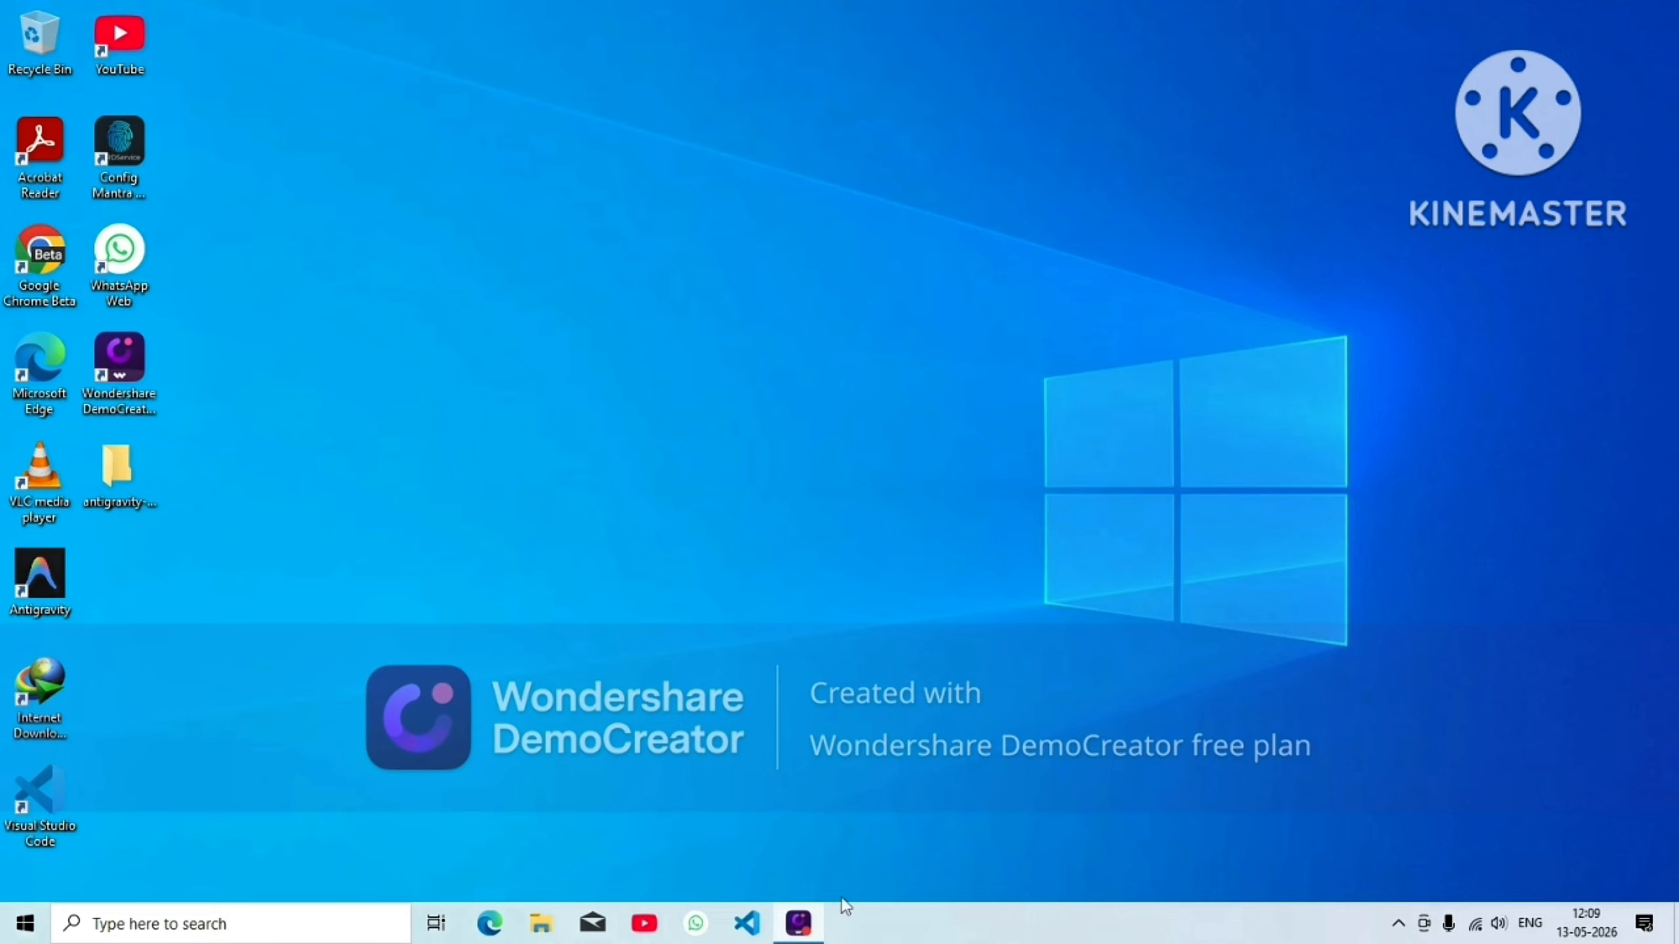
Launch Chrome Beta and search Google for 'udyam registration' to reach the official portal
double_click(40, 249)
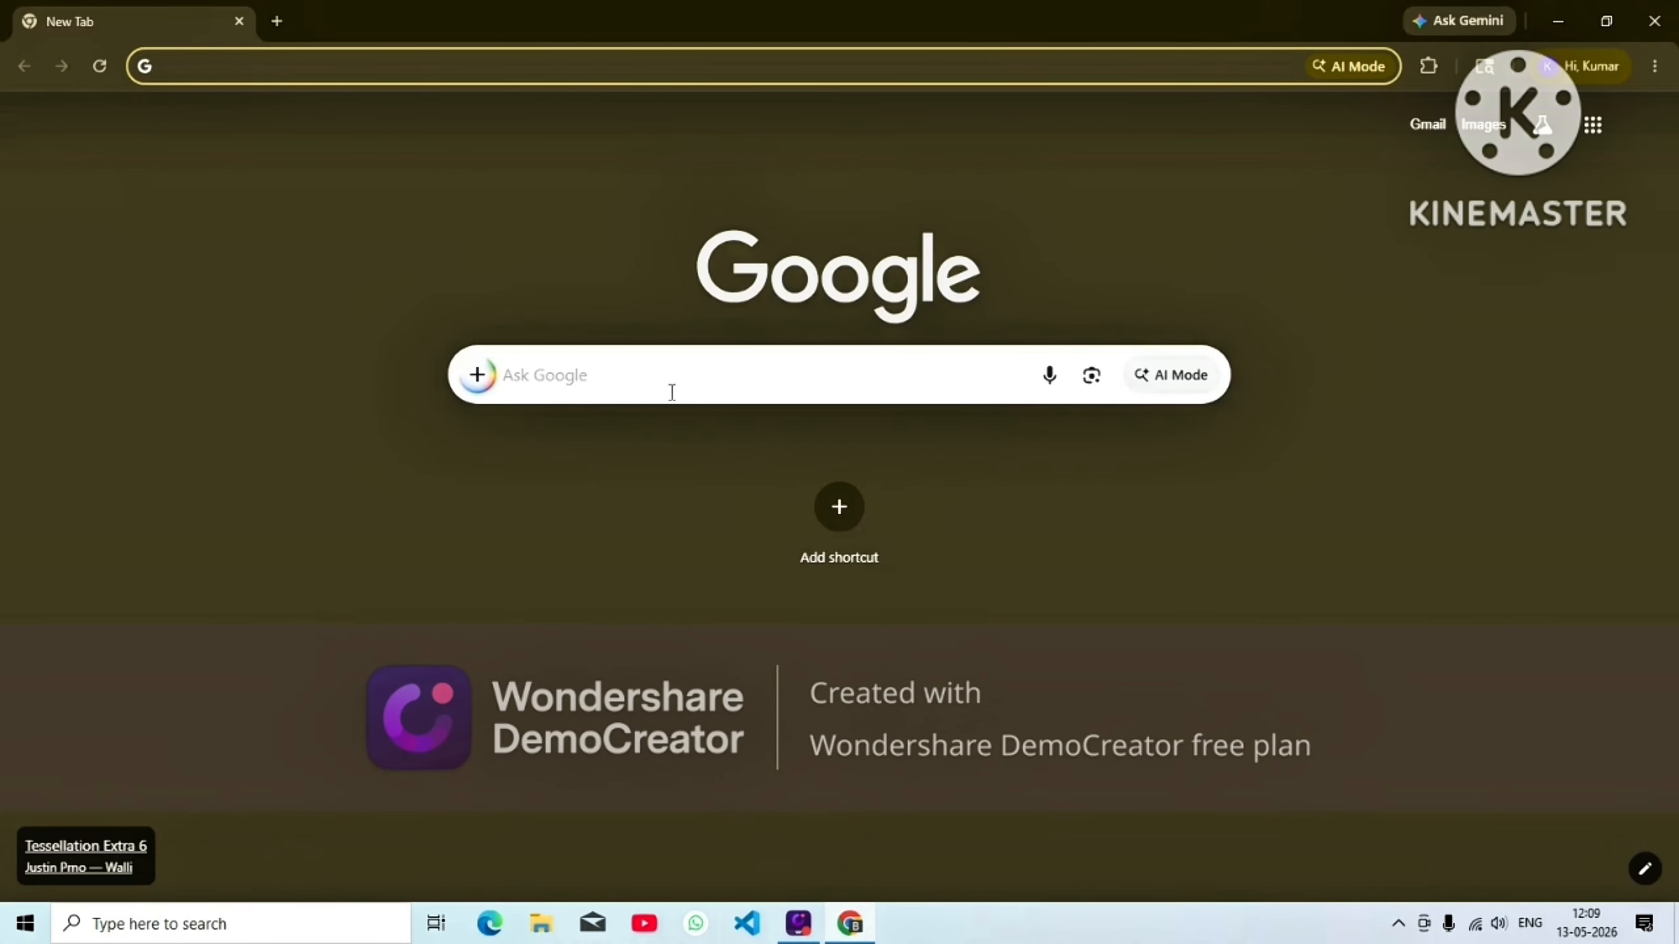
click(664, 385)
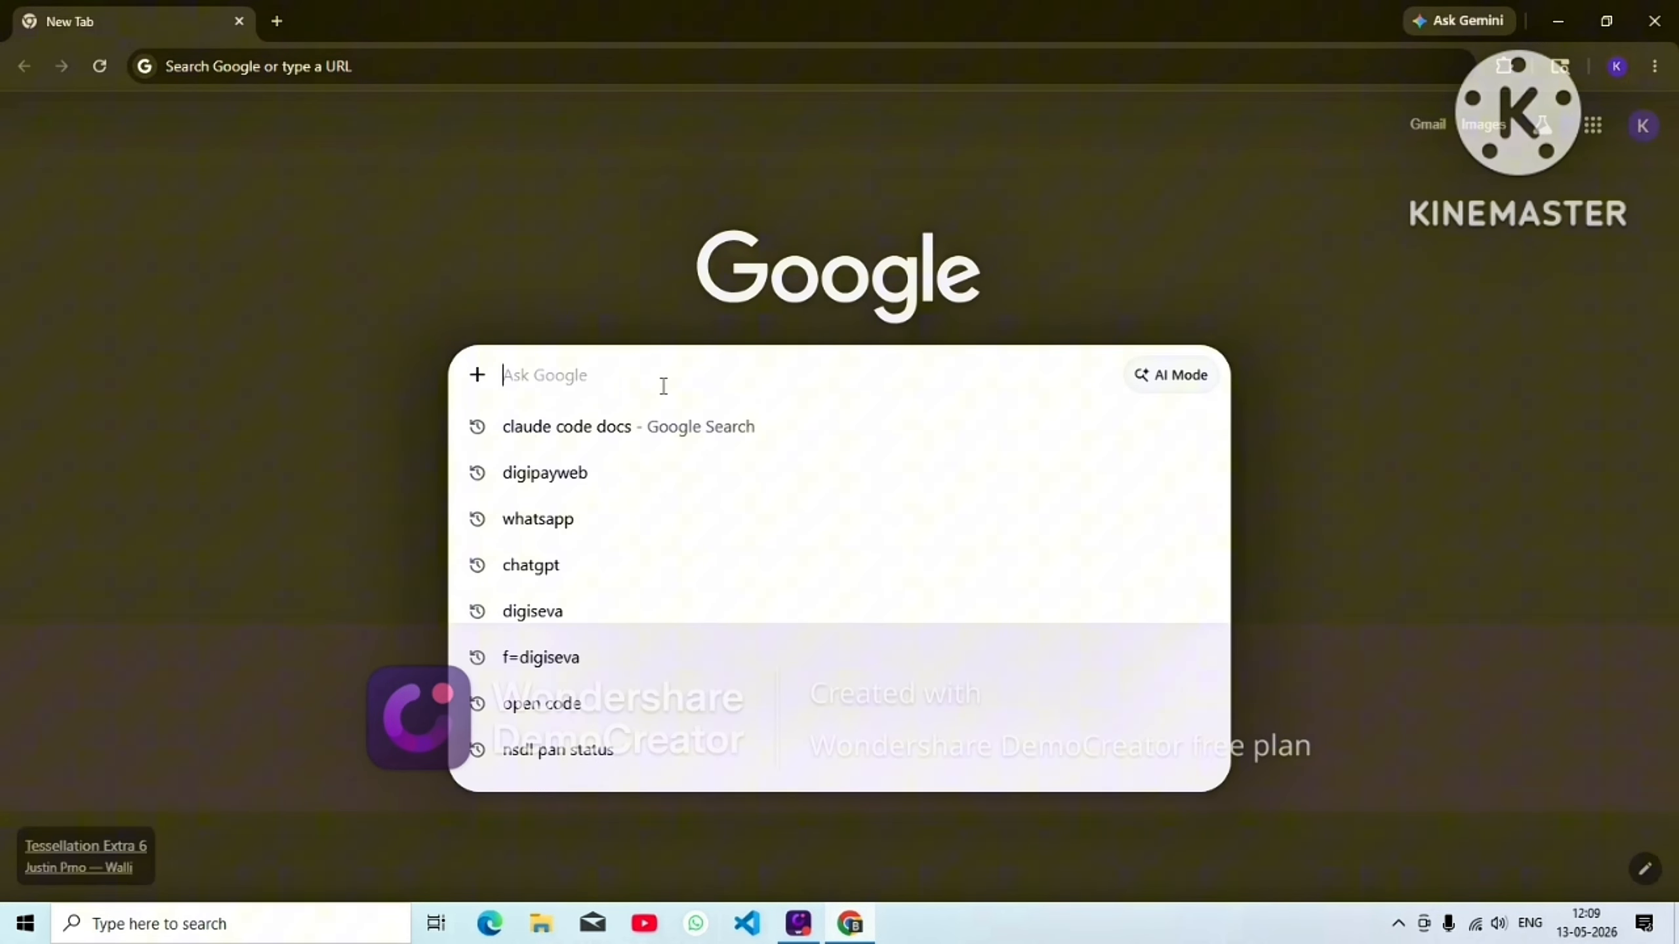
text(udy)
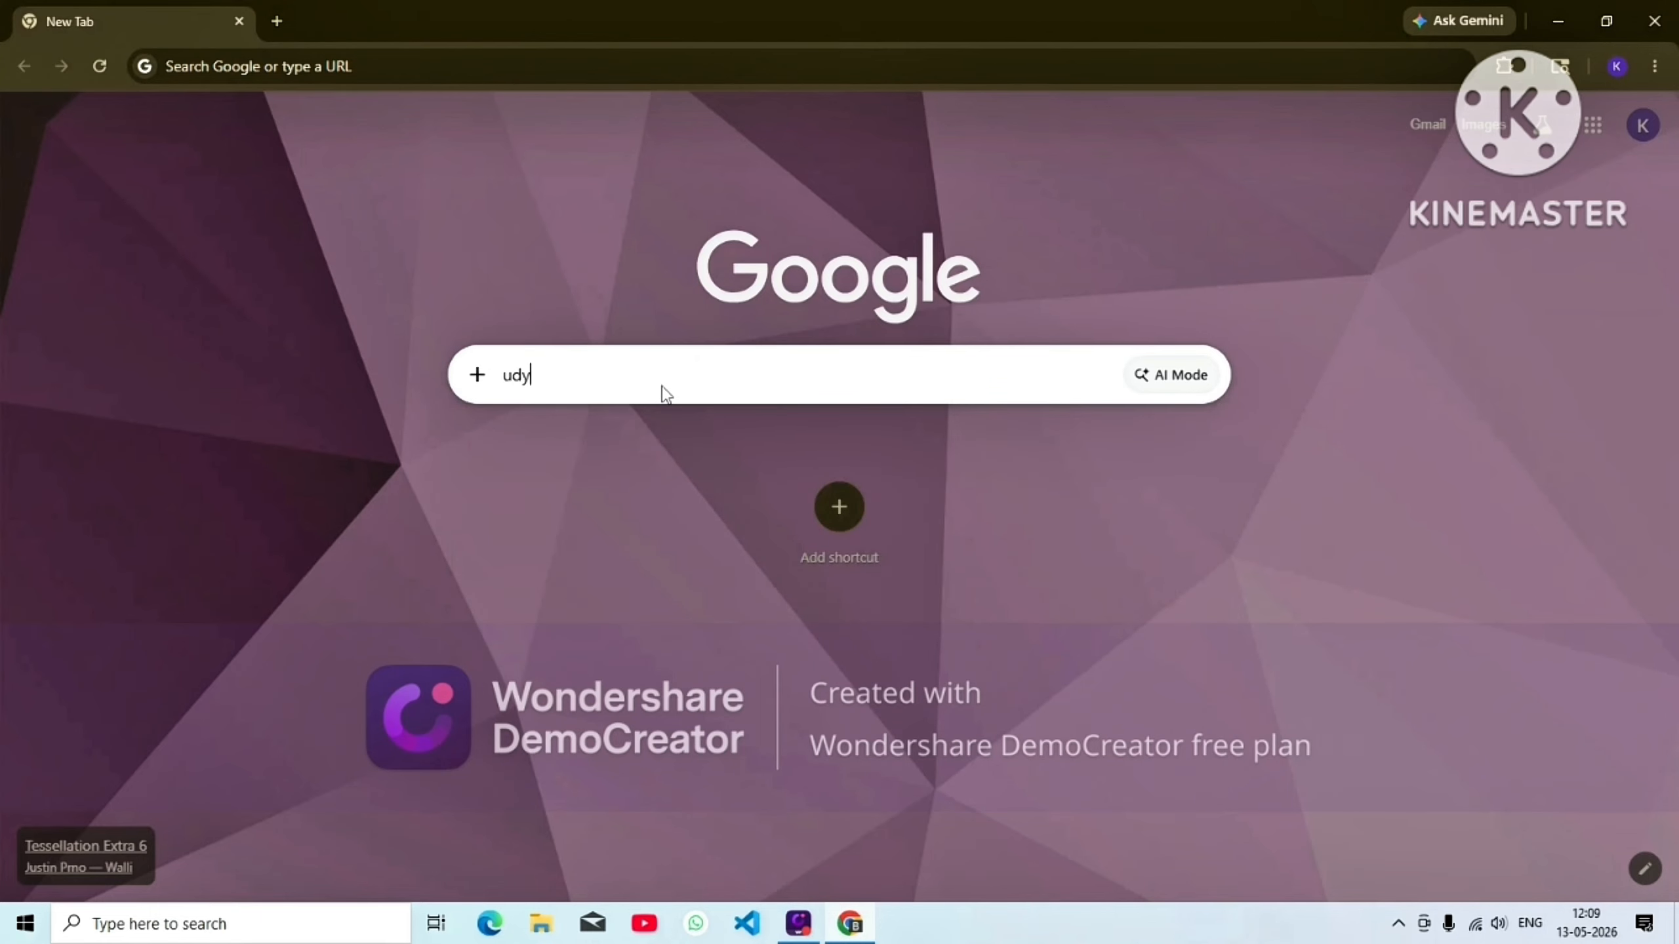
text(am registration)
key(Return)
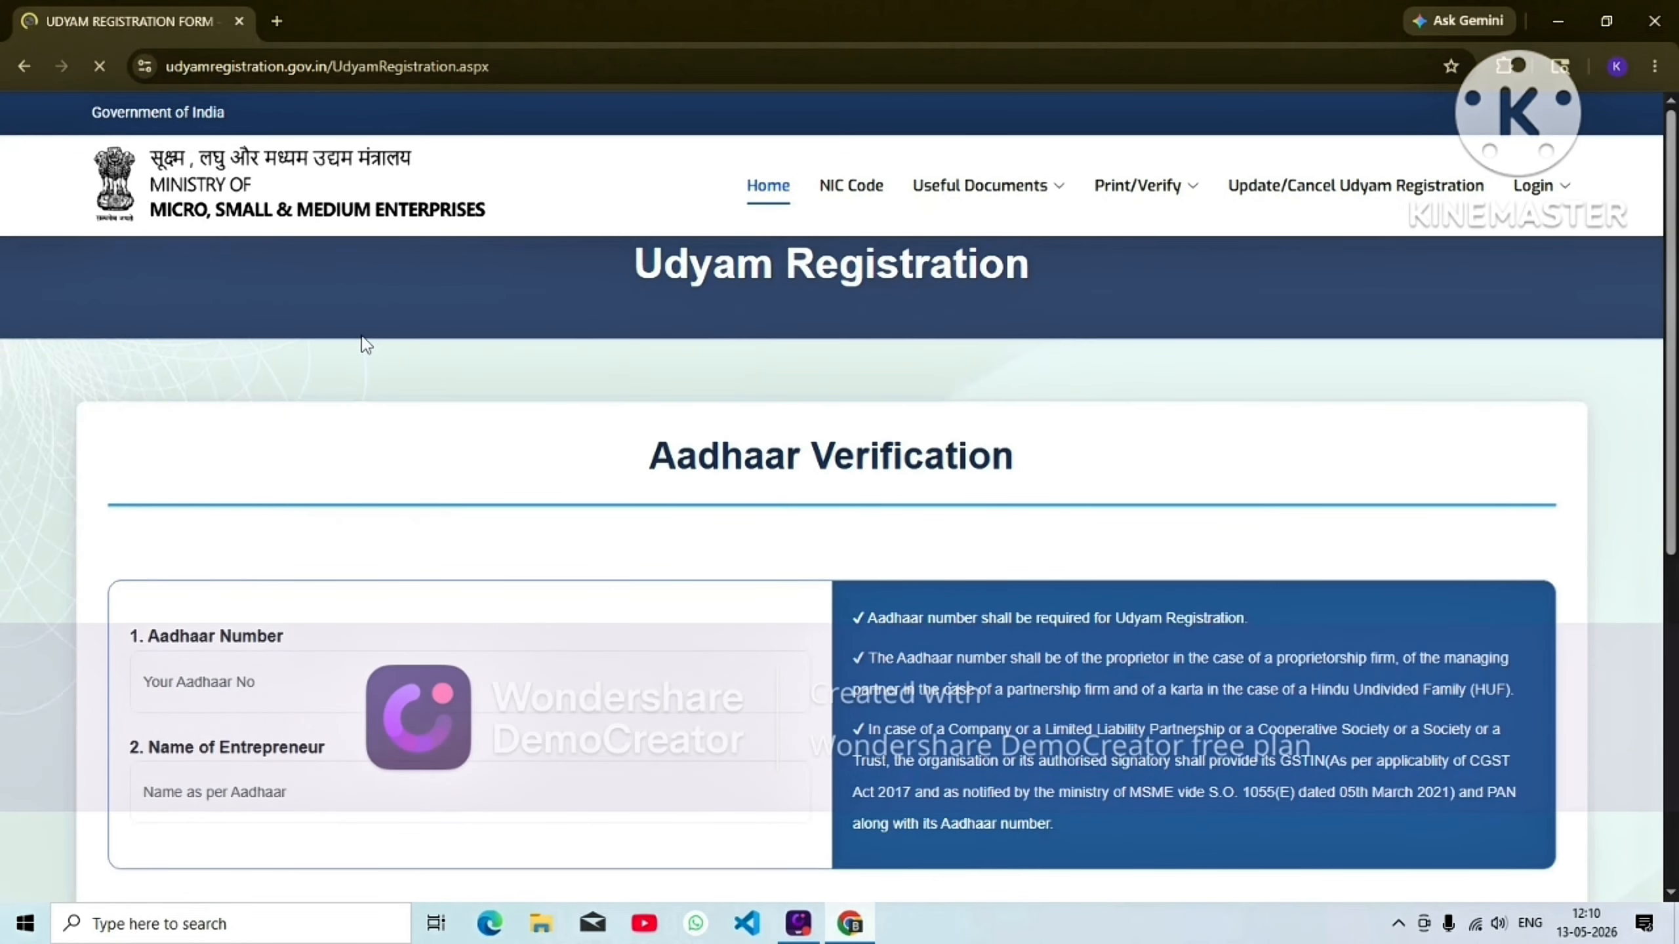
Enter the Aadhaar number and the entrepreneur's name, correcting the mistyped name, and request the OTP
scroll(374, 366, down, 3)
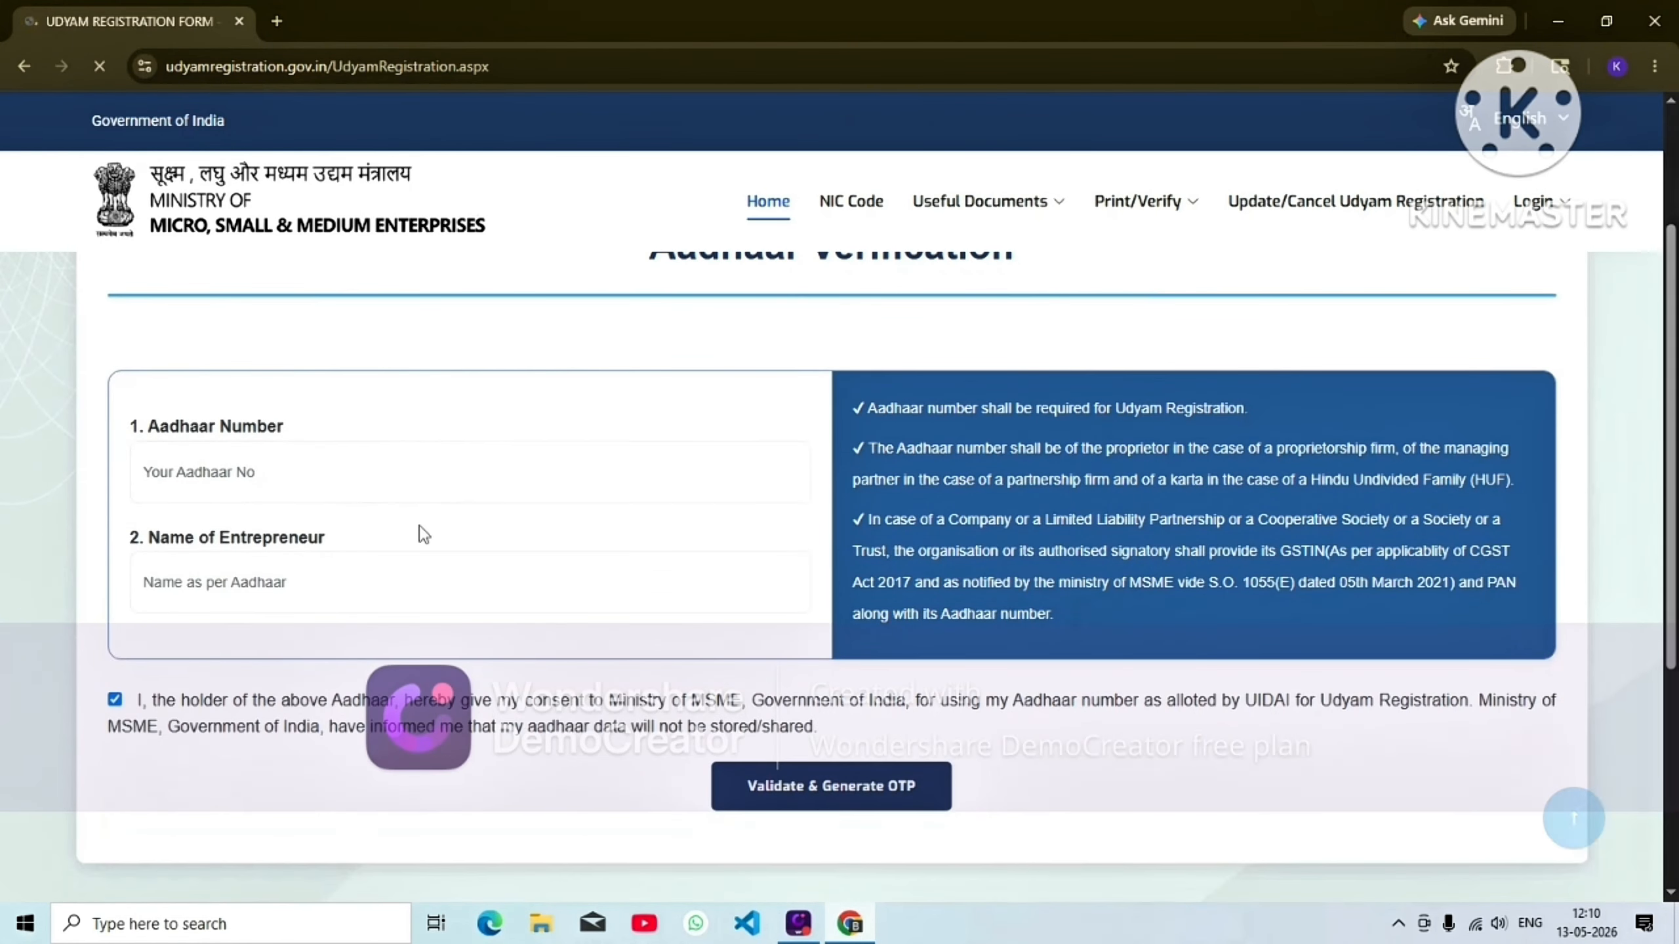
click(327, 474)
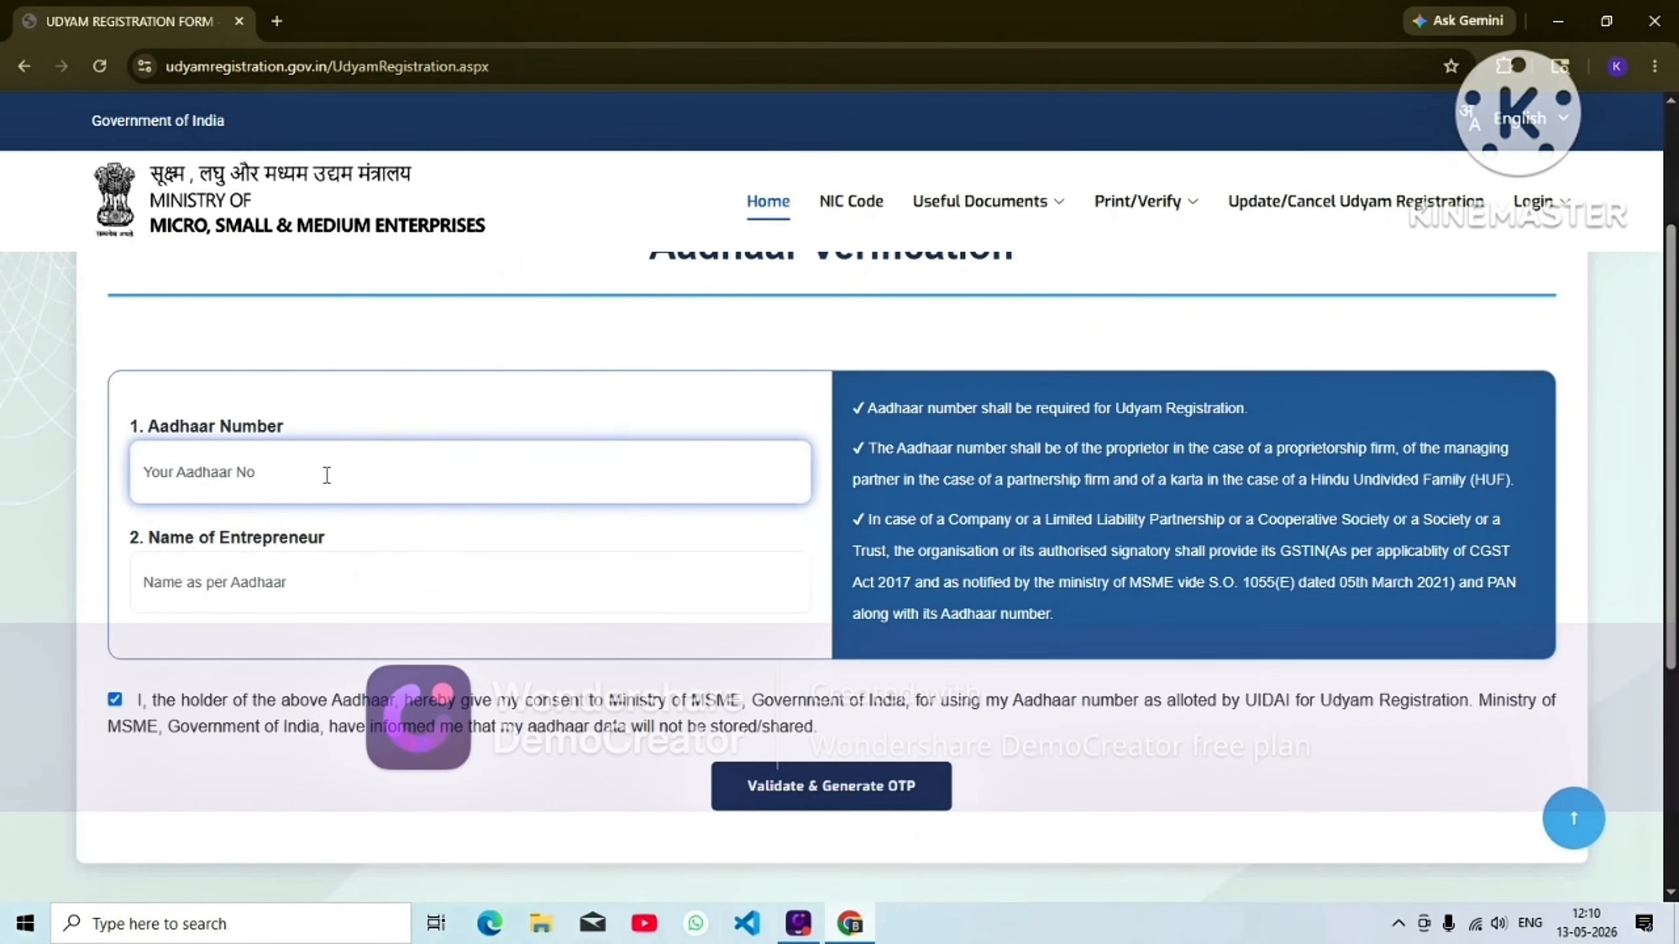
text(???????)
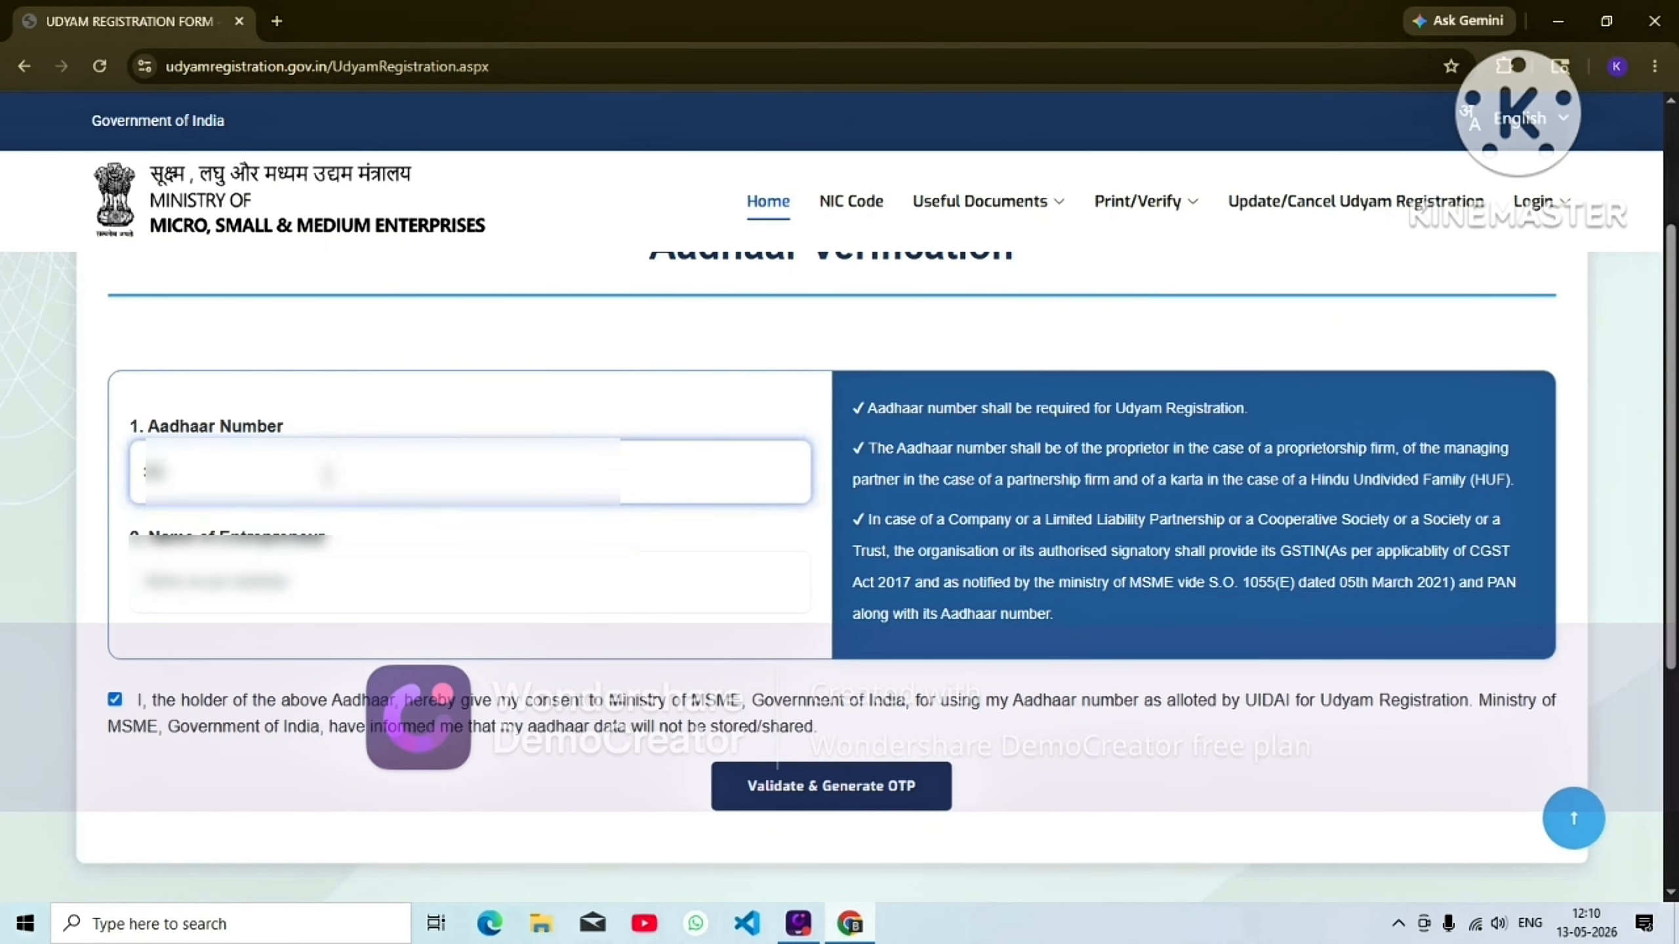
text(?????)
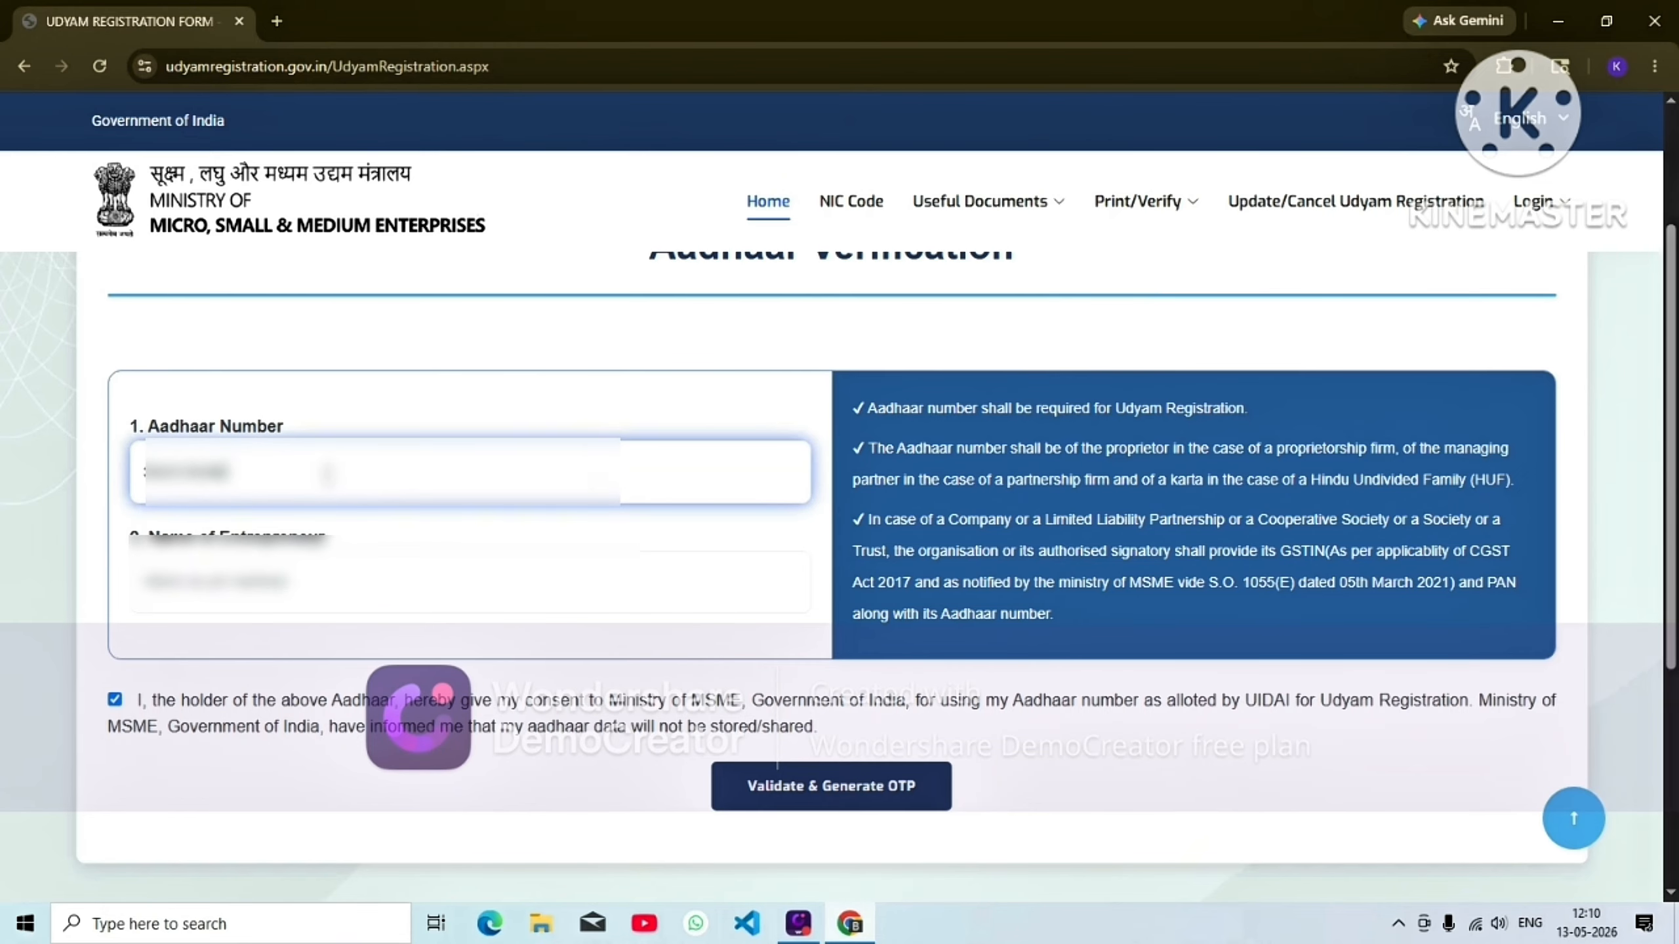
click(320, 585)
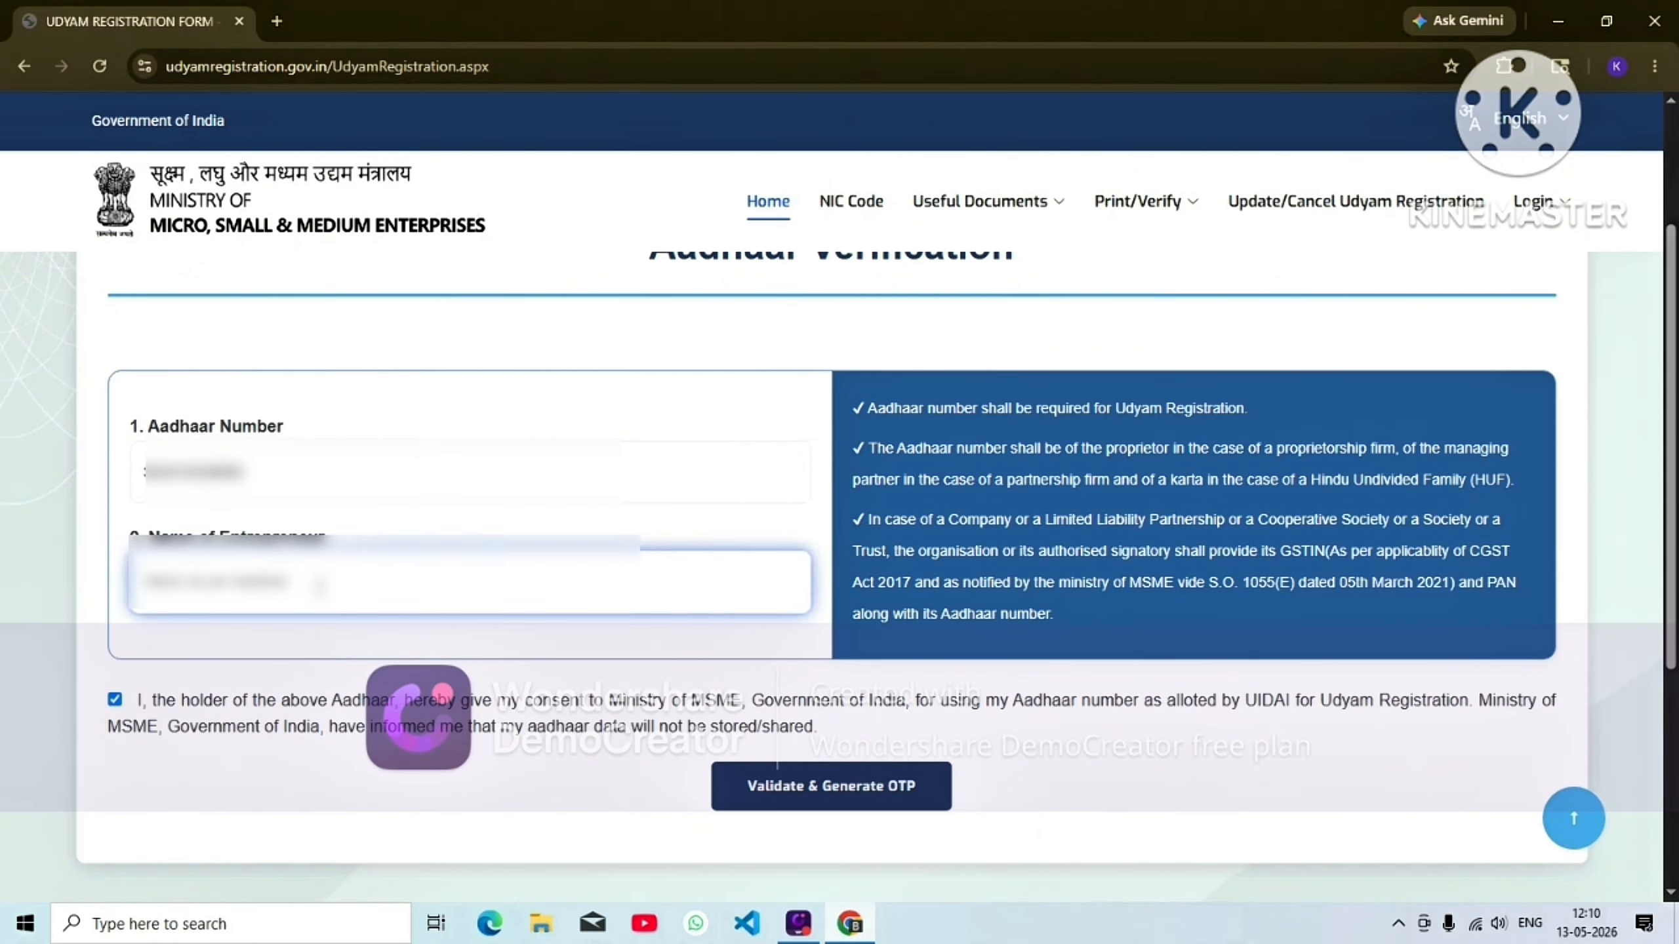
text(??)
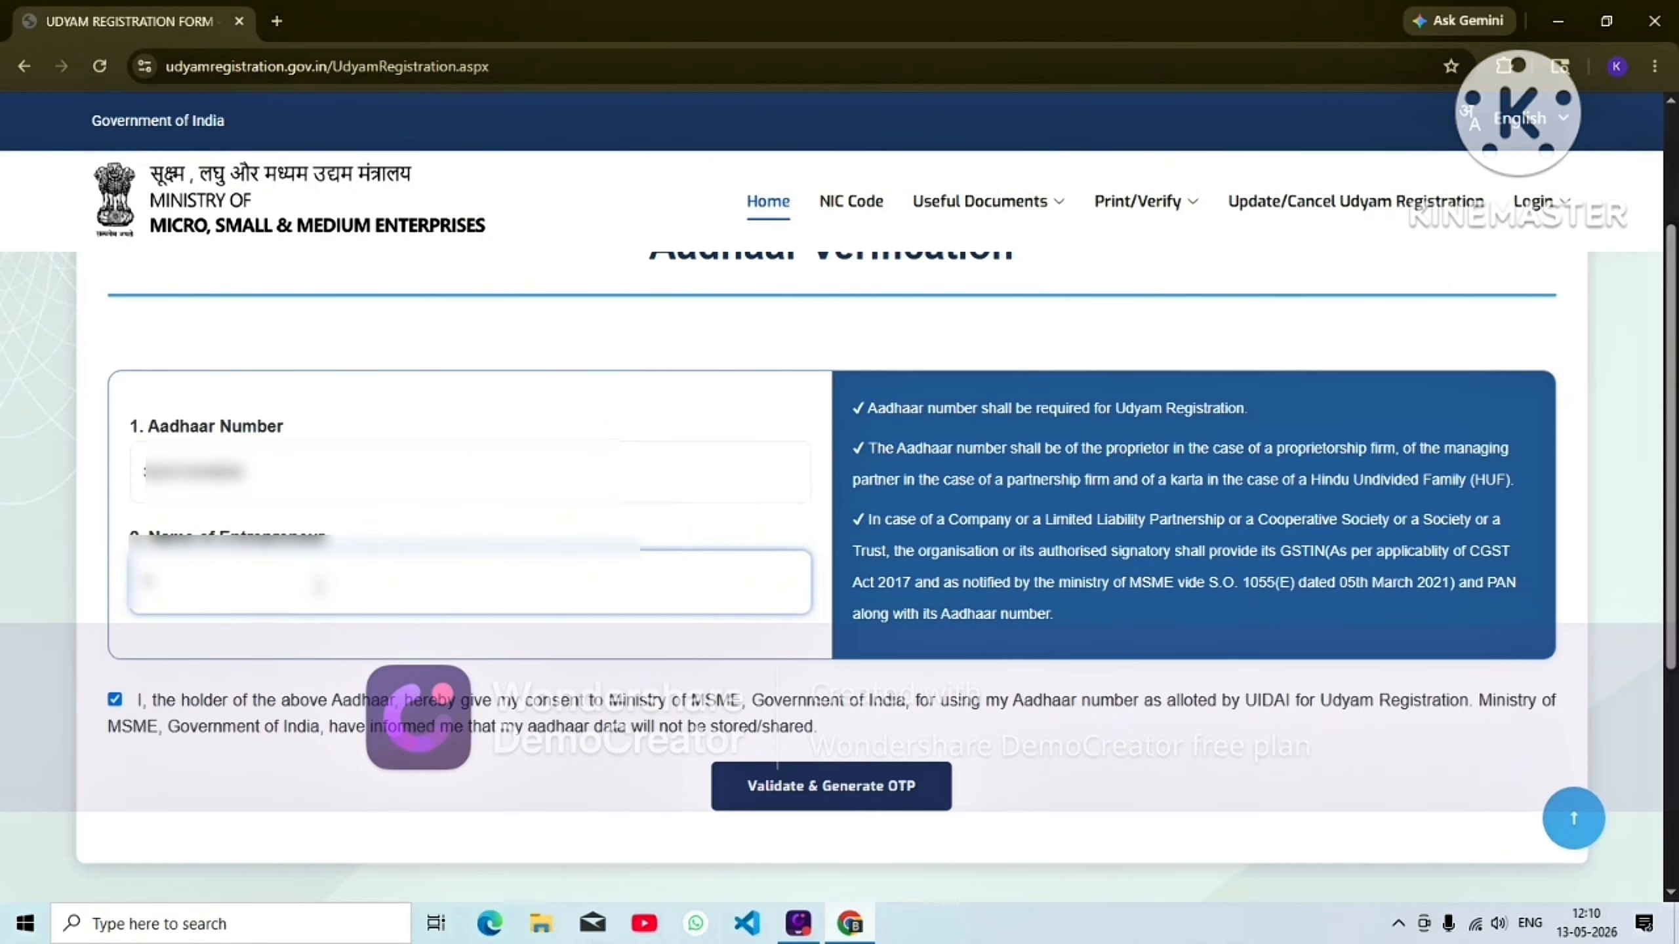
text(?????????????)
key(ctrl+a)
key(BackSpace)
text(?????)
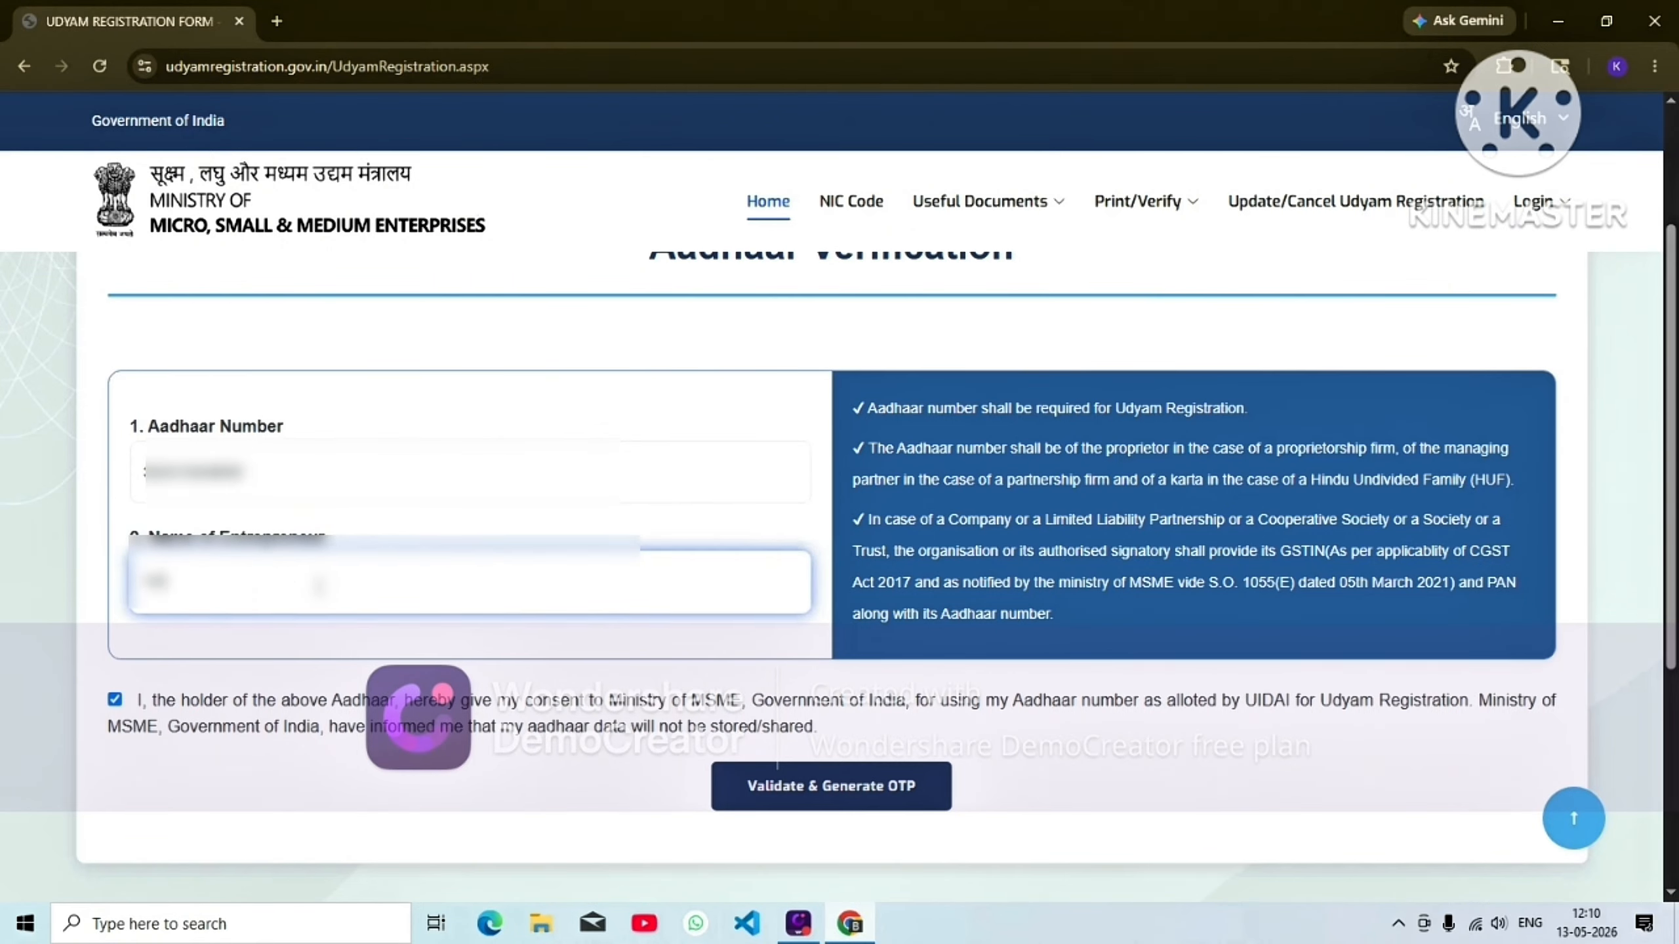
text(???????)
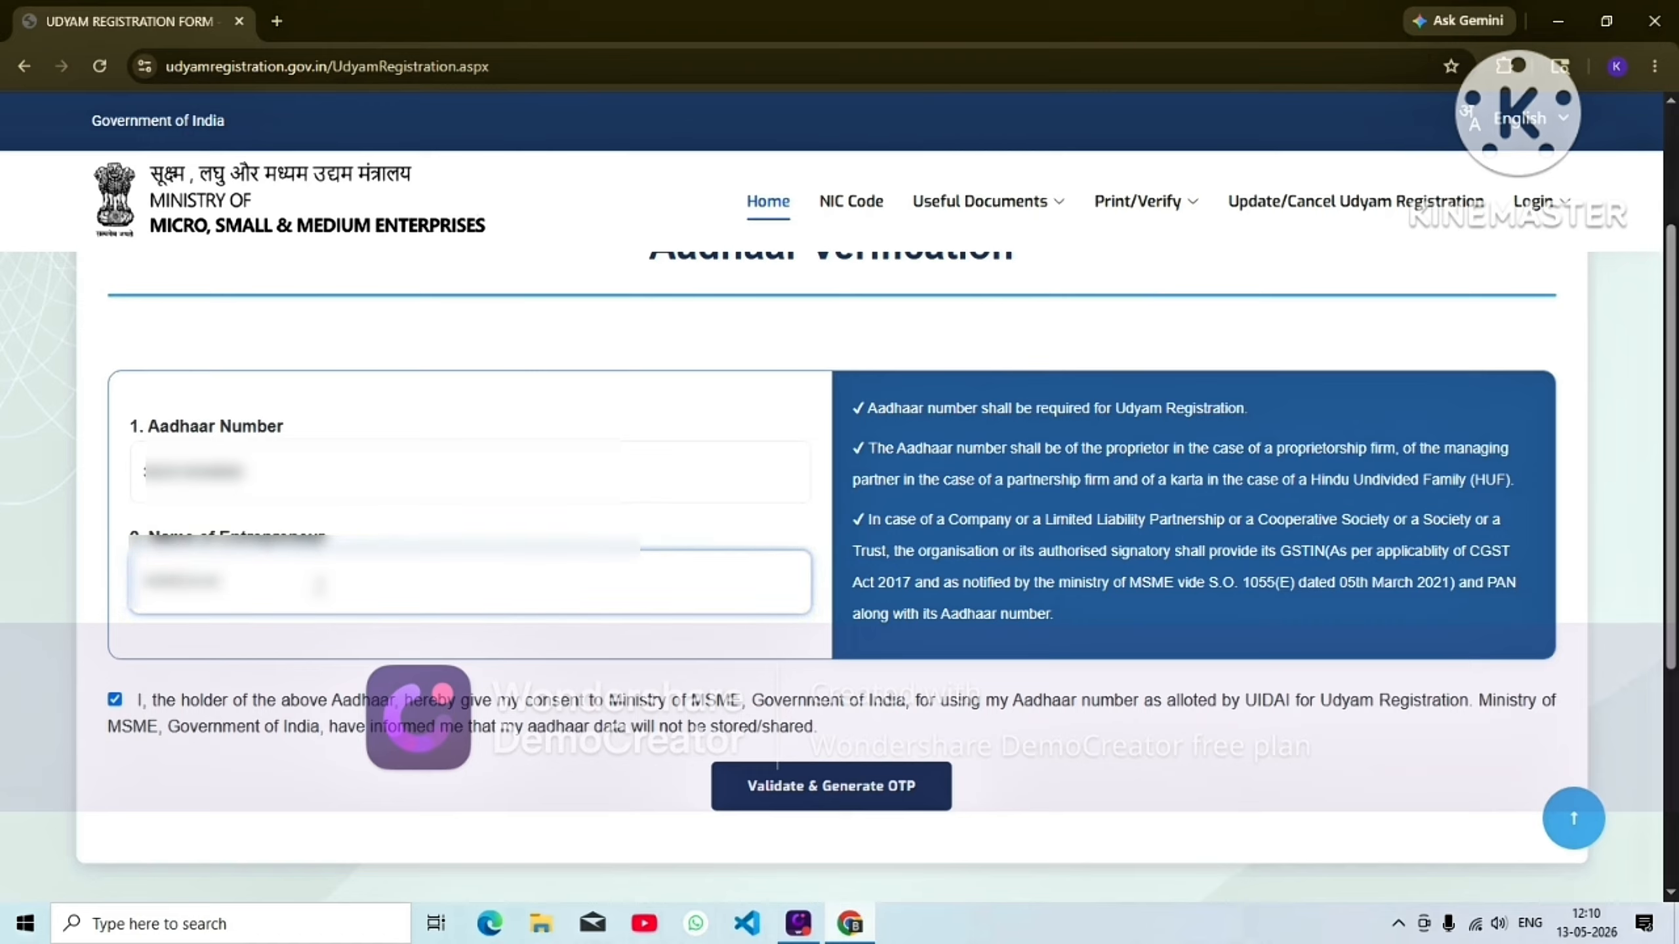
text(???)
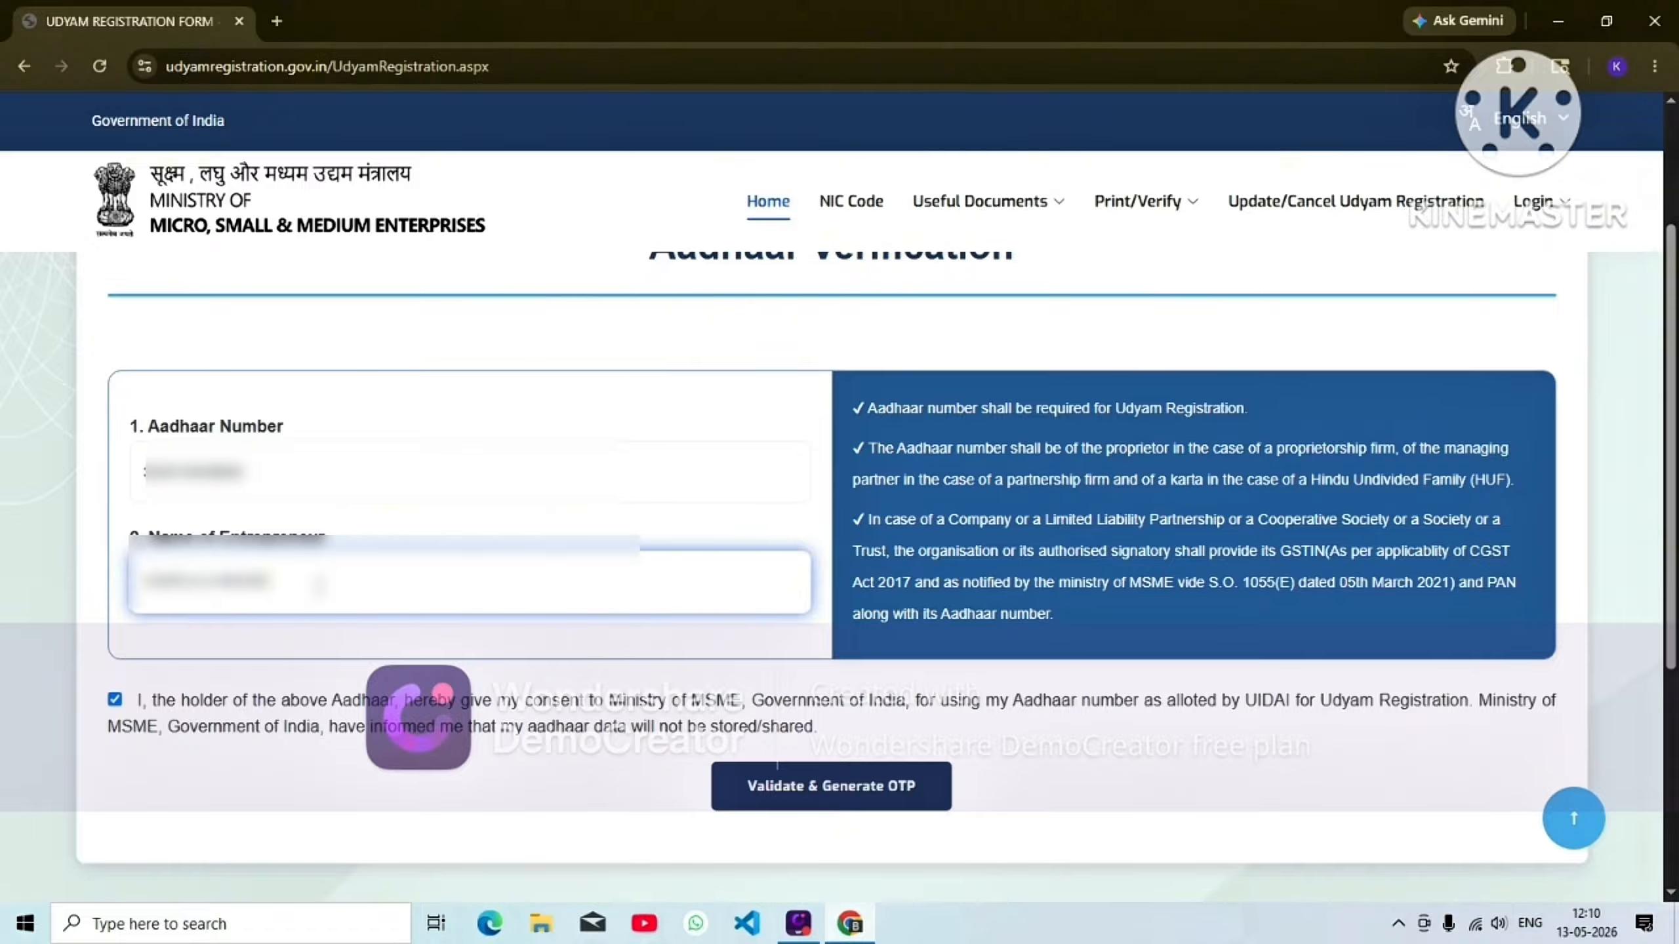
text(?????)
click(781, 804)
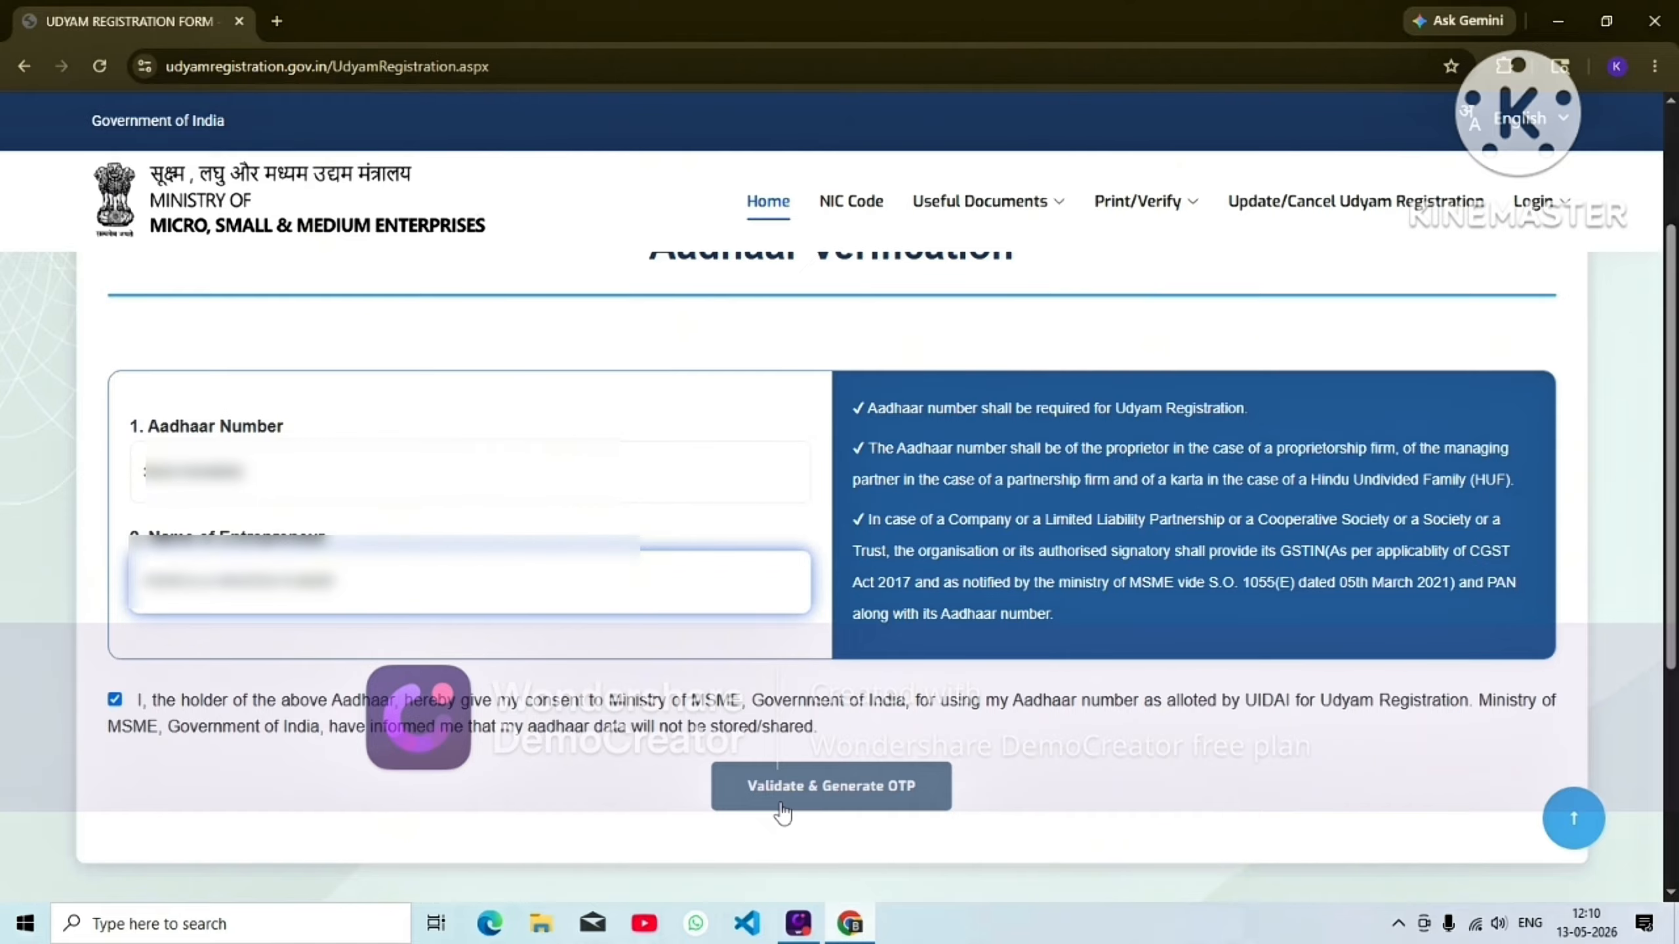
Generate the Aadhaar OTP, enter the received verification code, and validate it
click(849, 801)
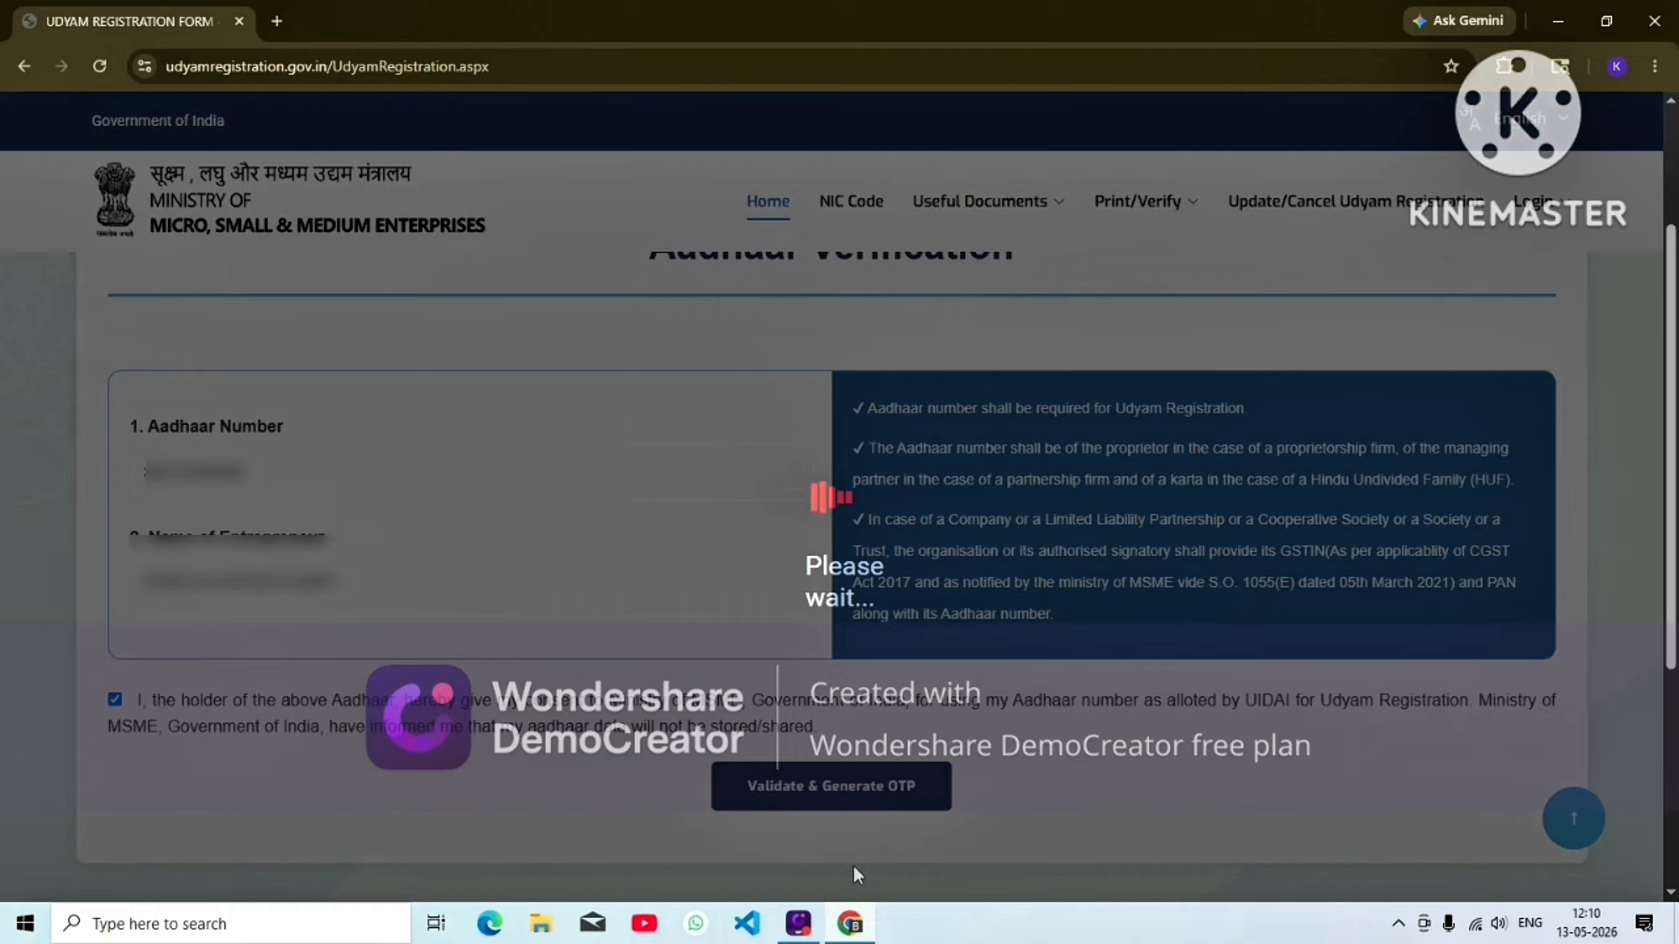
scroll(697, 612, up, 1)
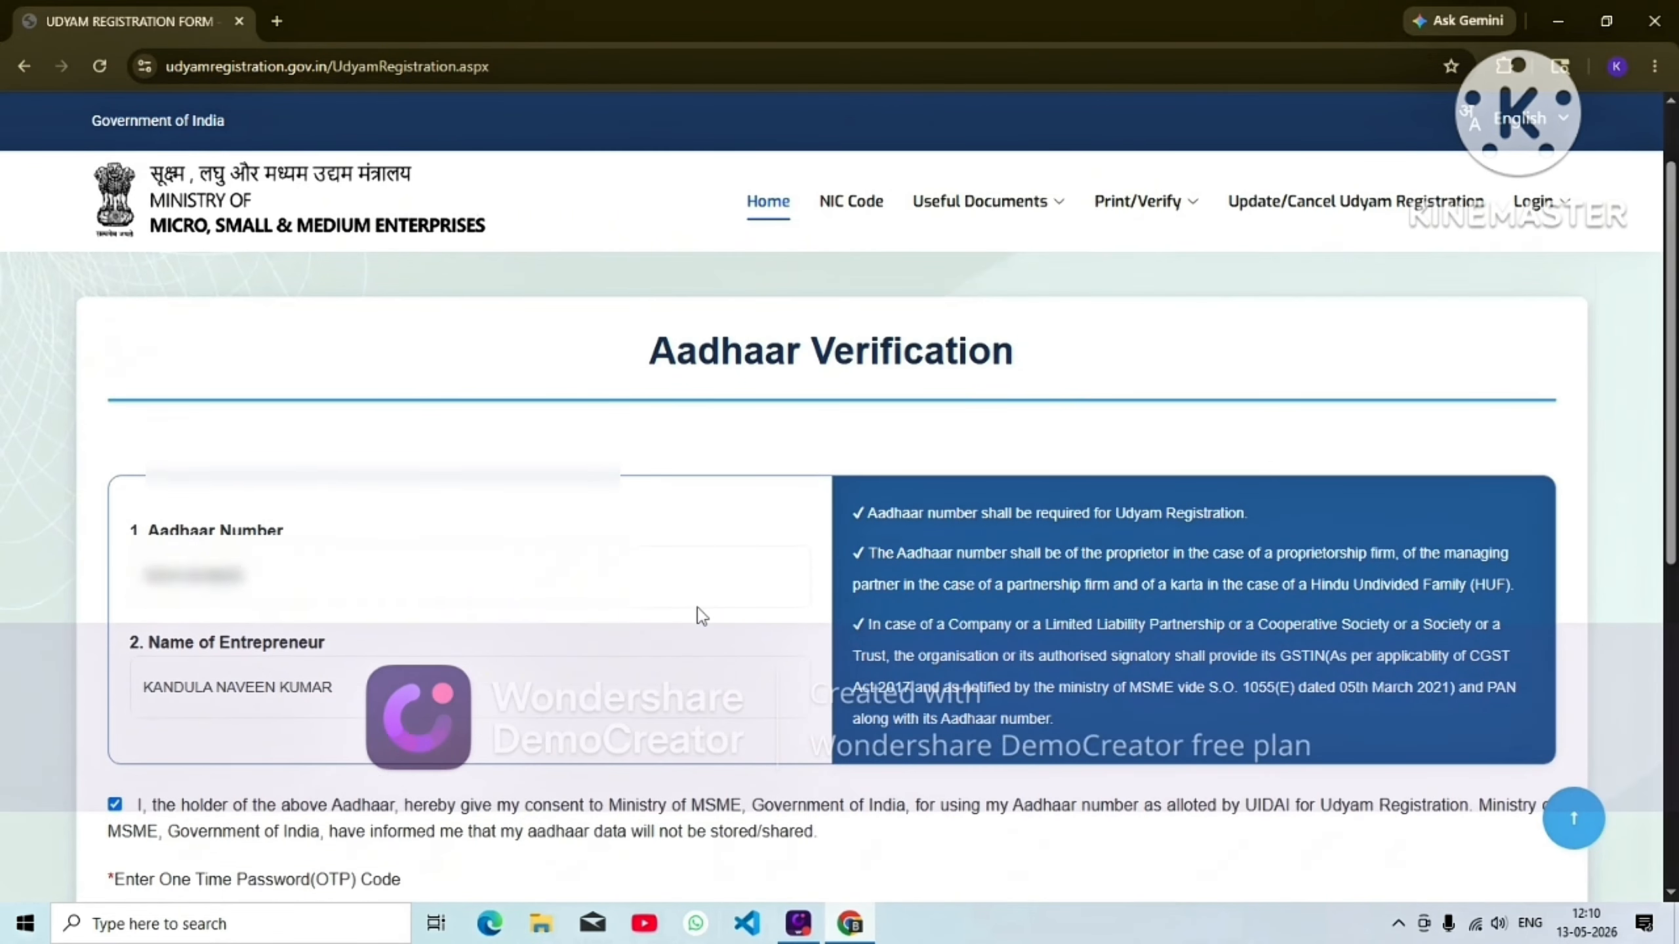
scroll(697, 611, down, 5)
click(443, 533)
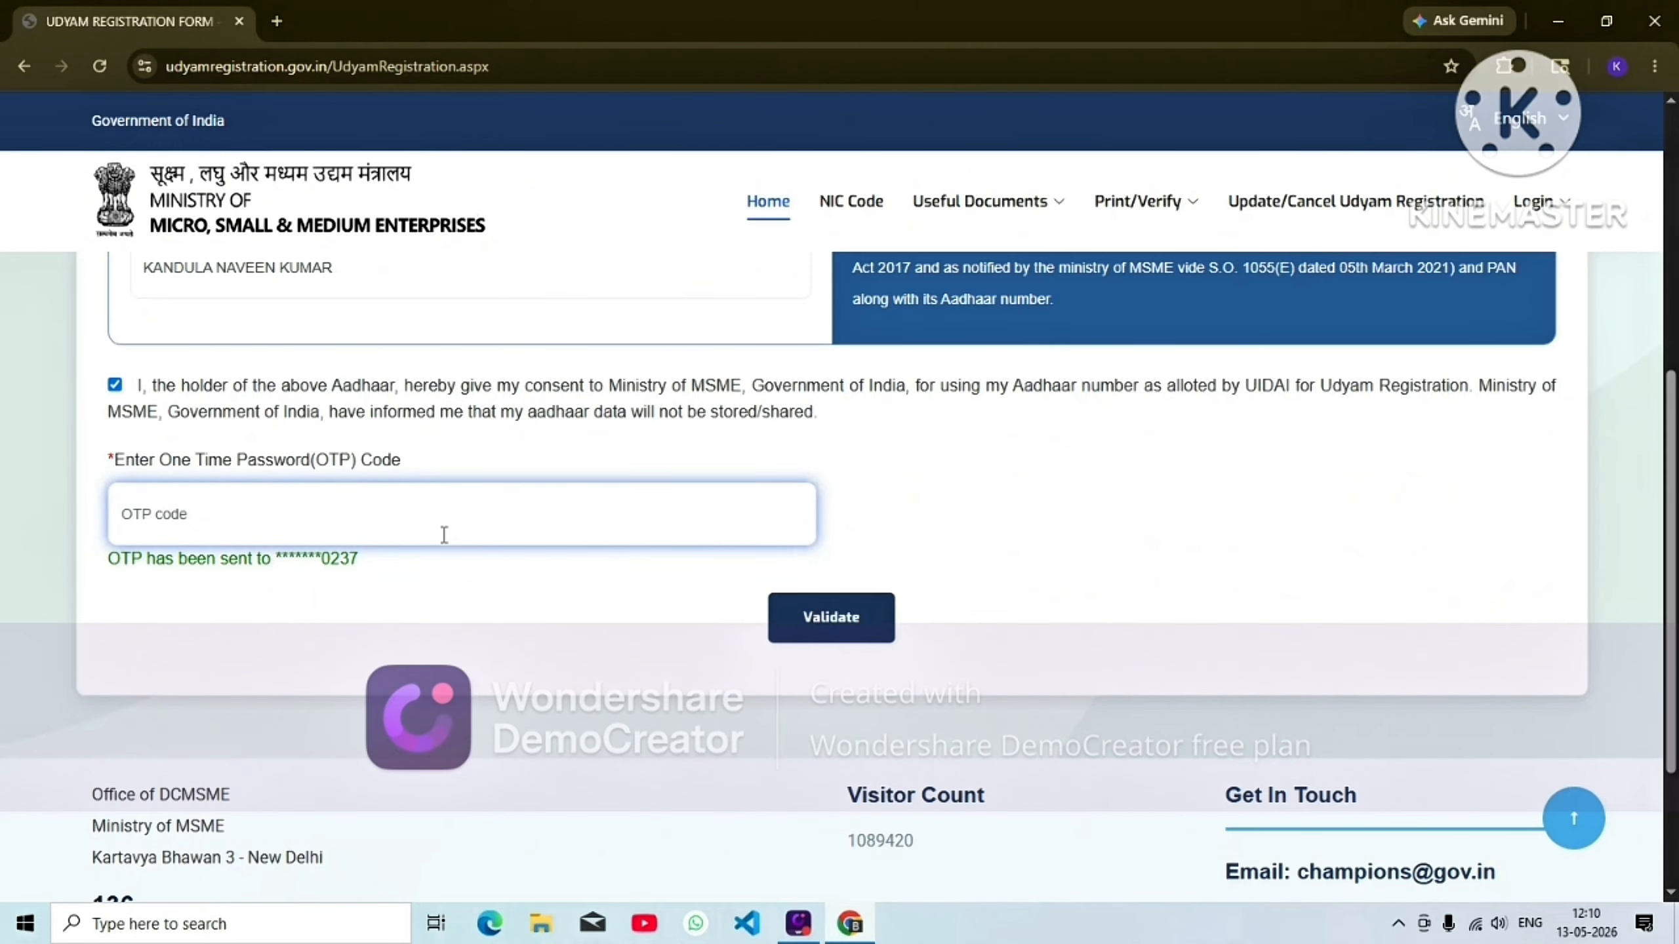
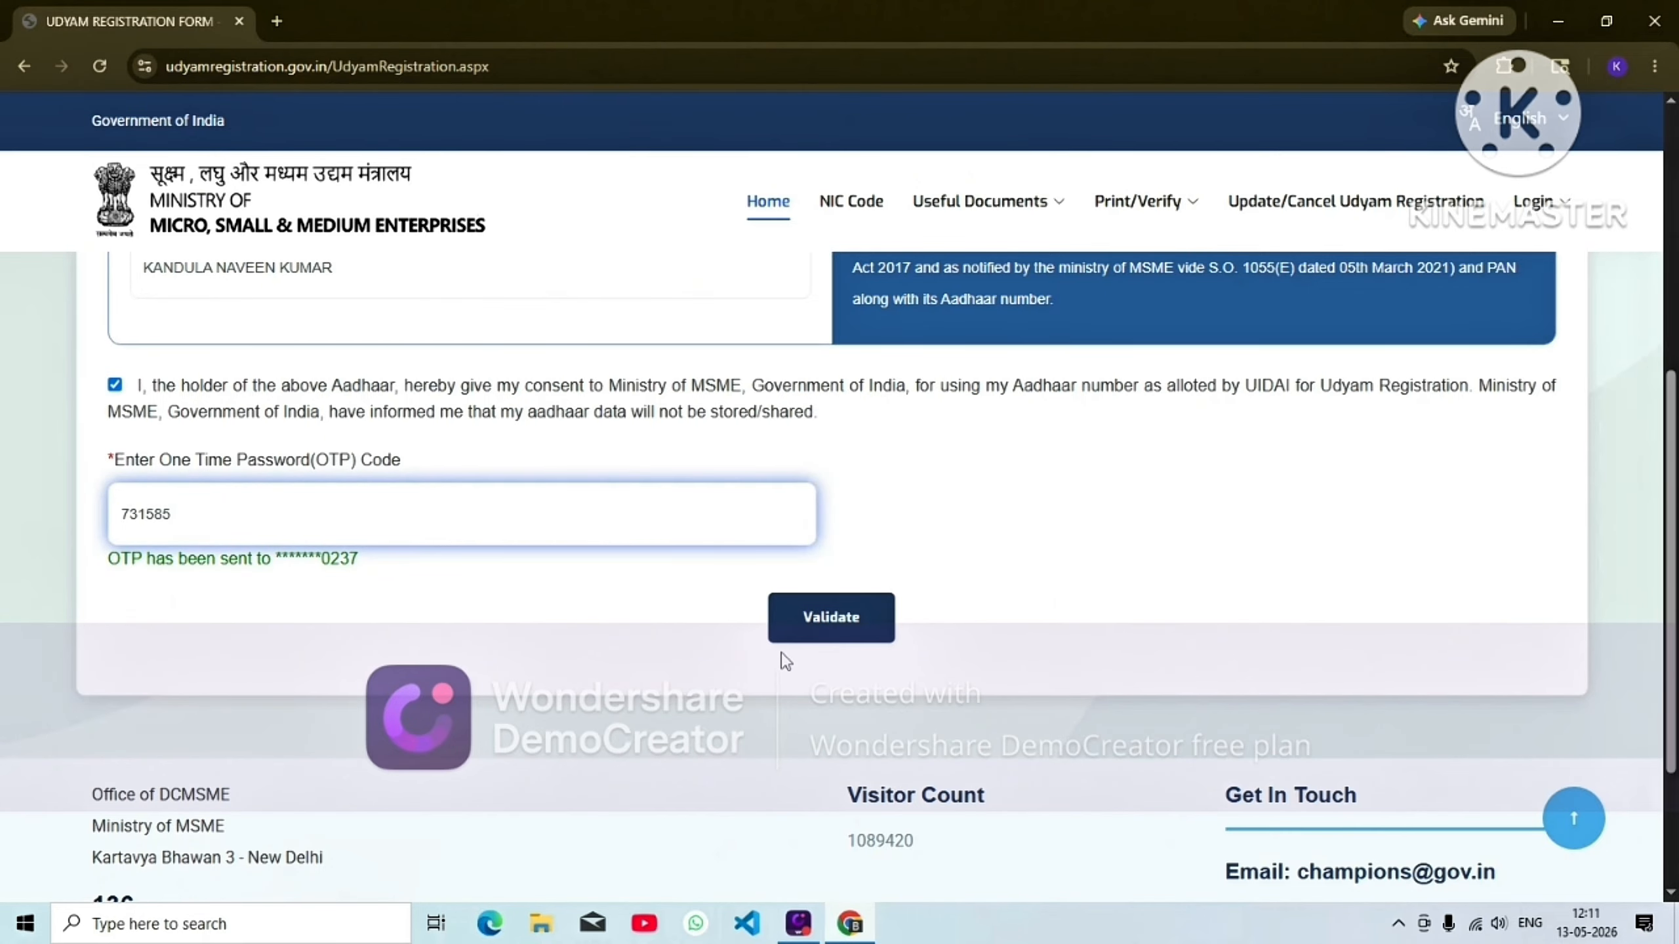
click(843, 635)
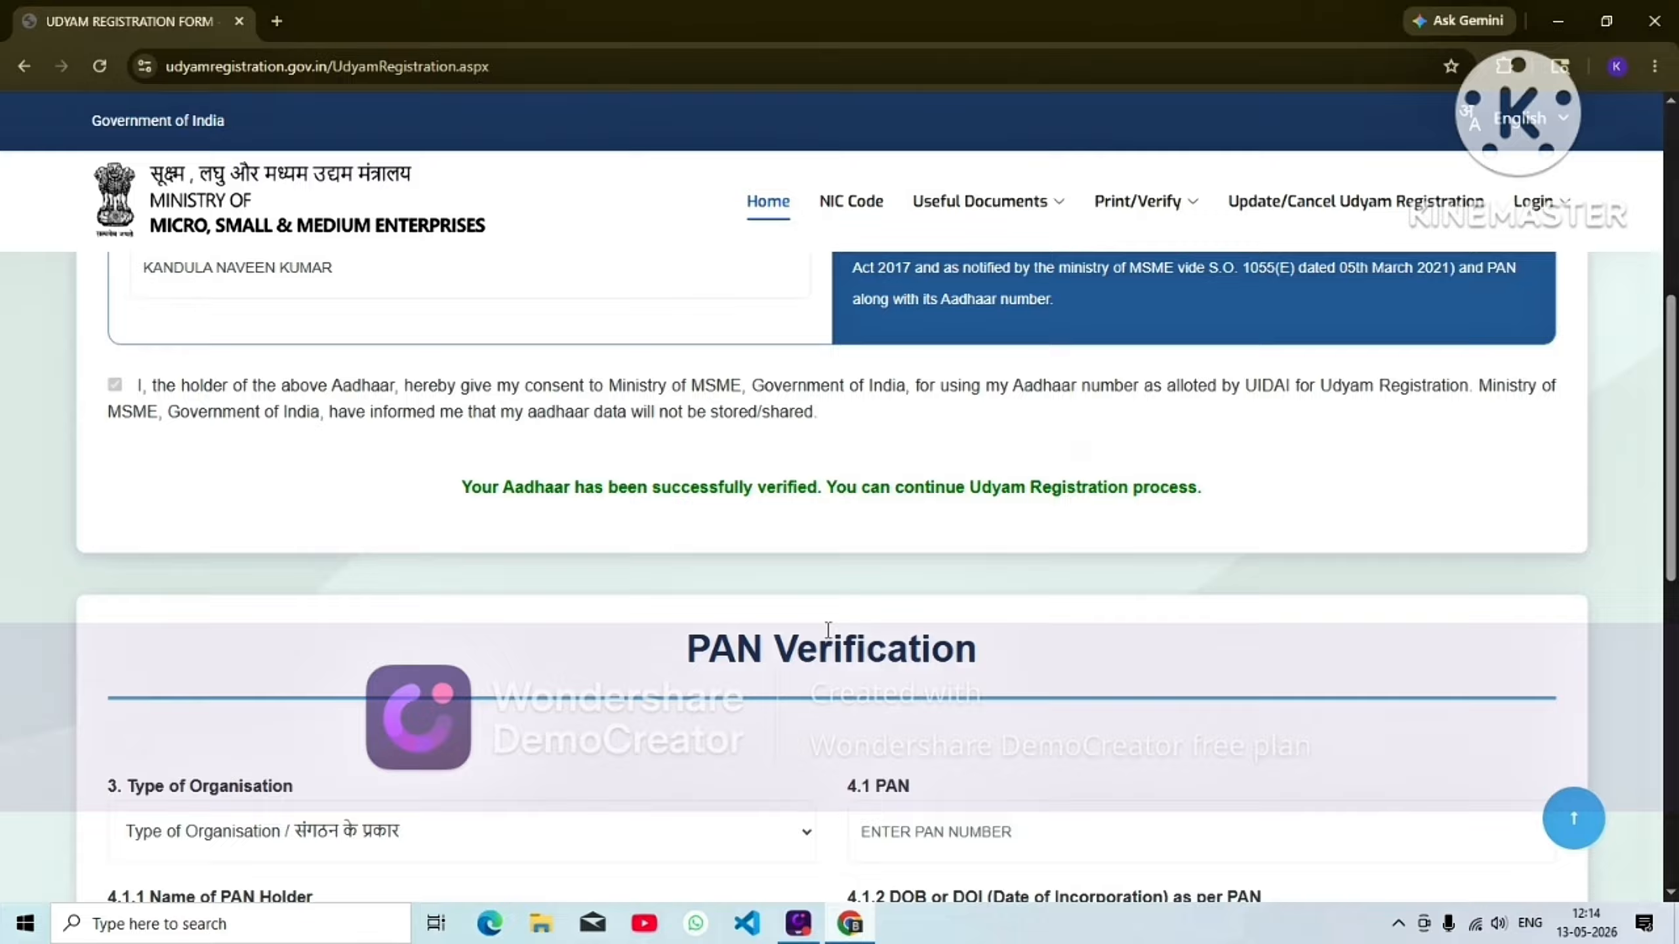
Choose Proprietary as organisation type and enter the PAN number and PAN holder's name
scroll(653, 541, down, 5)
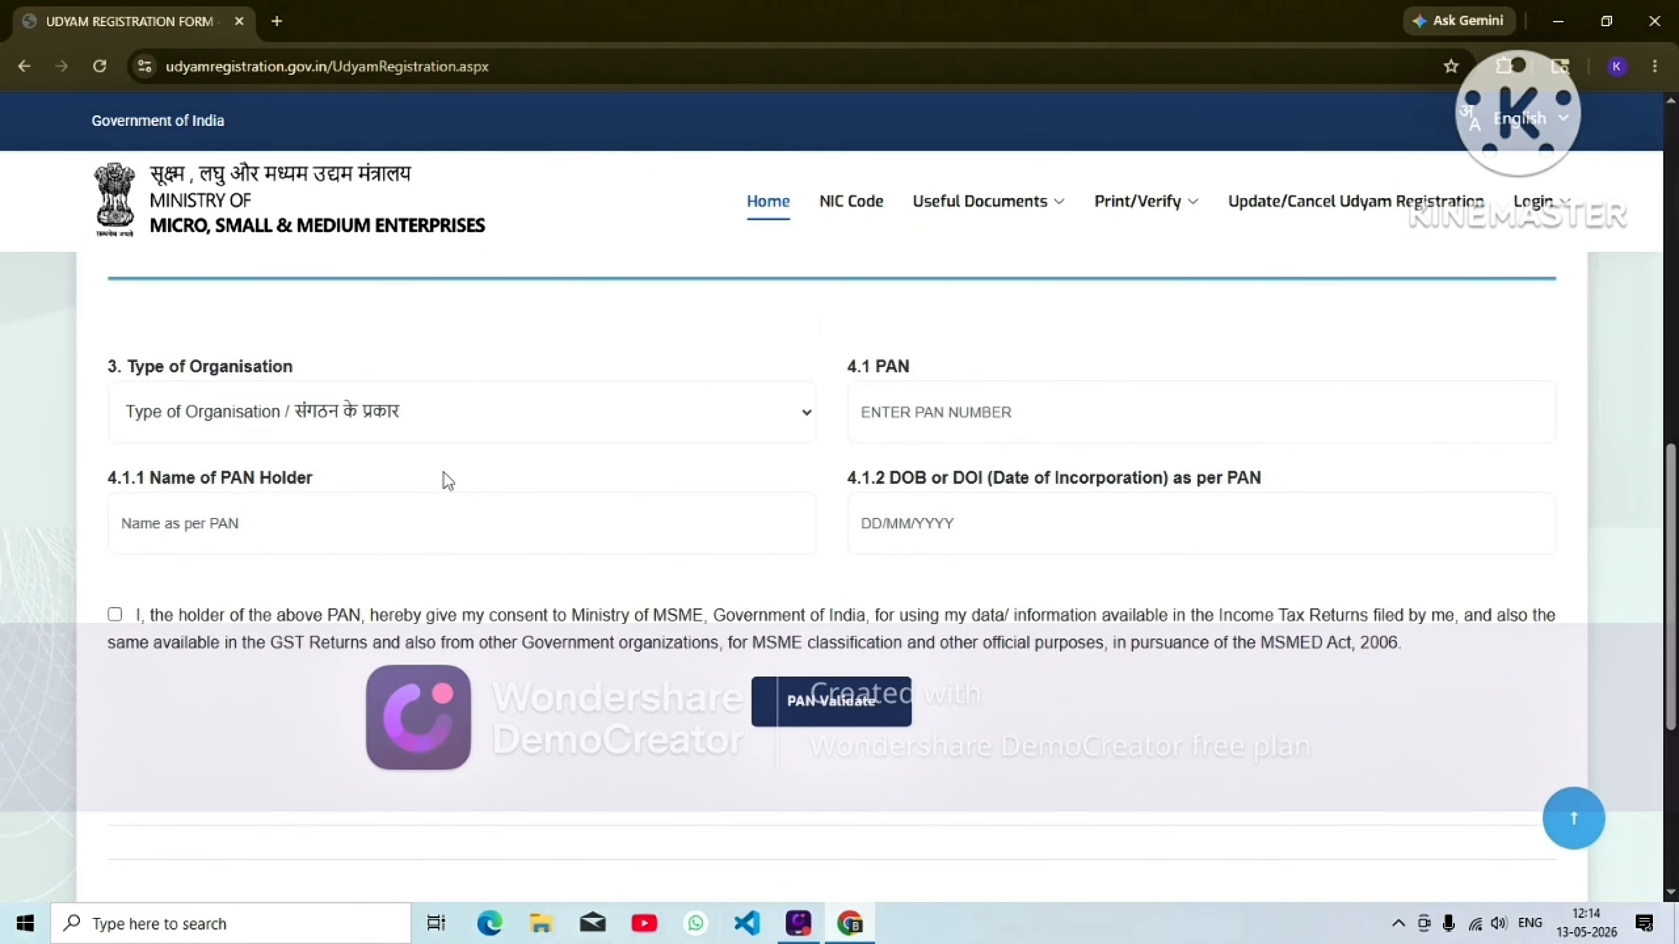
click(226, 418)
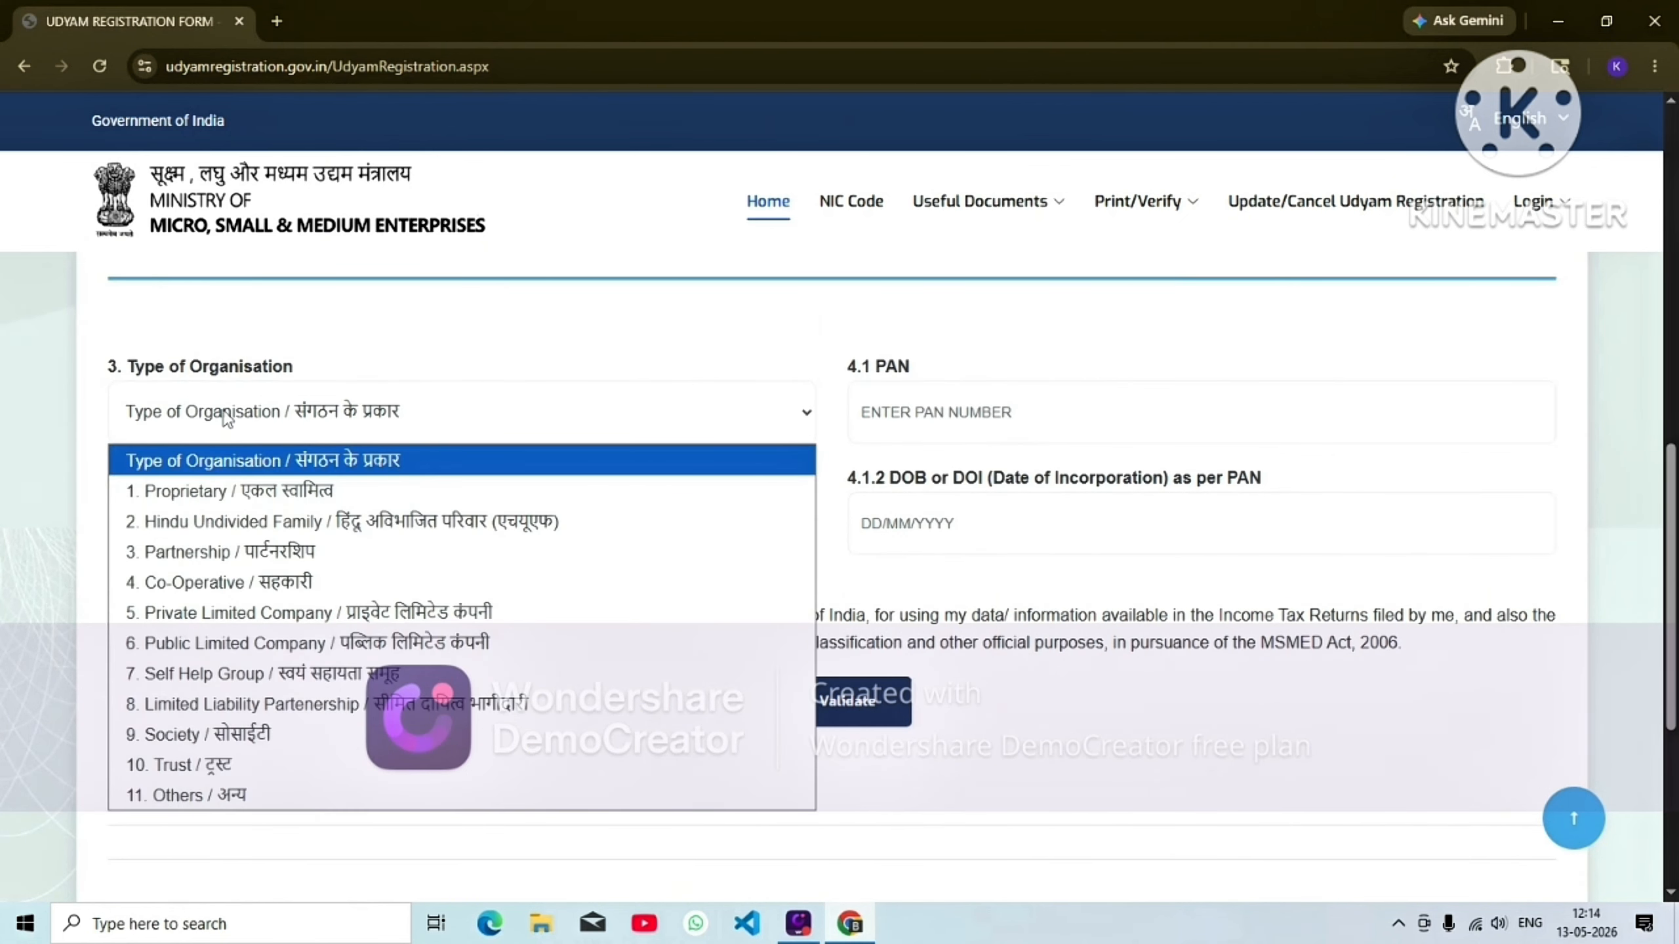
click(239, 490)
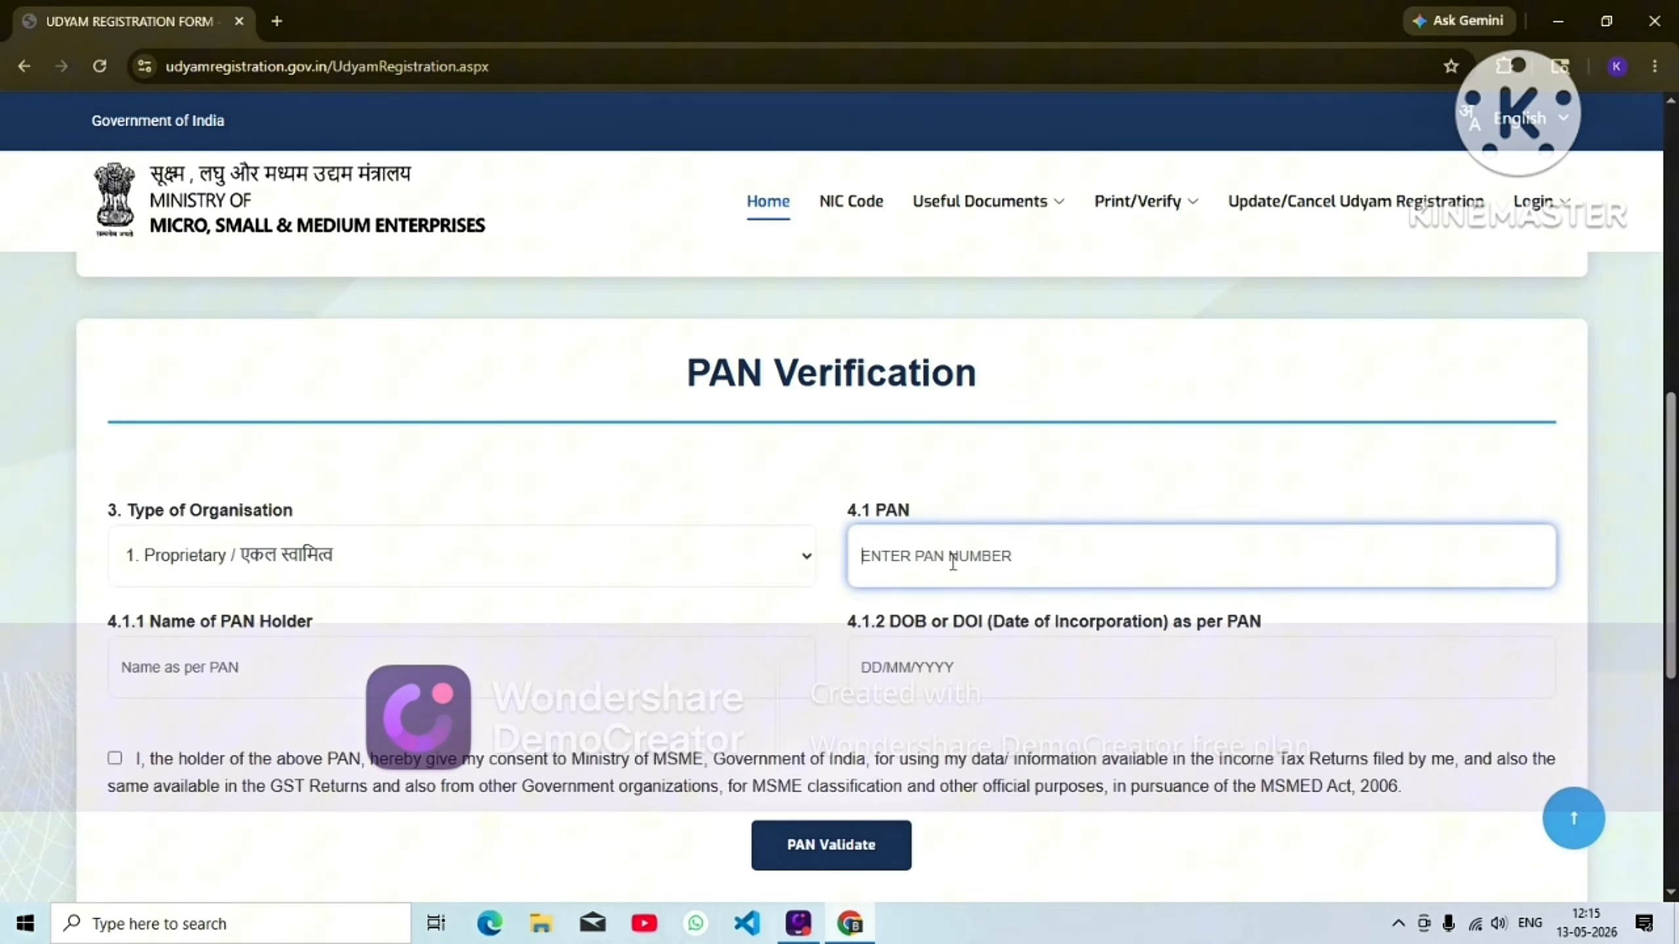
text(HBMP)
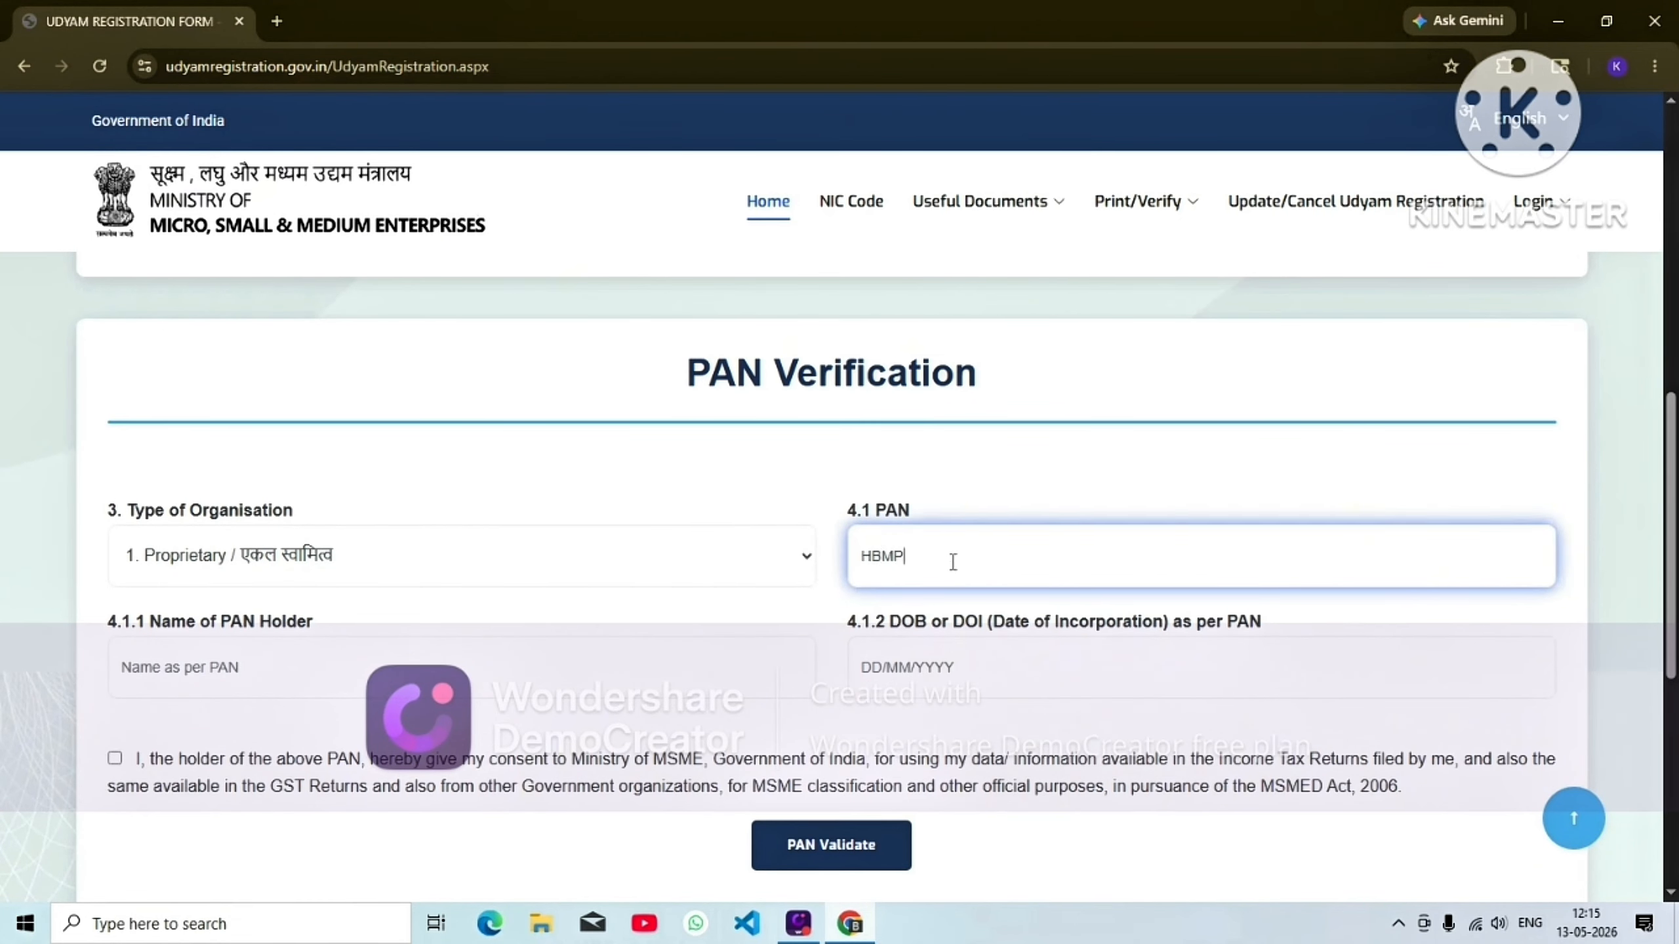
text(****)
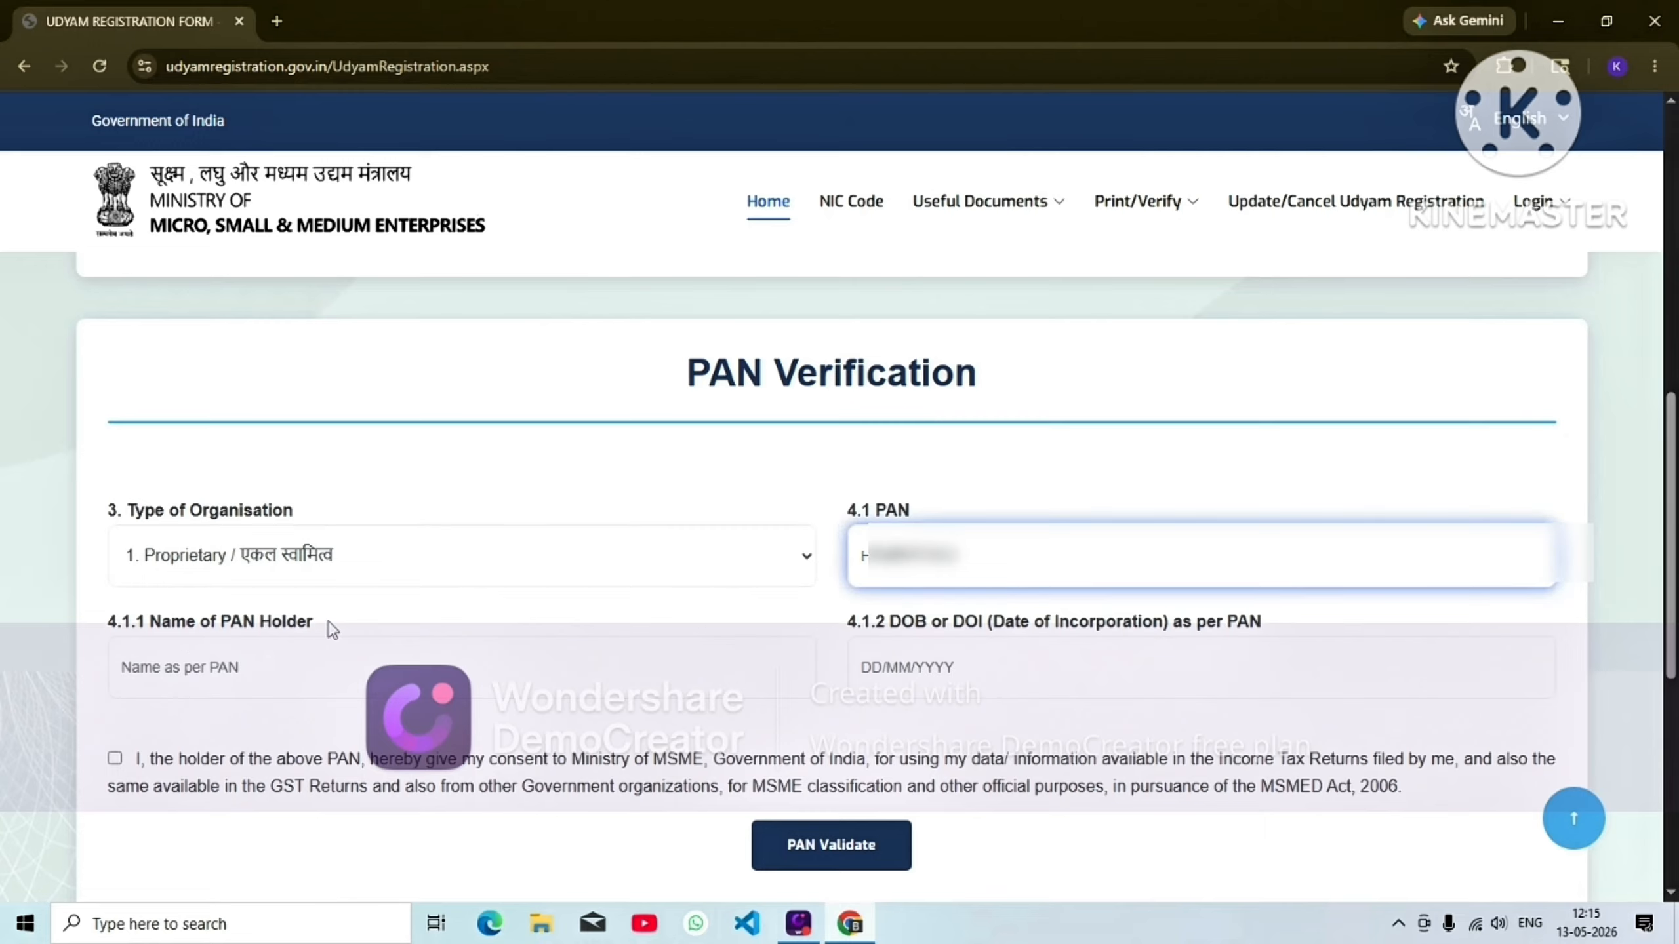
click(274, 675)
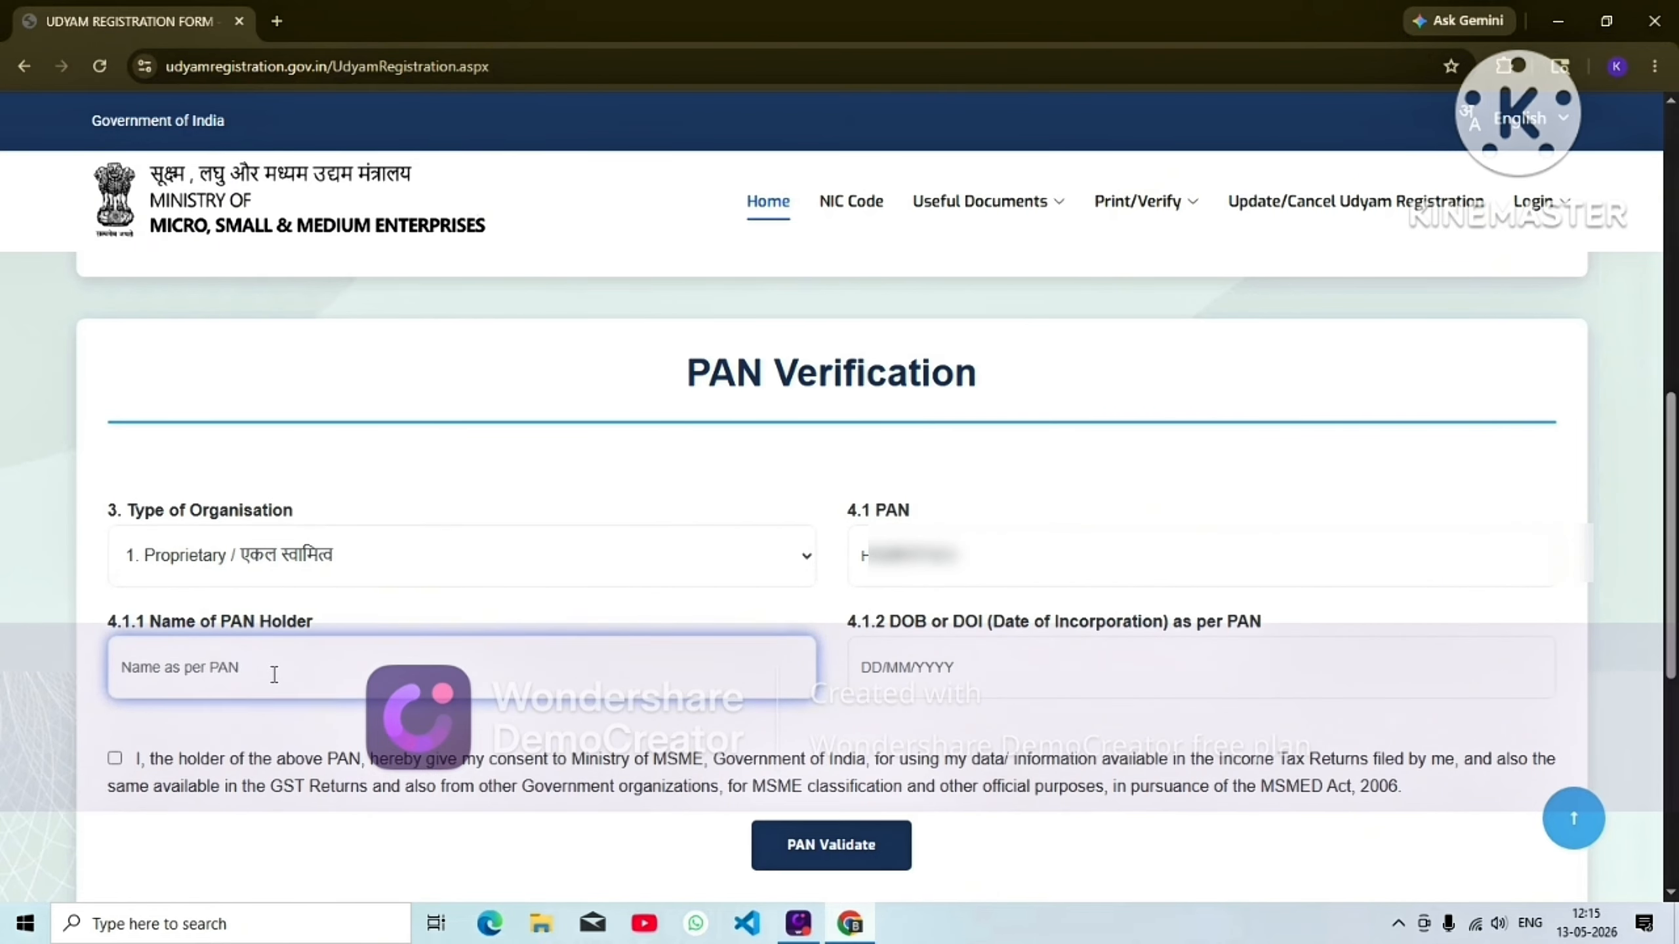
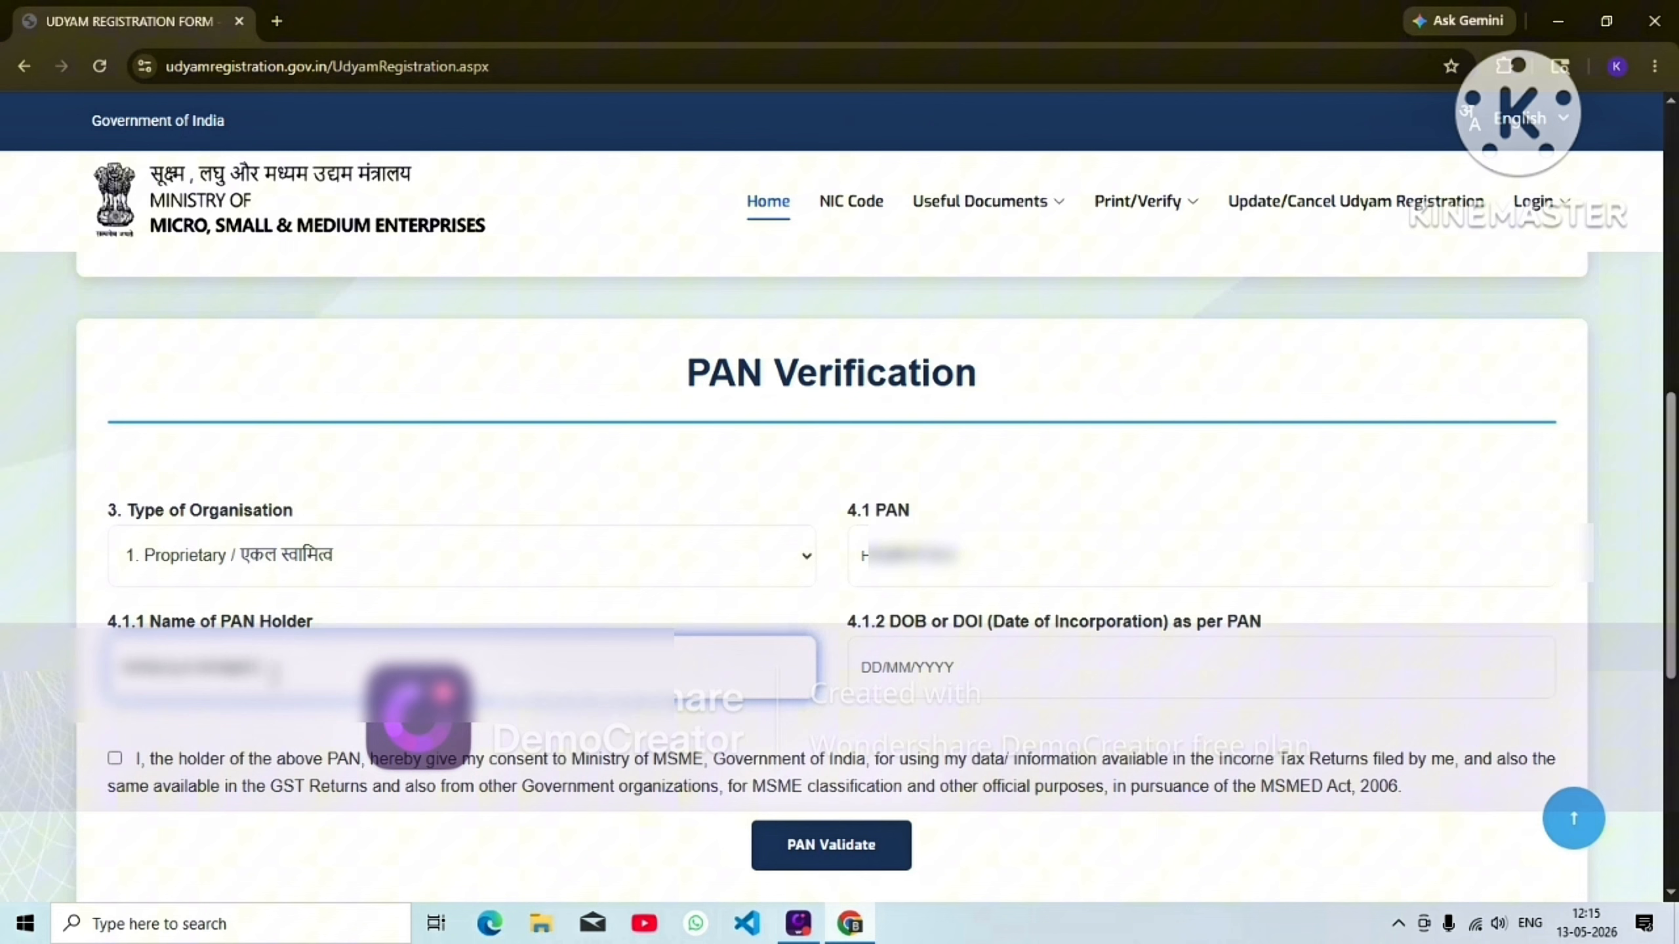
text(?????)
click(874, 670)
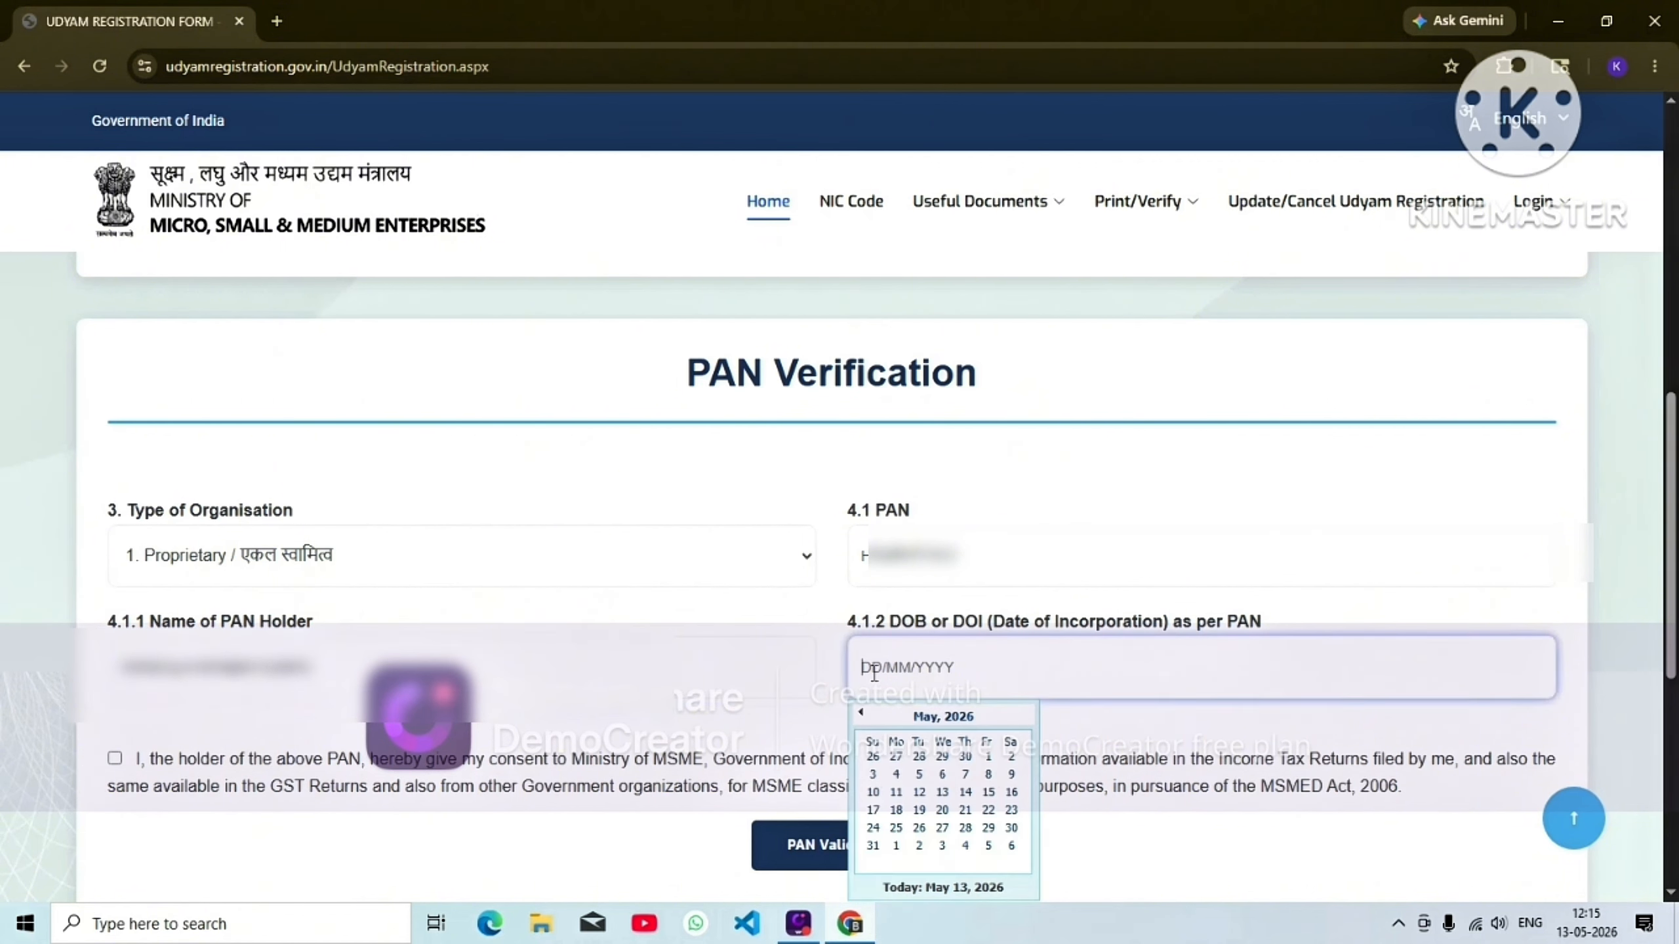
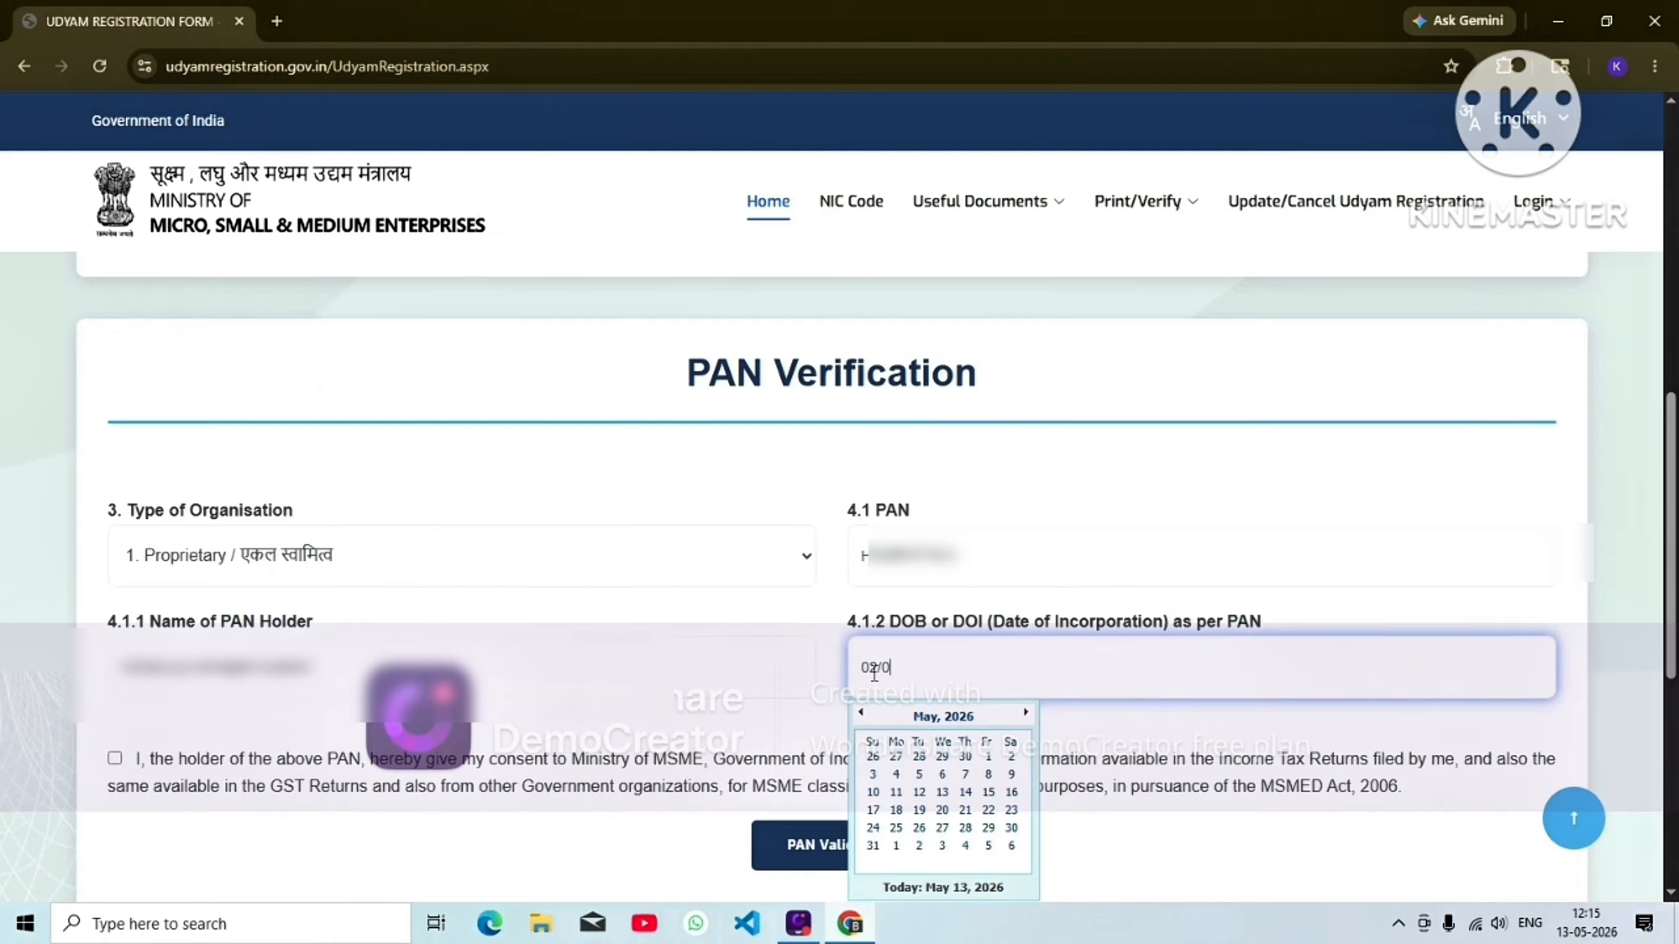
click(116, 760)
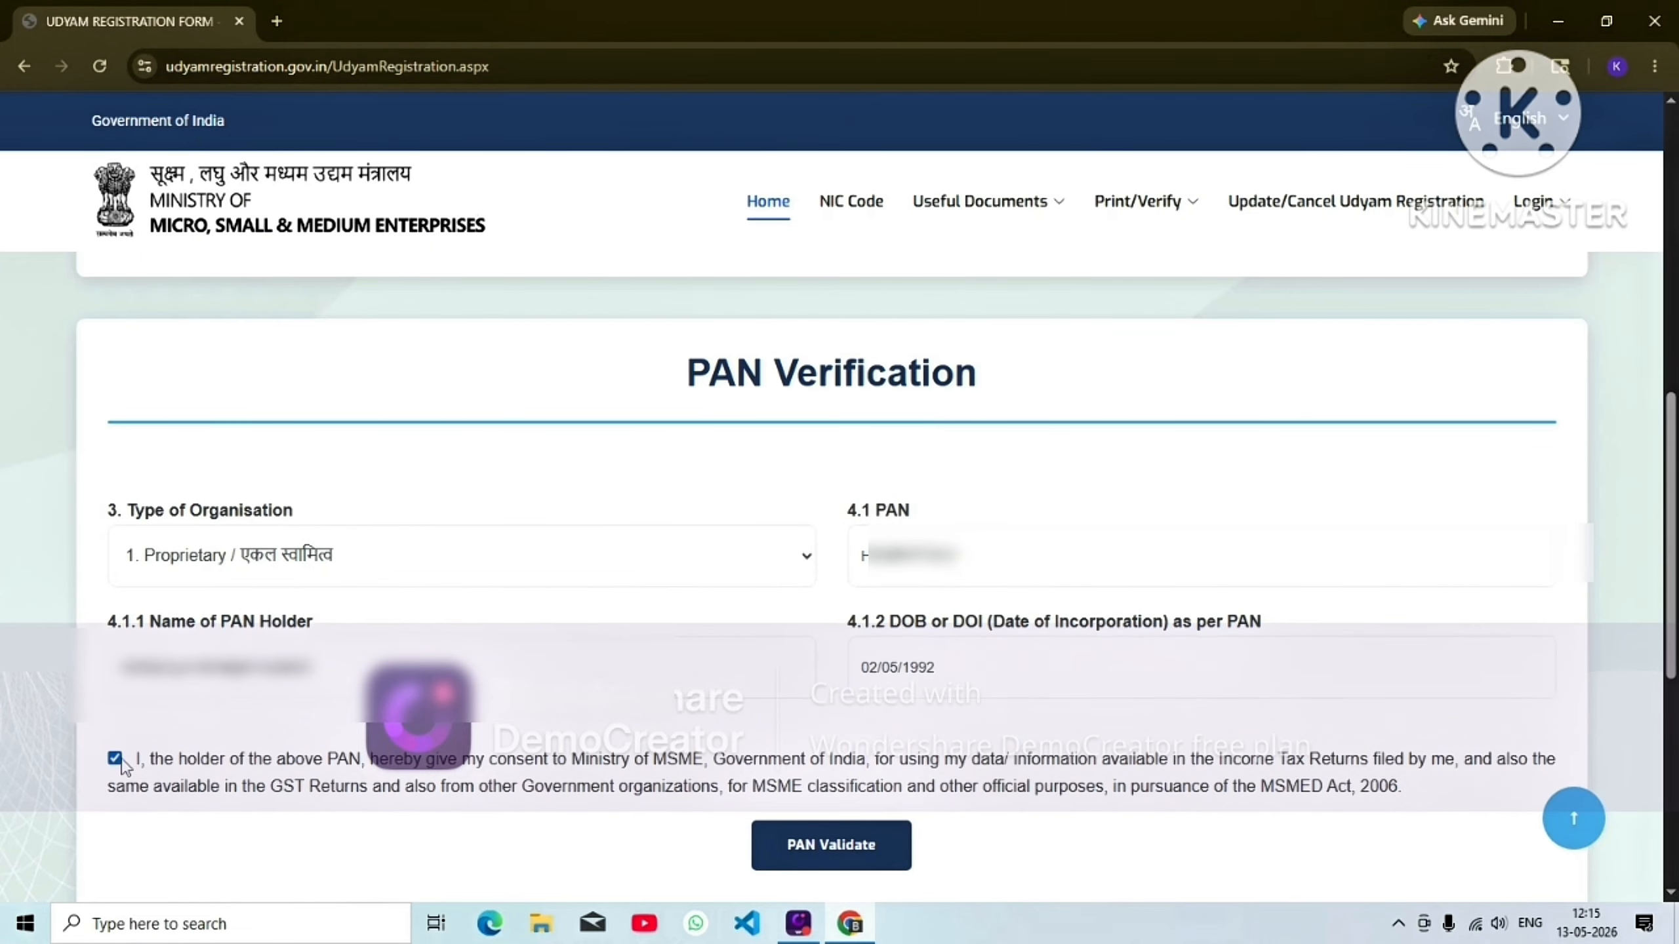
click(796, 866)
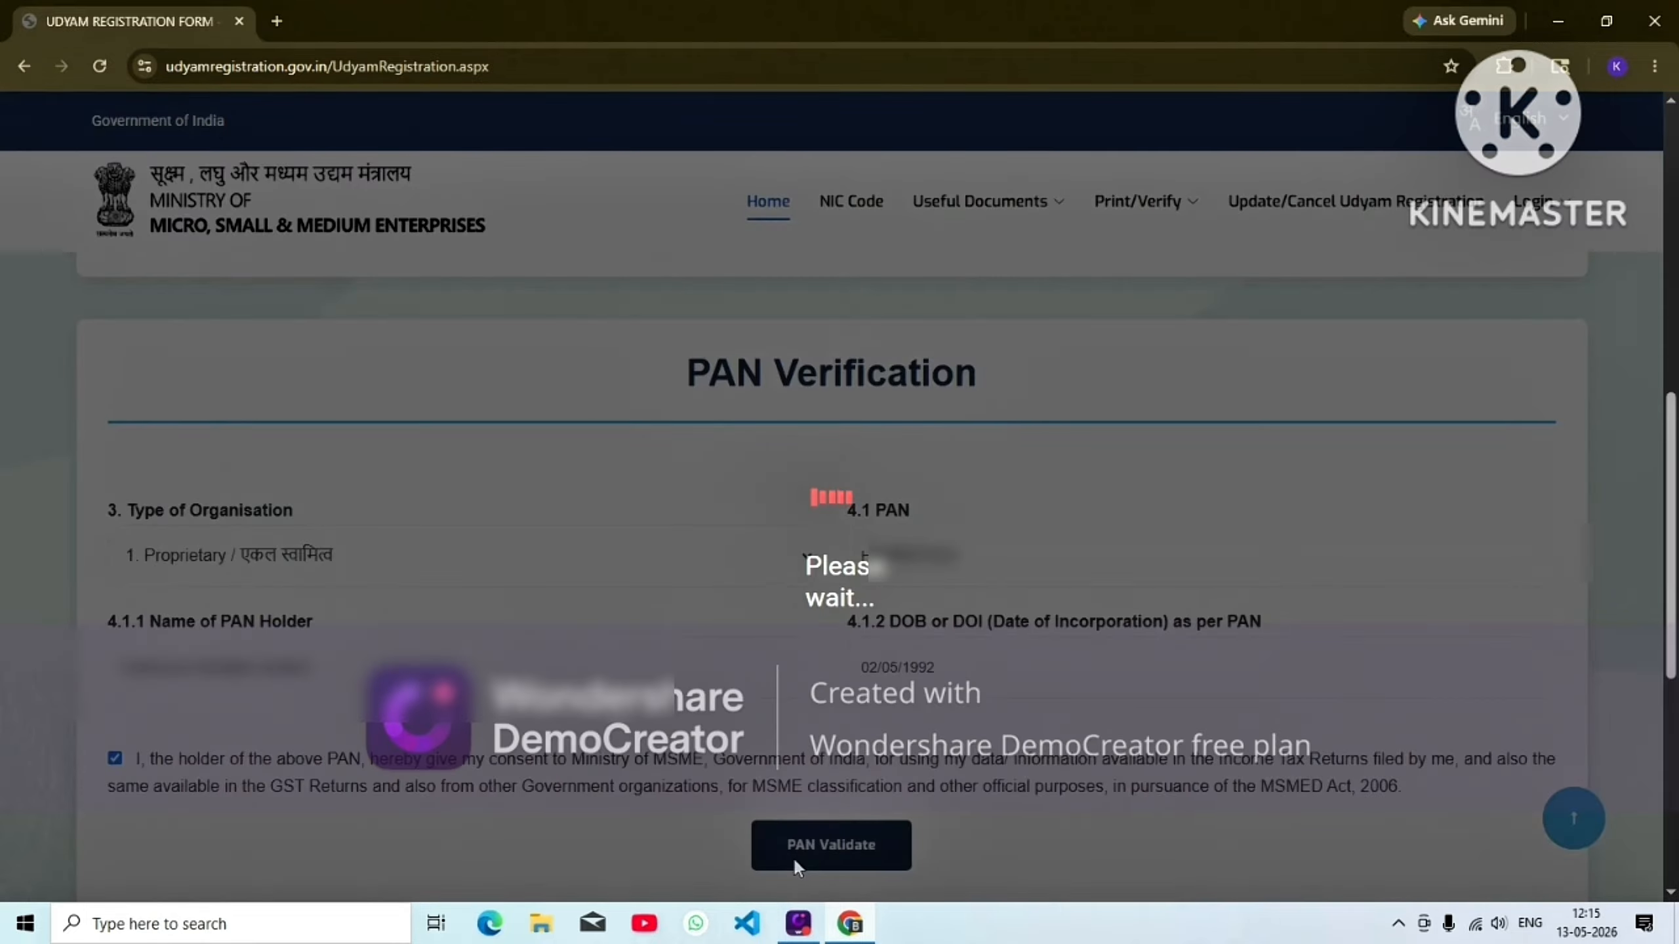
scroll(694, 728, down, 4)
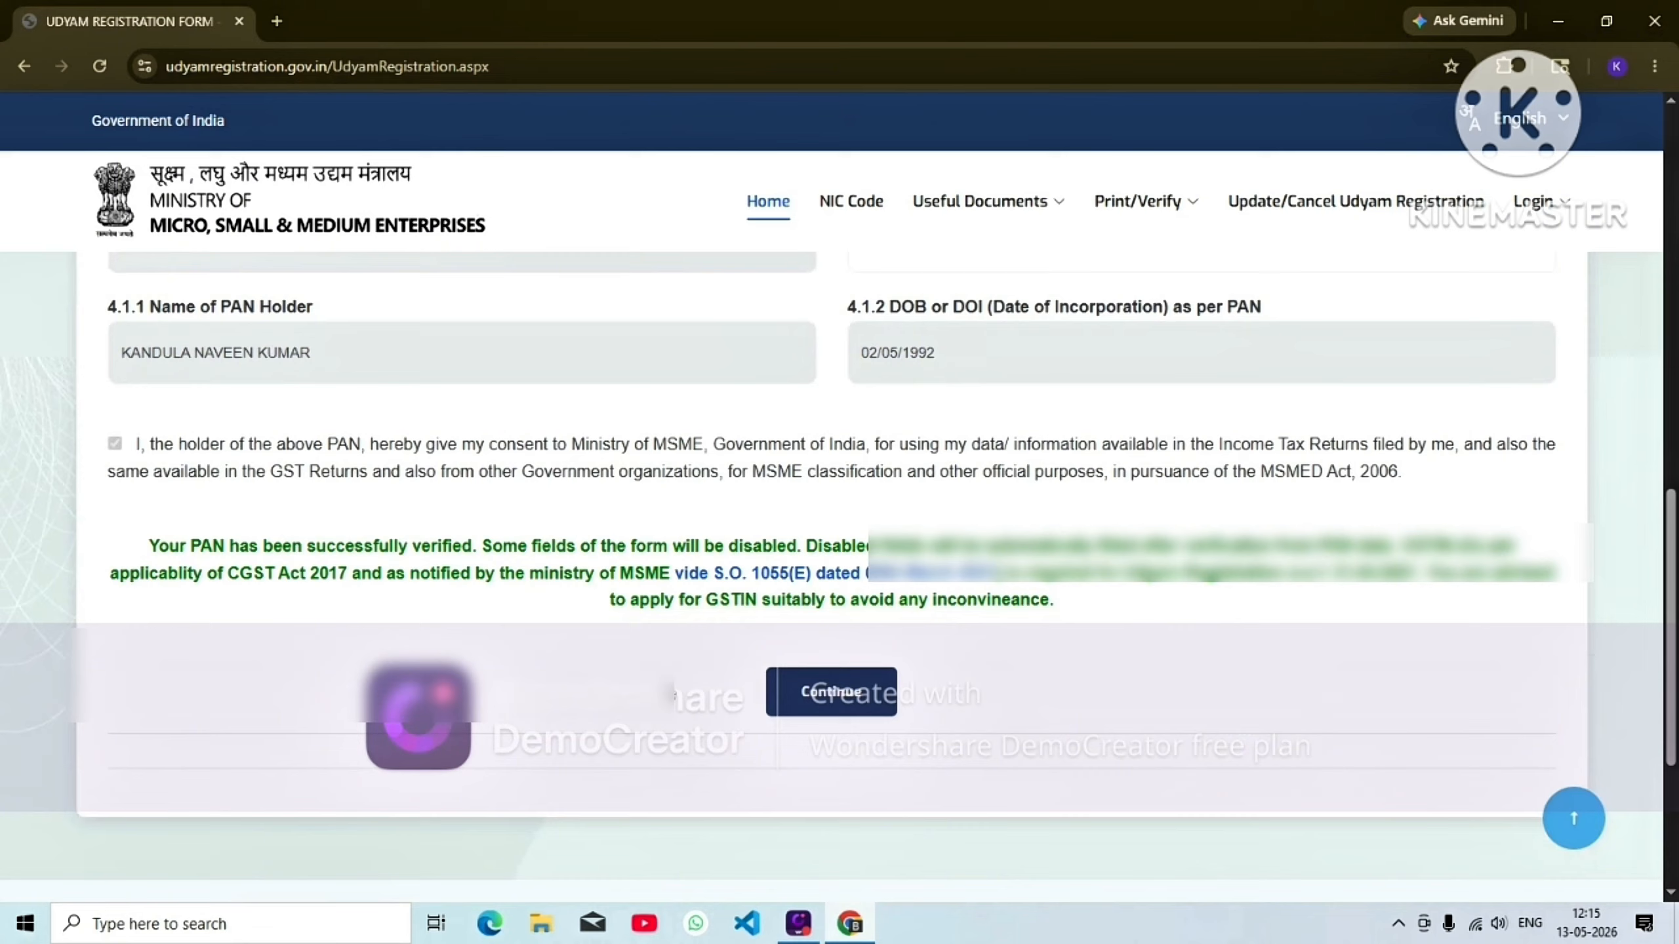
Continue past PAN verification to the ITR, GSTIN and Investment questions
click(850, 700)
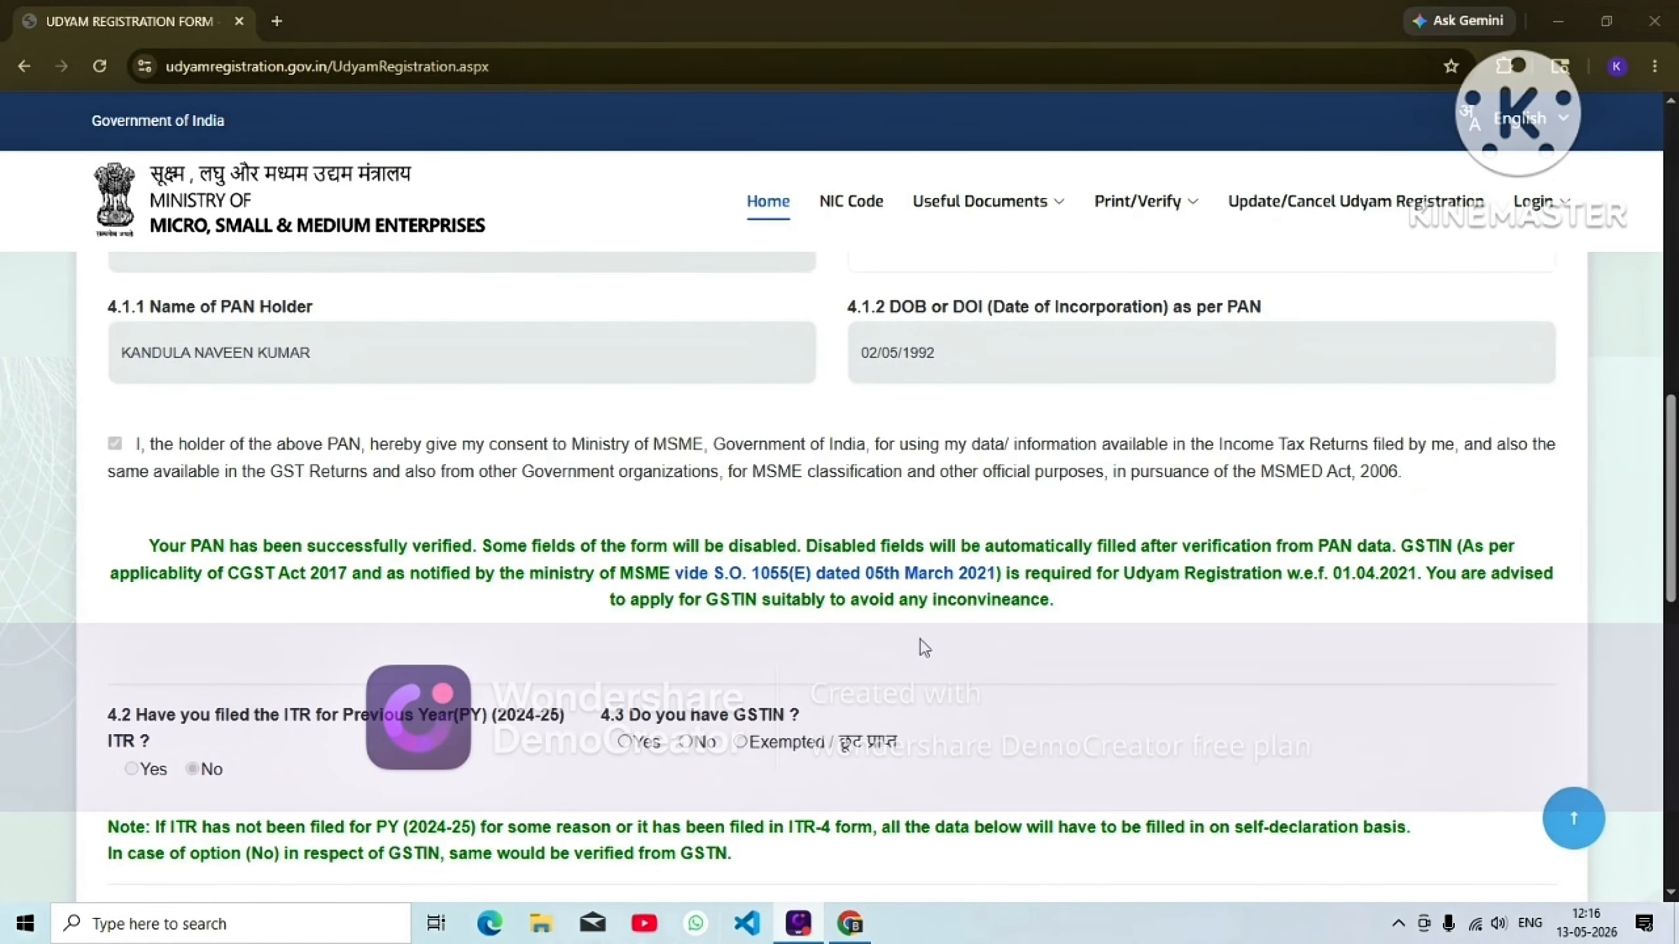
scroll(810, 637, down, 3)
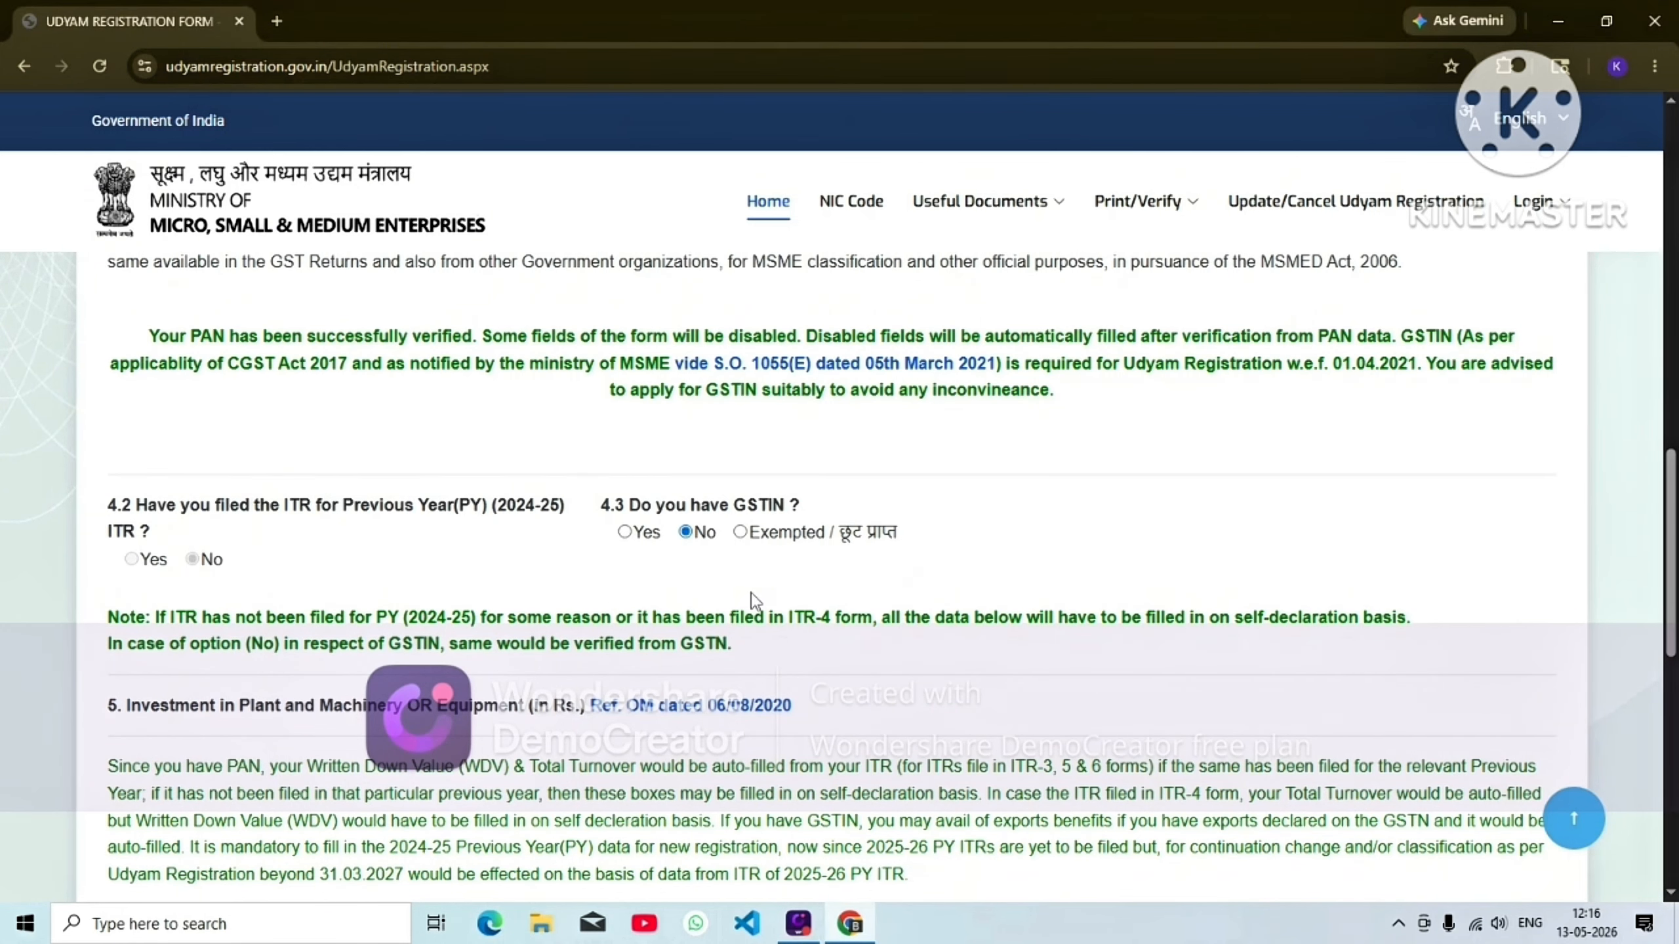
Enter 0 for written down value, exclusion and total turnover, then submit the figures
scroll(753, 605, down, 6)
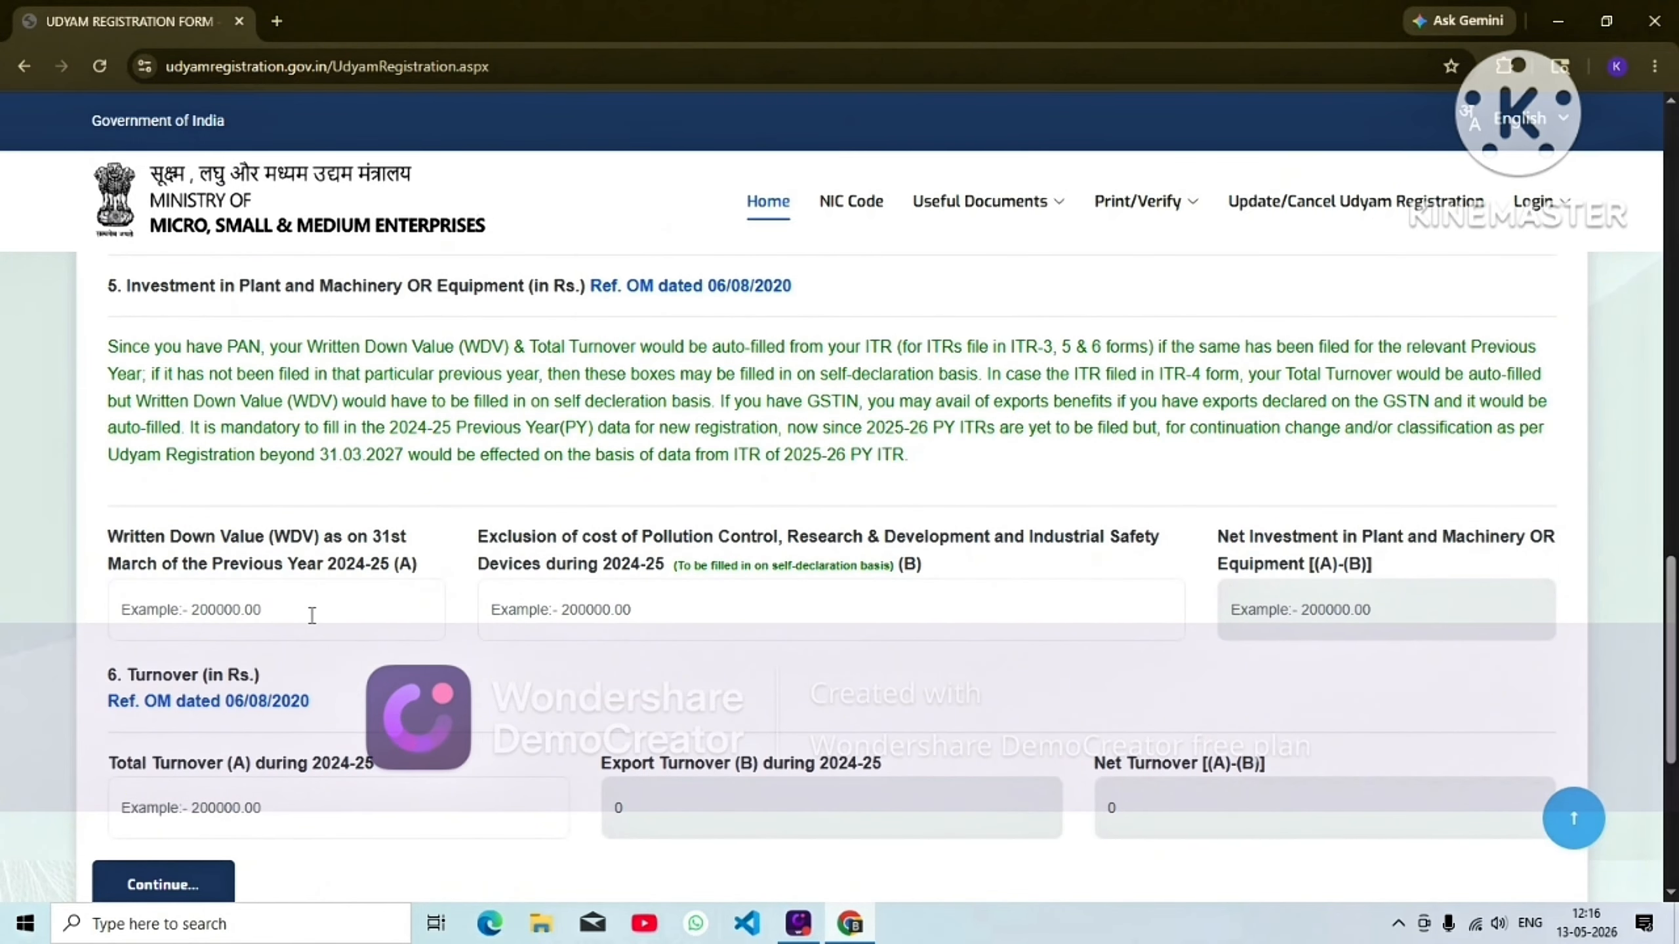
click(312, 616)
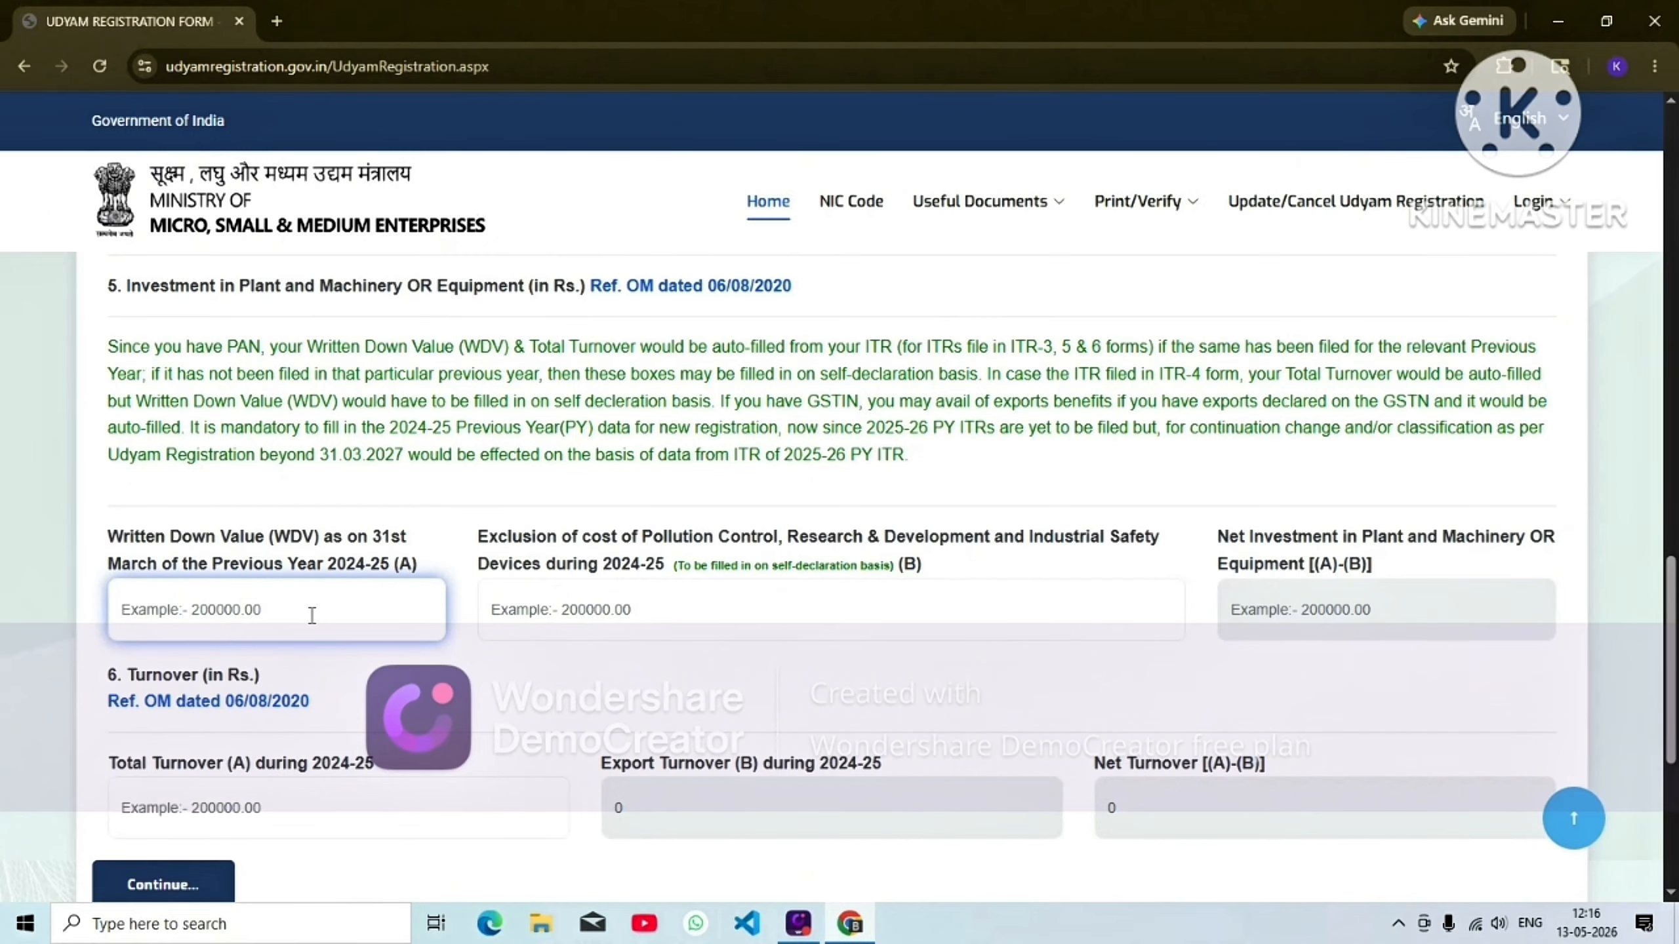
text(0)
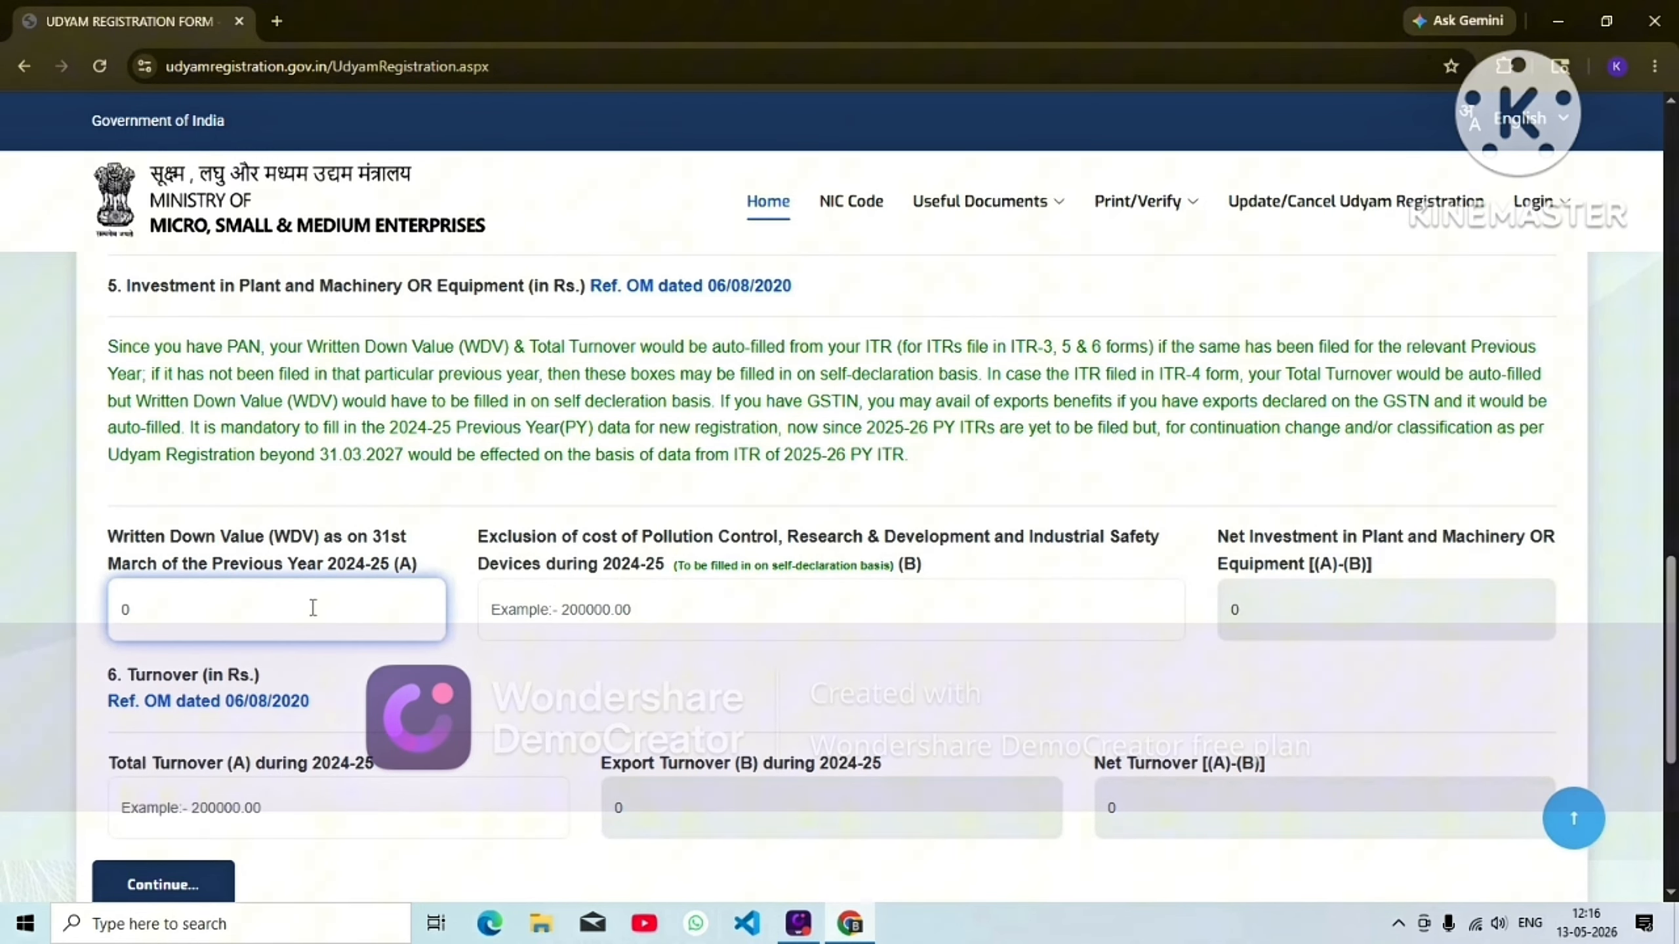
click(627, 587)
text(0)
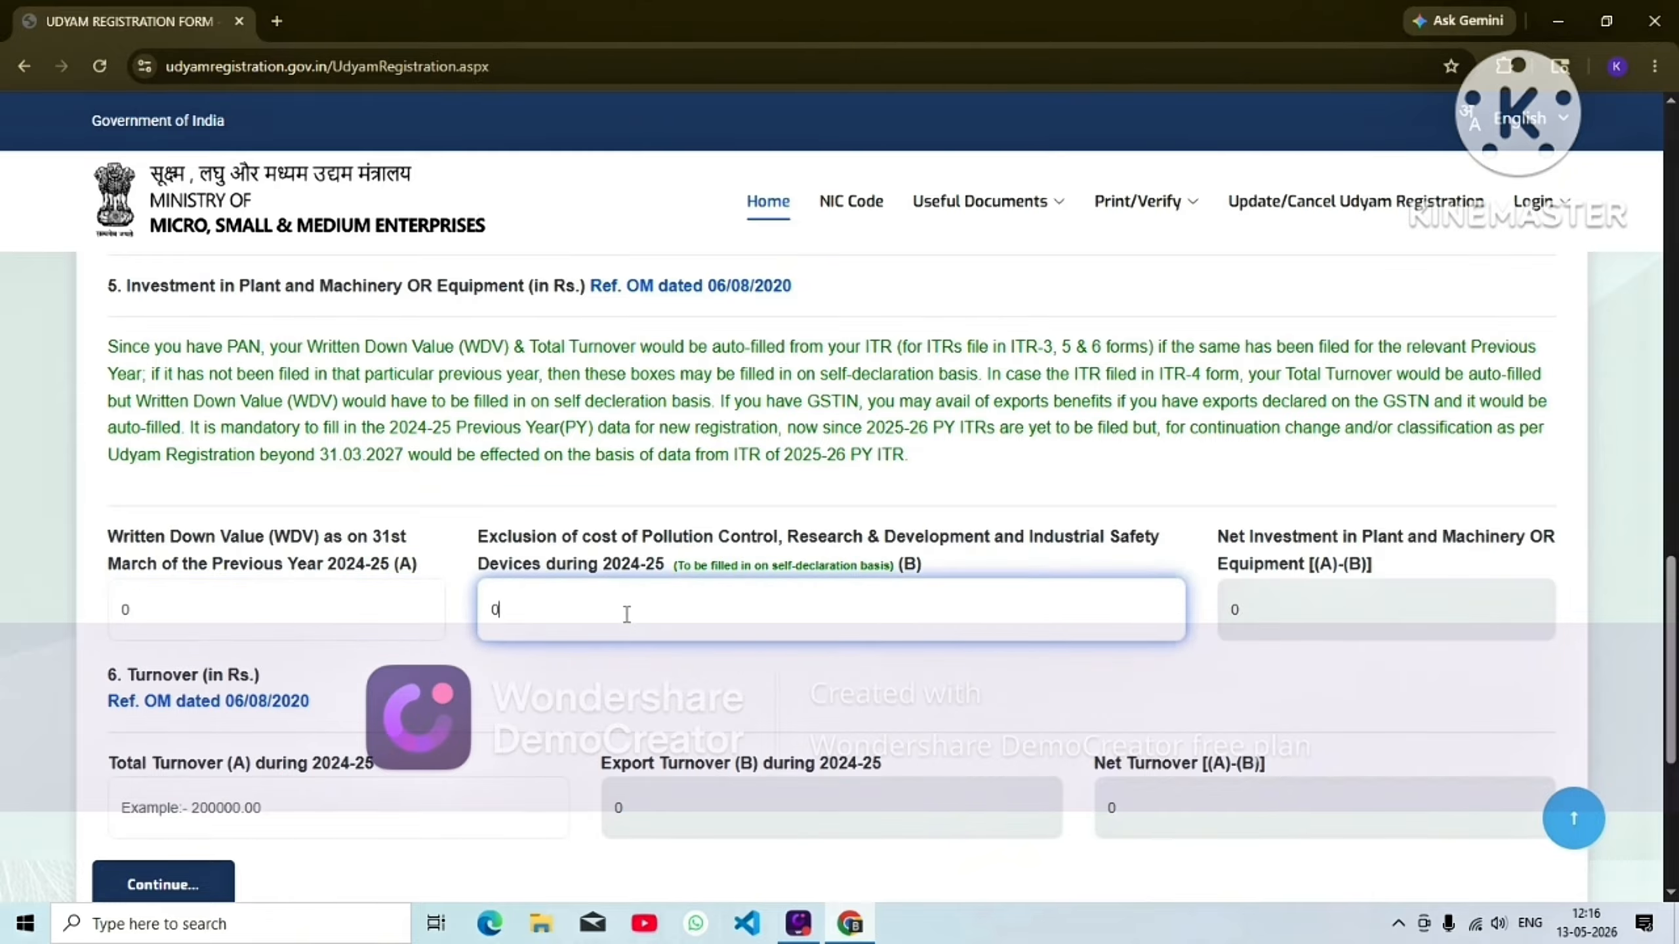
scroll(524, 818, down, 3)
click(306, 617)
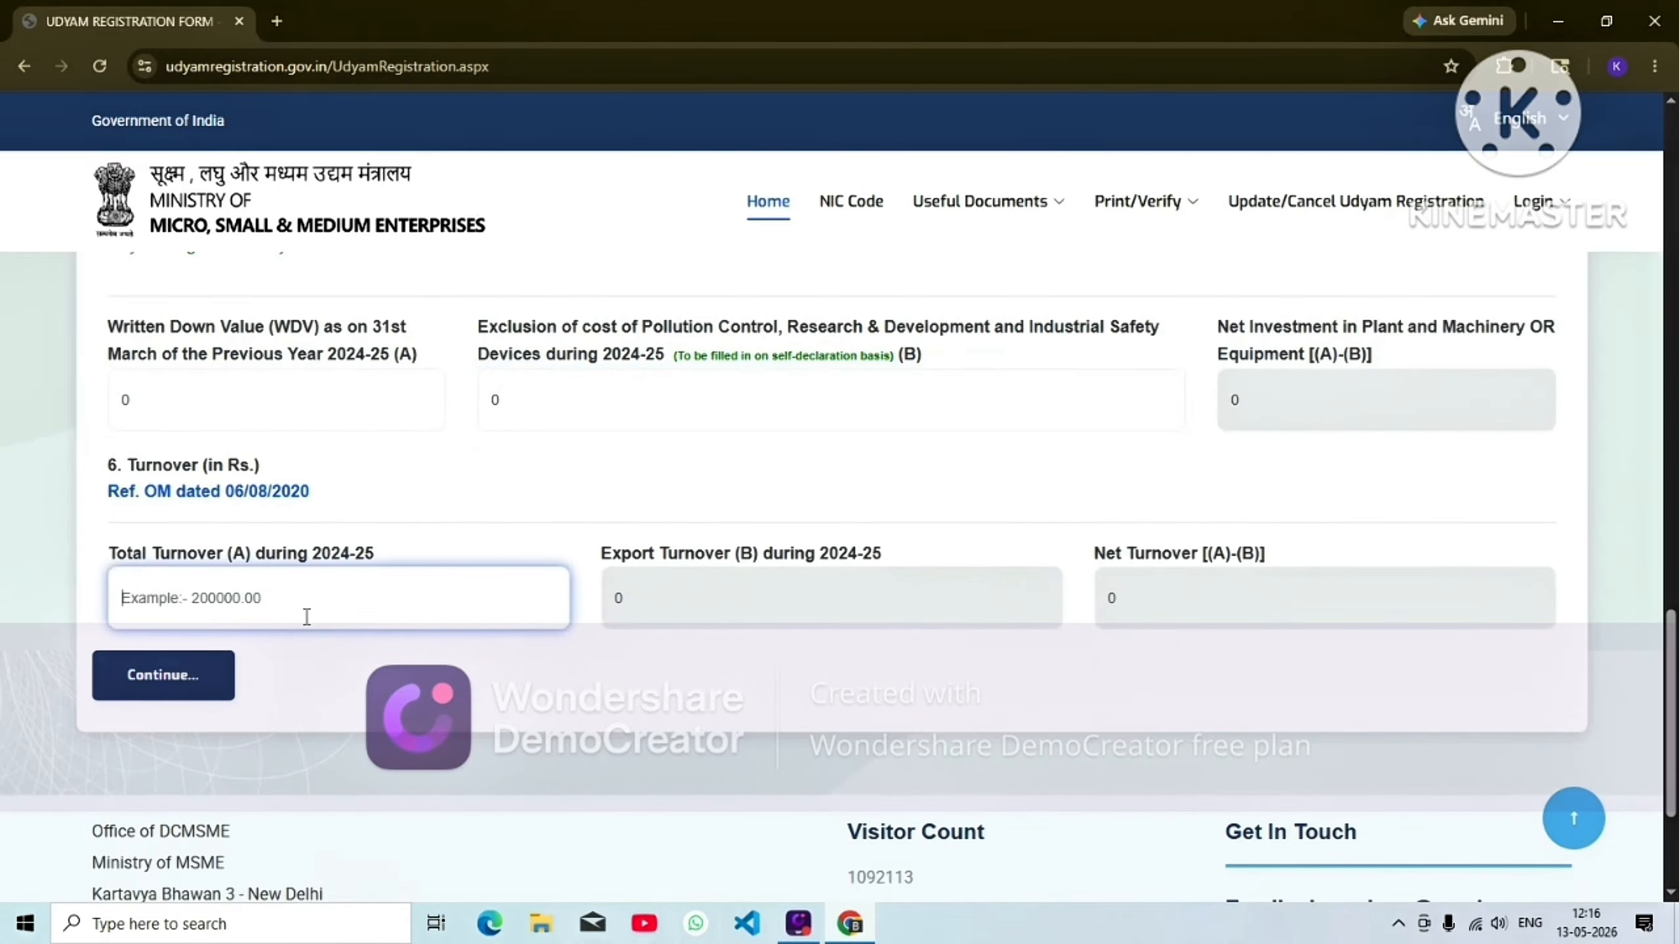
text(0)
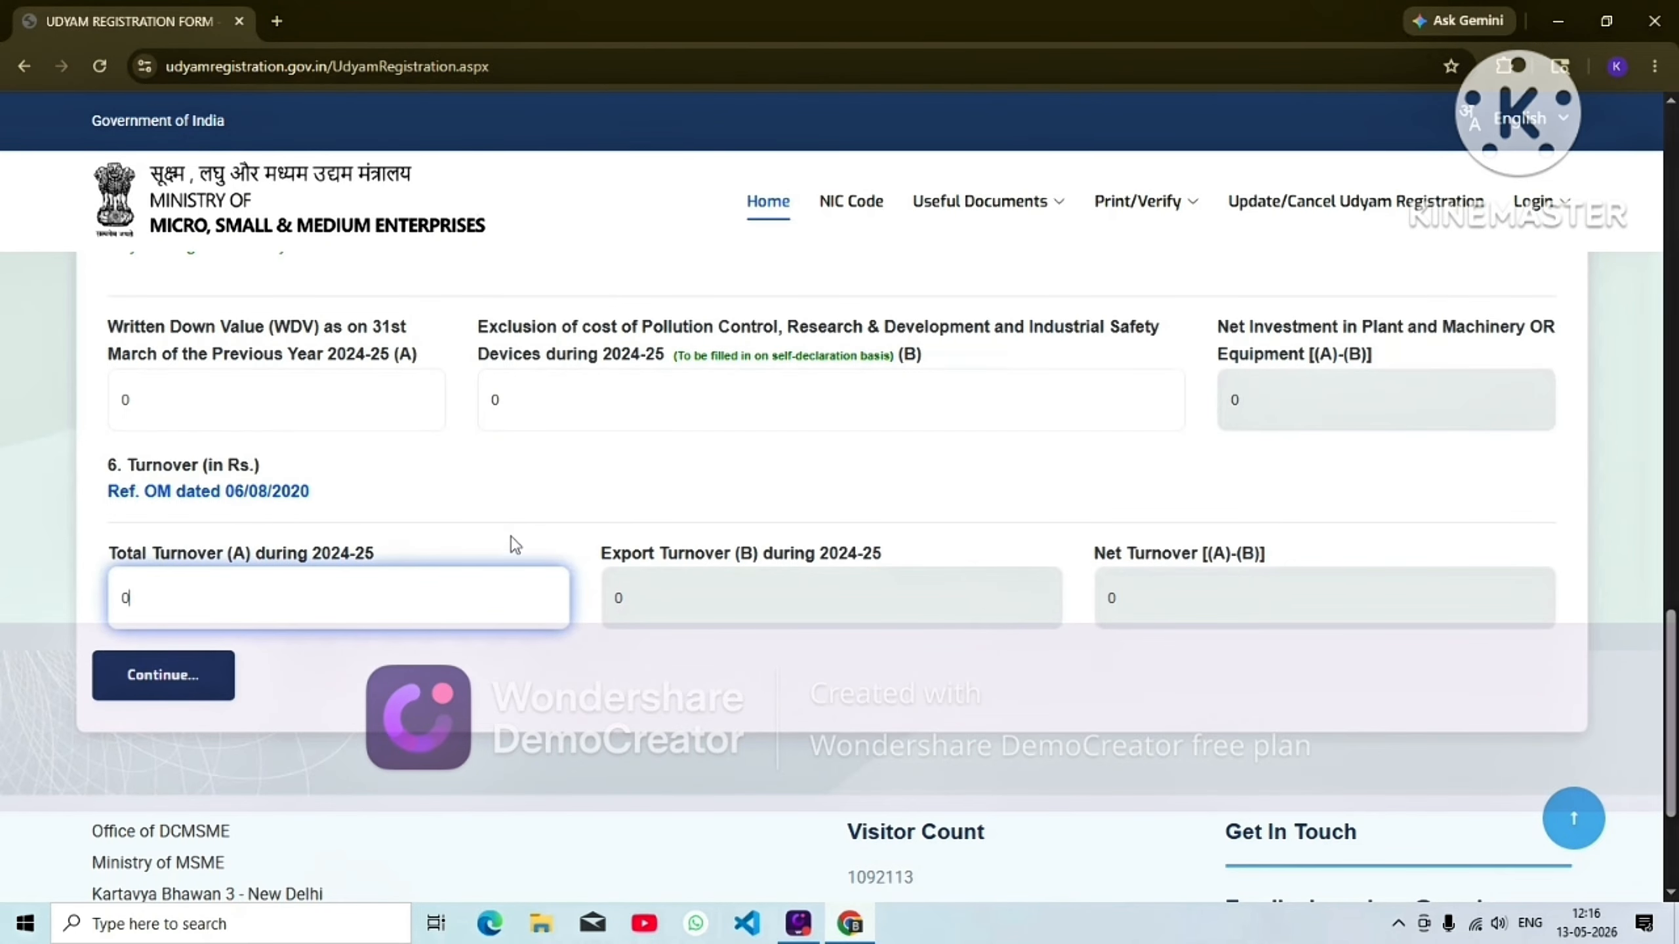
click(169, 676)
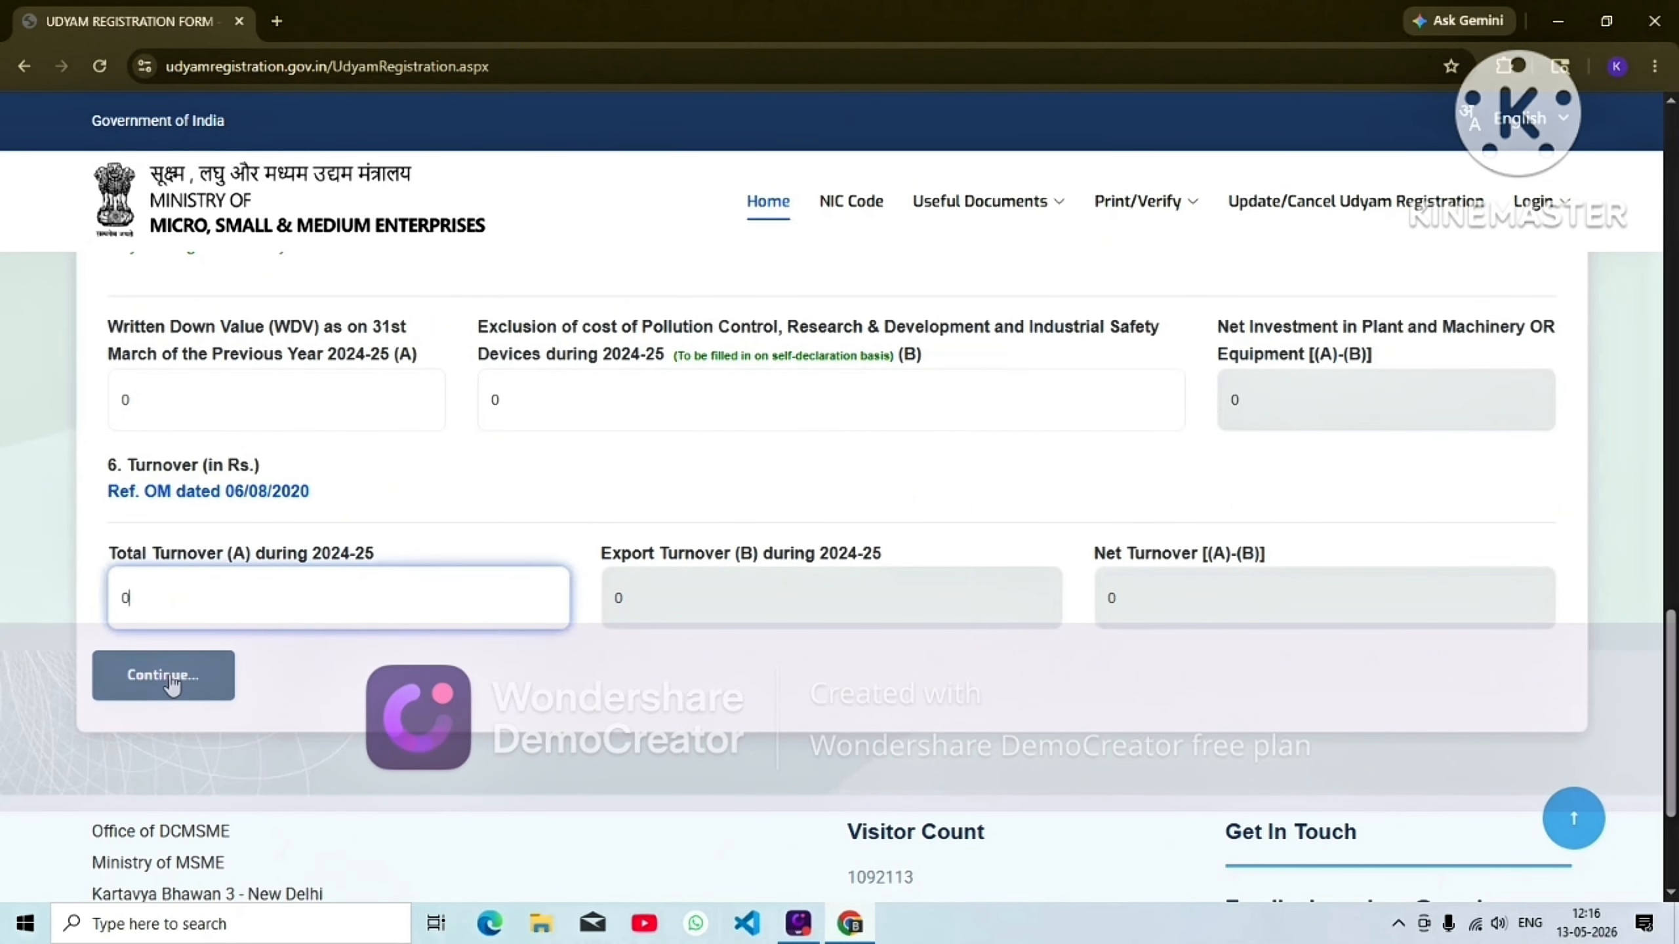
click(170, 678)
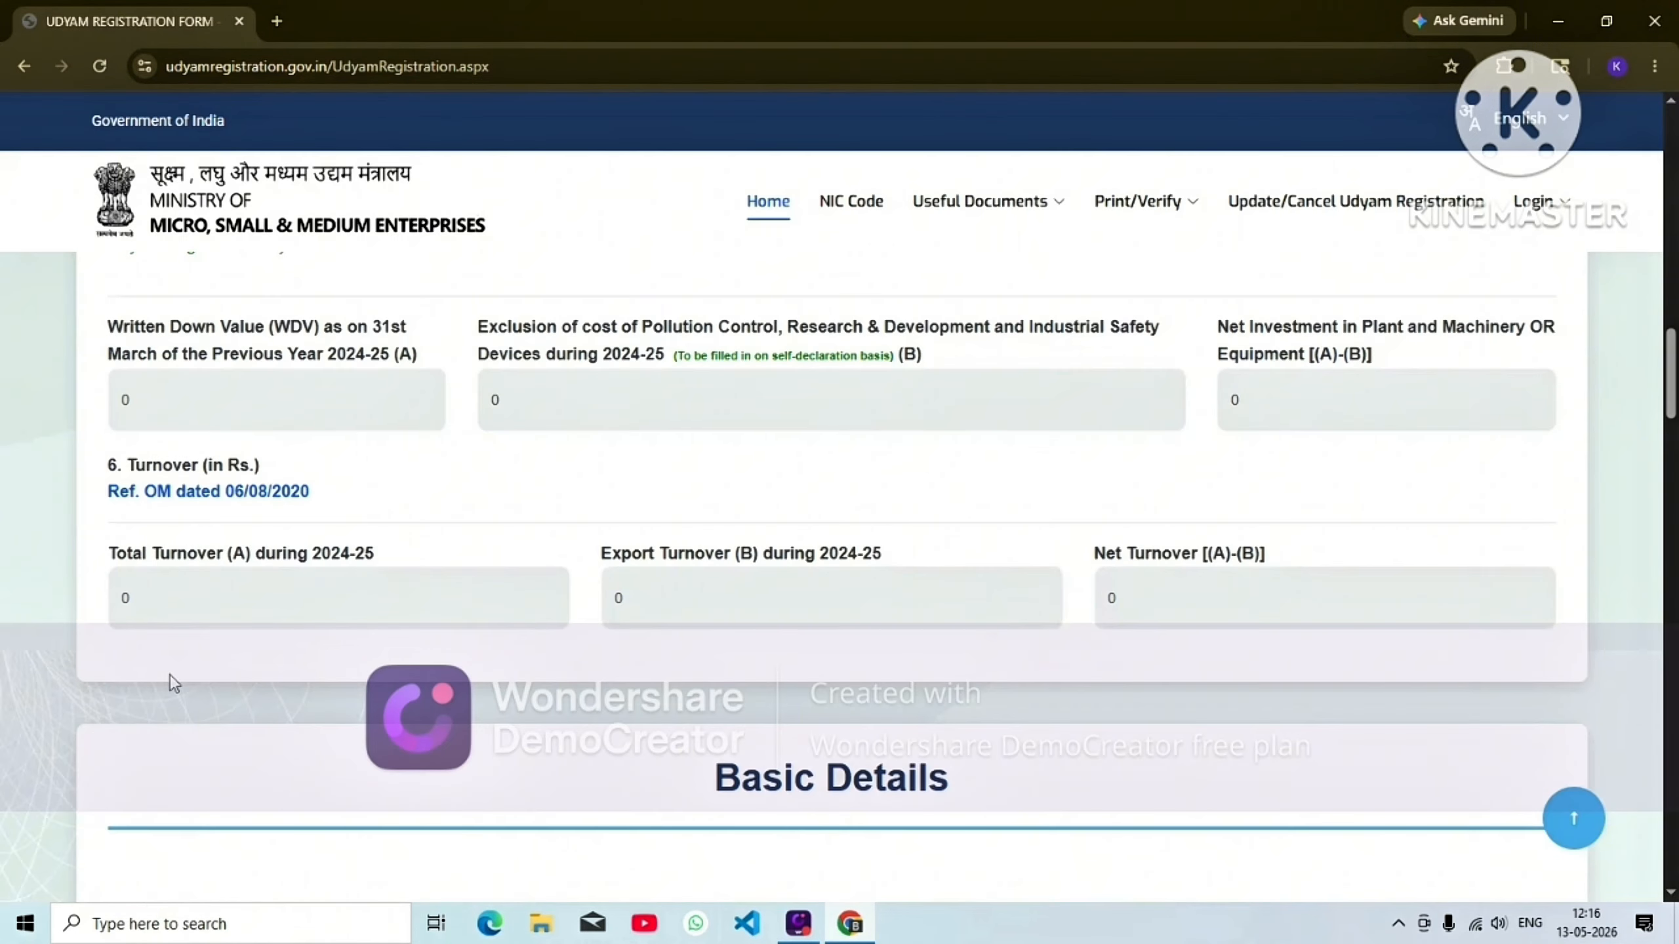
Type the enterprise name in Basic Details, fixing a typo along the way
scroll(285, 727, down, 3)
scroll(574, 754, down, 3)
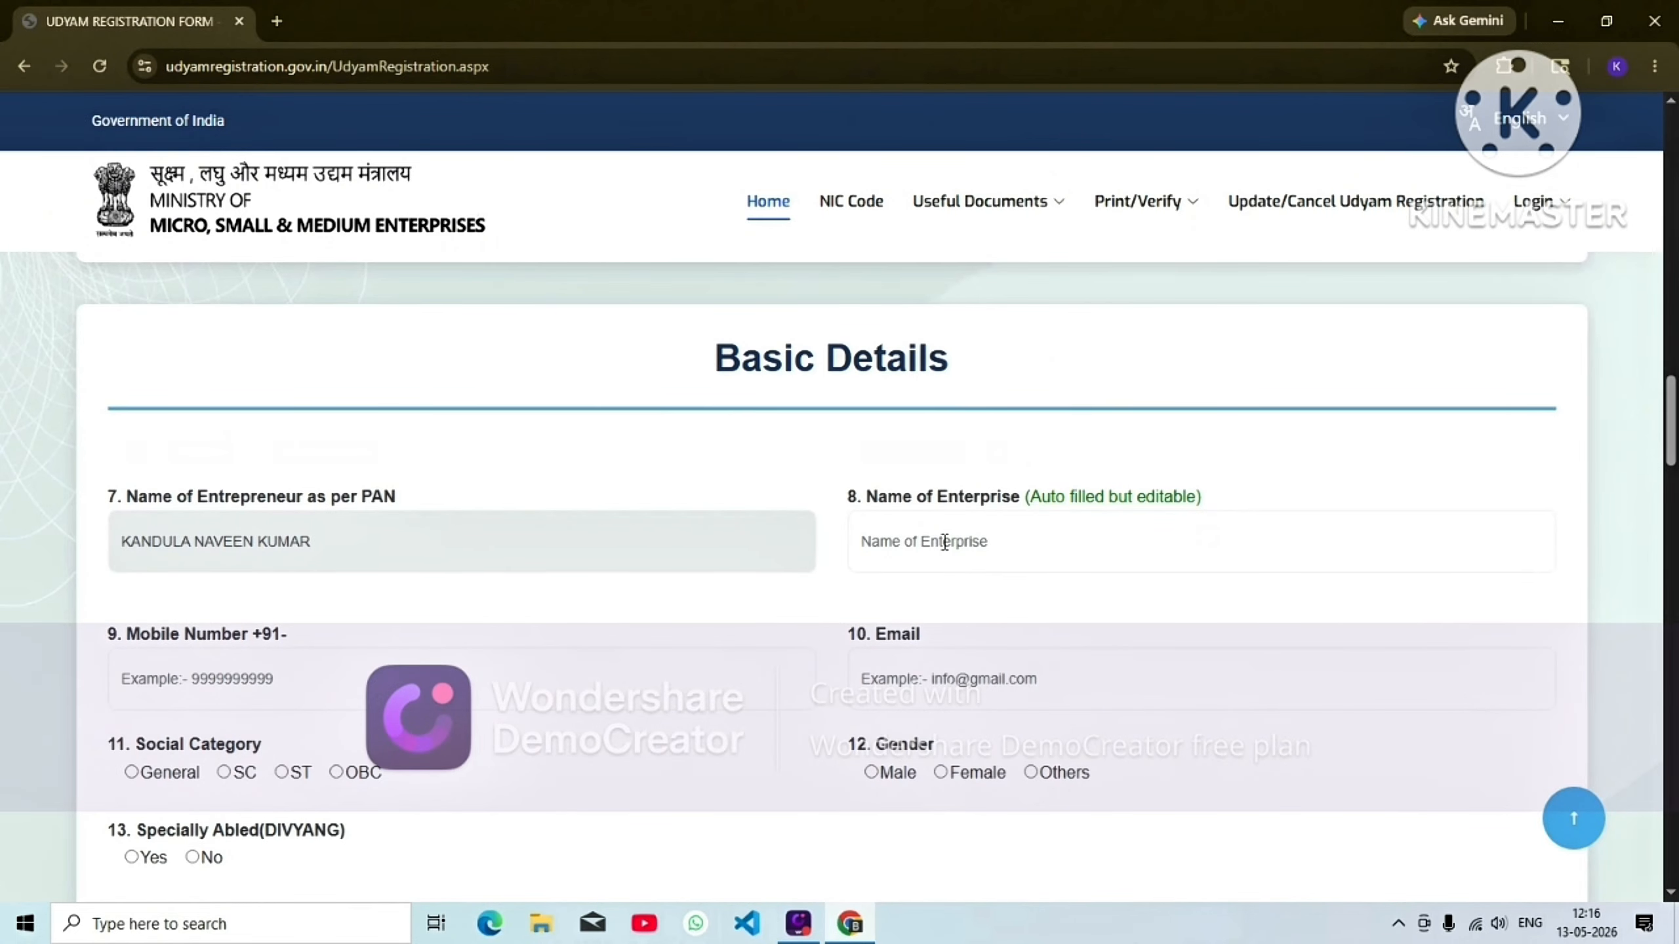
click(944, 542)
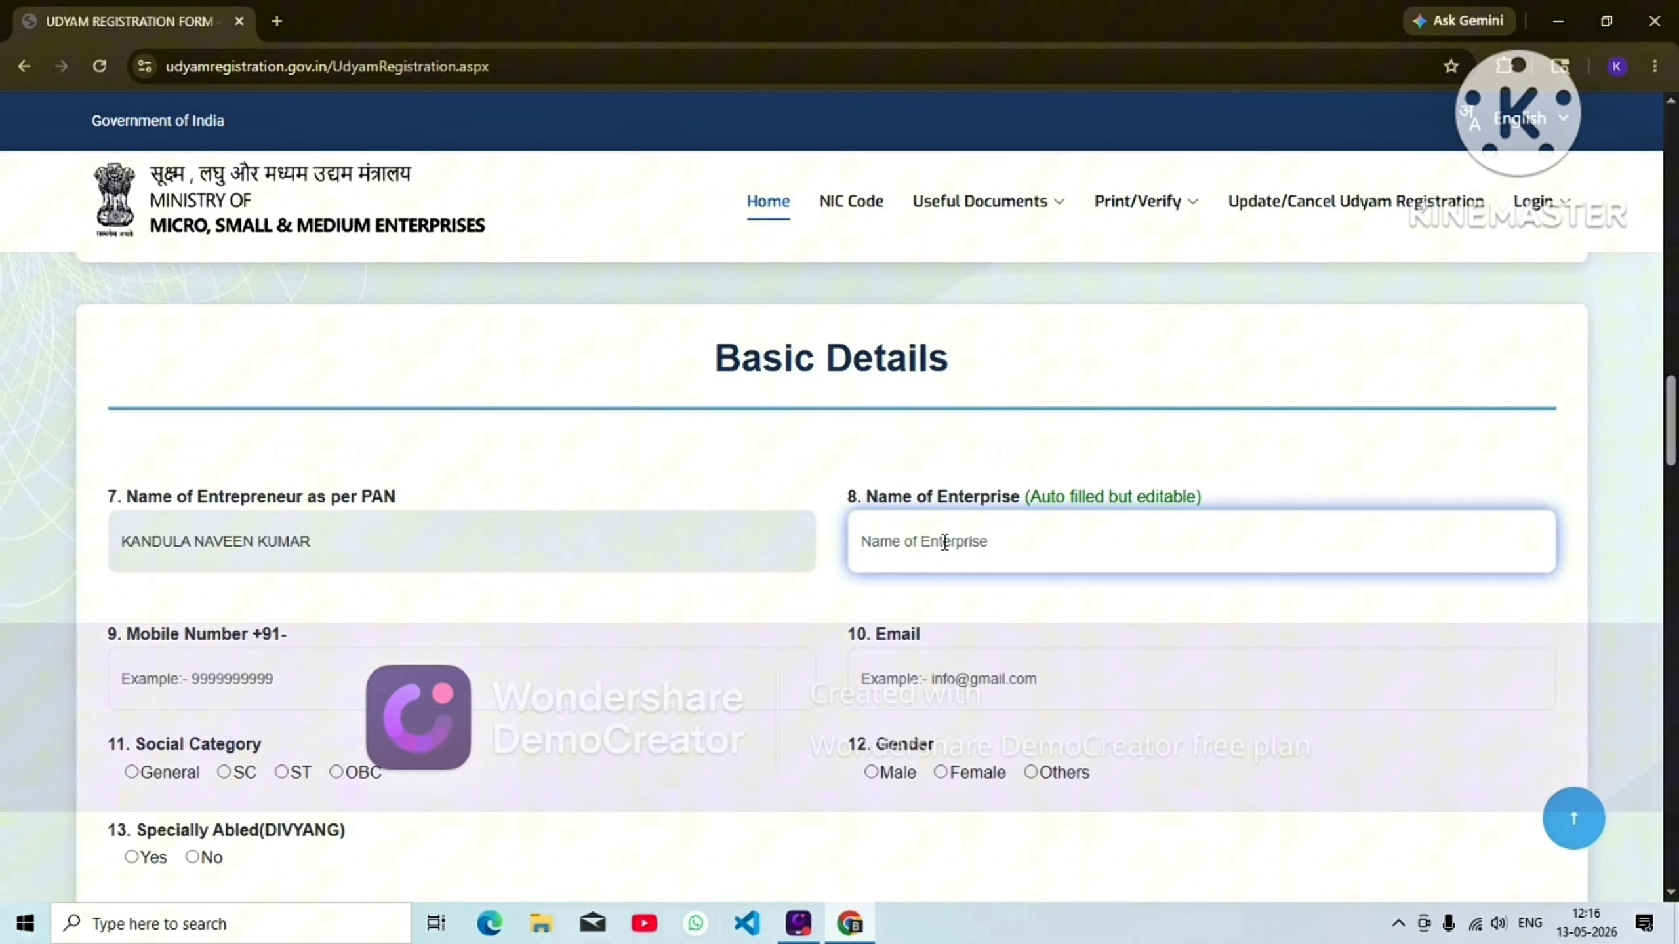
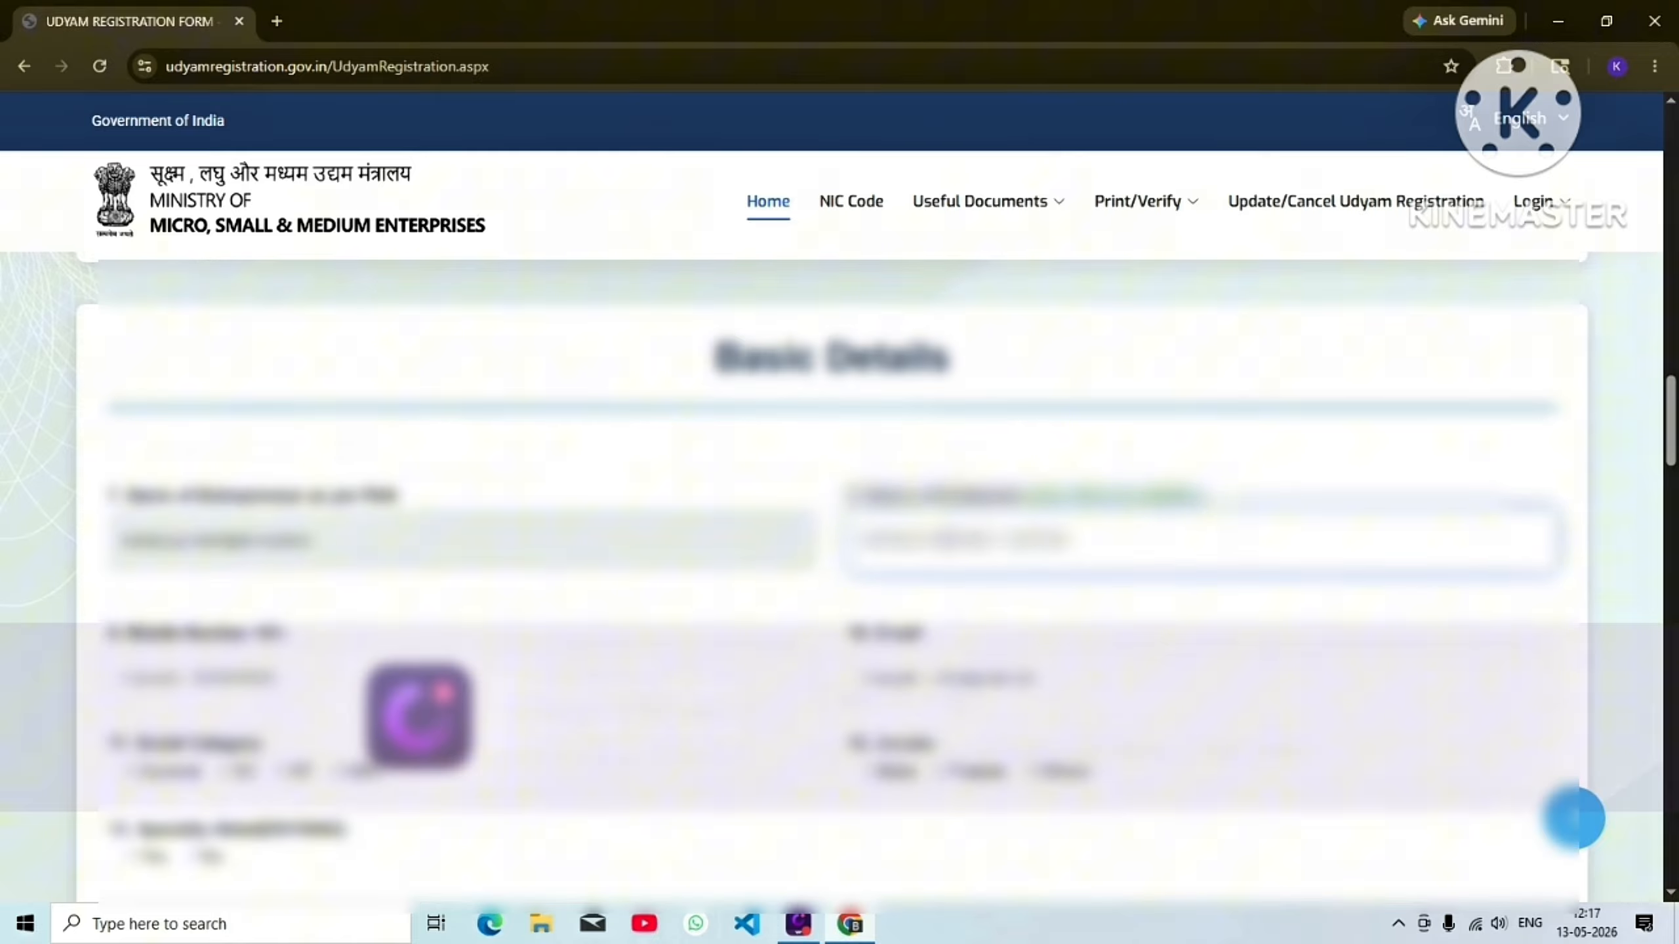
Fill in the mobile number and e-mail, and select social category SC and gender Male
scroll(600, 556, down, 2)
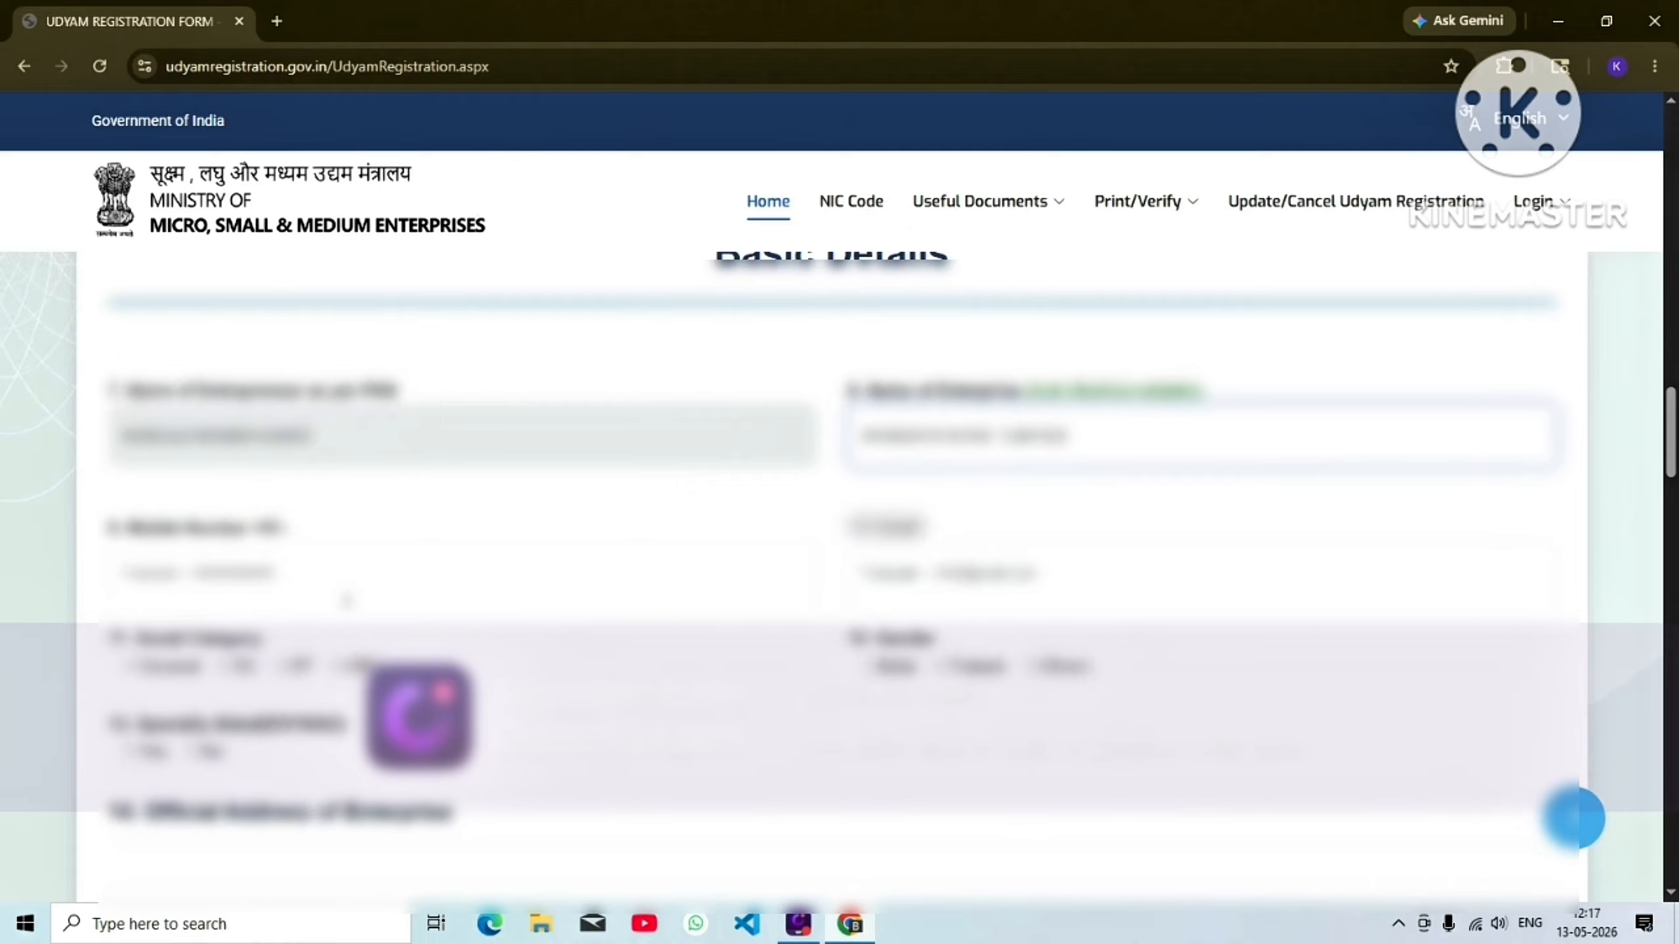
click(344, 592)
text(987654321)
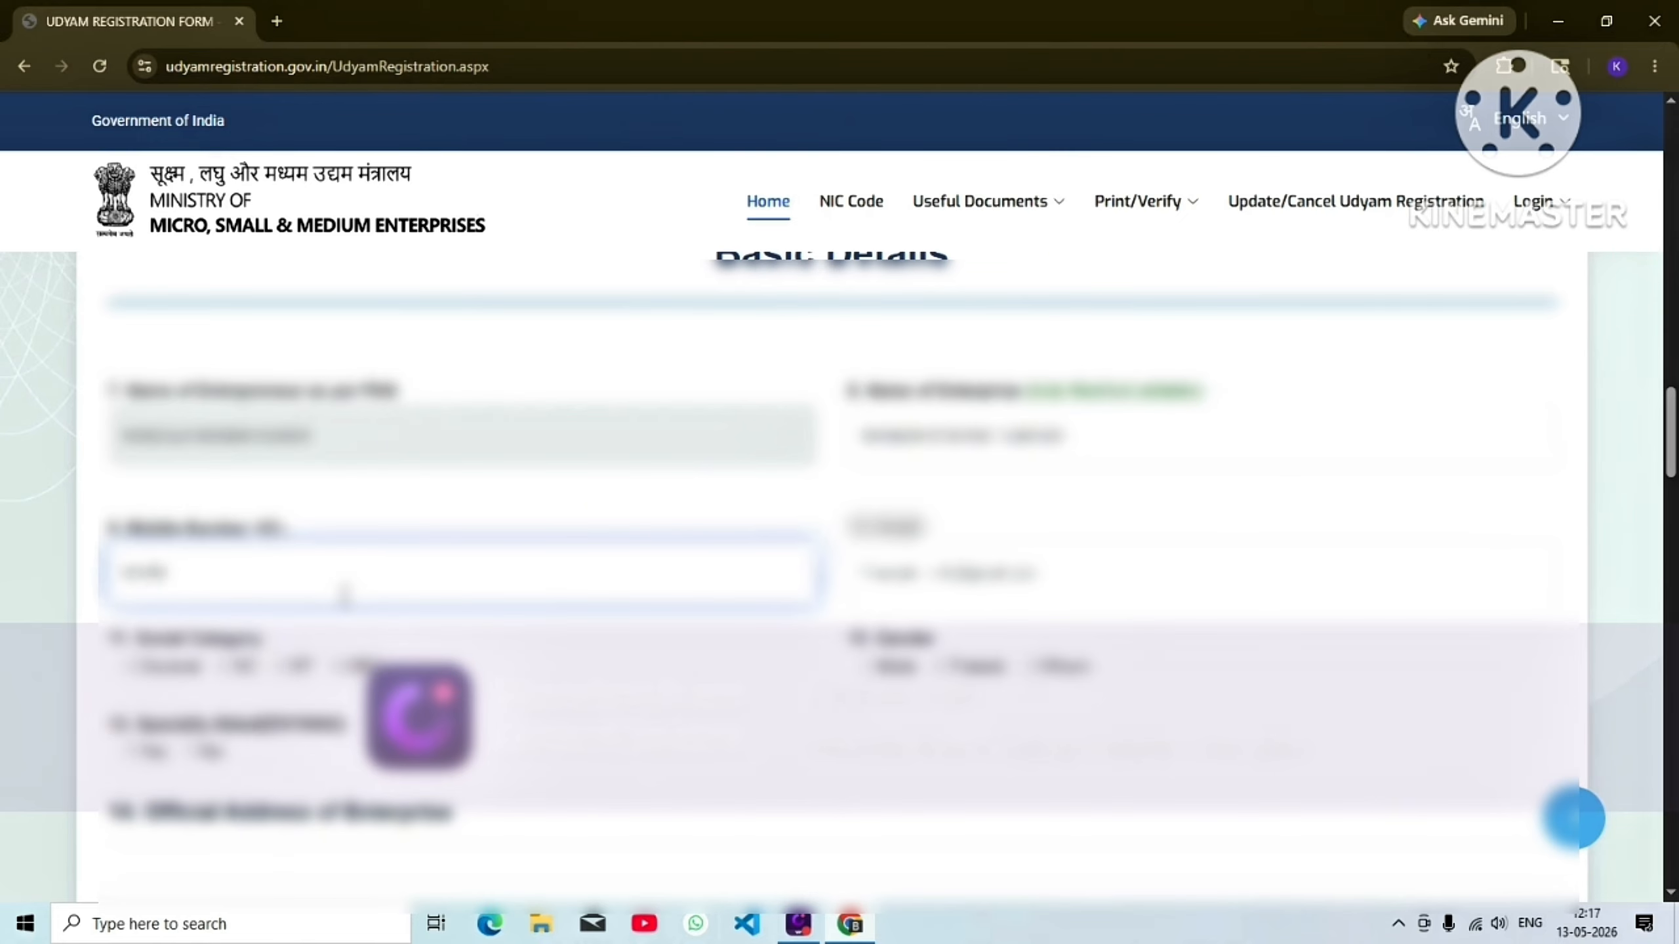
text(0)
click(912, 580)
text(k)
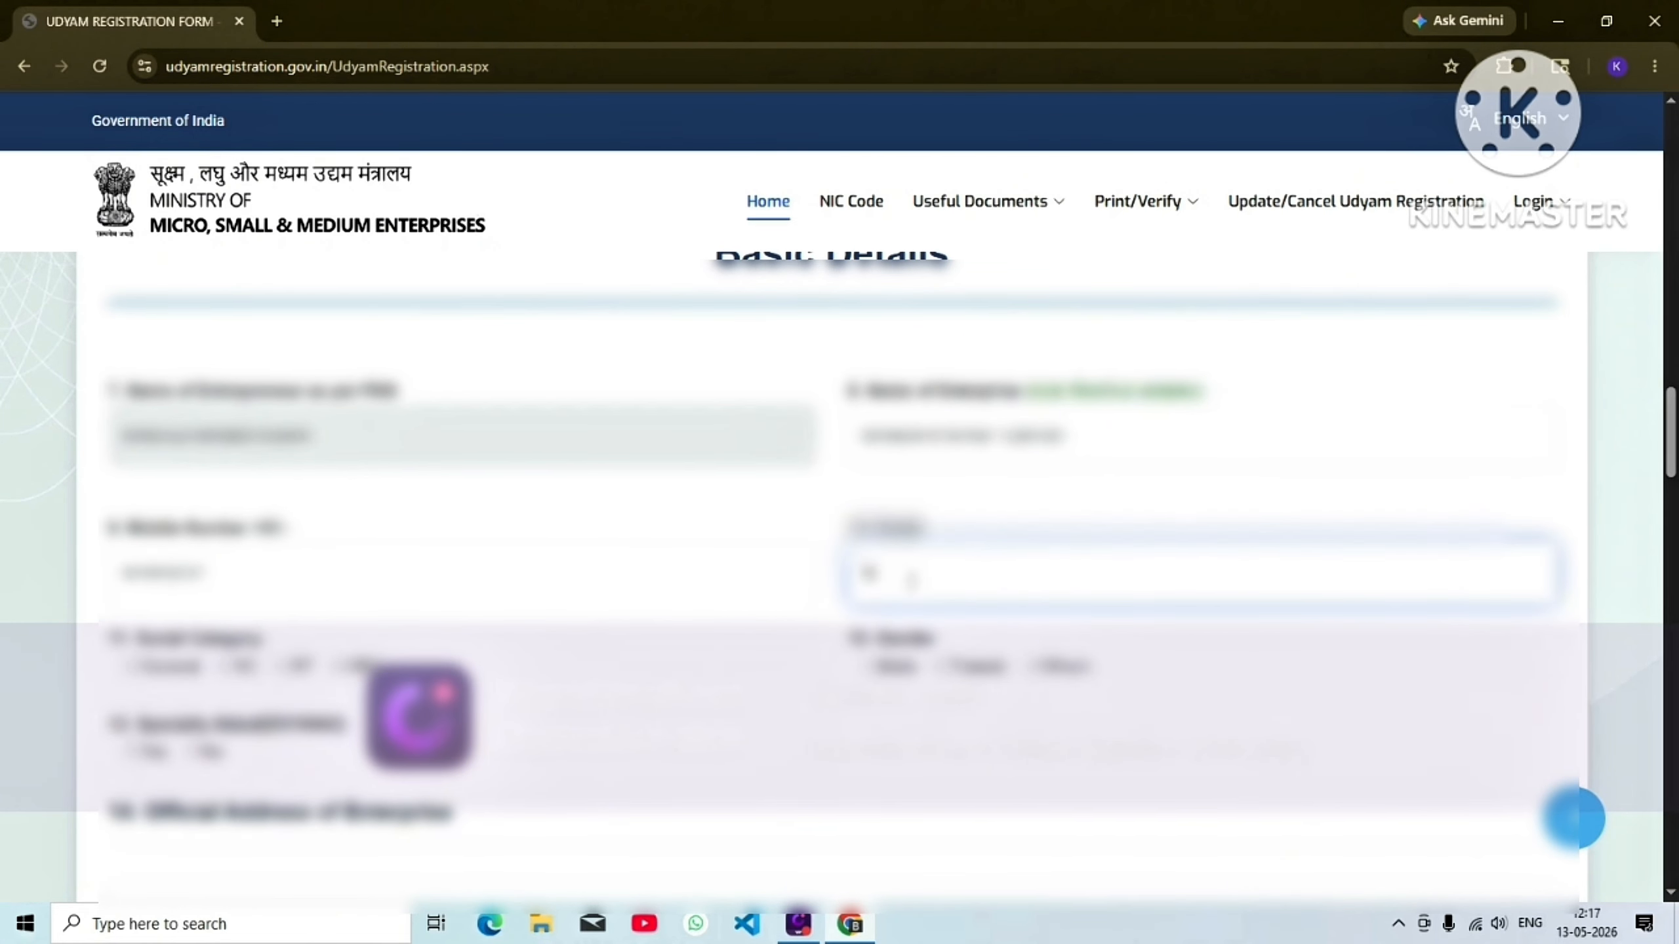
text(umar)
key(BackSpace)
key(BackSpace)
key(BackSpace)
key(BackSpace)
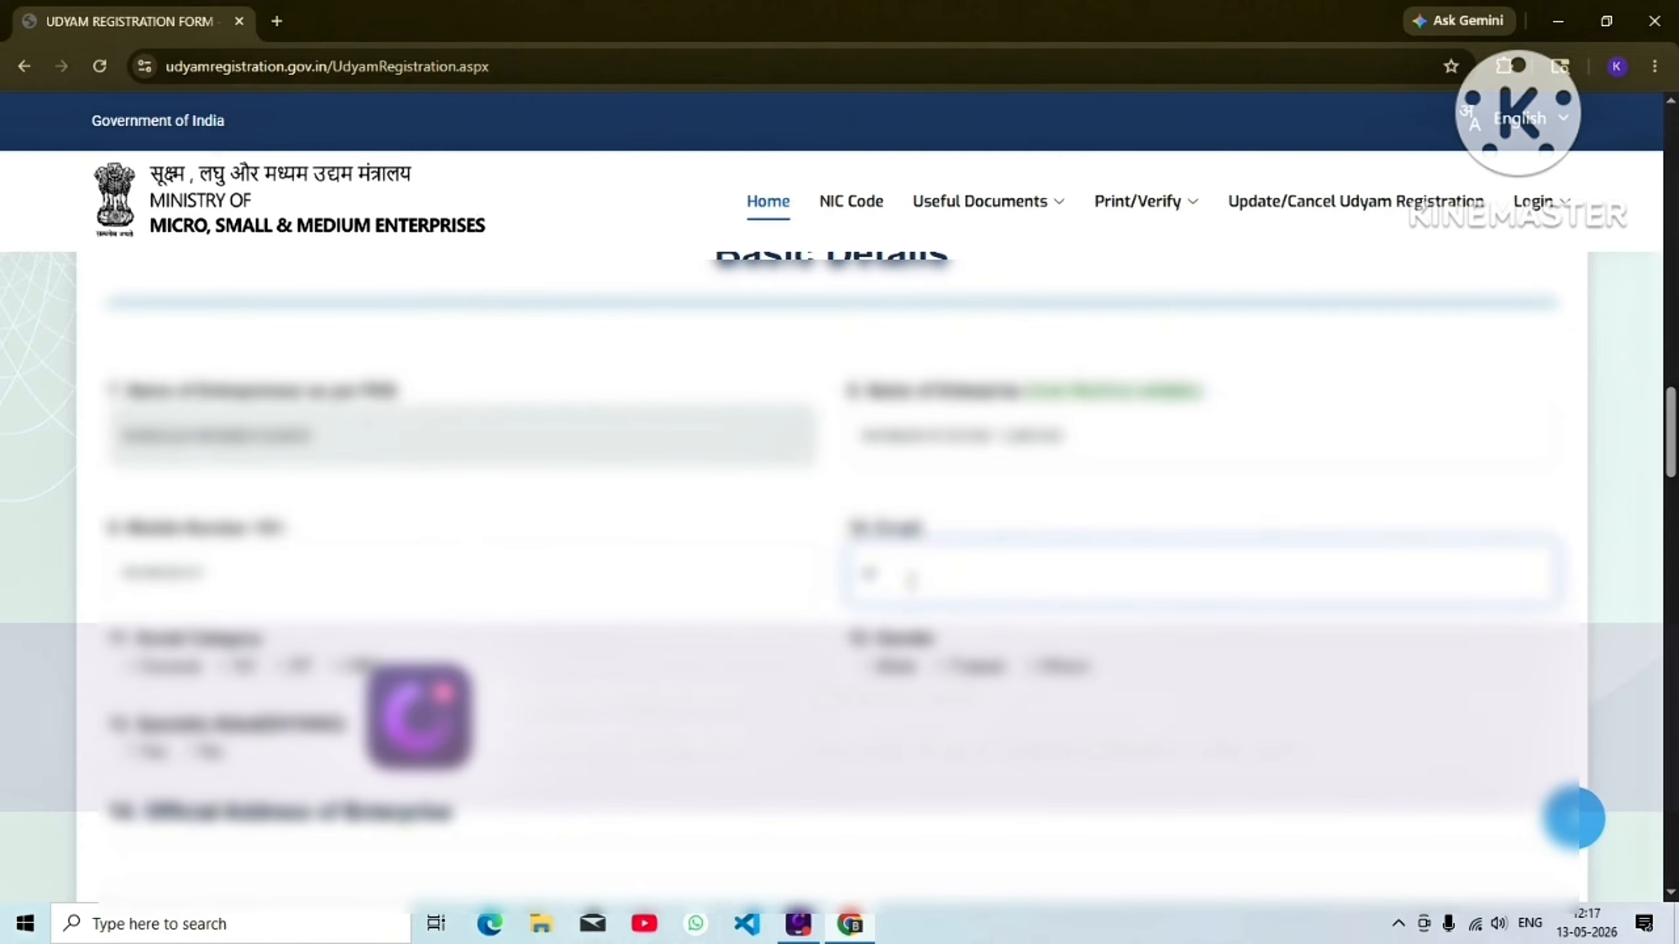
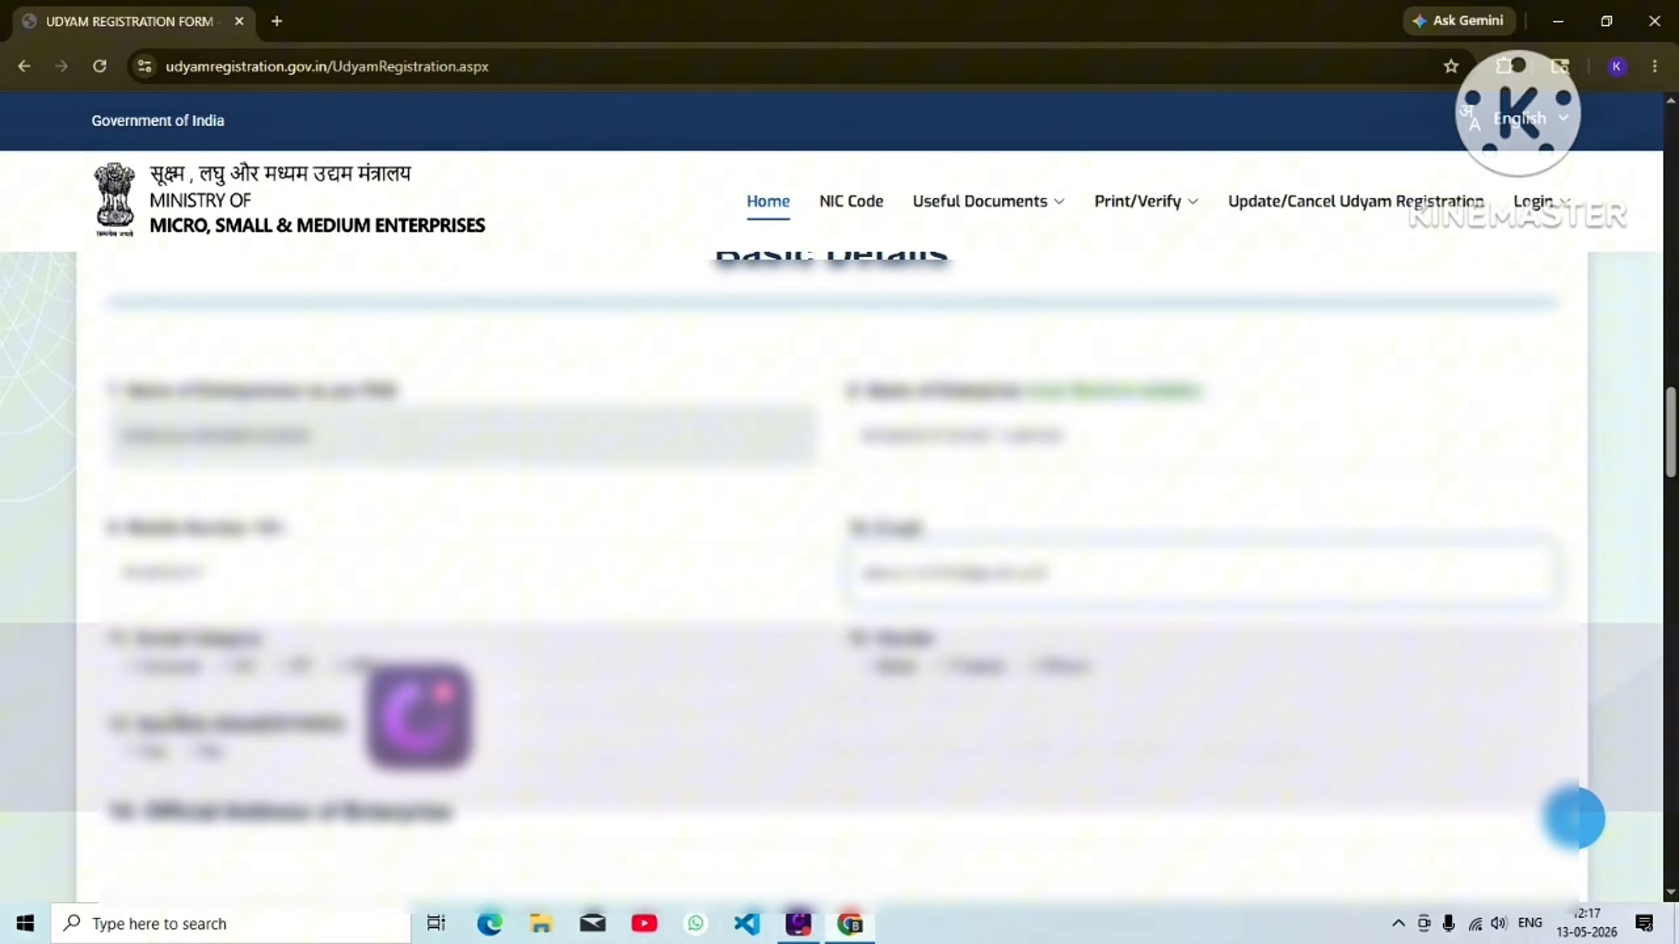
click(224, 666)
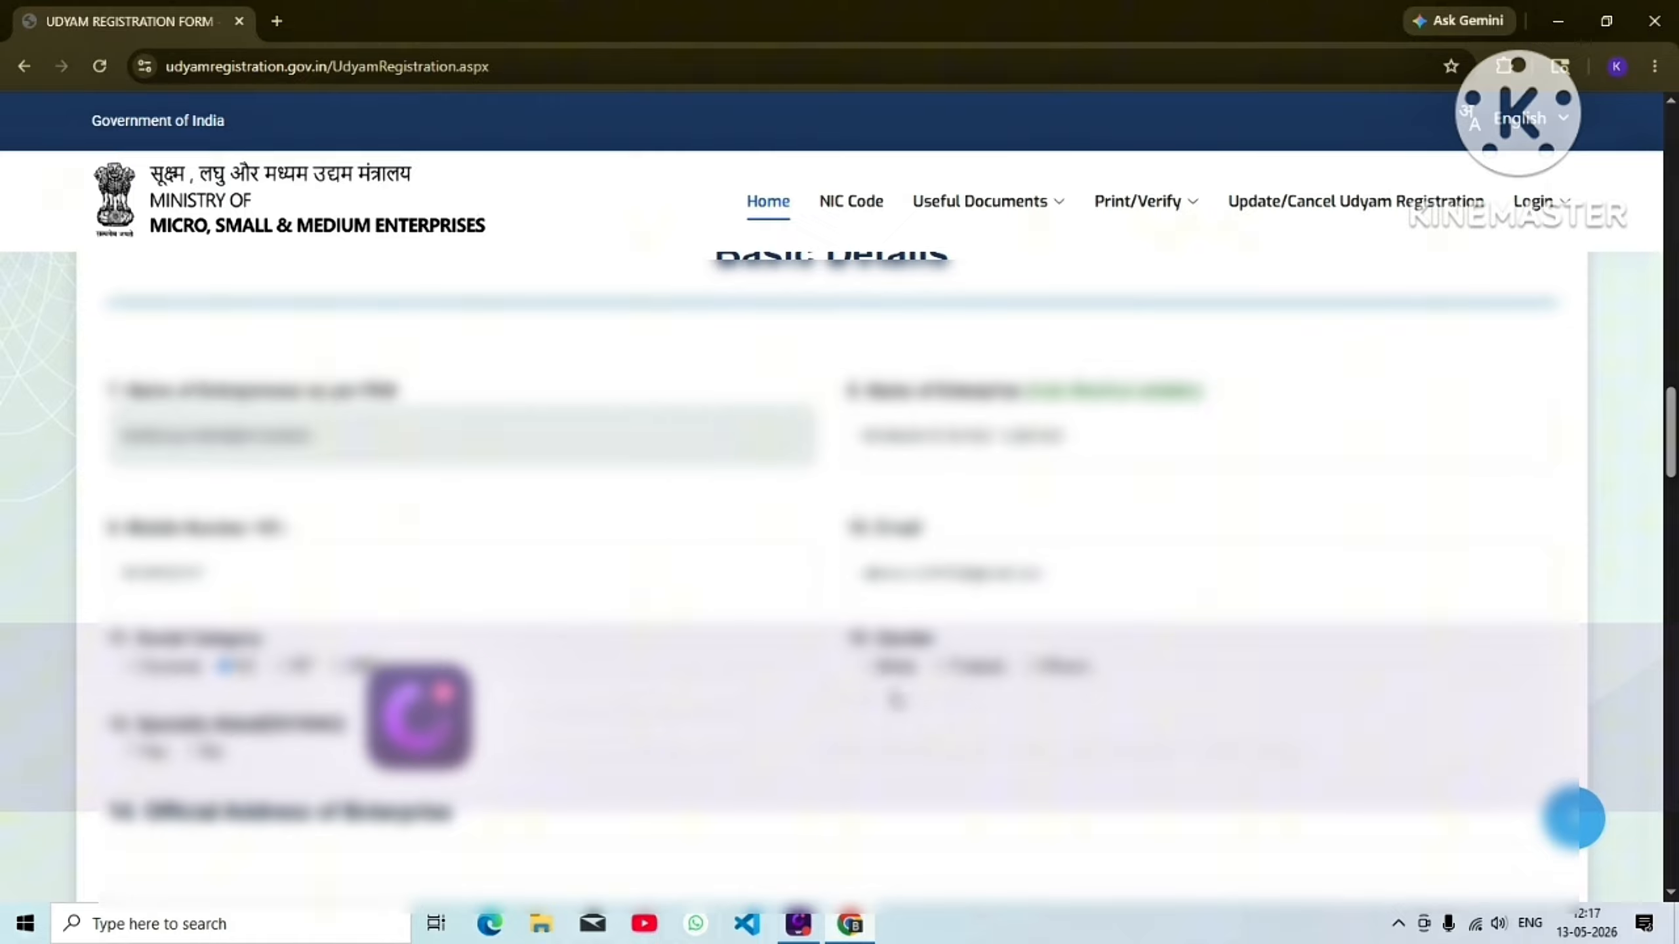
click(871, 666)
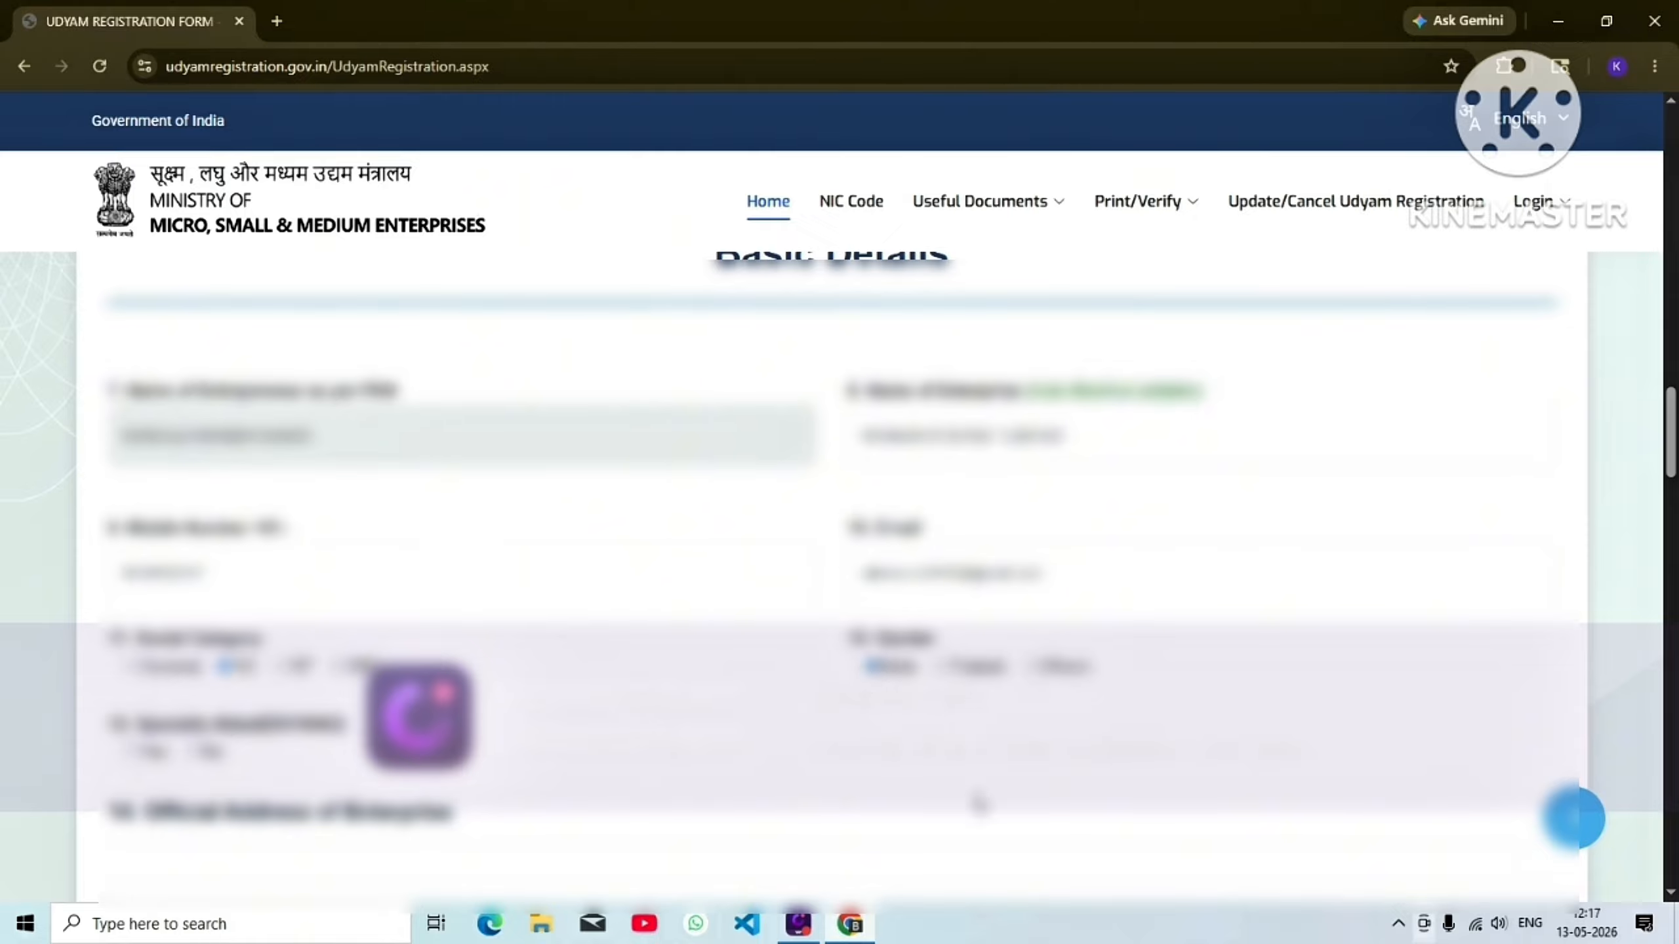
Scroll down to the empty Official Address of Enterprise section
scroll(455, 633, down, 1)
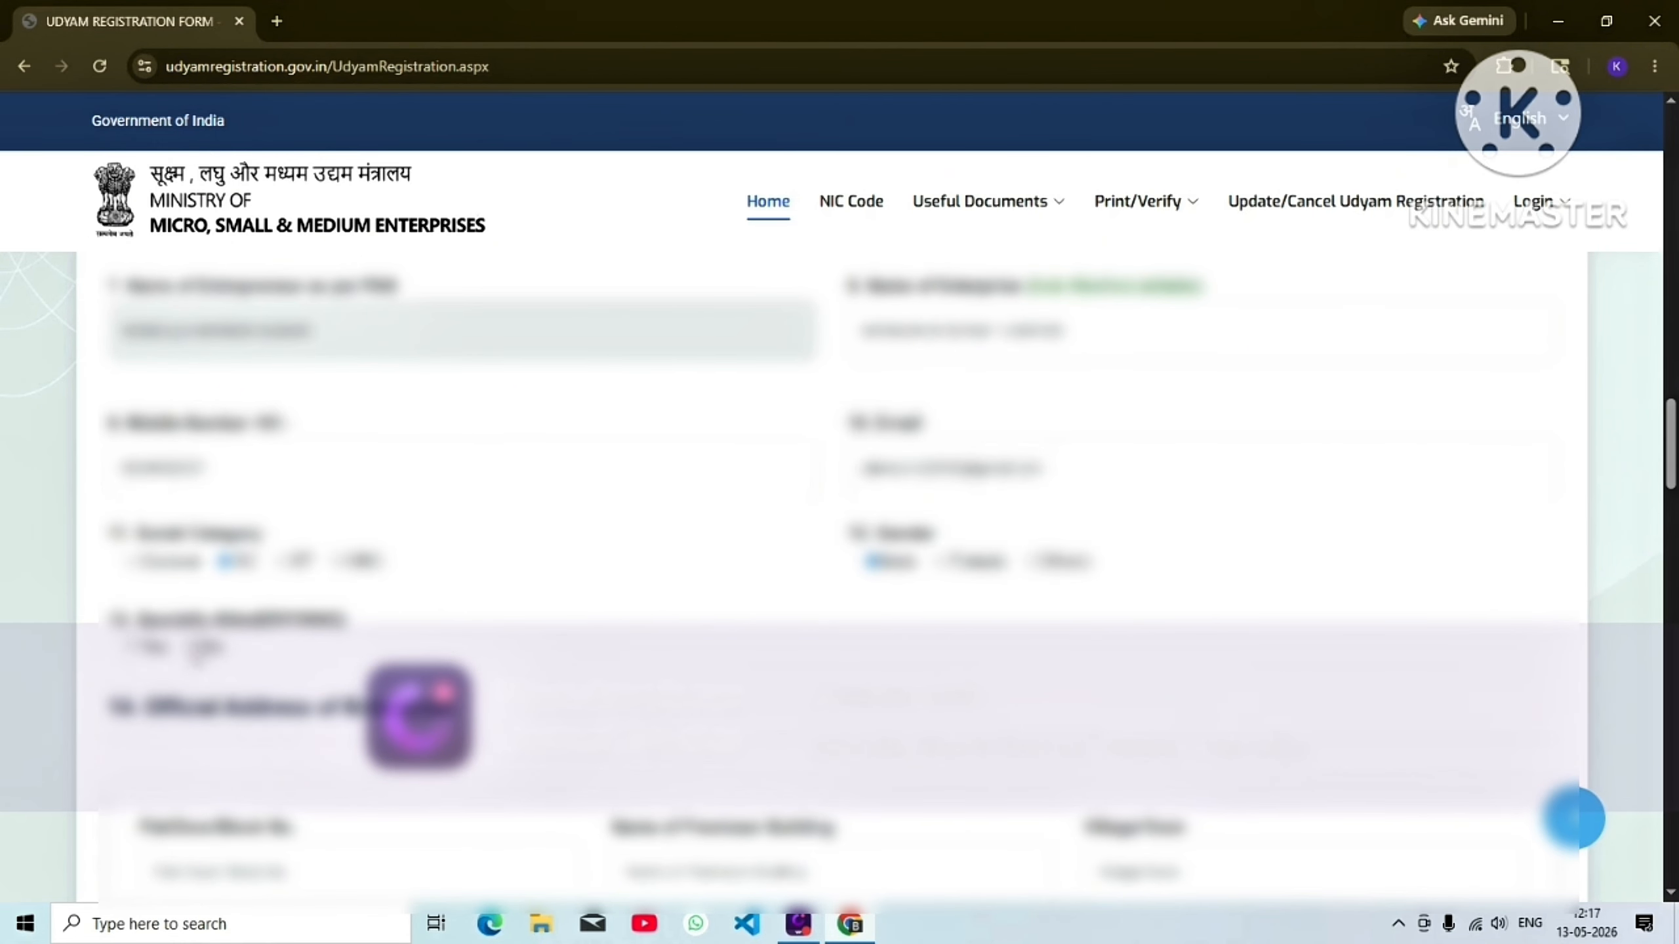
scroll(197, 654, down, 5)
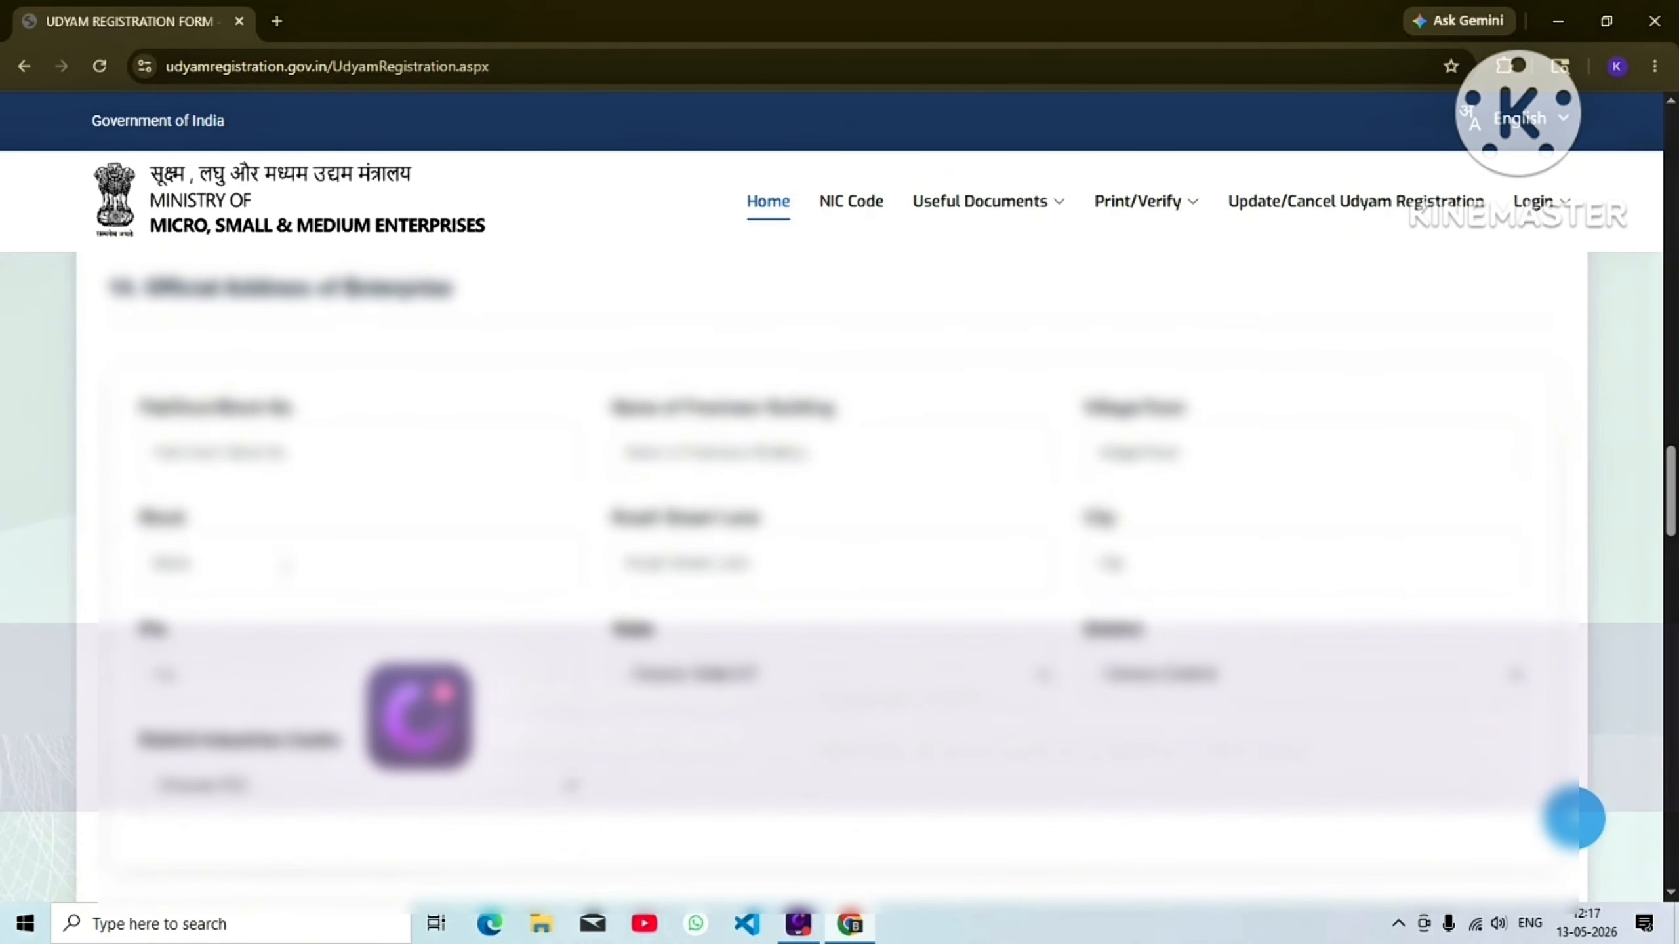
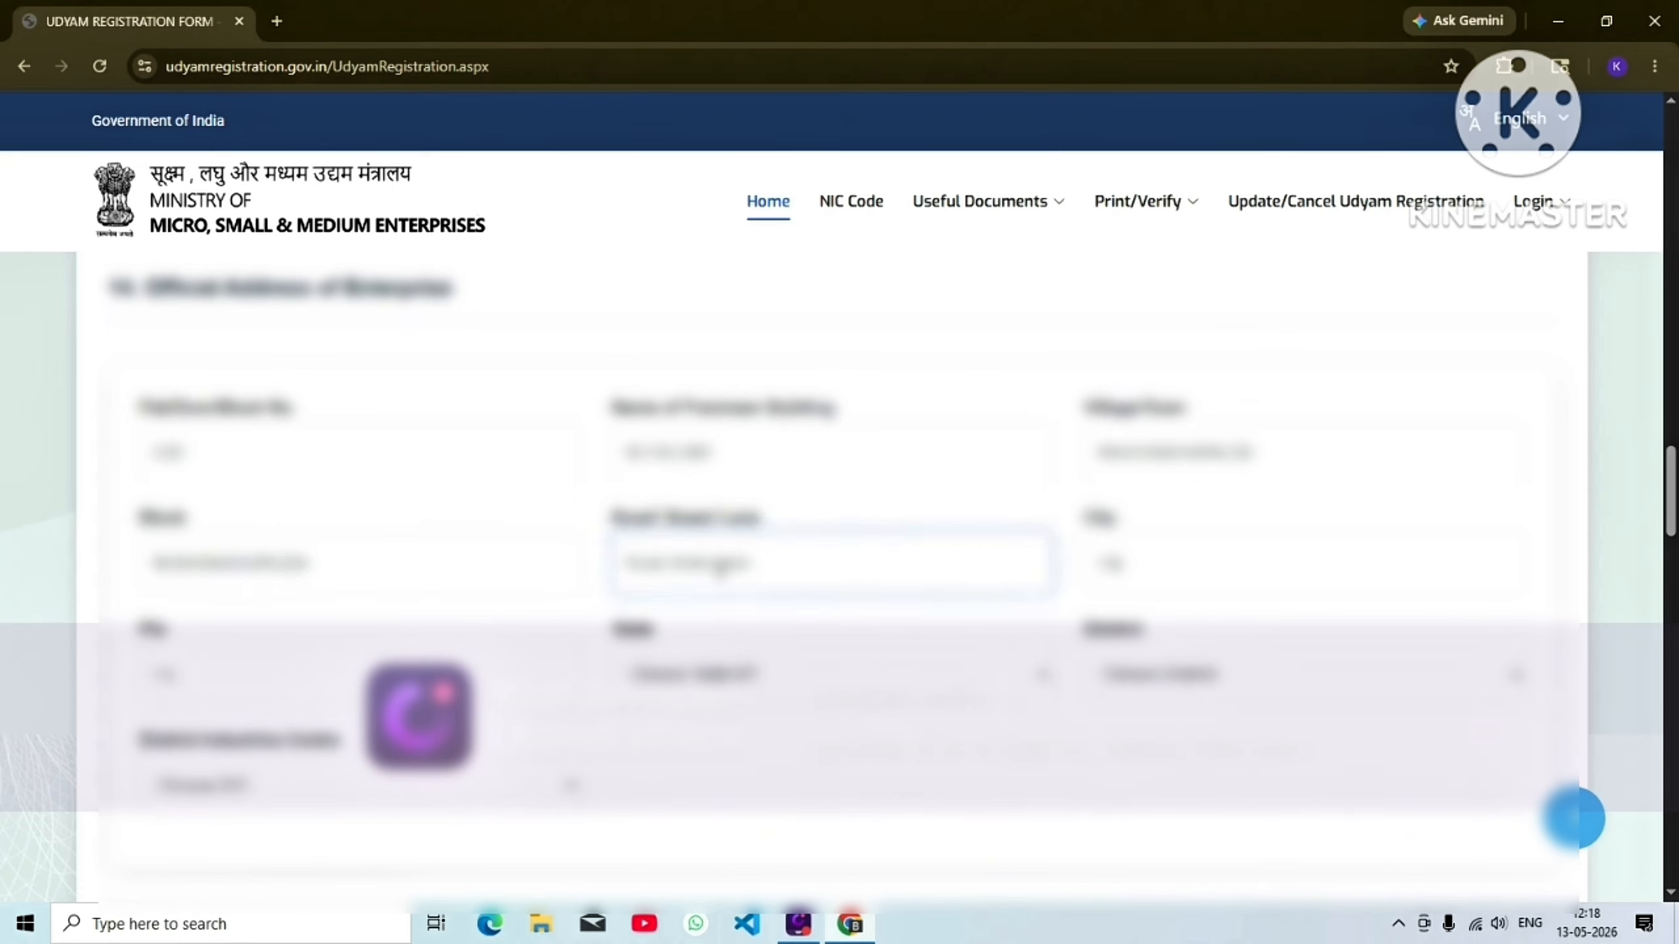
Enter the street, city and pin code of the enterprise's official address
text(W.NO)
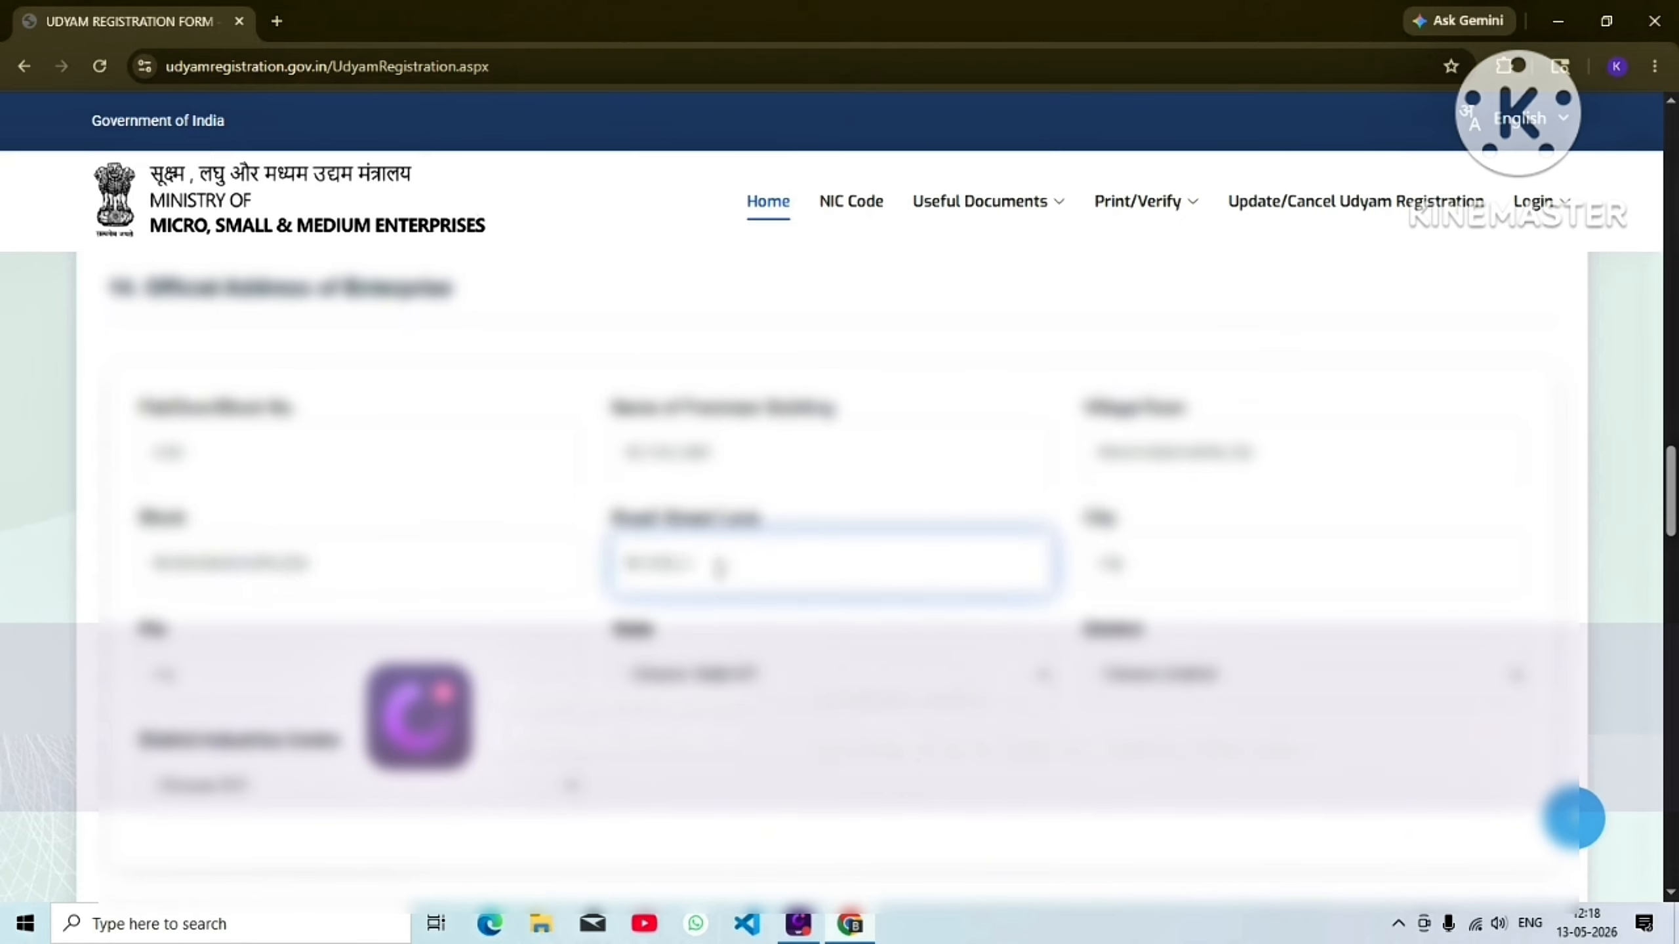
text(00)
click(1208, 575)
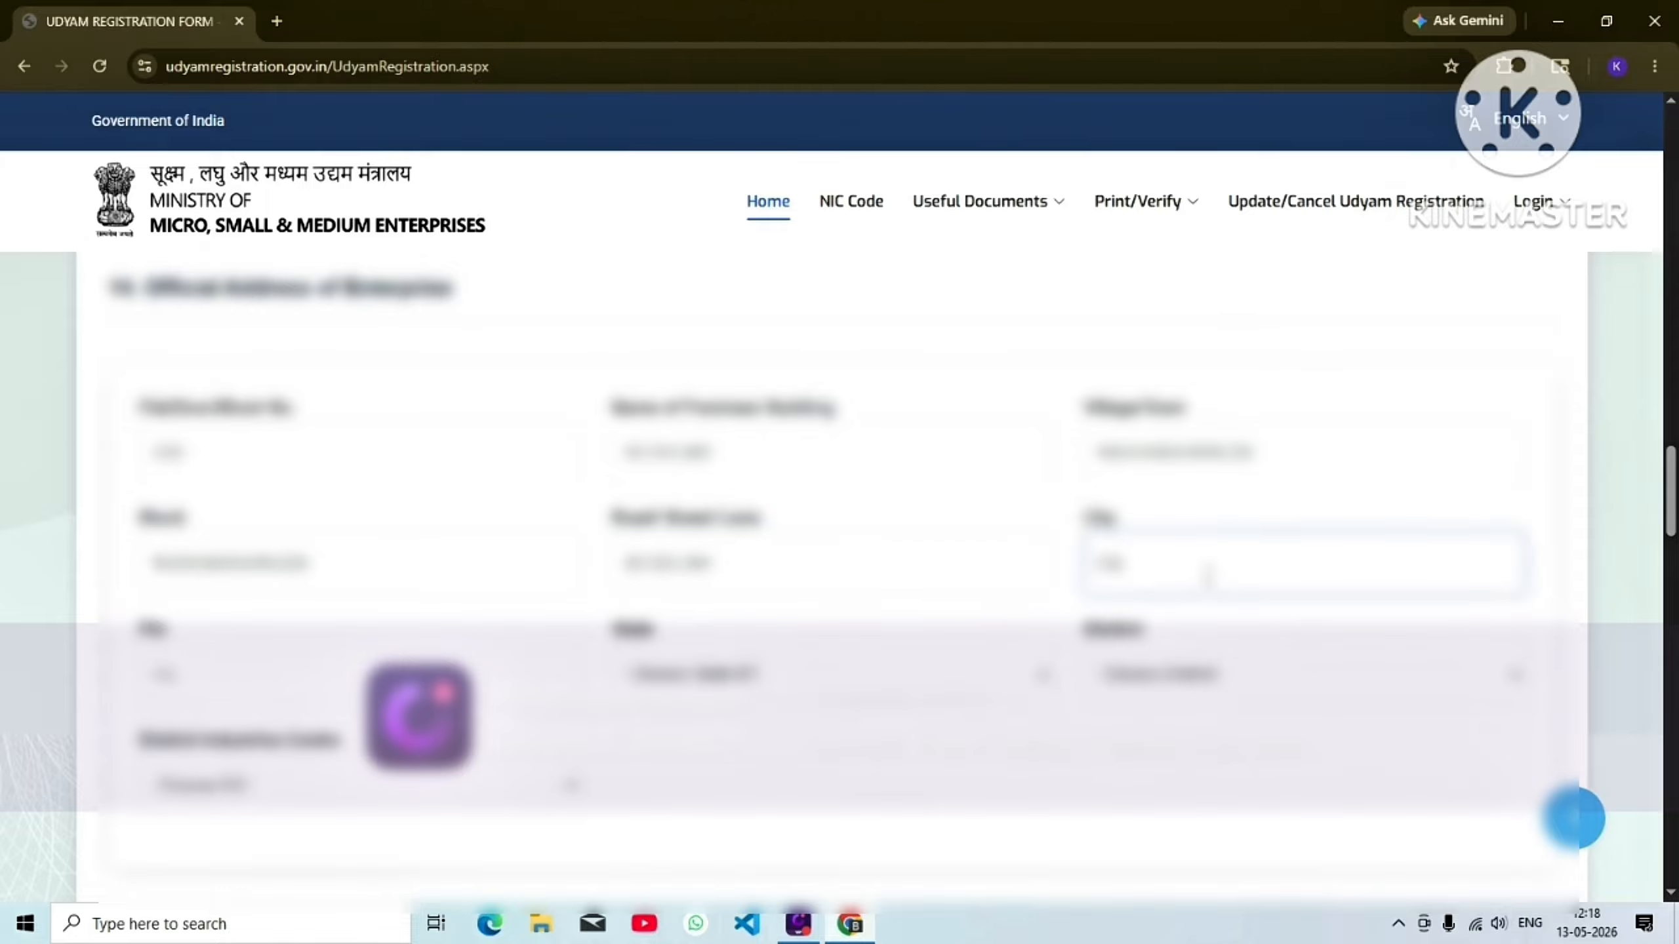
text(NA)
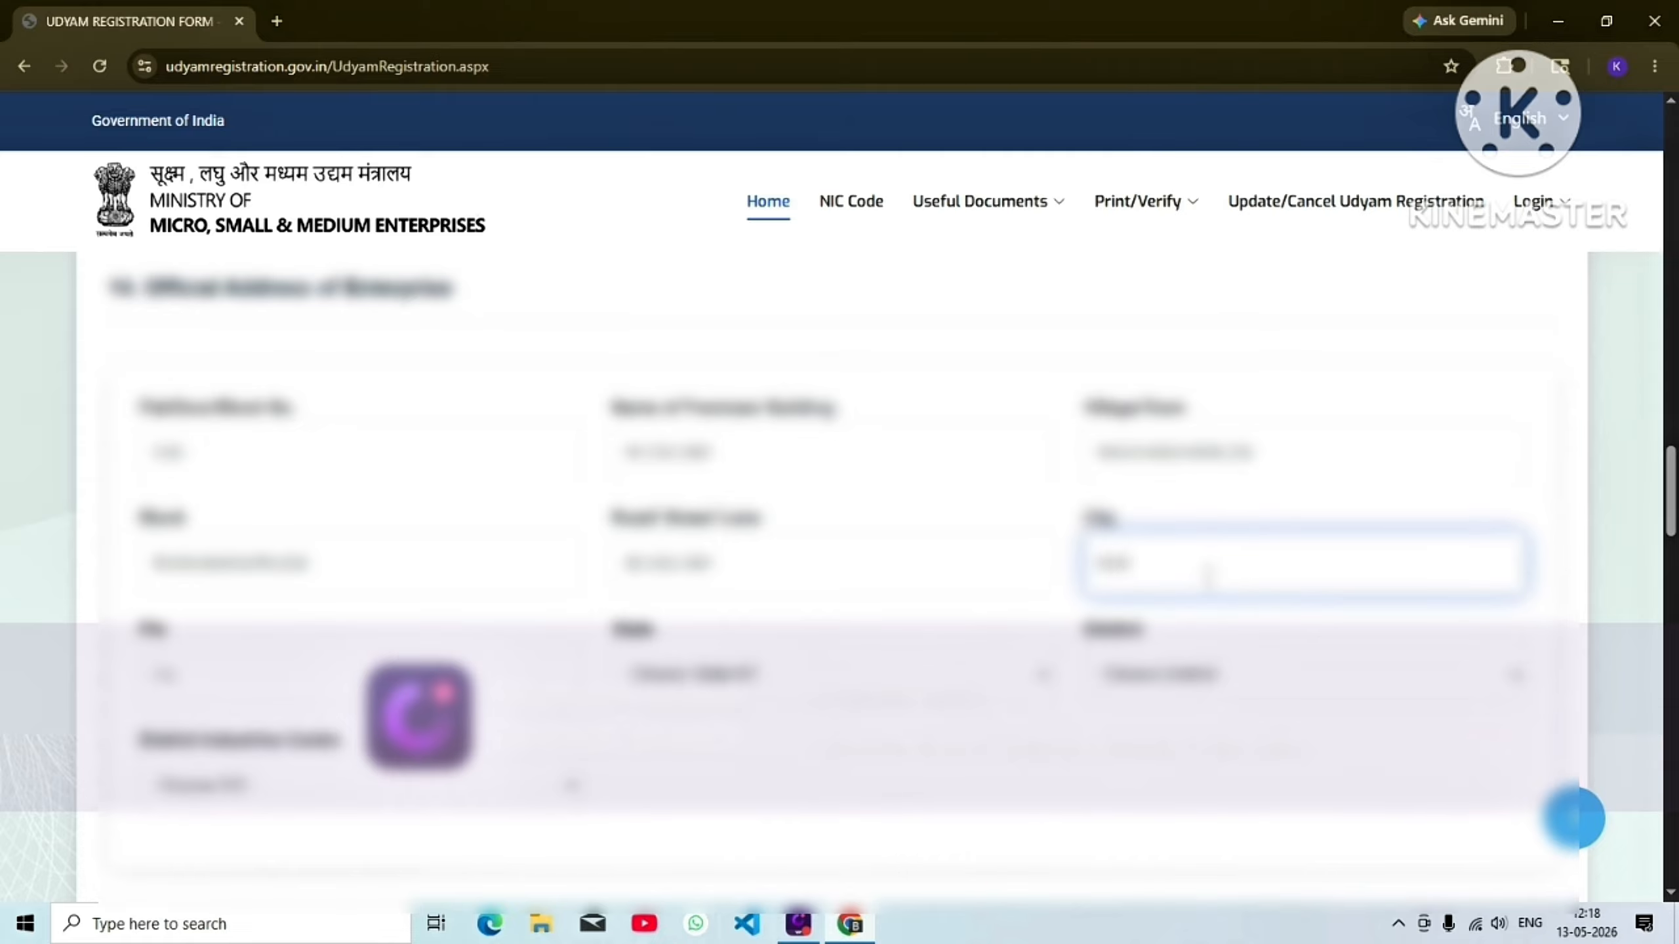
text(ANDA)
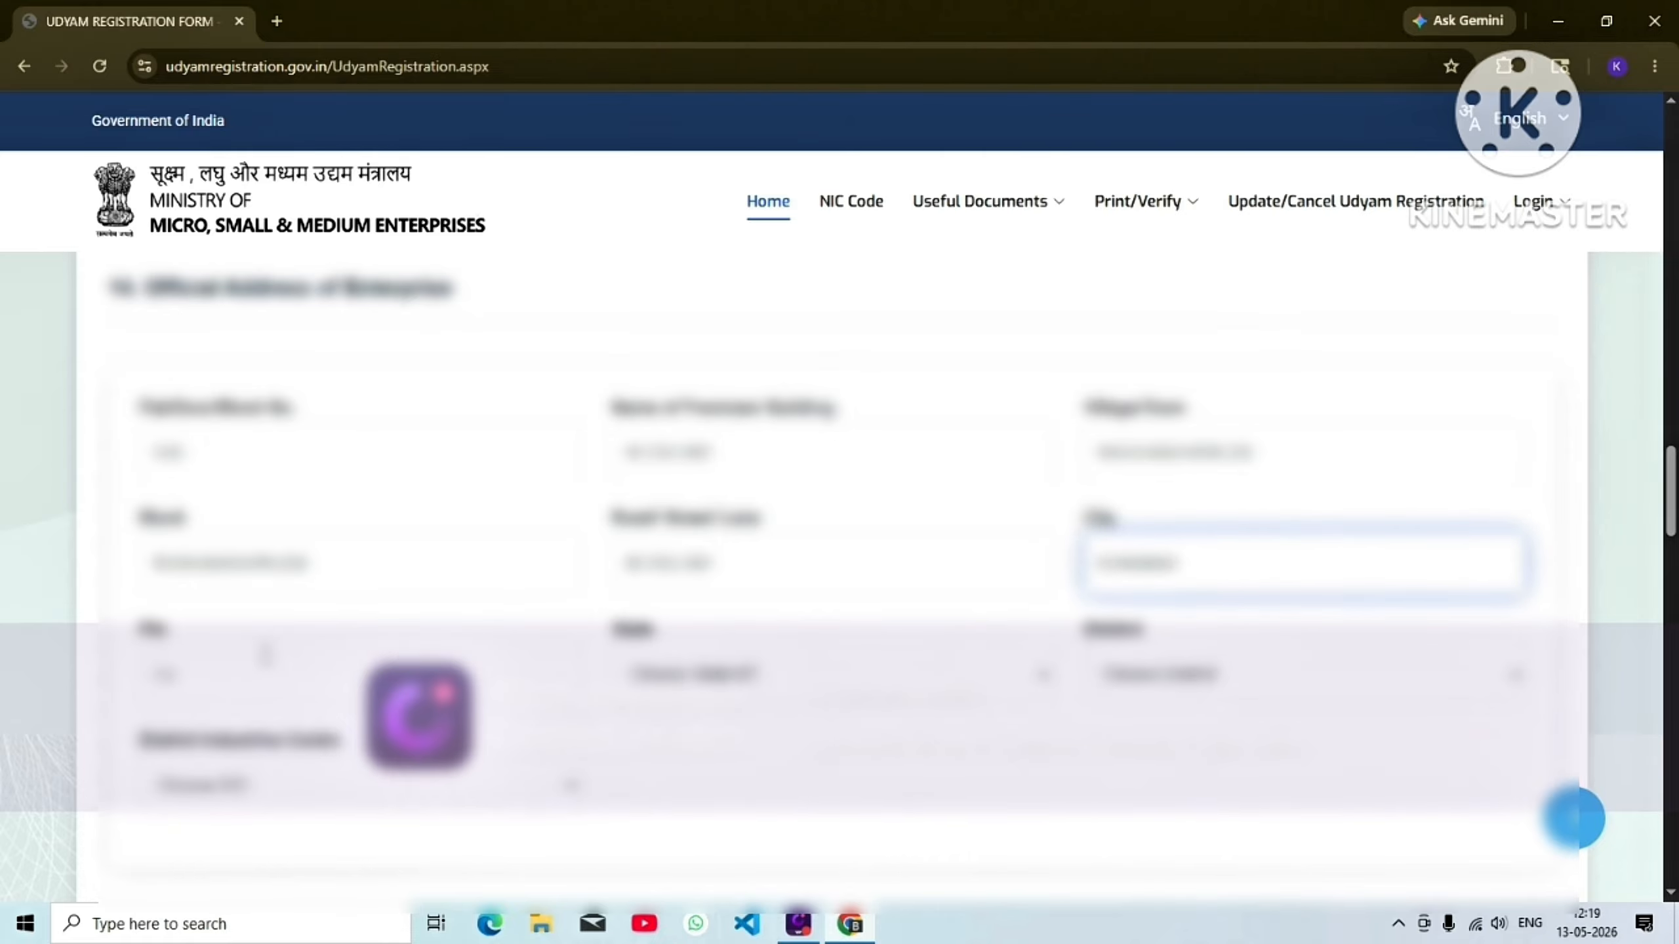
click(265, 655)
text(50)
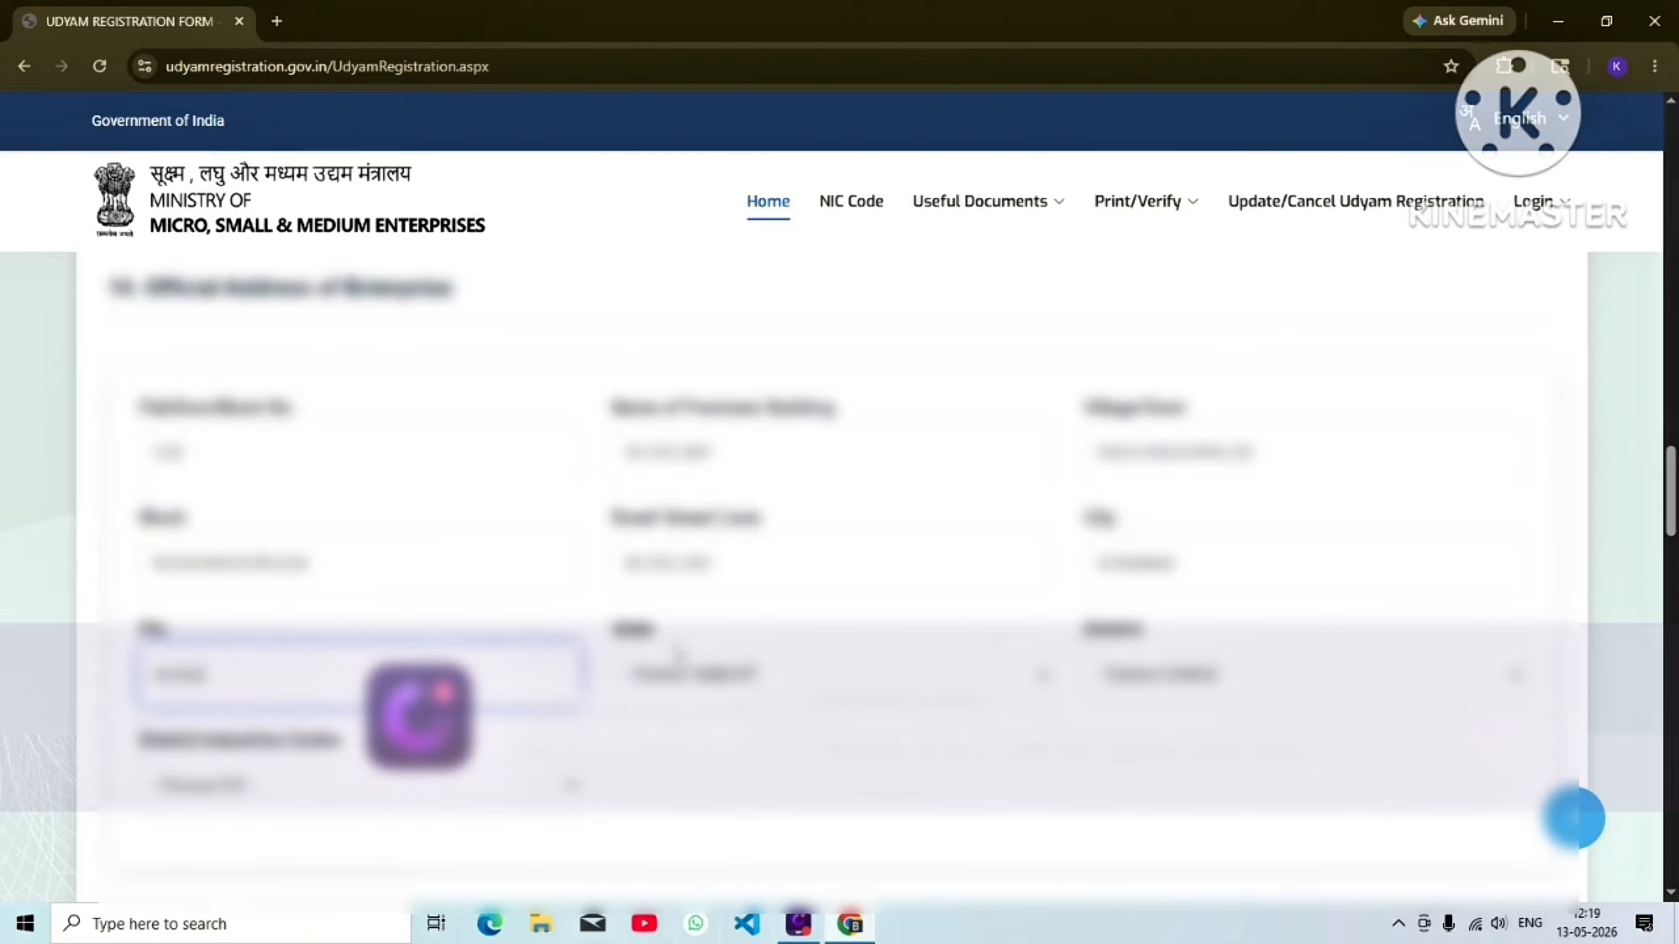
Select TELANGANA as the state and KHAMMAM as the district
click(684, 671)
scroll(992, 506, down, 5)
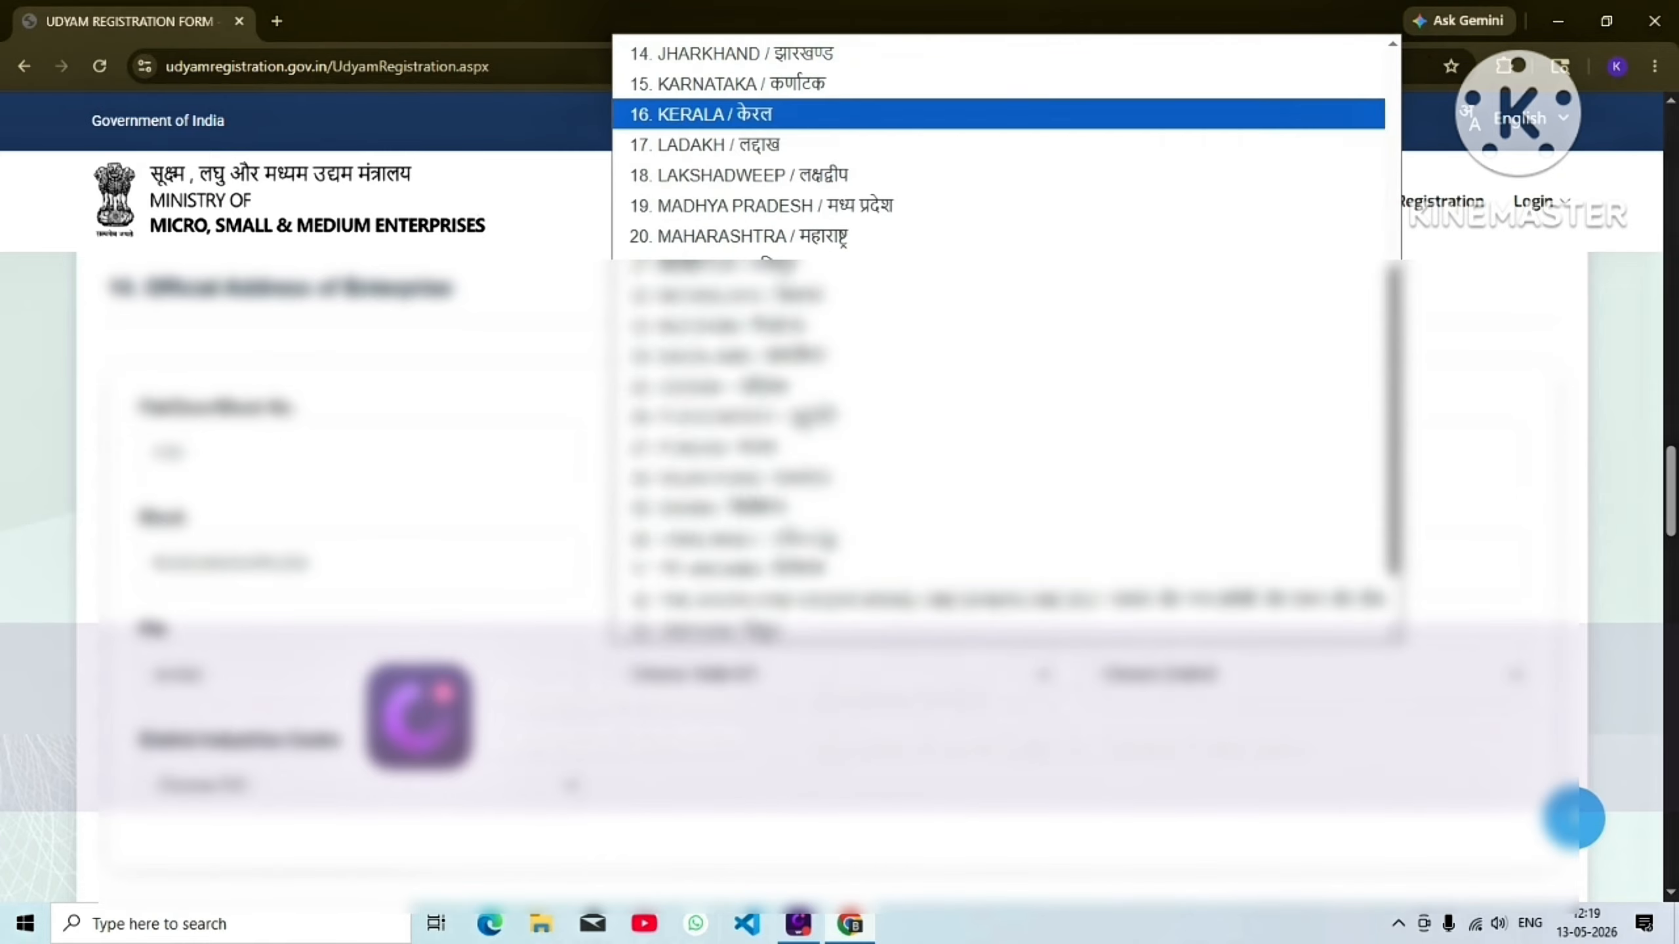
click(751, 506)
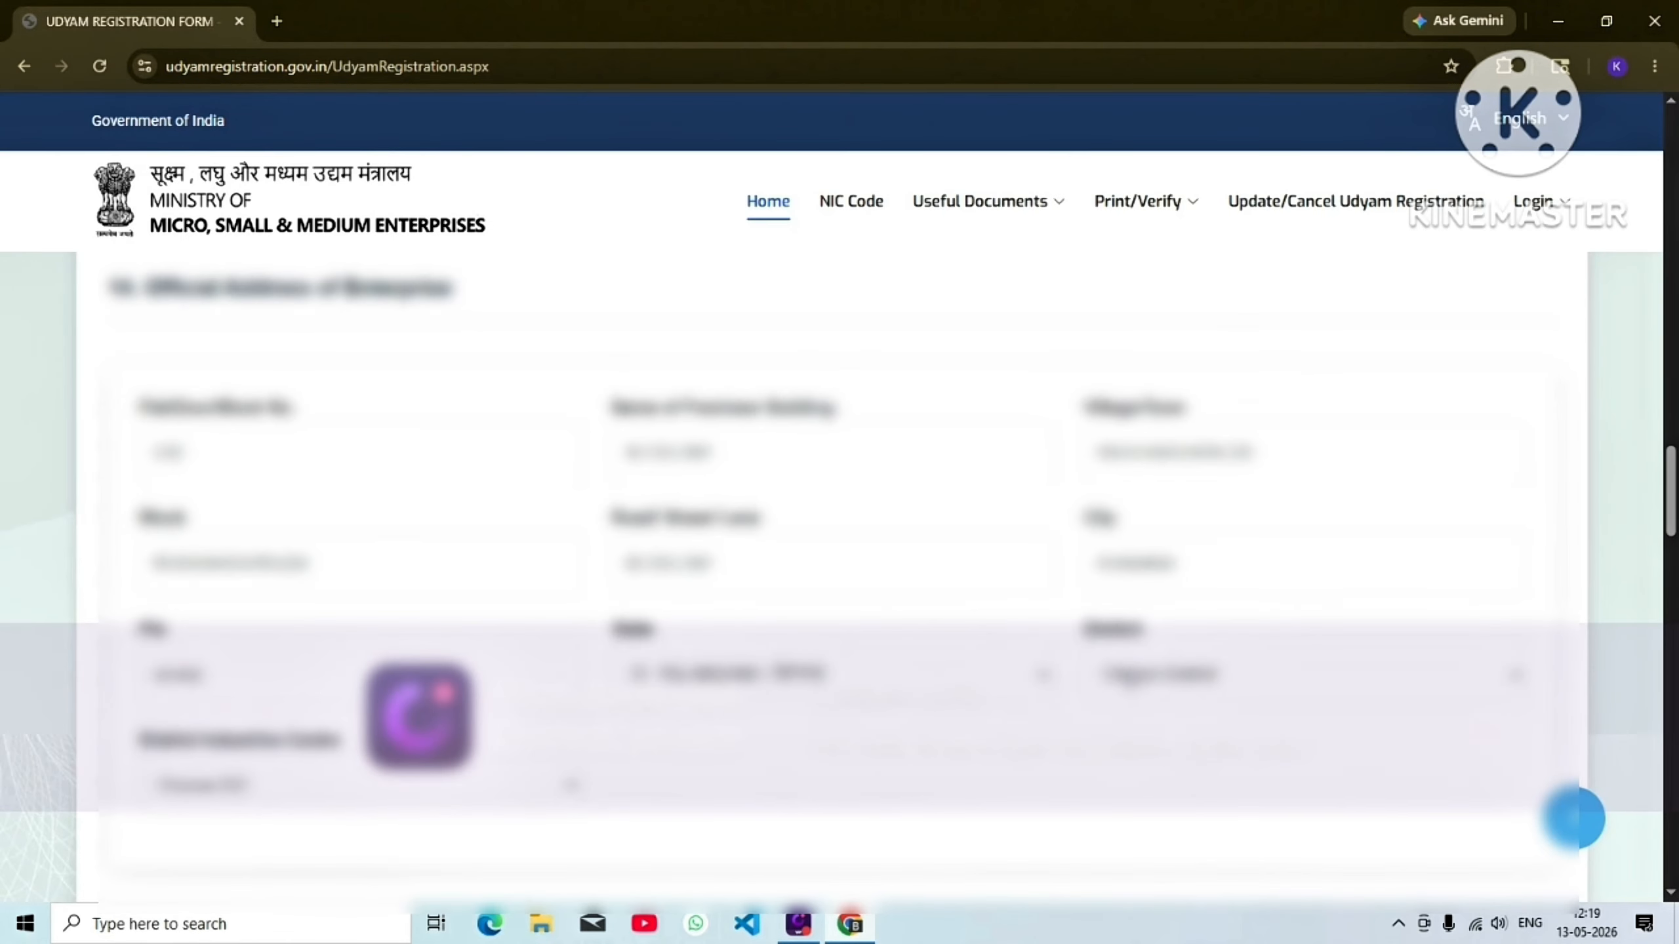
click(1150, 681)
scroll(1157, 661, down, 1)
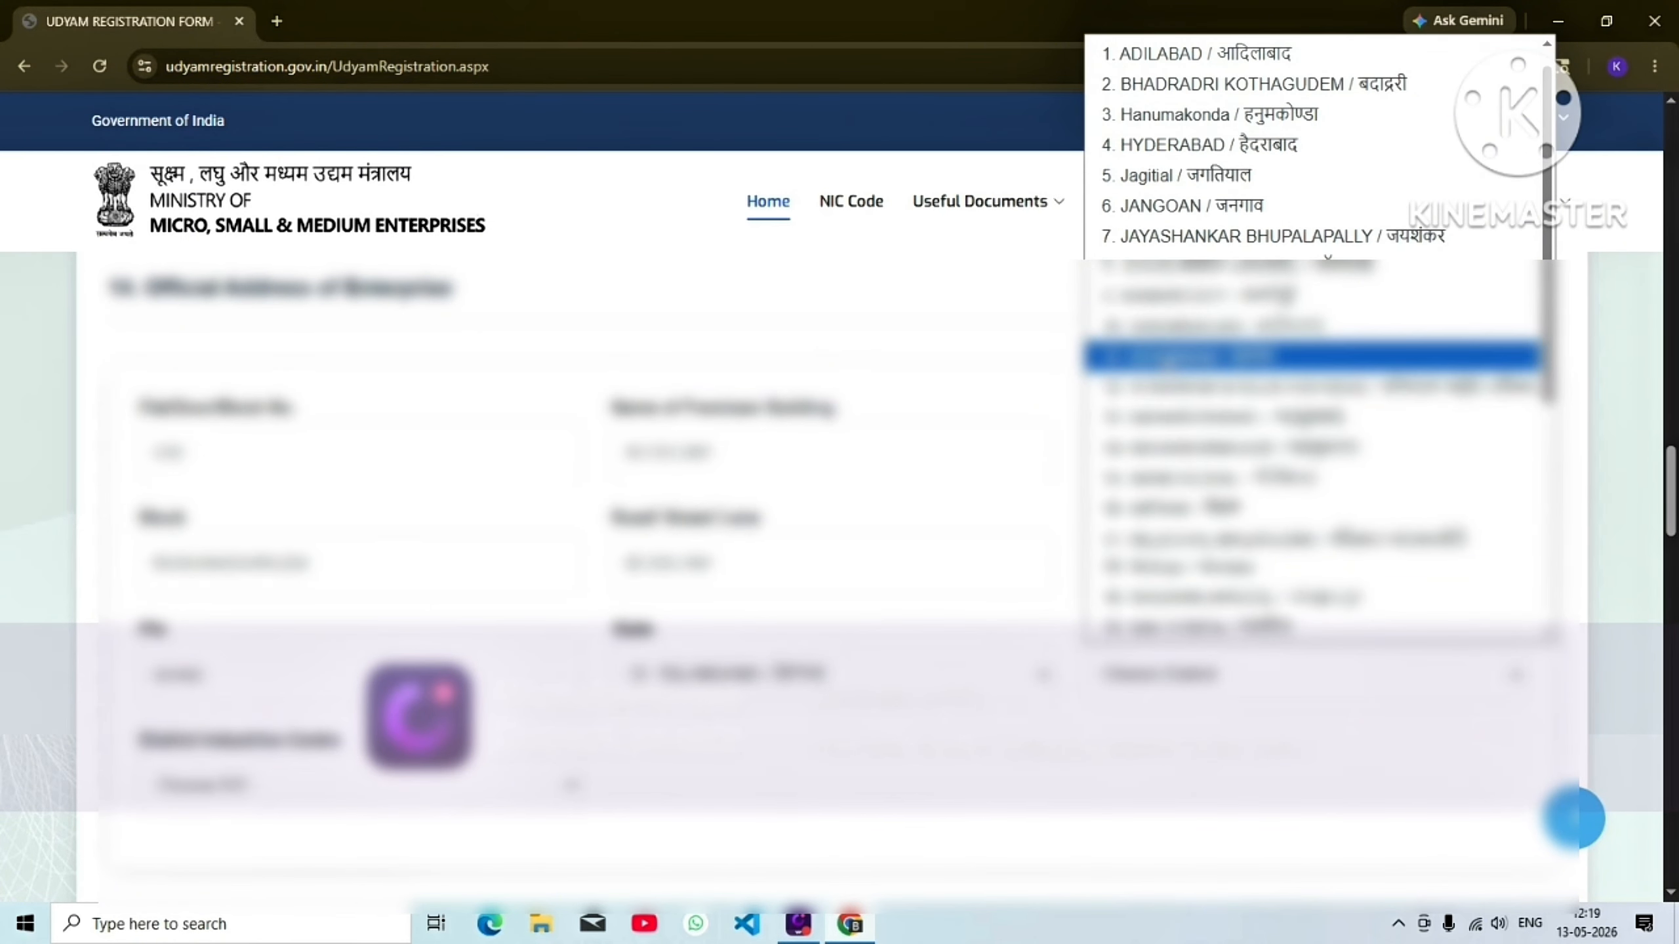
click(1177, 387)
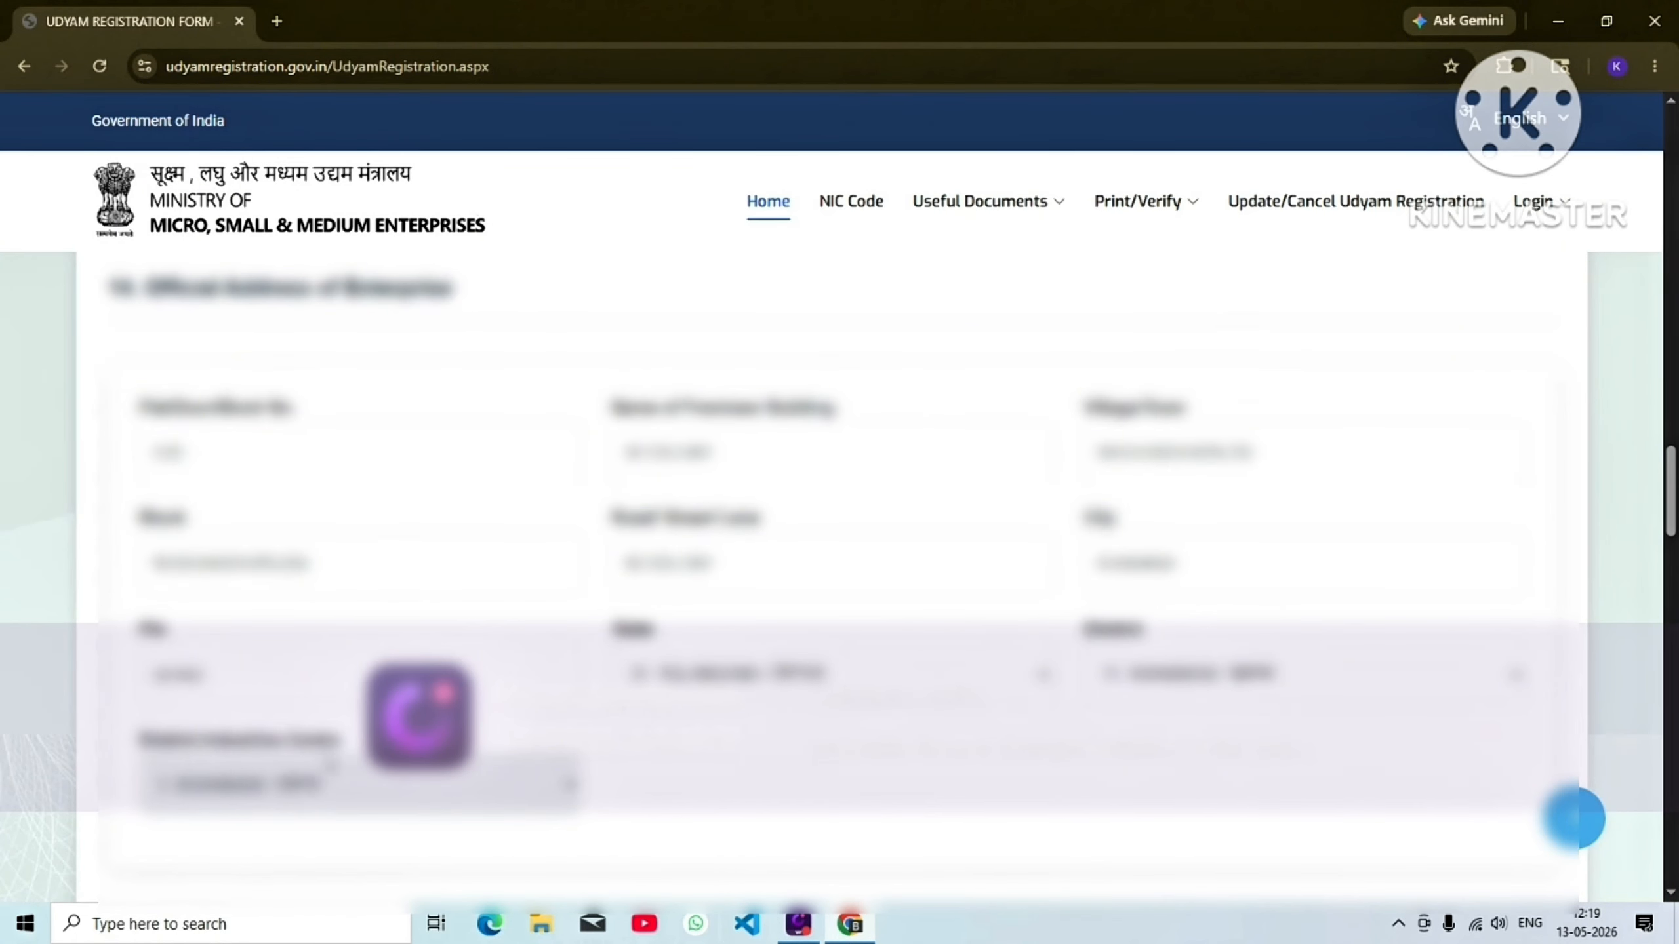
scroll(449, 740, down, 3)
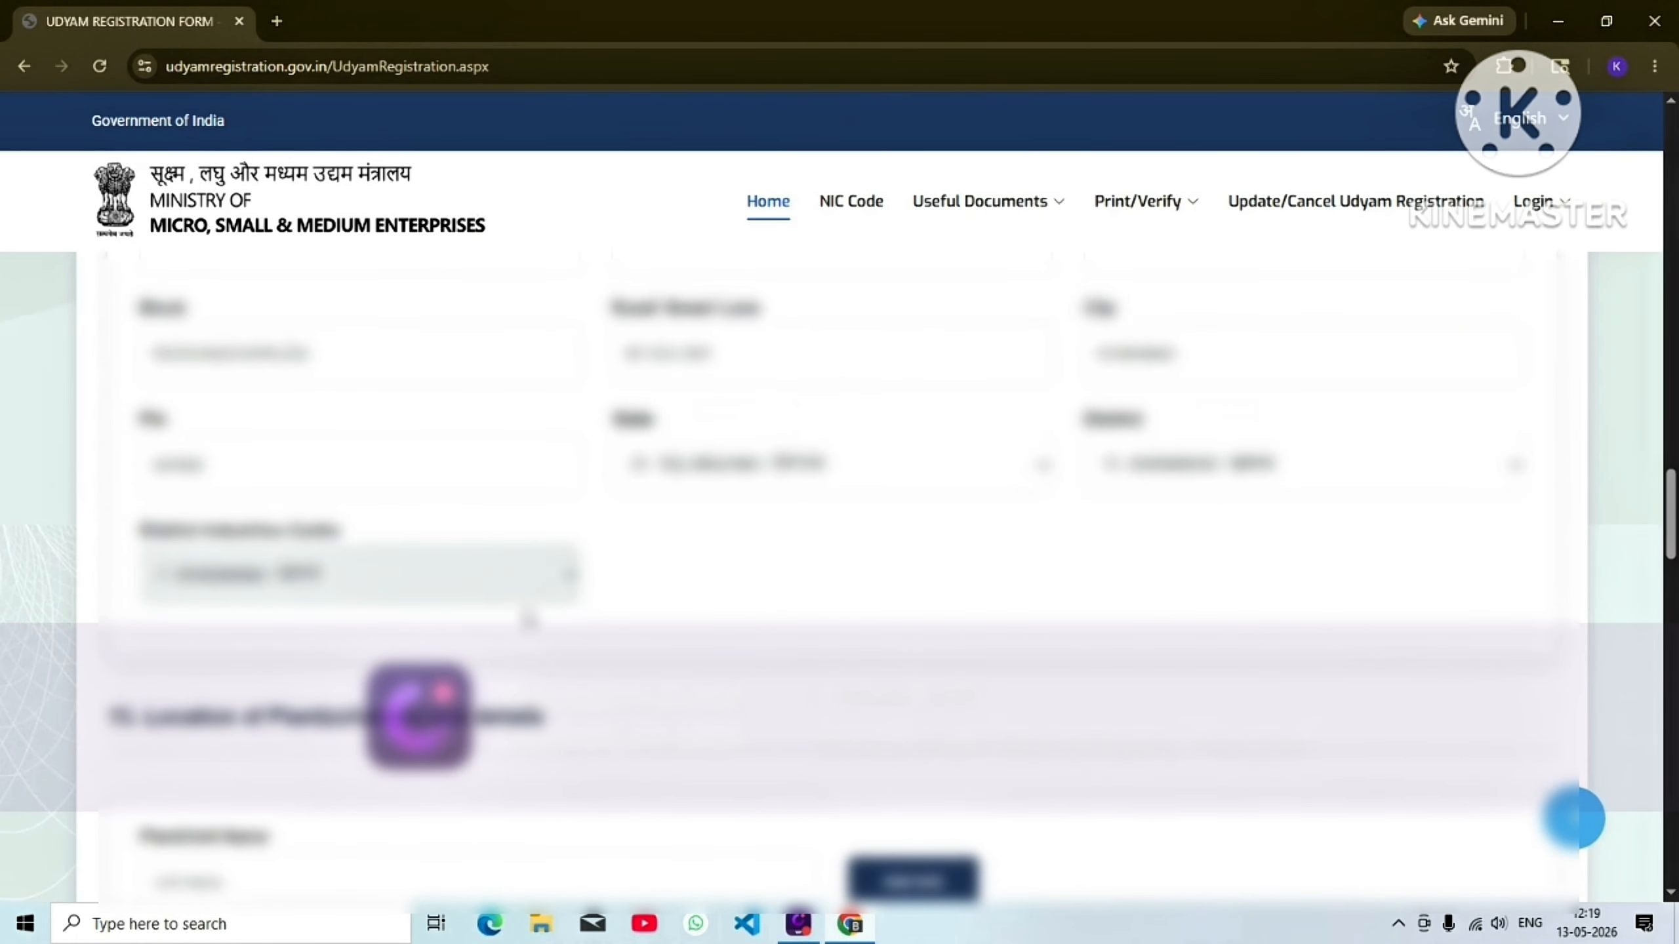
Enter the plant/unit name under Location of Plant/Units and add it to the units list
scroll(595, 721, down, 2)
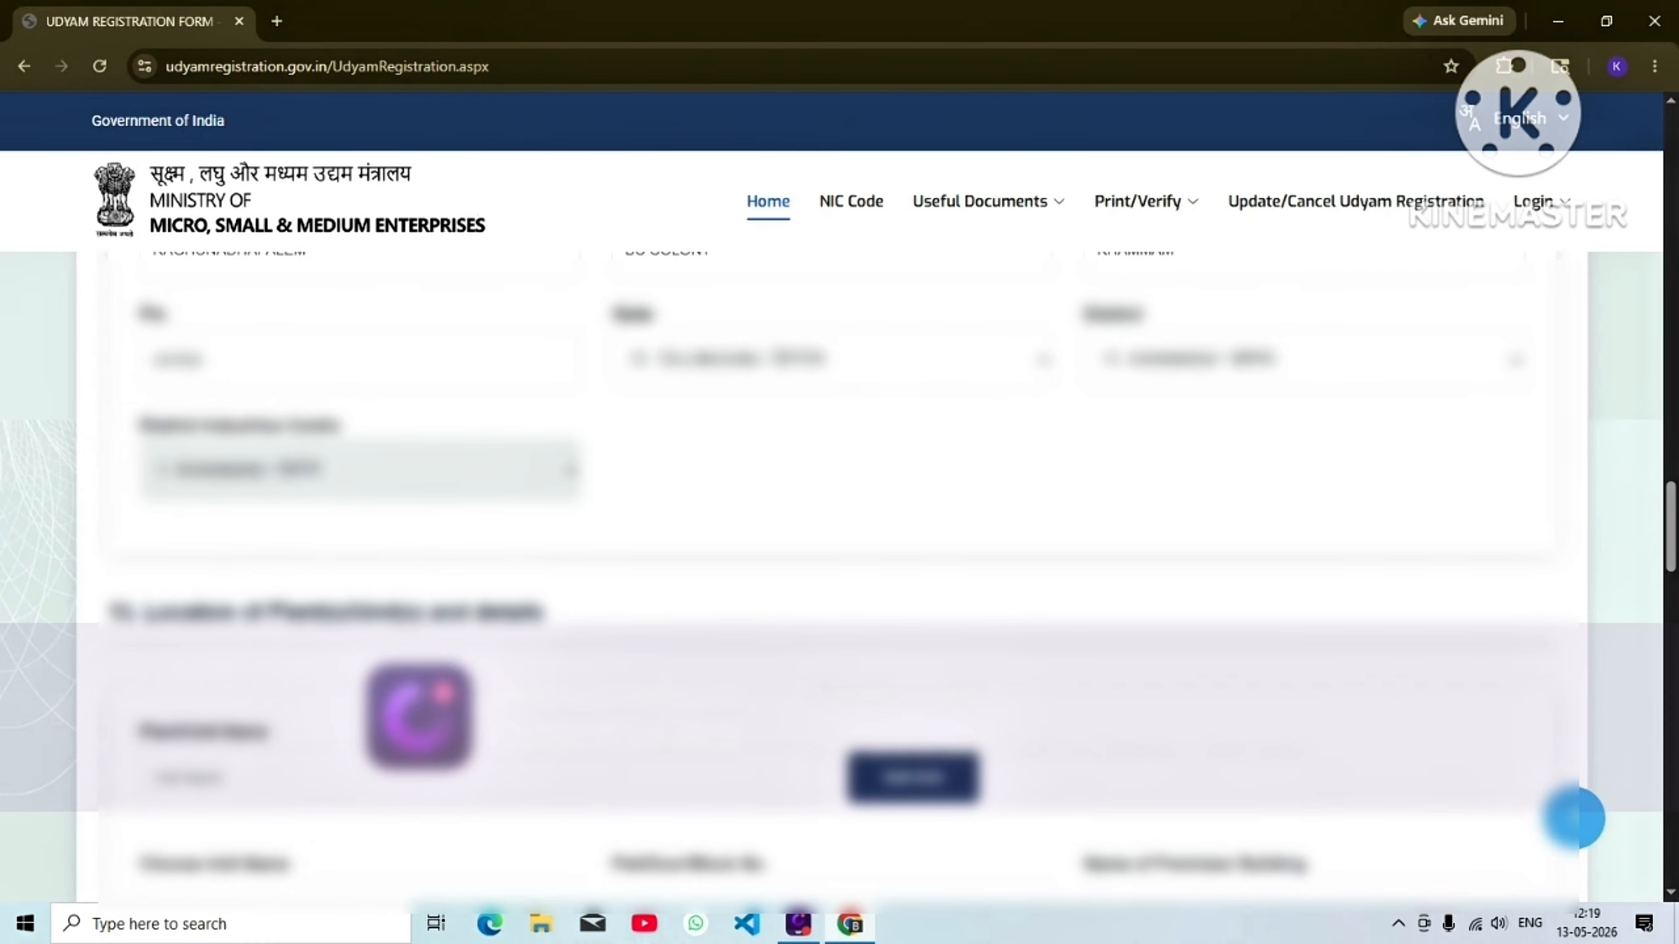
click(276, 766)
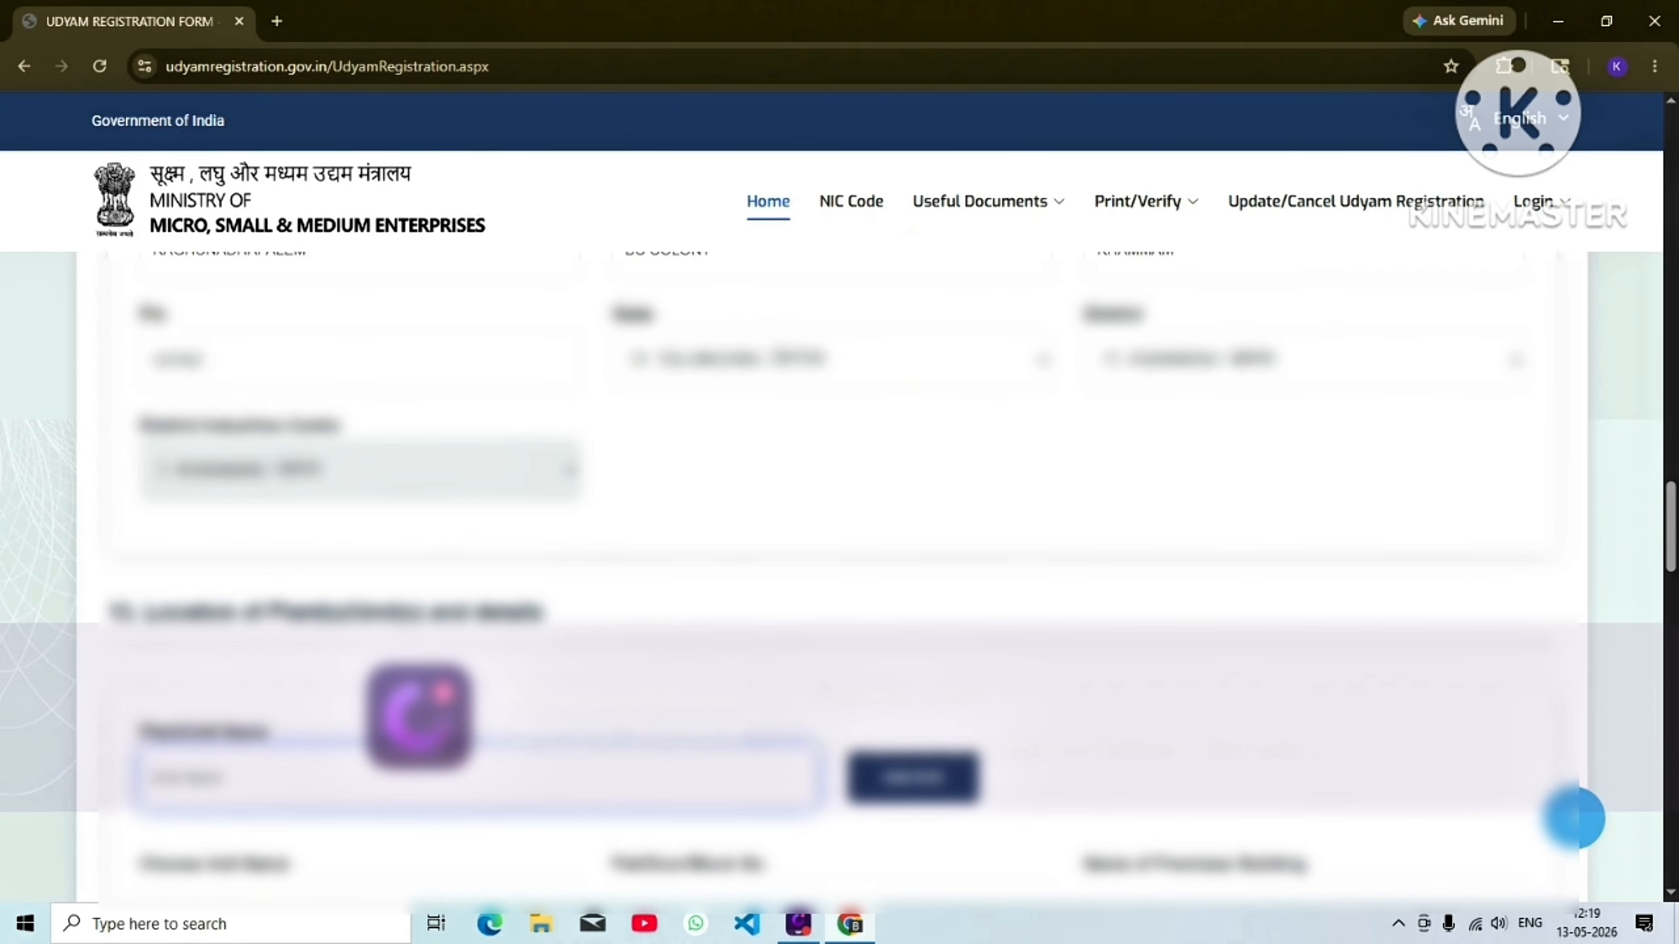
text(SATHYANARAYA)
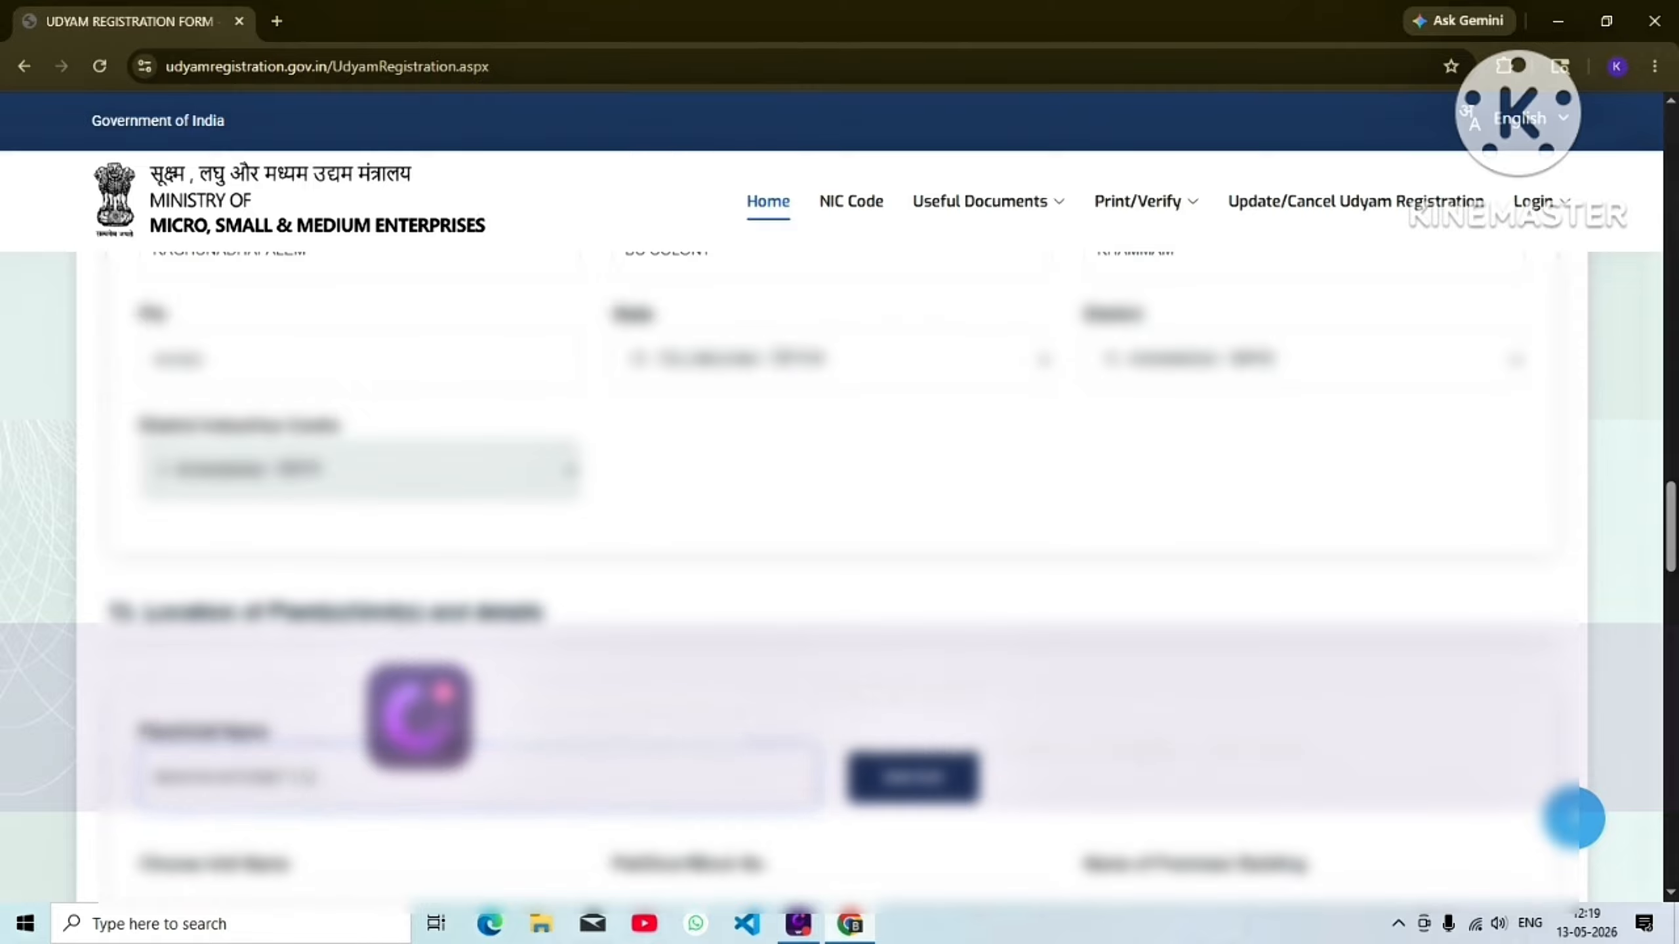
text(NA)
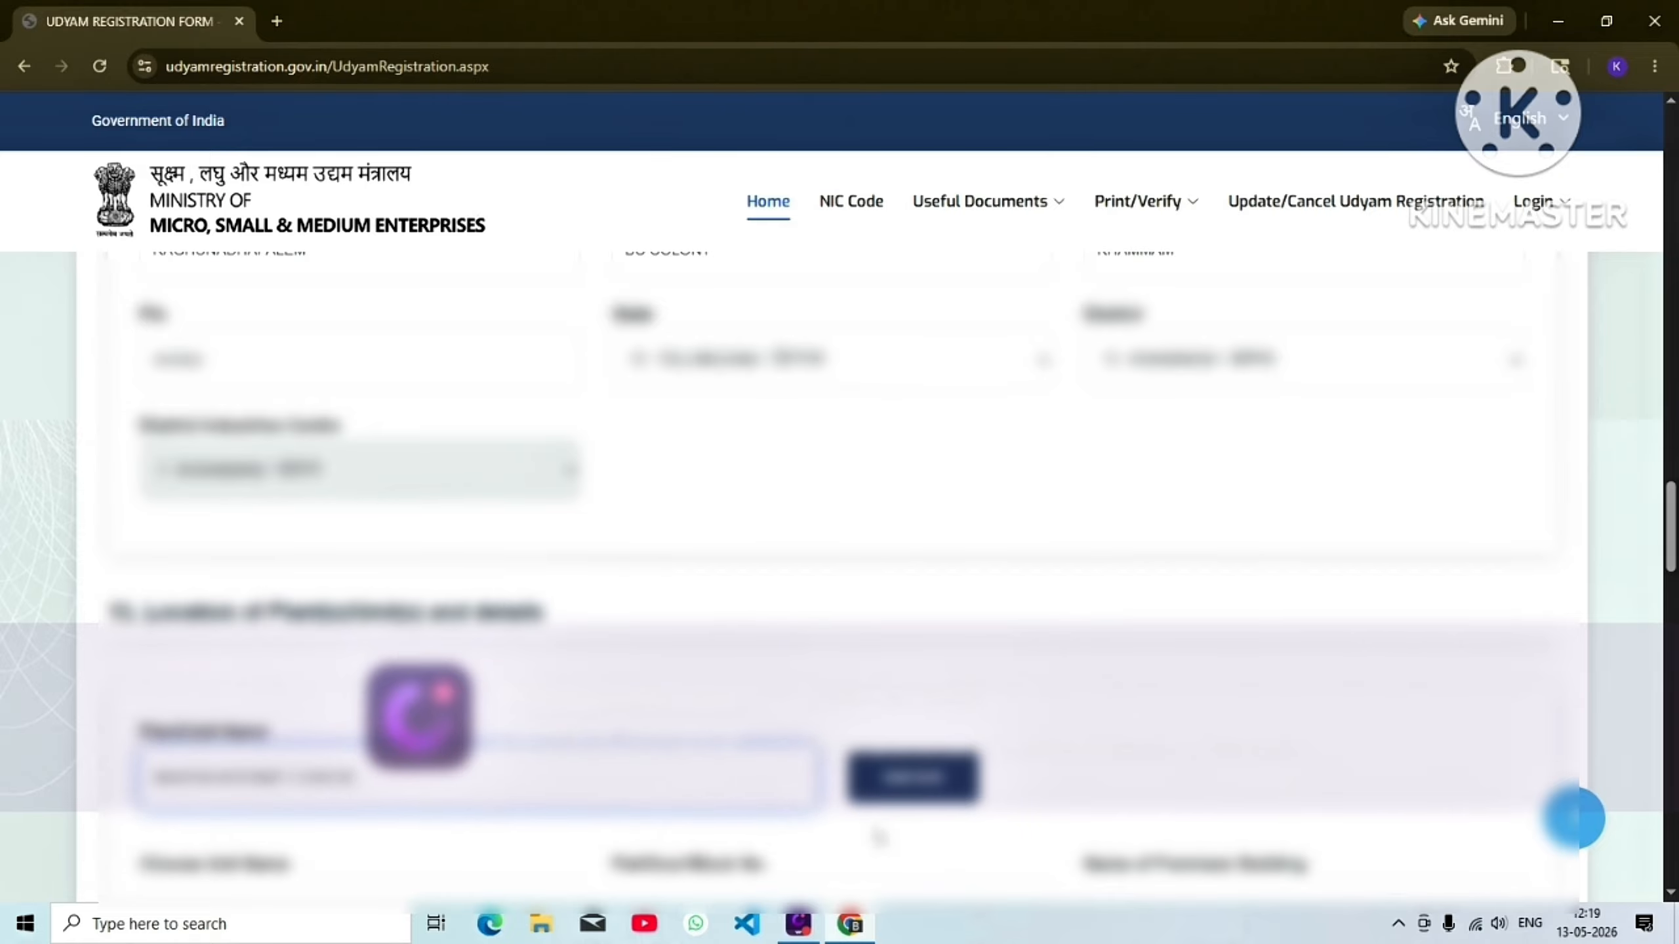
scroll(840, 582, down, 2)
click(912, 672)
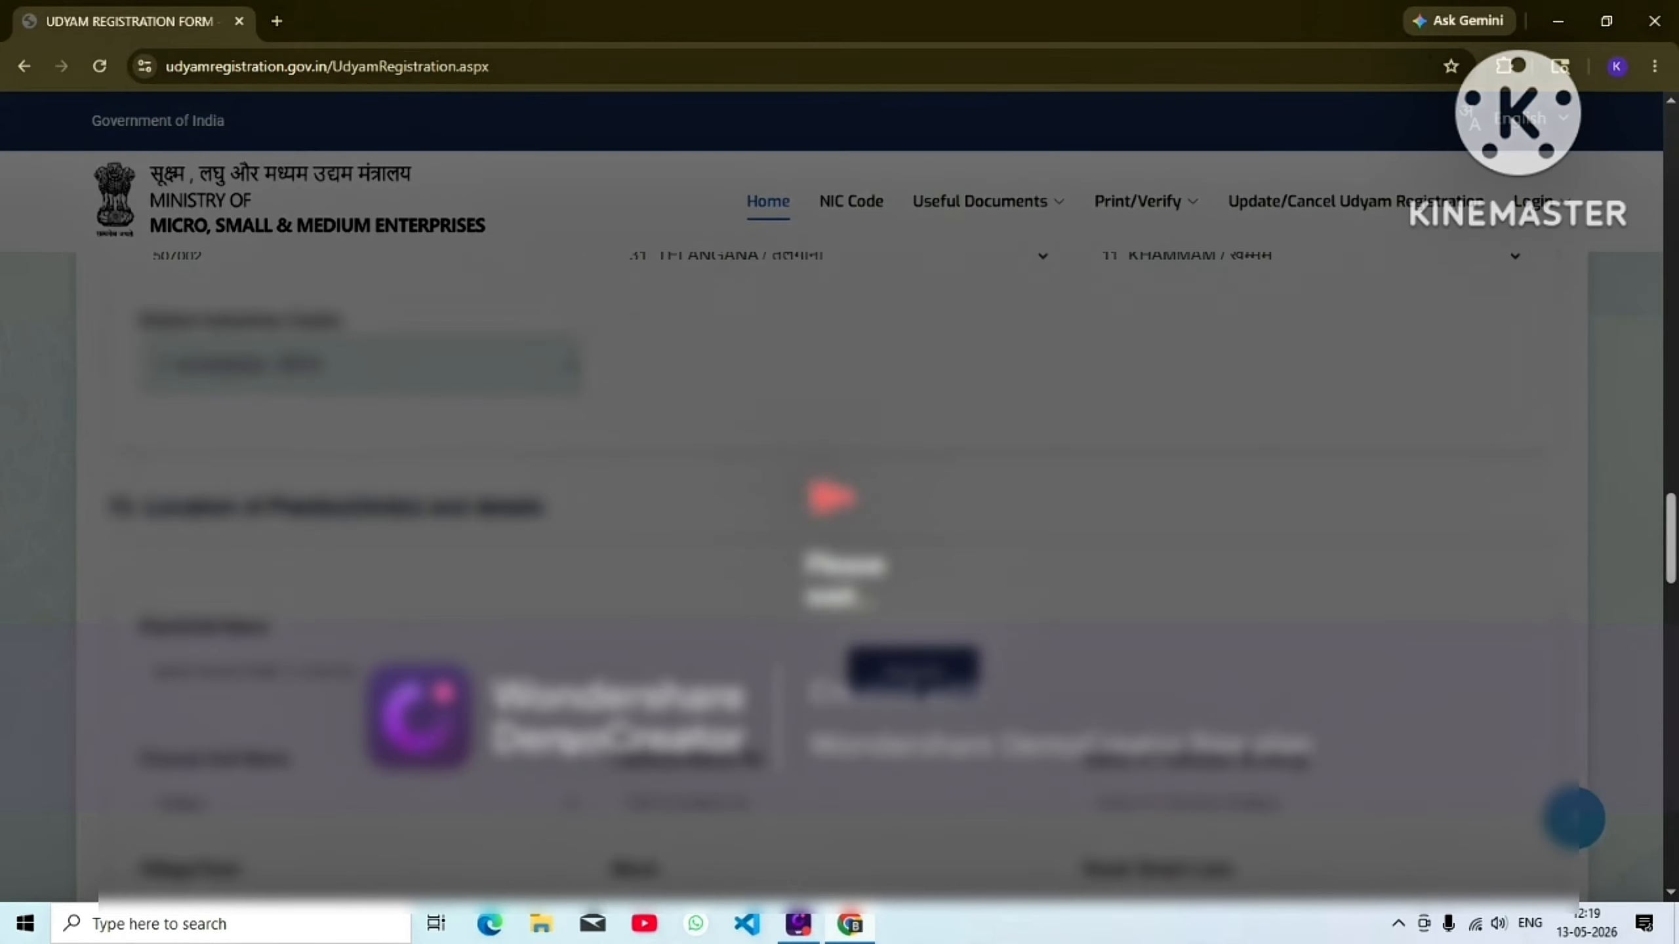
Select the newly added unit and fill in its flat/door number, premises and road
scroll(341, 653, down, 5)
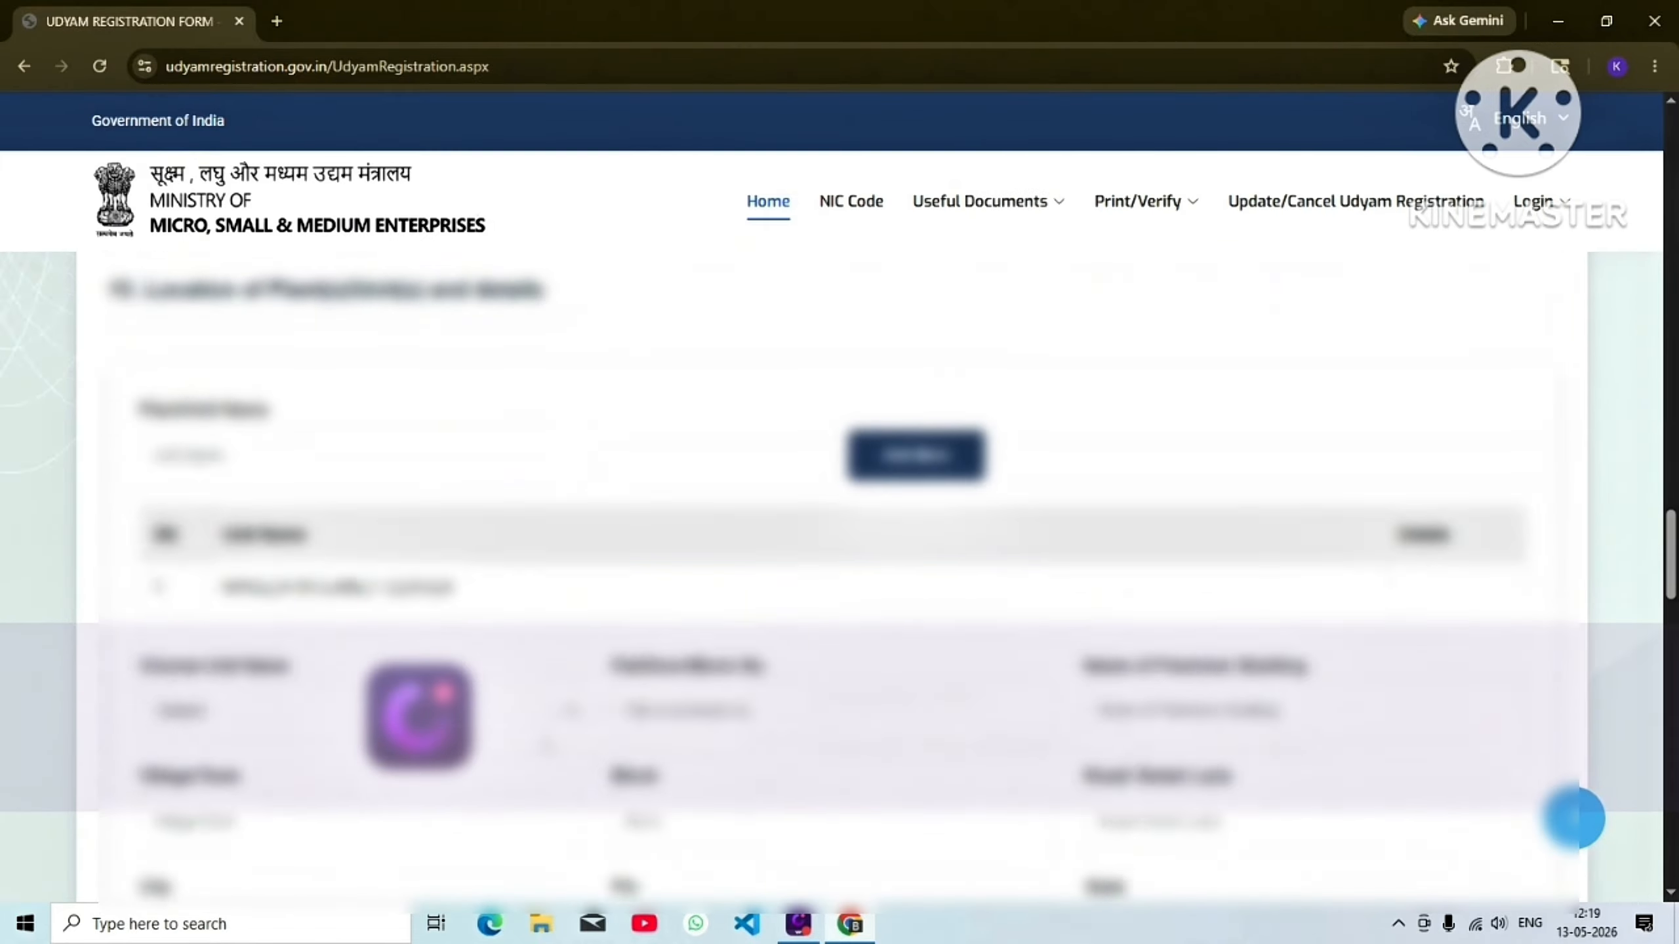
click(345, 635)
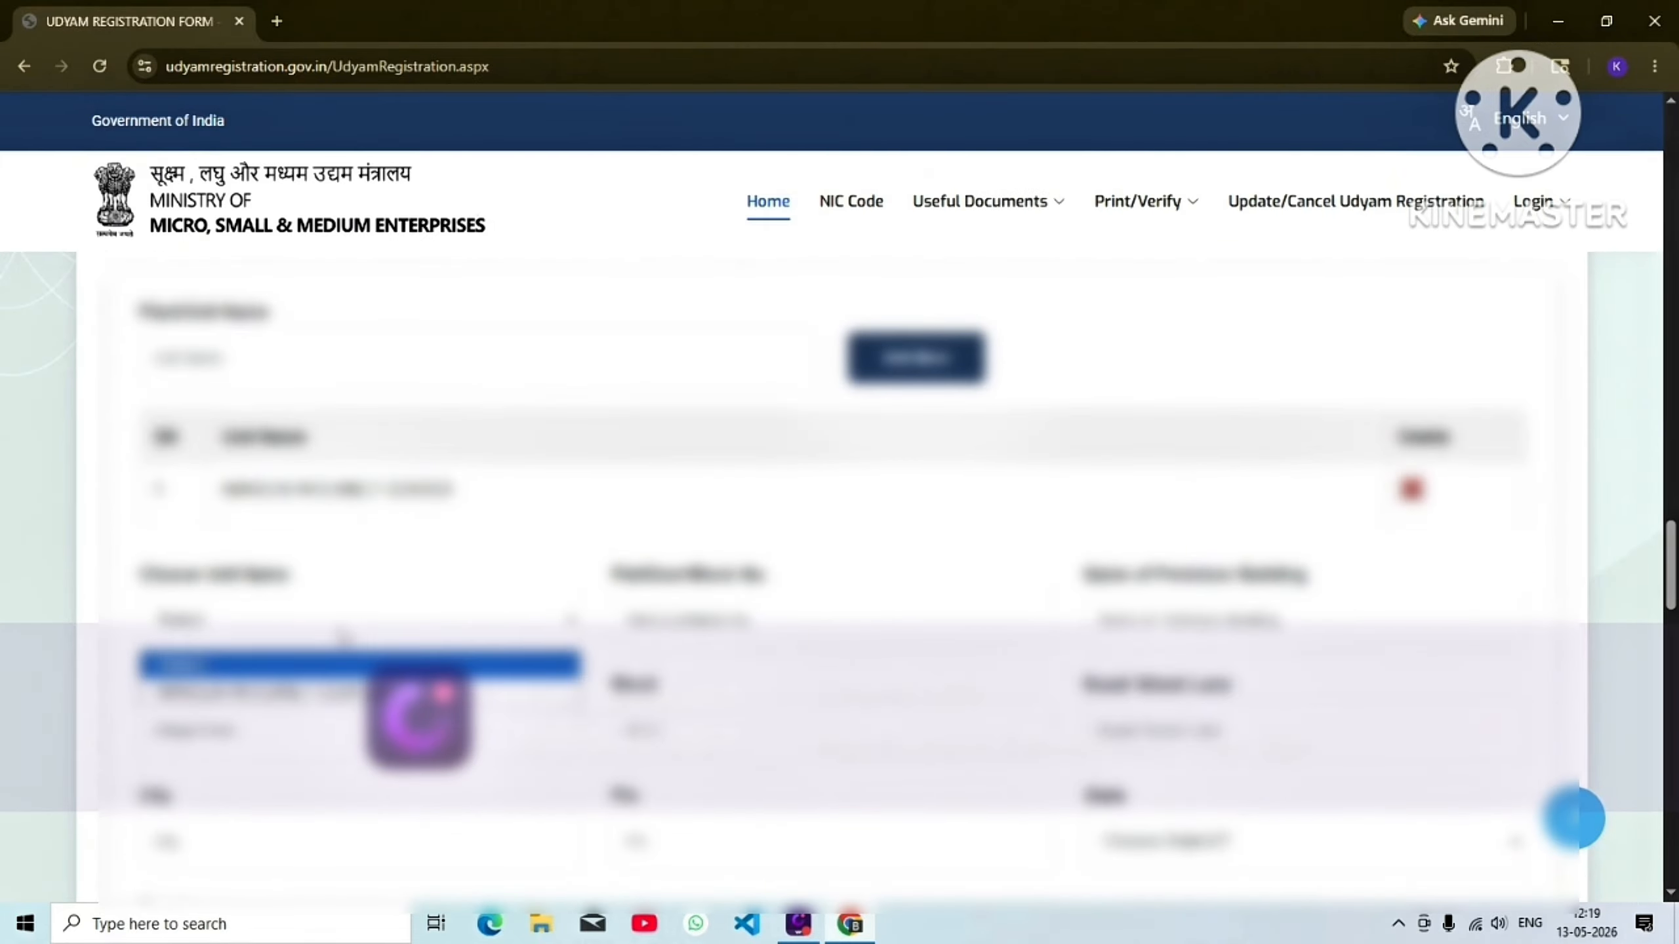
click(312, 692)
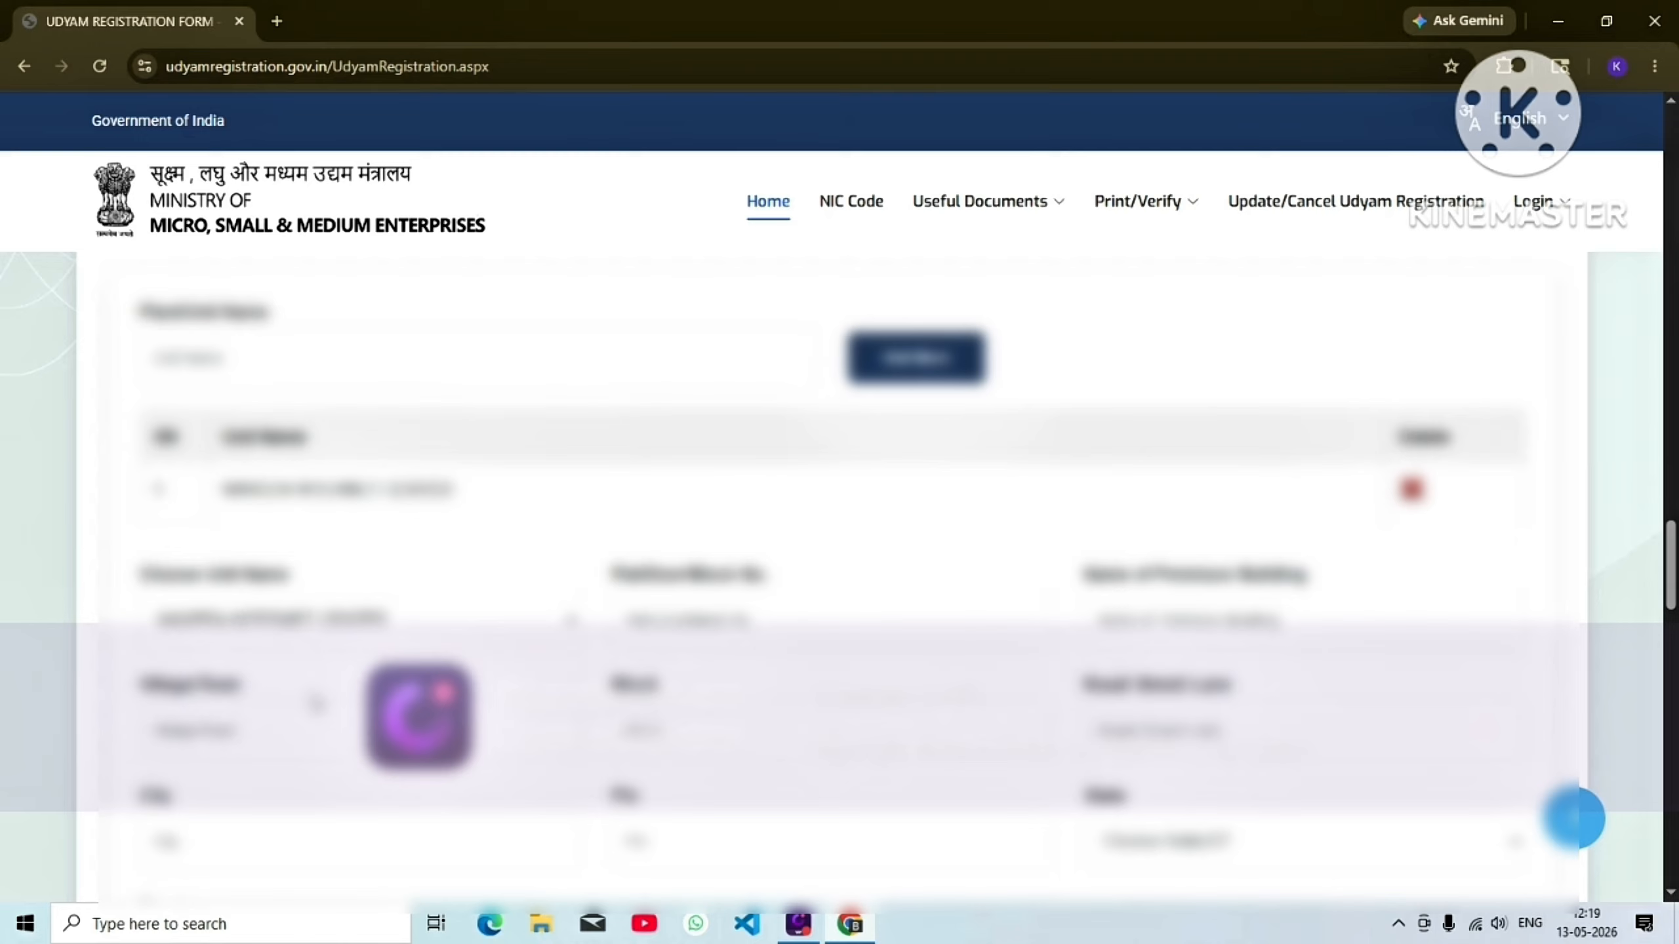
click(765, 605)
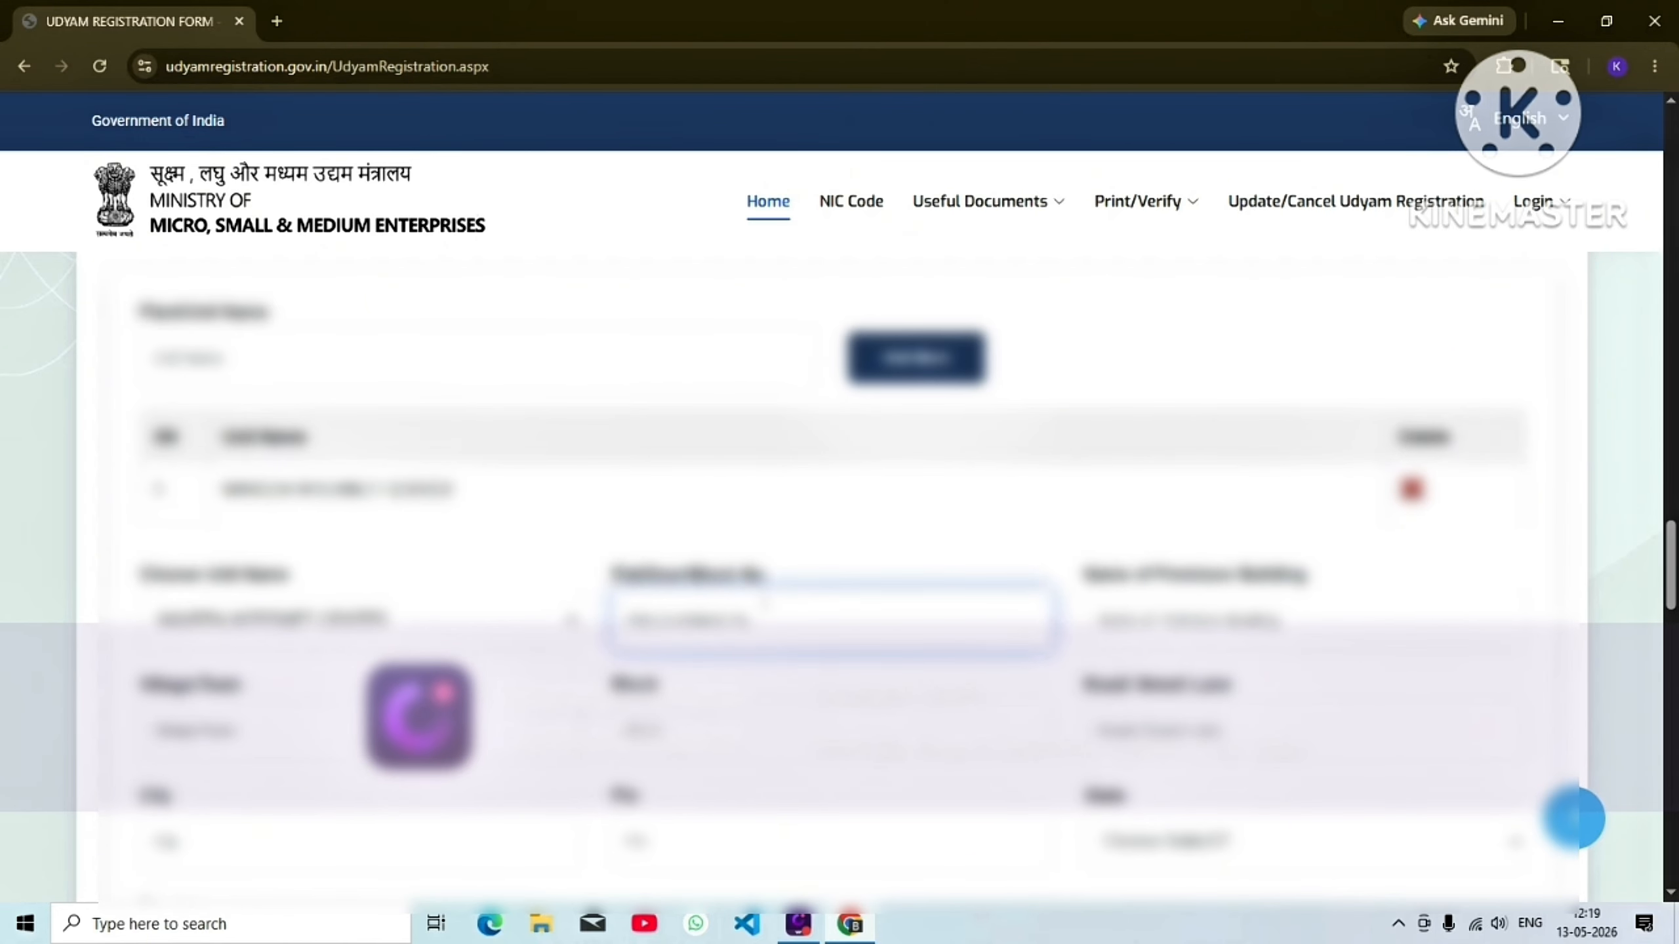
text(1)
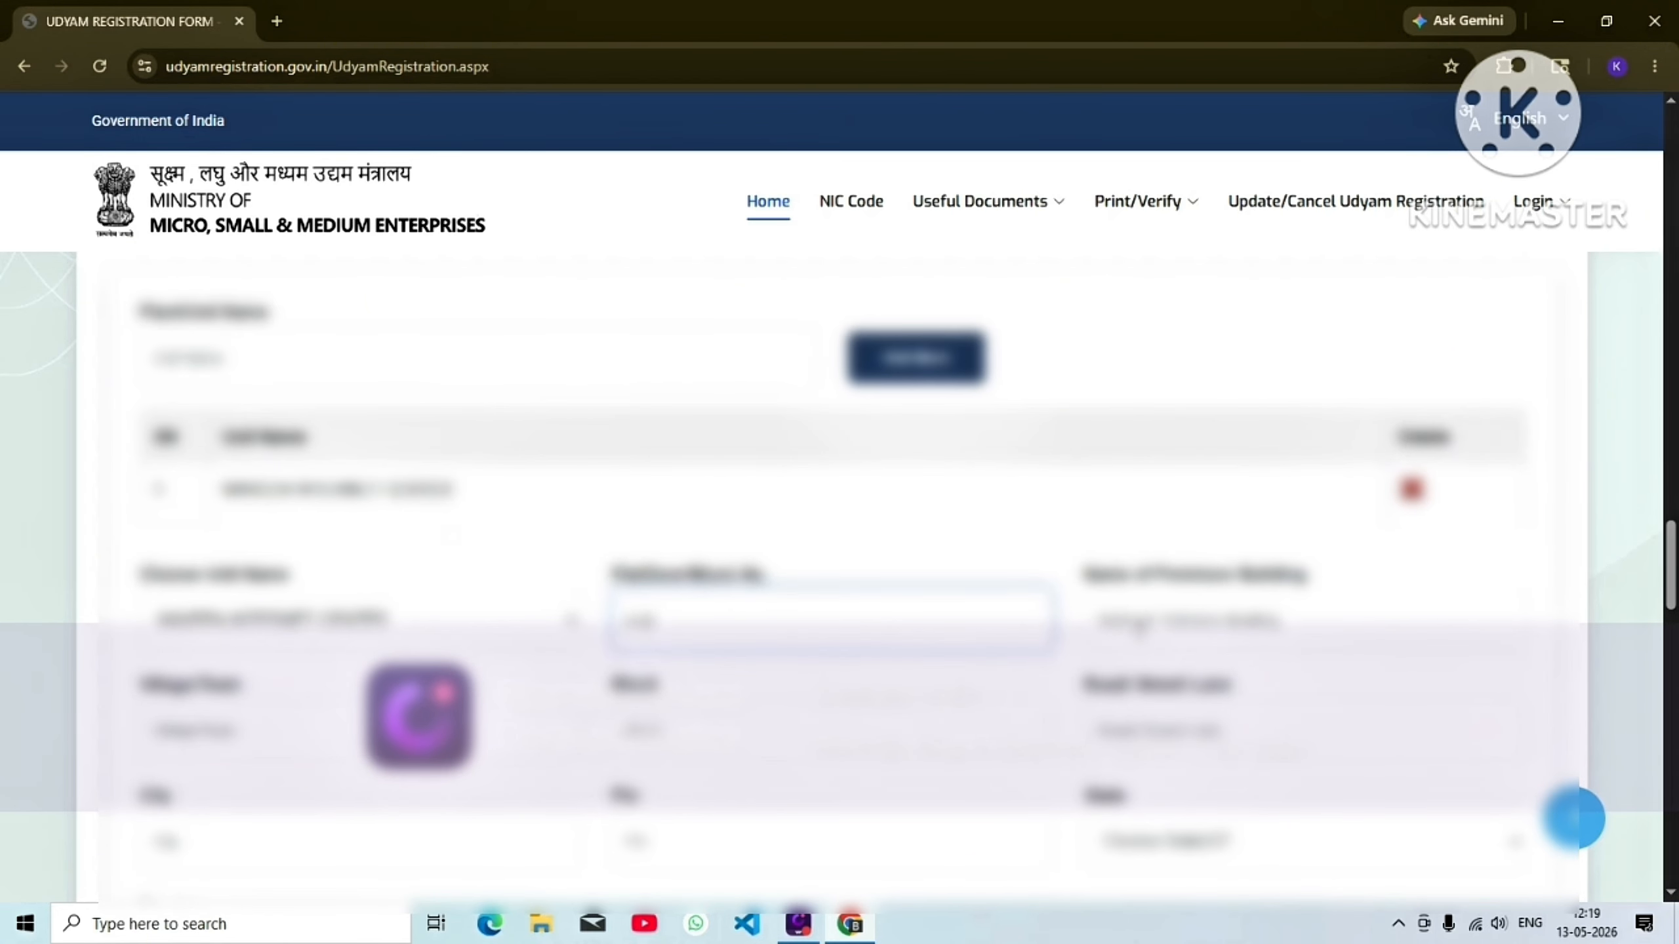
click(1140, 629)
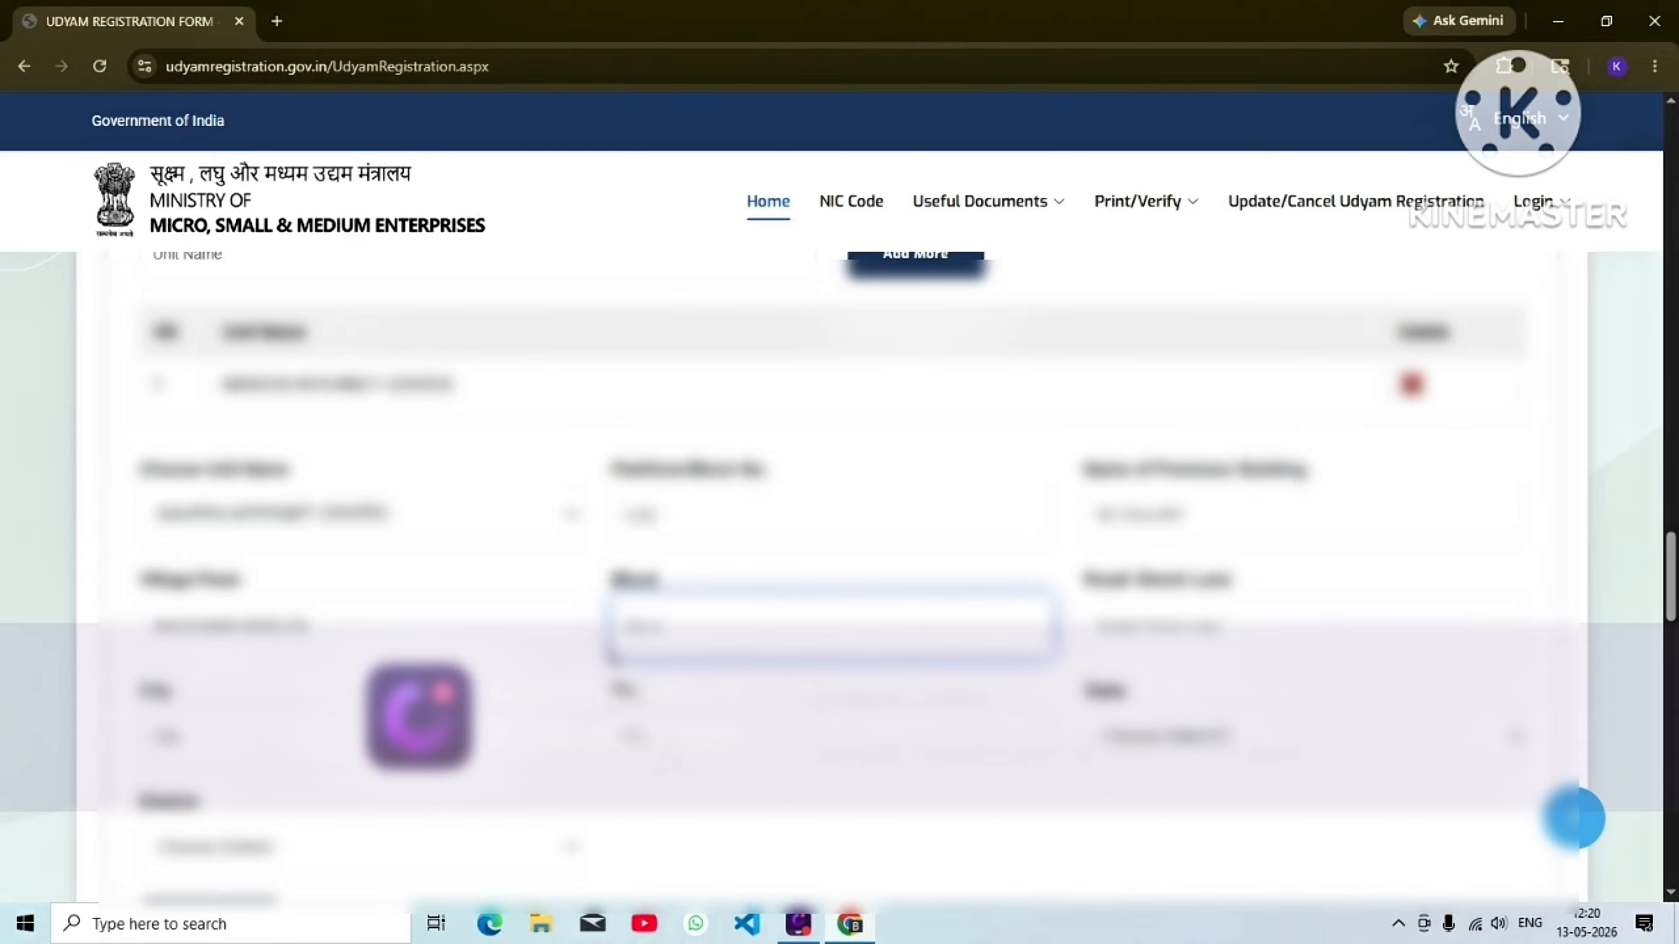
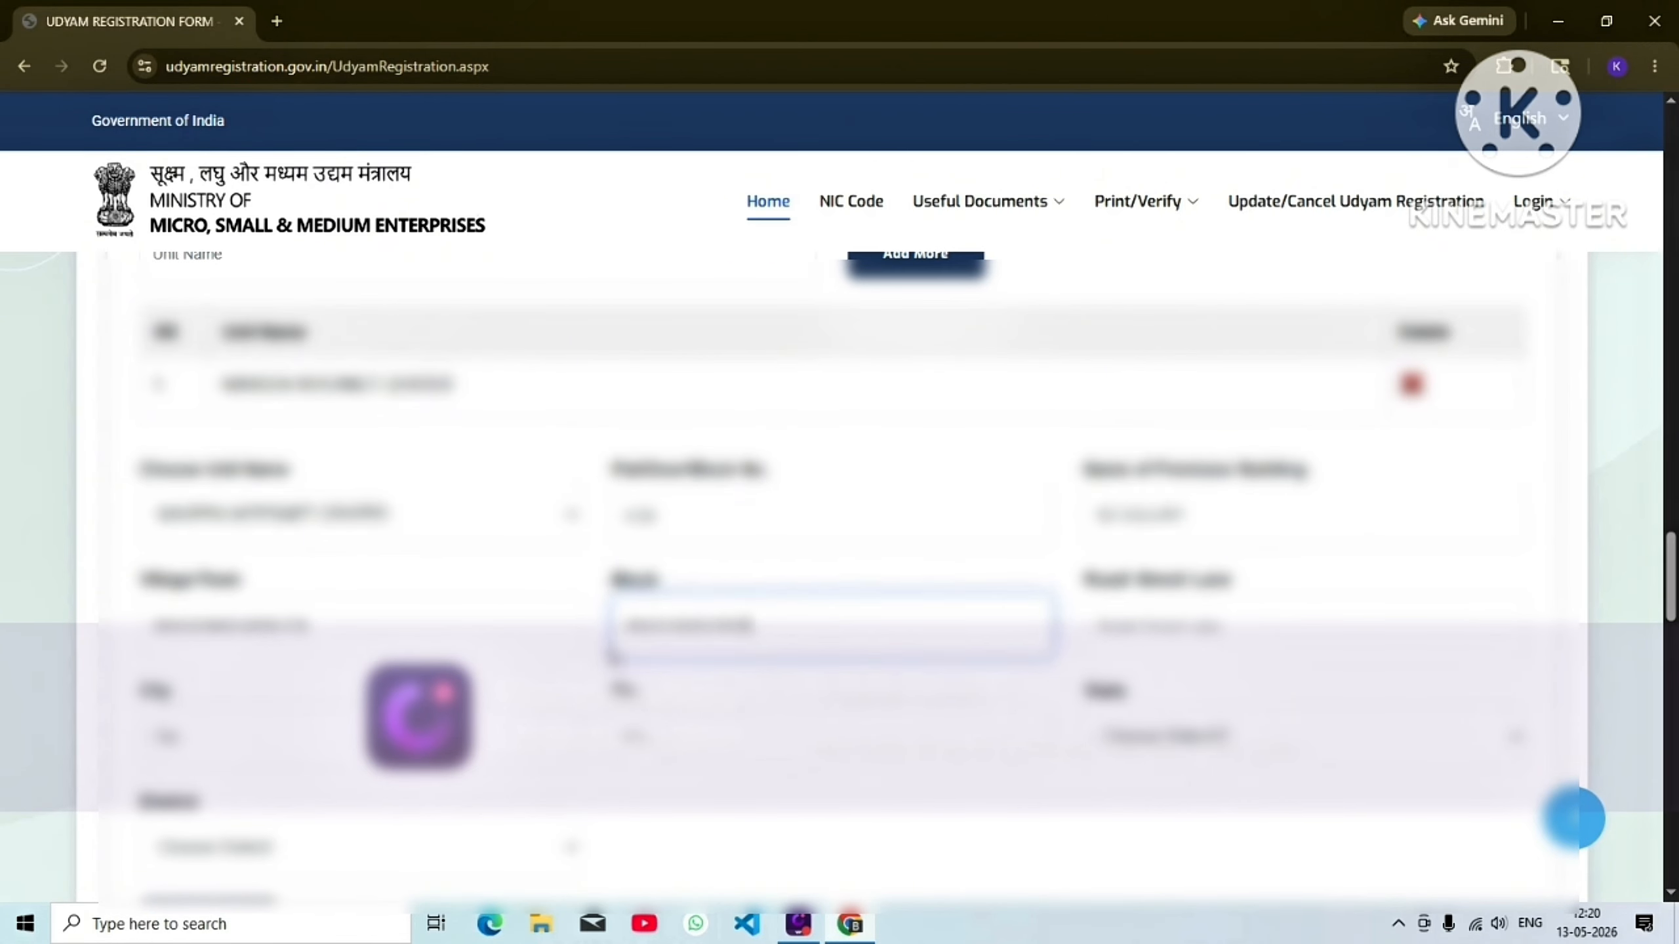
click(1303, 626)
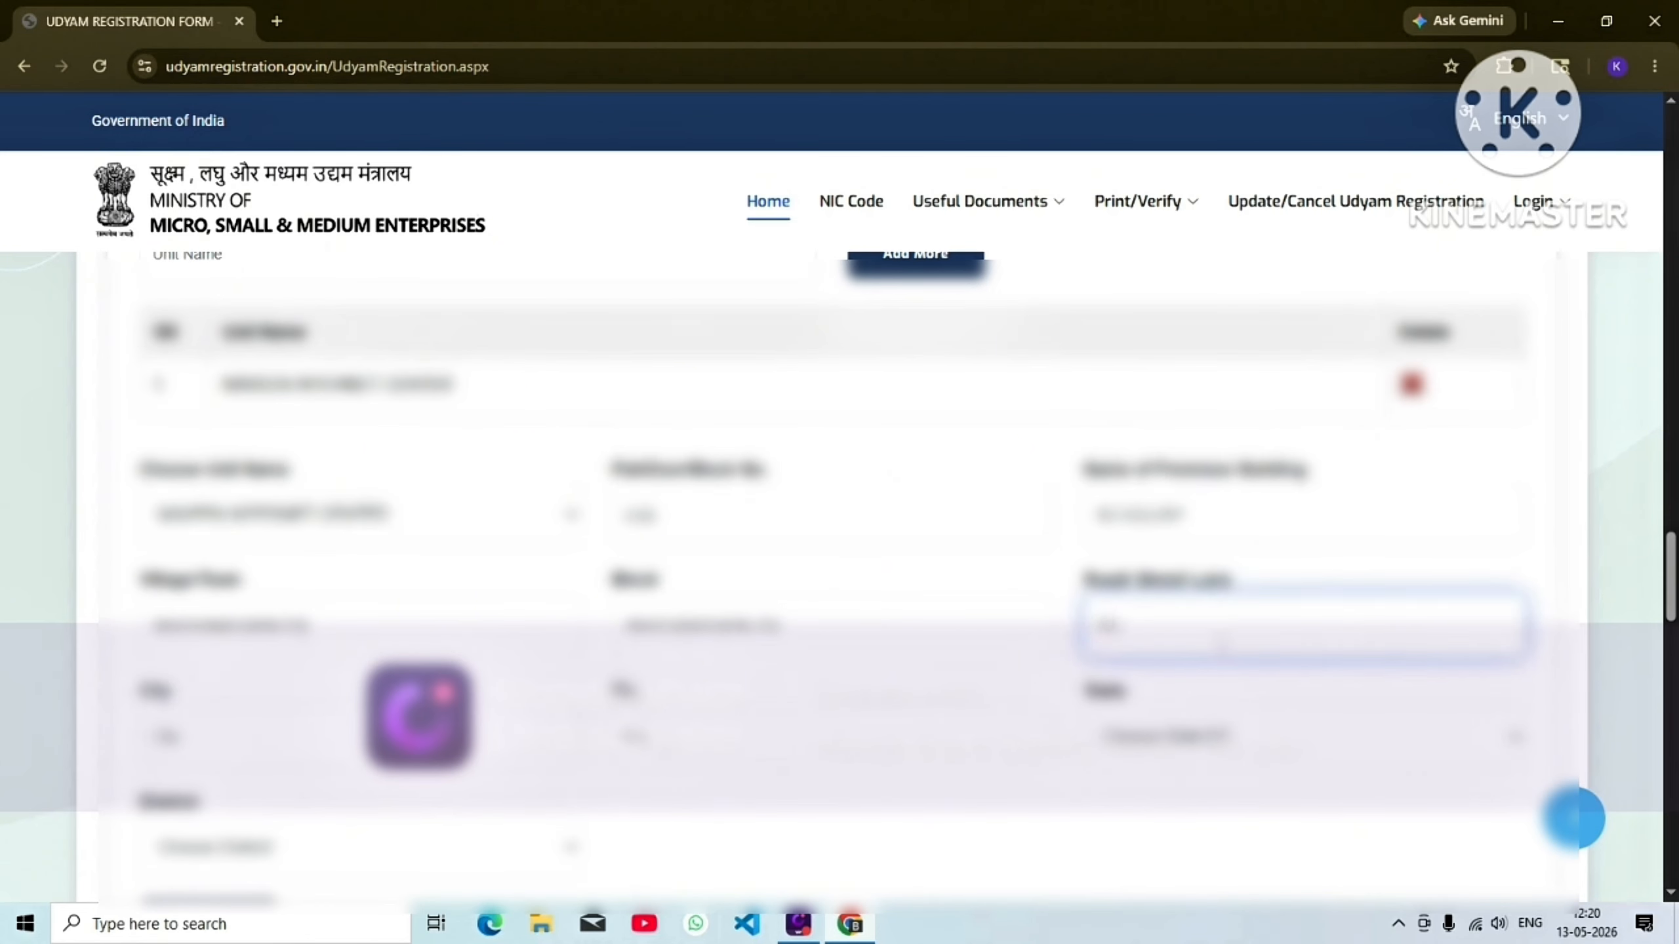
Enter the unit's city and pin code, choose Telangana and its district, and add the location
scroll(445, 584, down, 3)
click(413, 551)
text(DHANBAD)
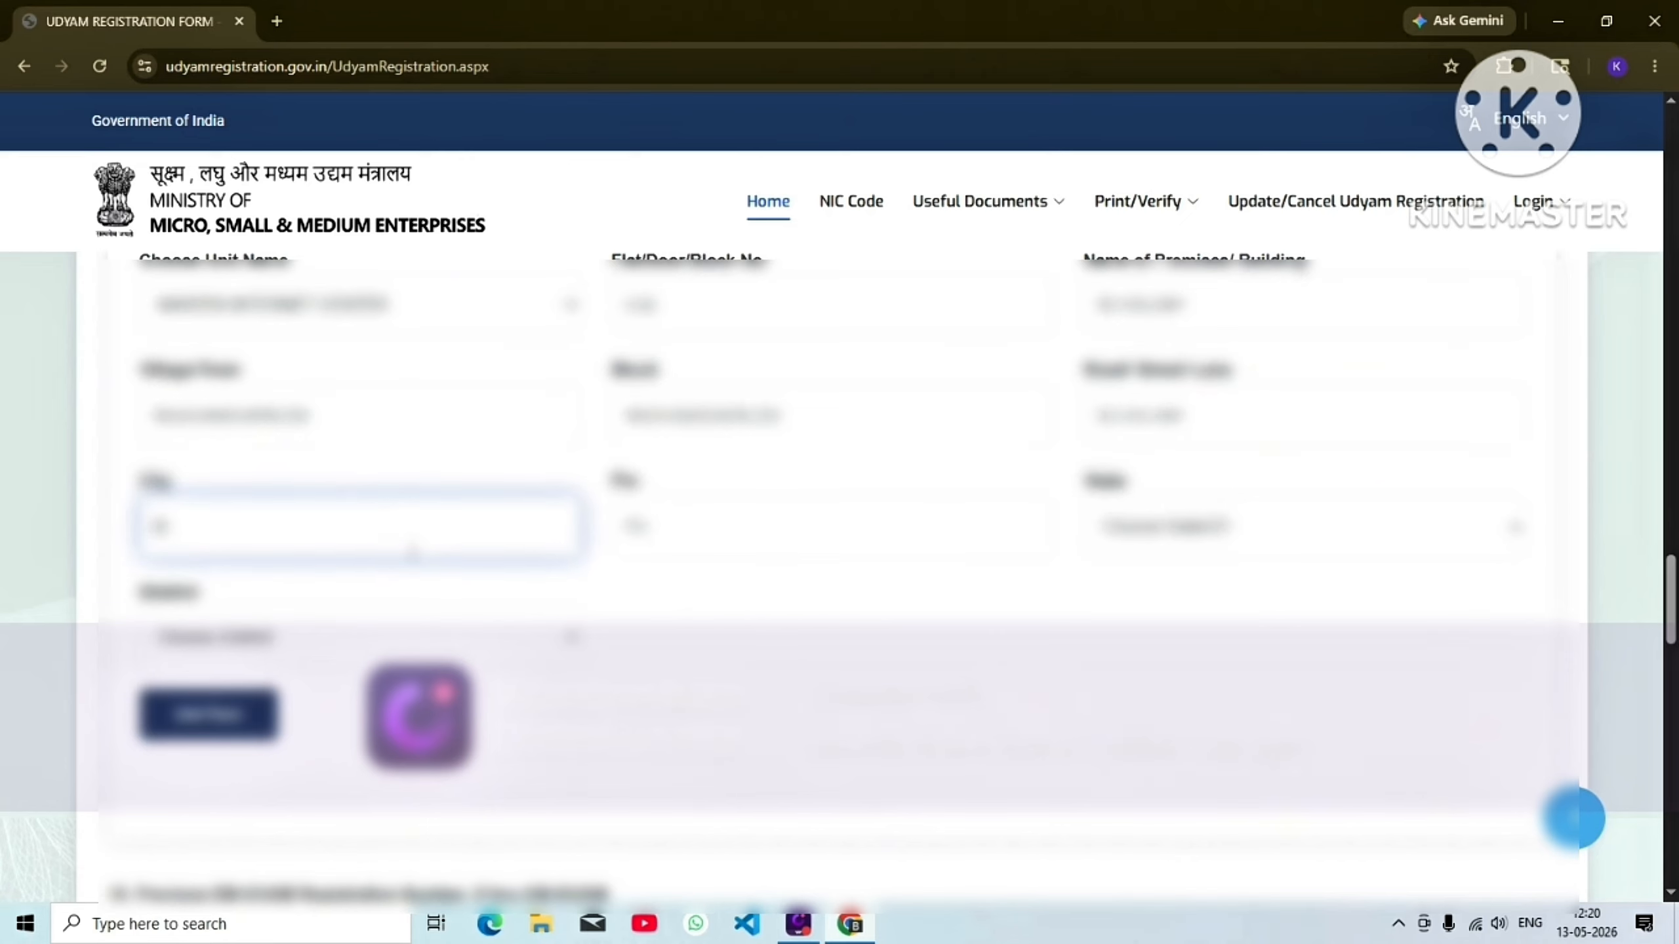
click(671, 526)
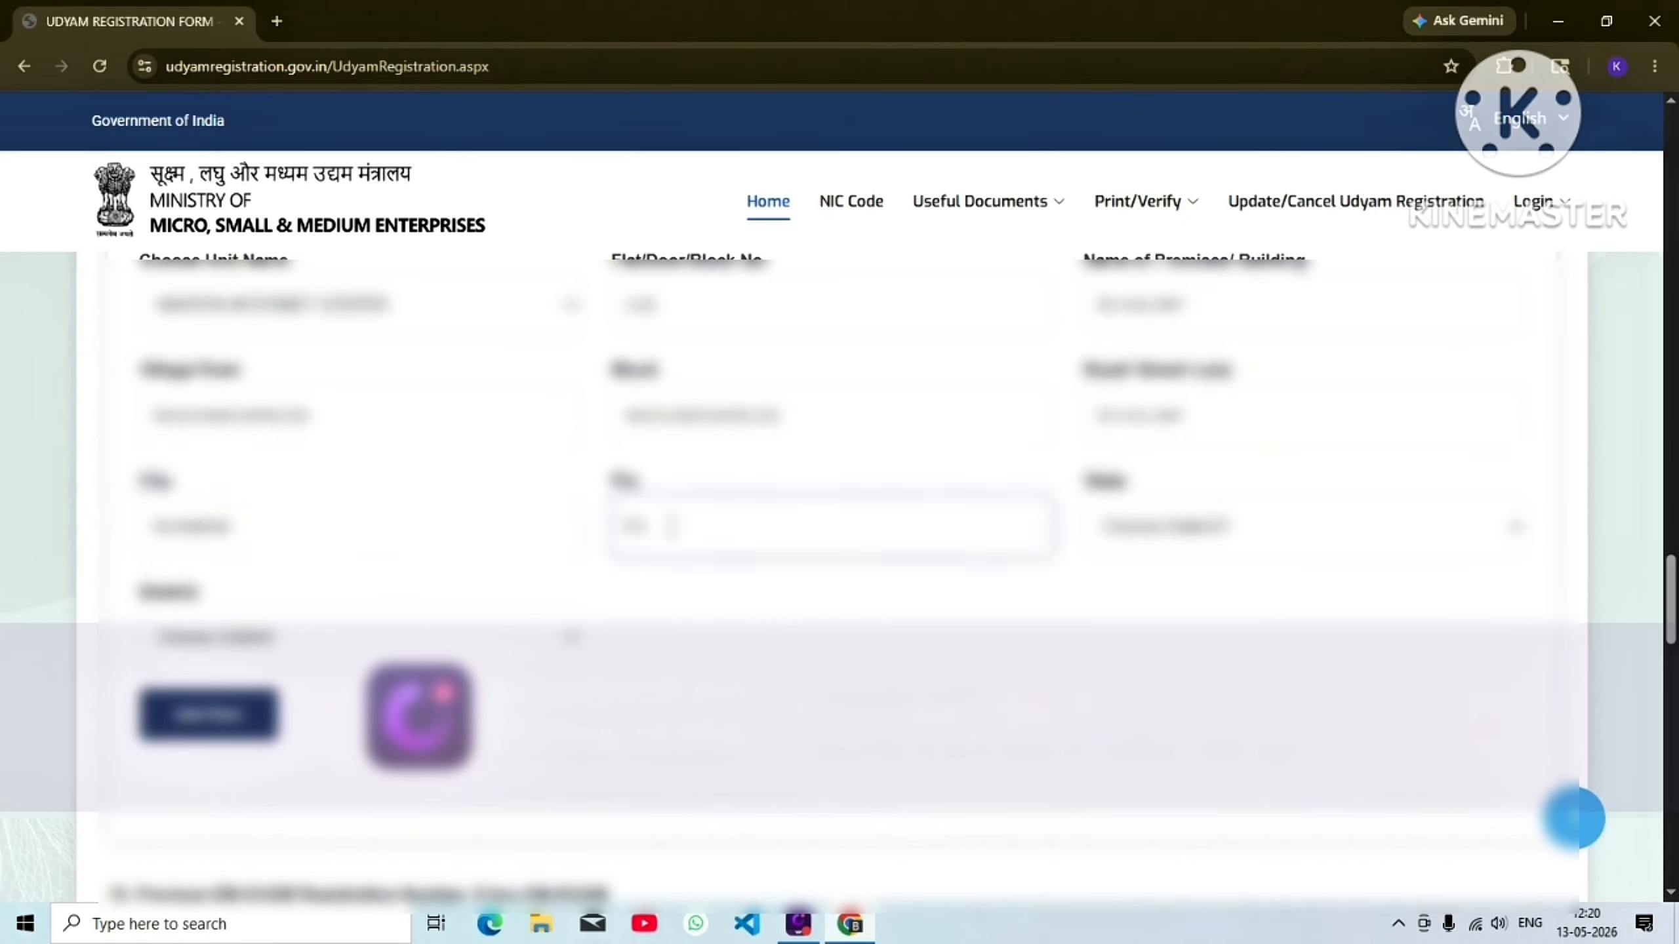
text(826)
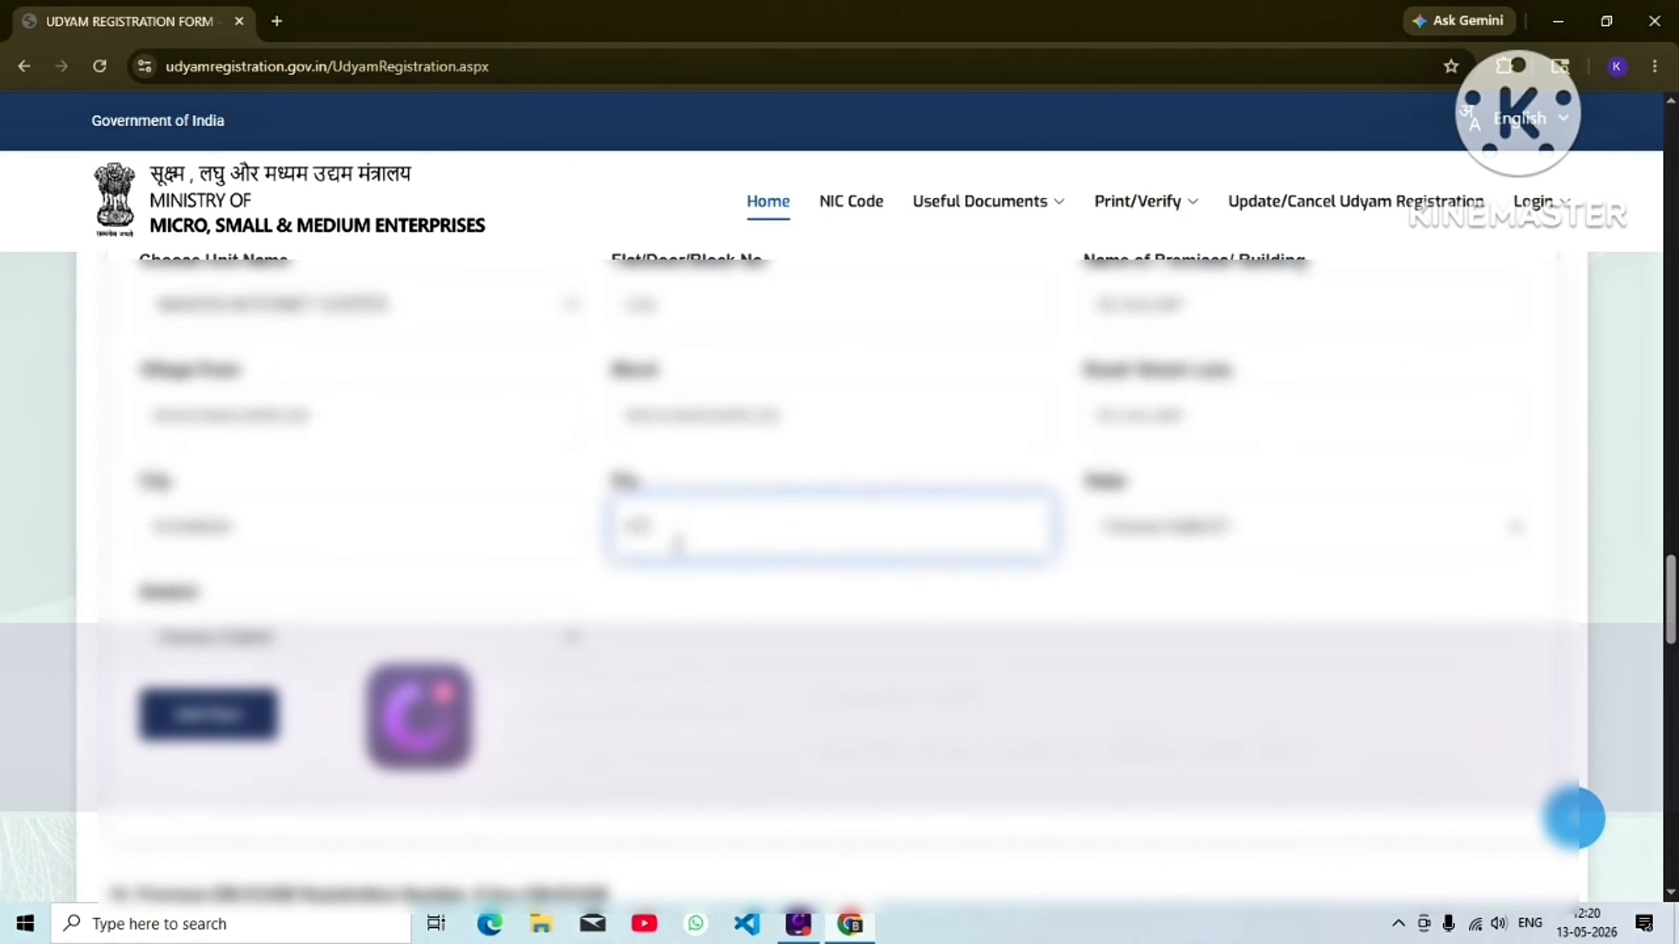
text(001)
click(1195, 535)
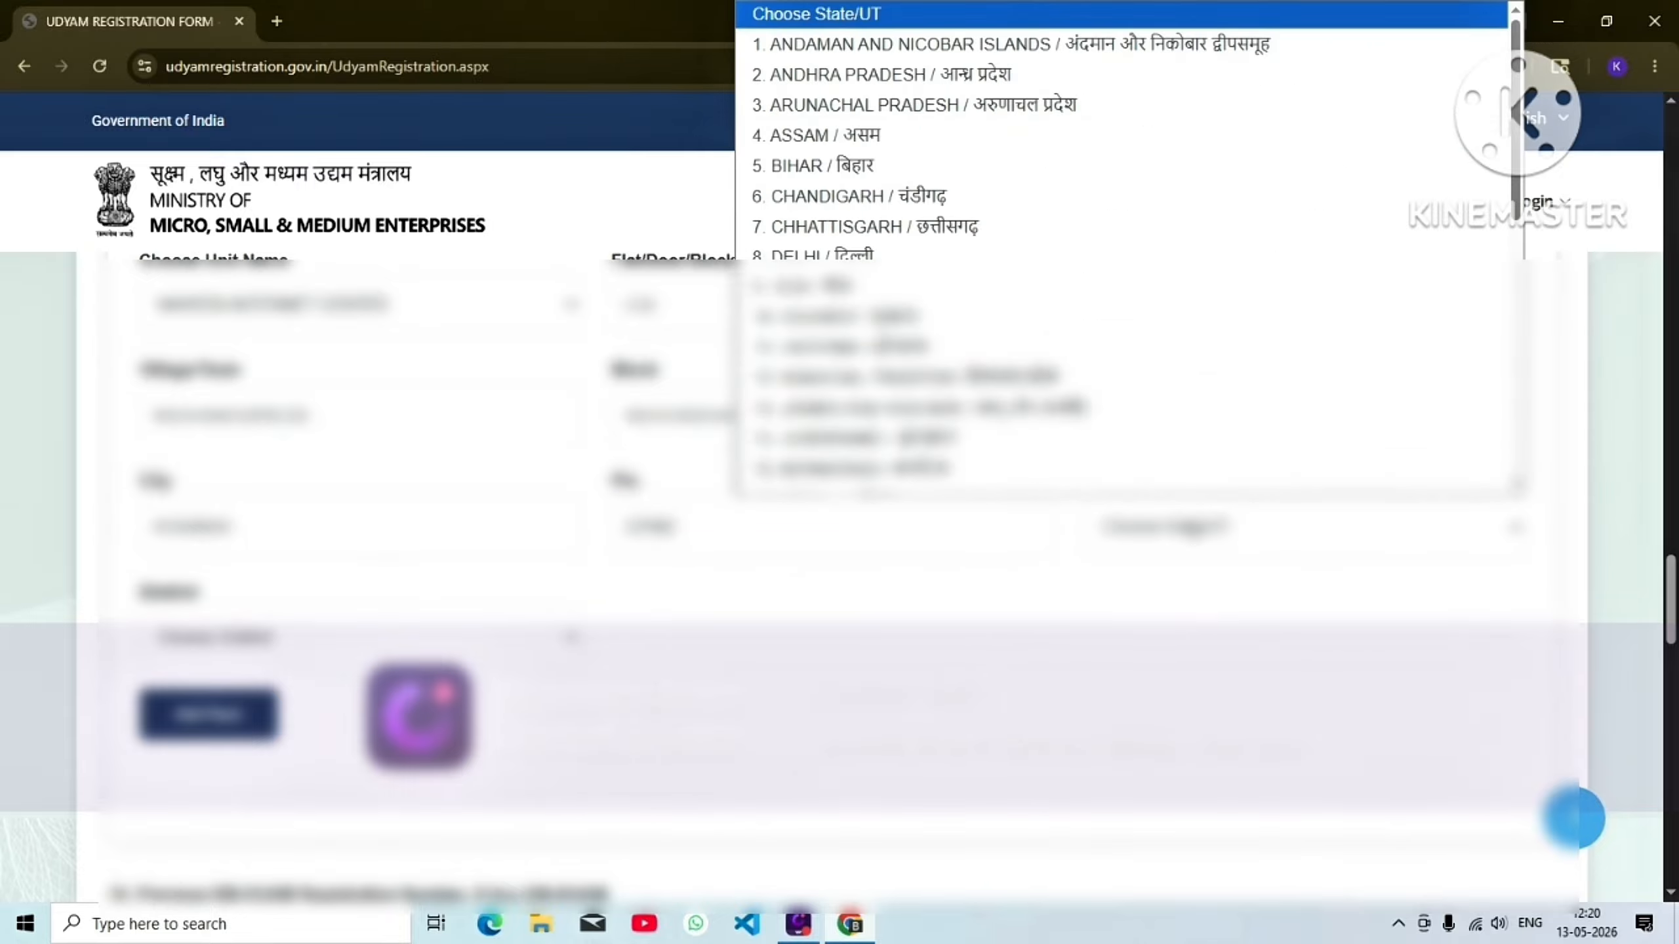
scroll(1111, 429, down, 6)
click(1110, 328)
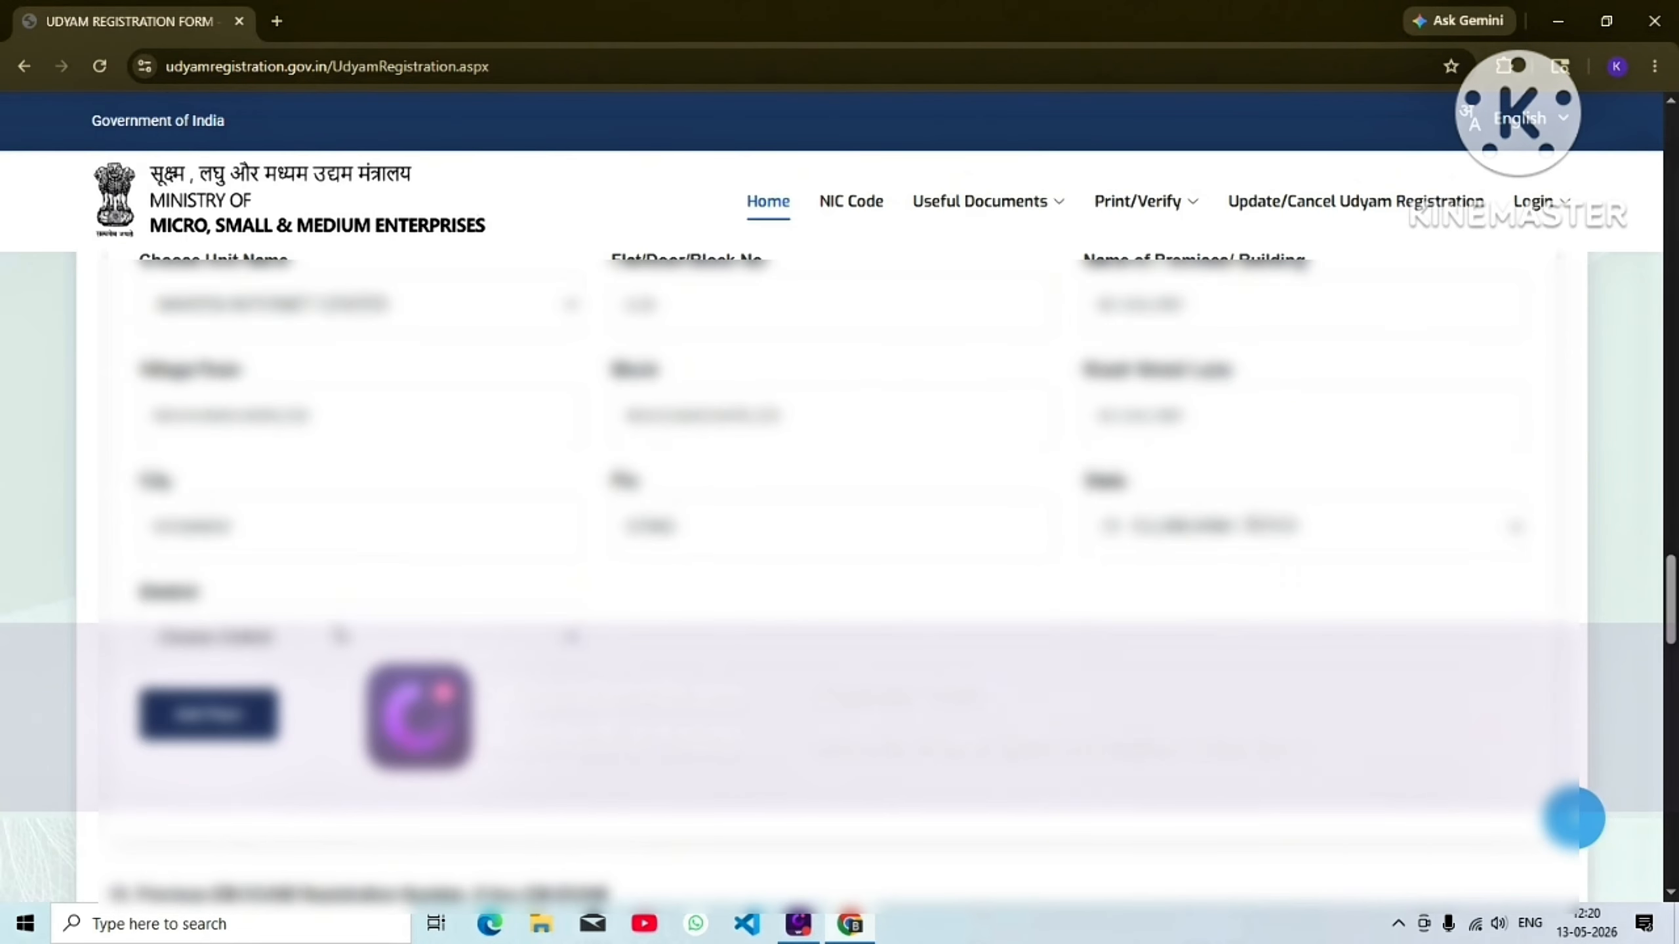
click(340, 636)
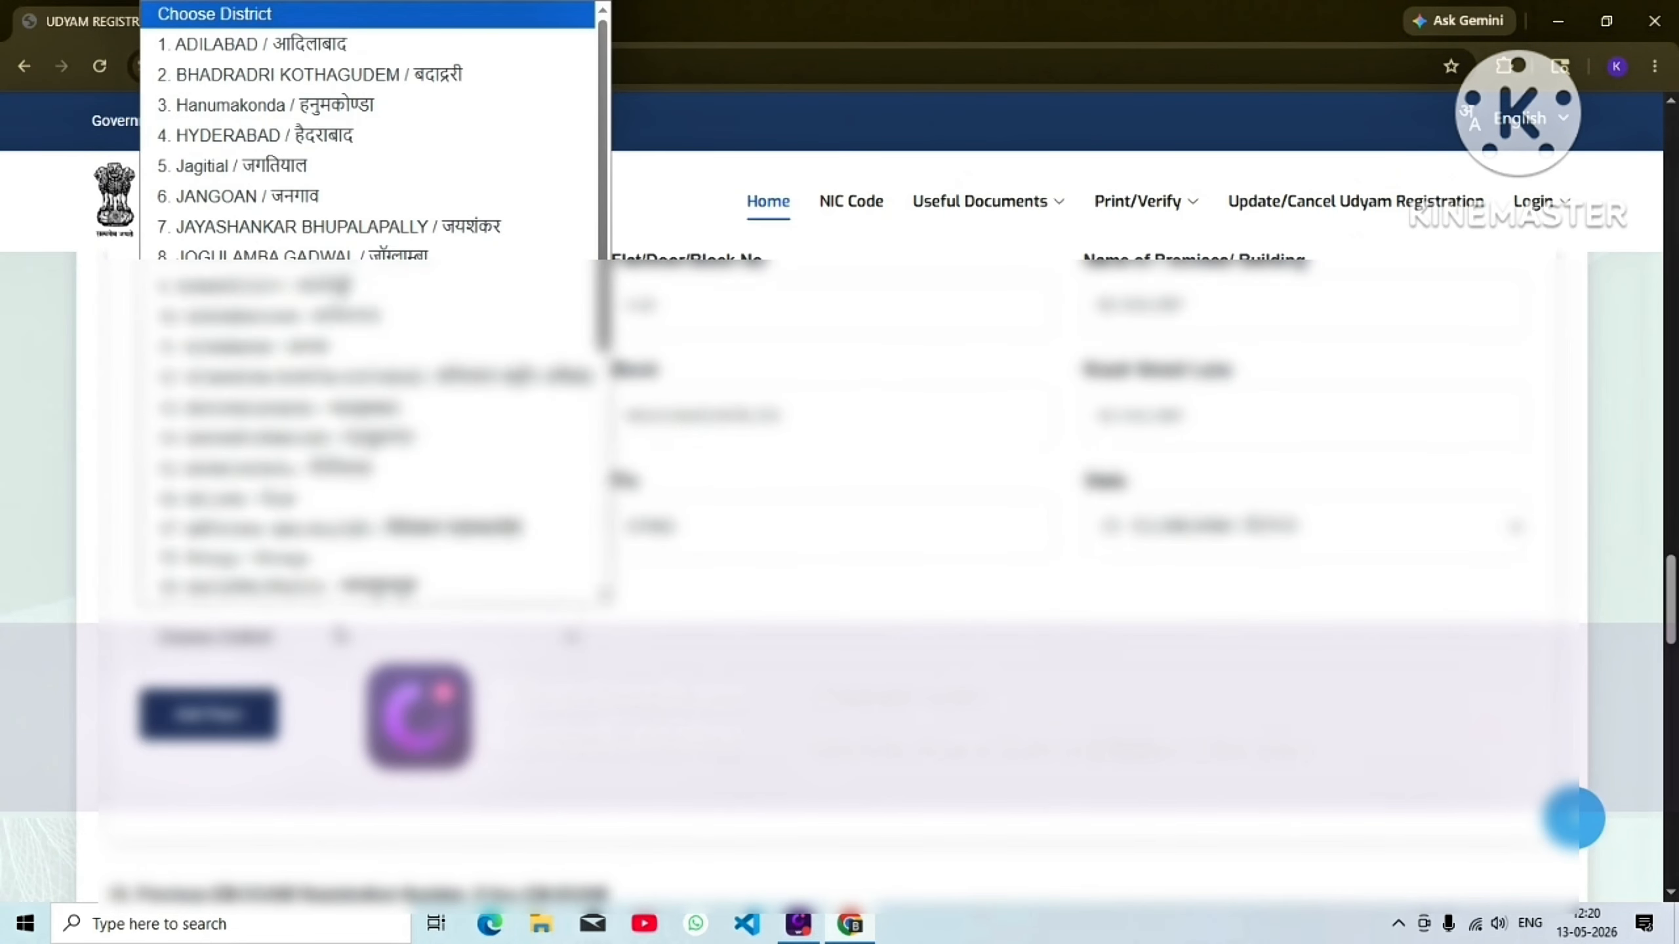
scroll(370, 429, down, 1)
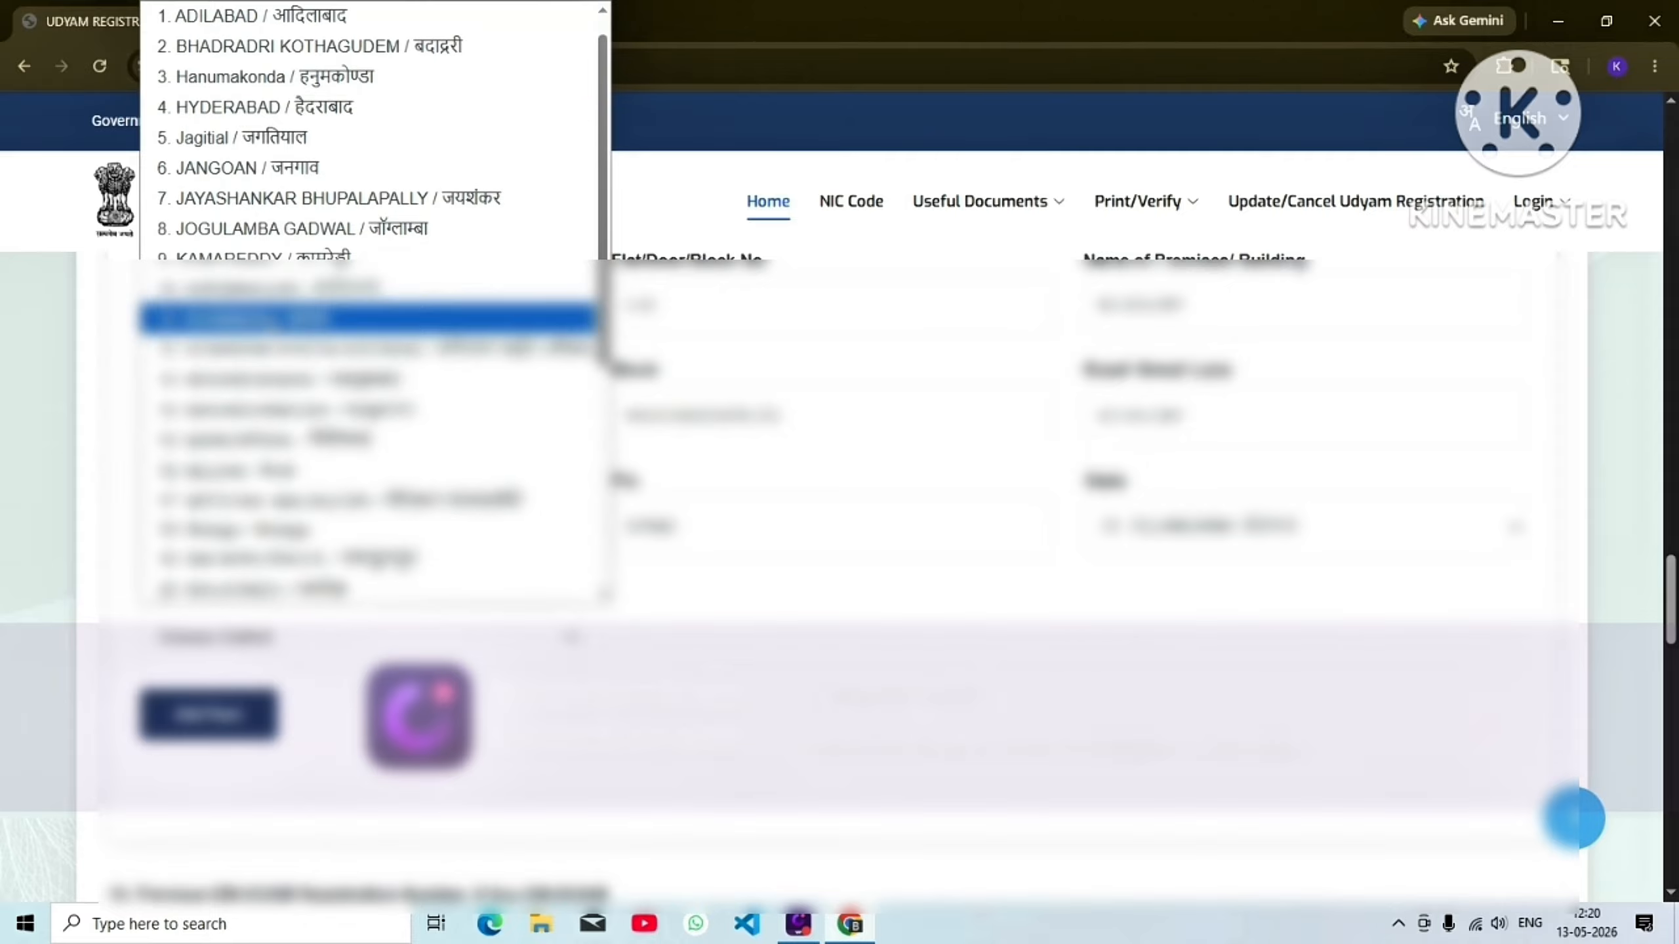
click(271, 318)
click(252, 731)
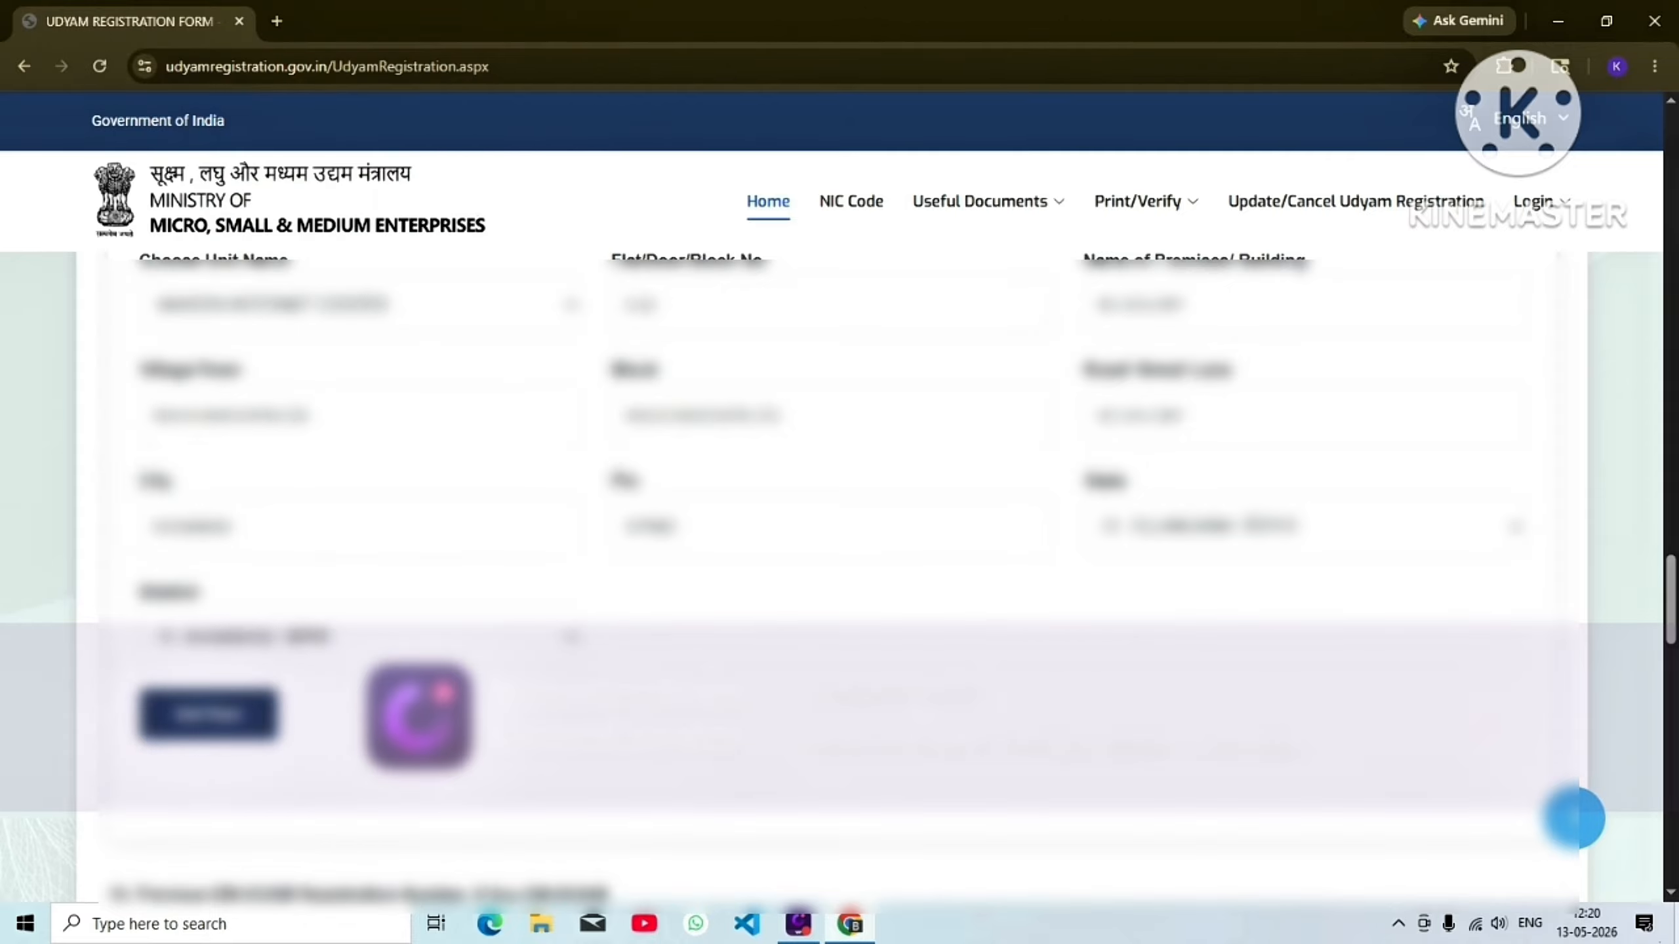
Pick the enterprise's date of incorporation from the calendar
scroll(673, 509, down, 5)
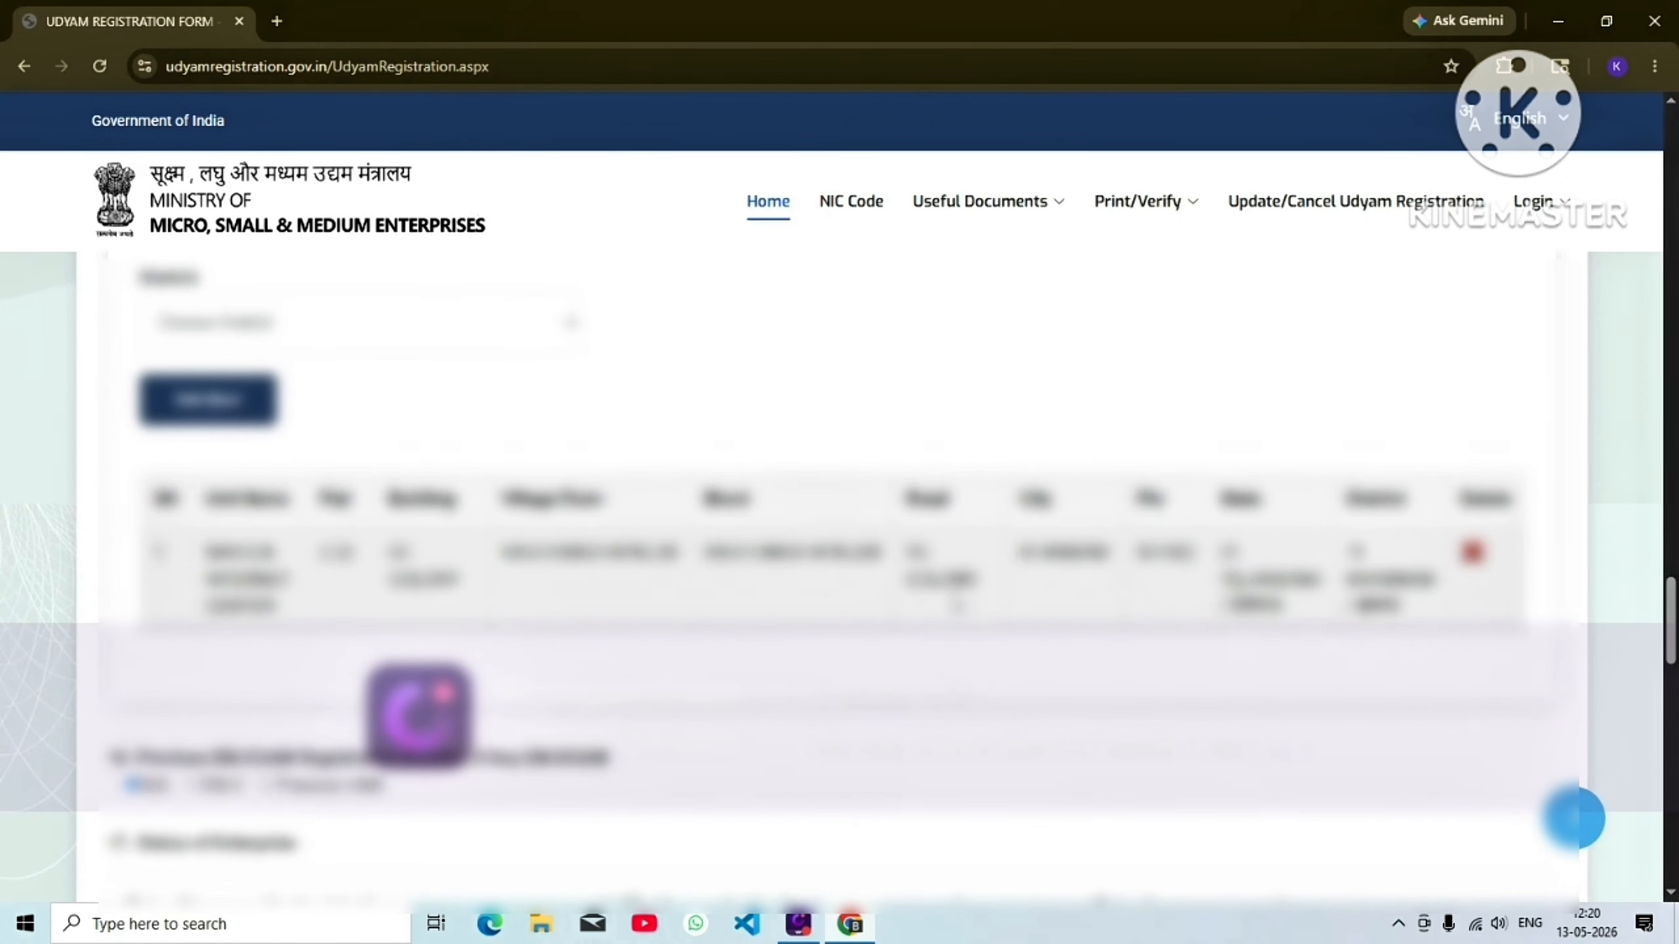
scroll(673, 509, down, 3)
scroll(673, 509, down, 2)
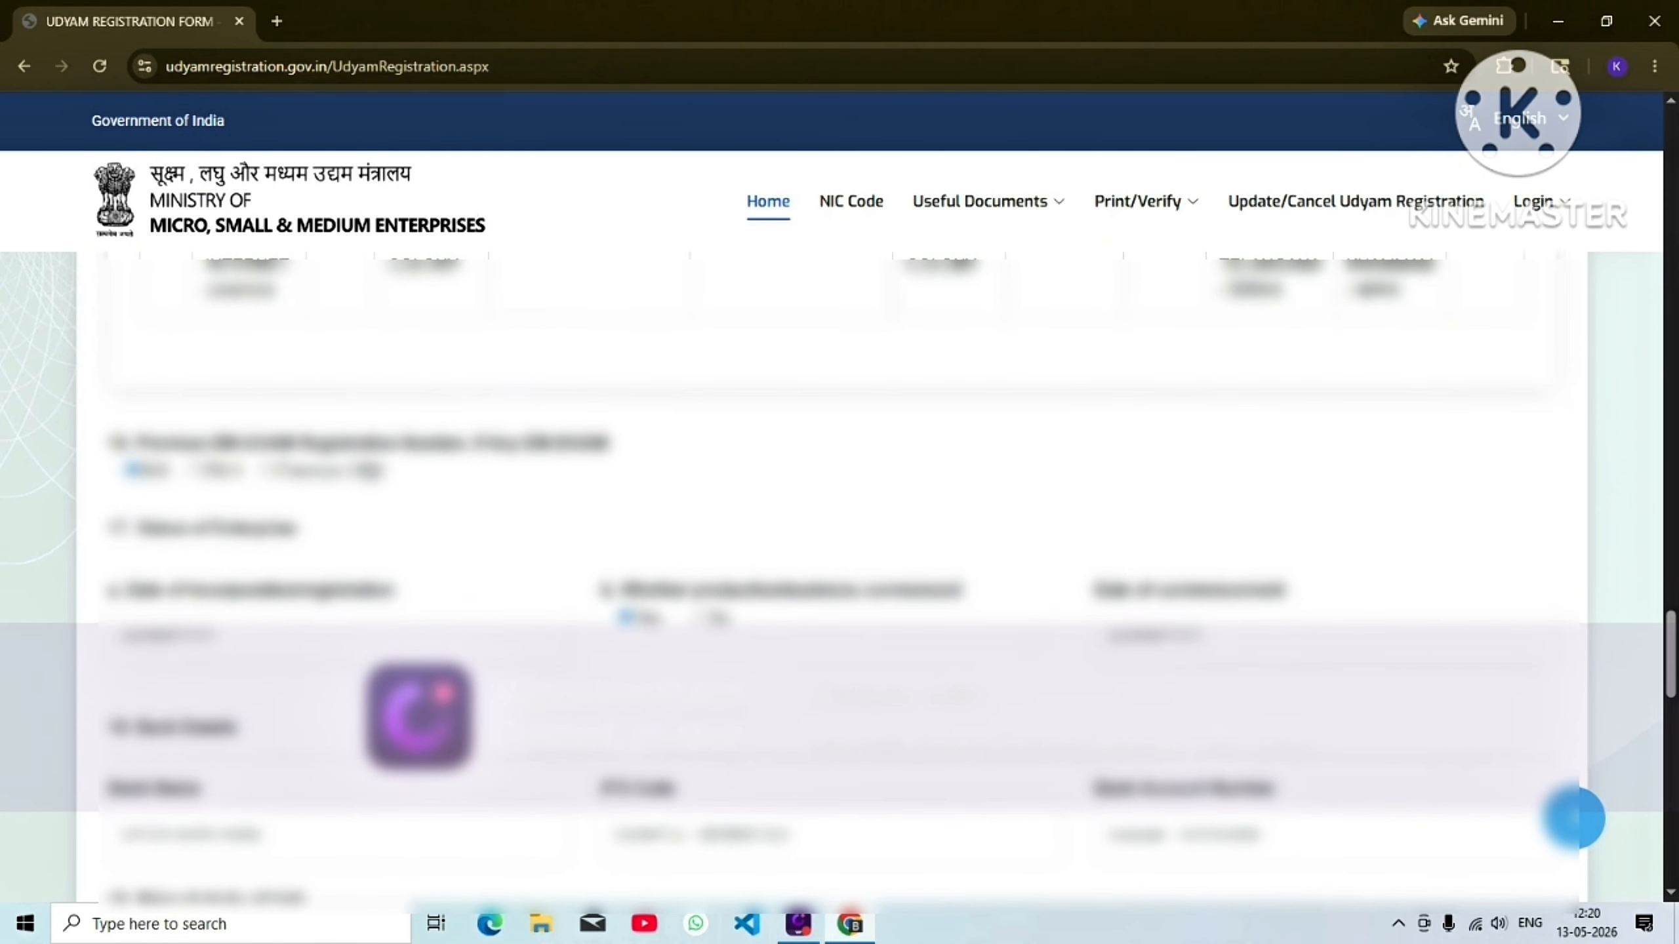
scroll(219, 529, down, 2)
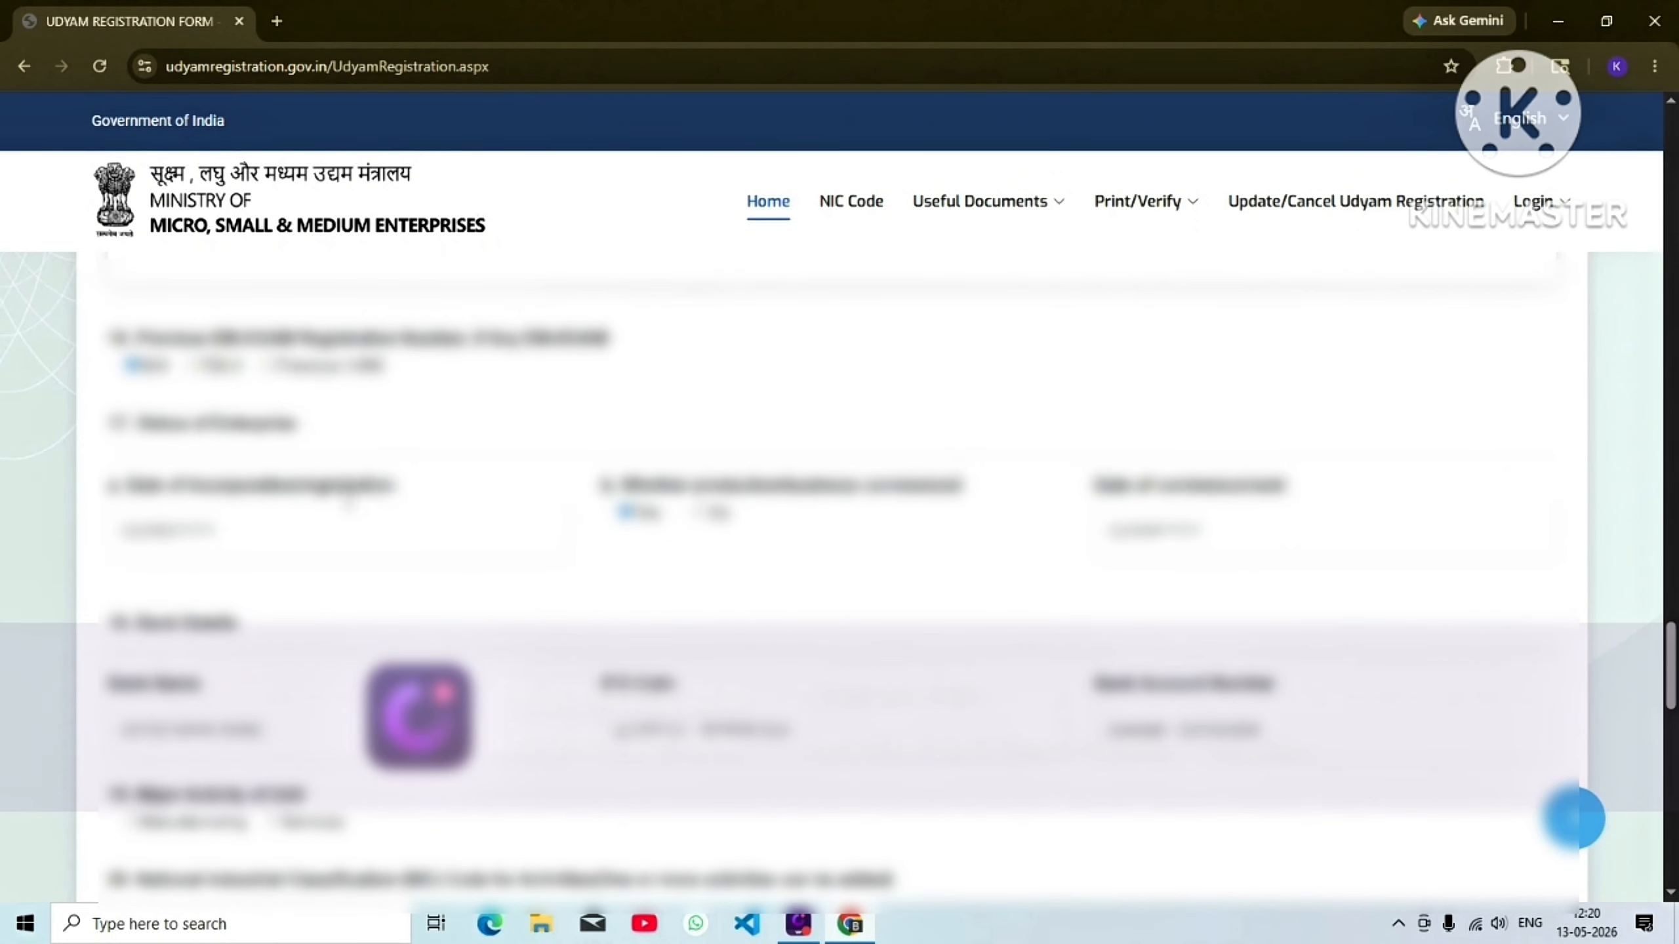
click(217, 524)
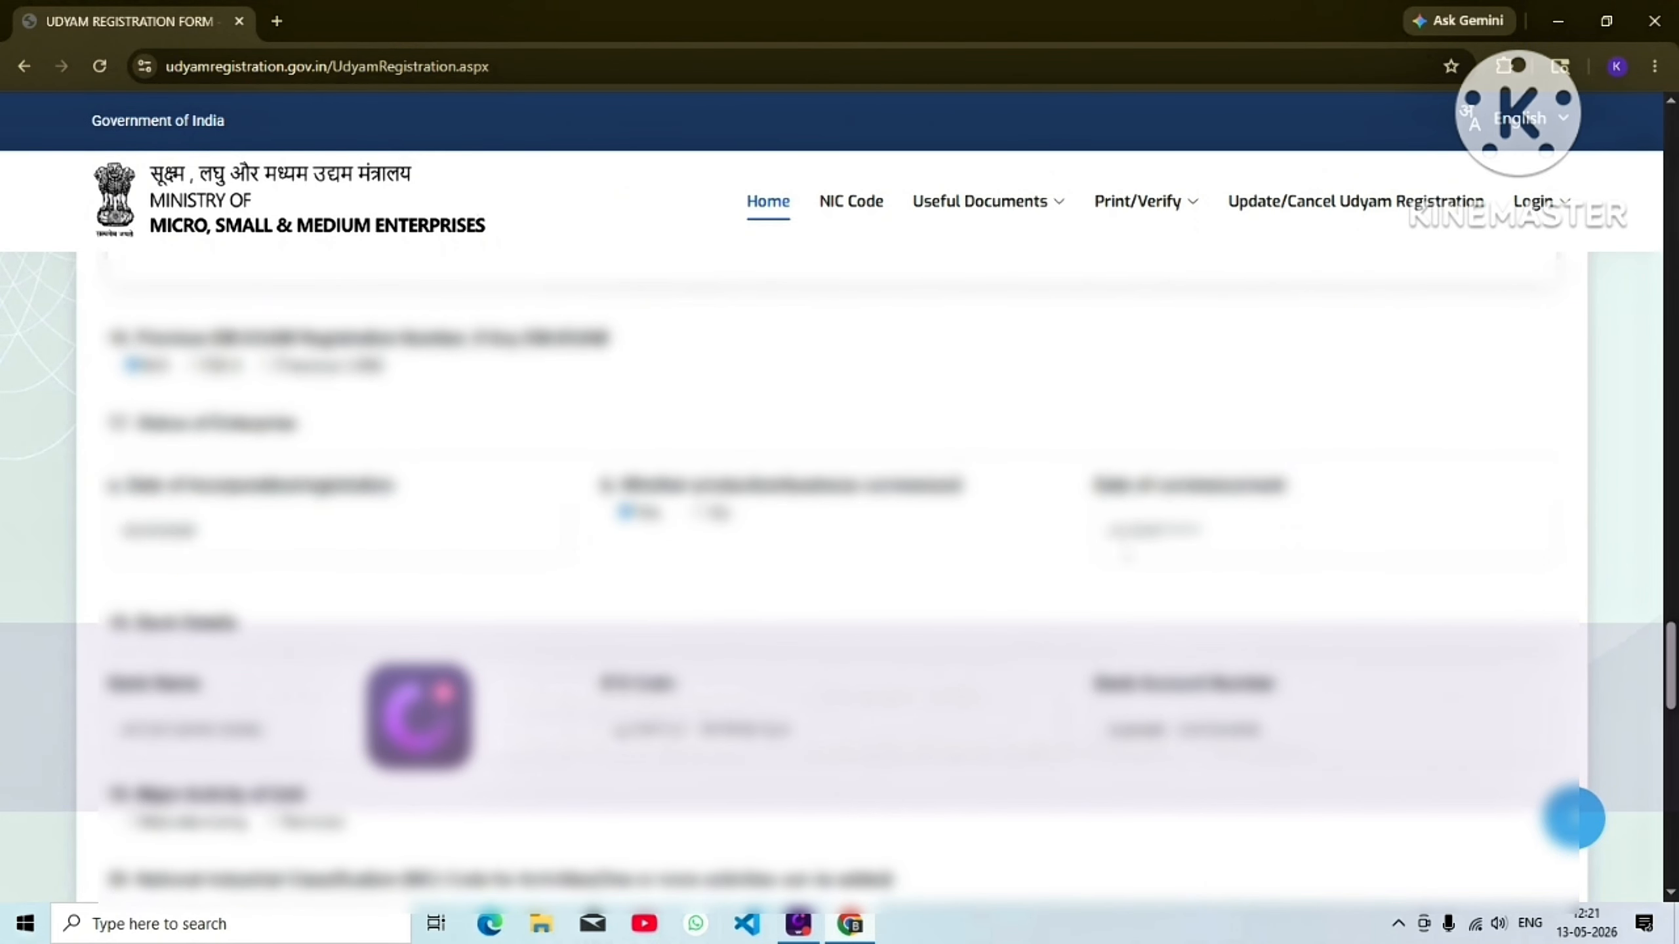
click(1138, 546)
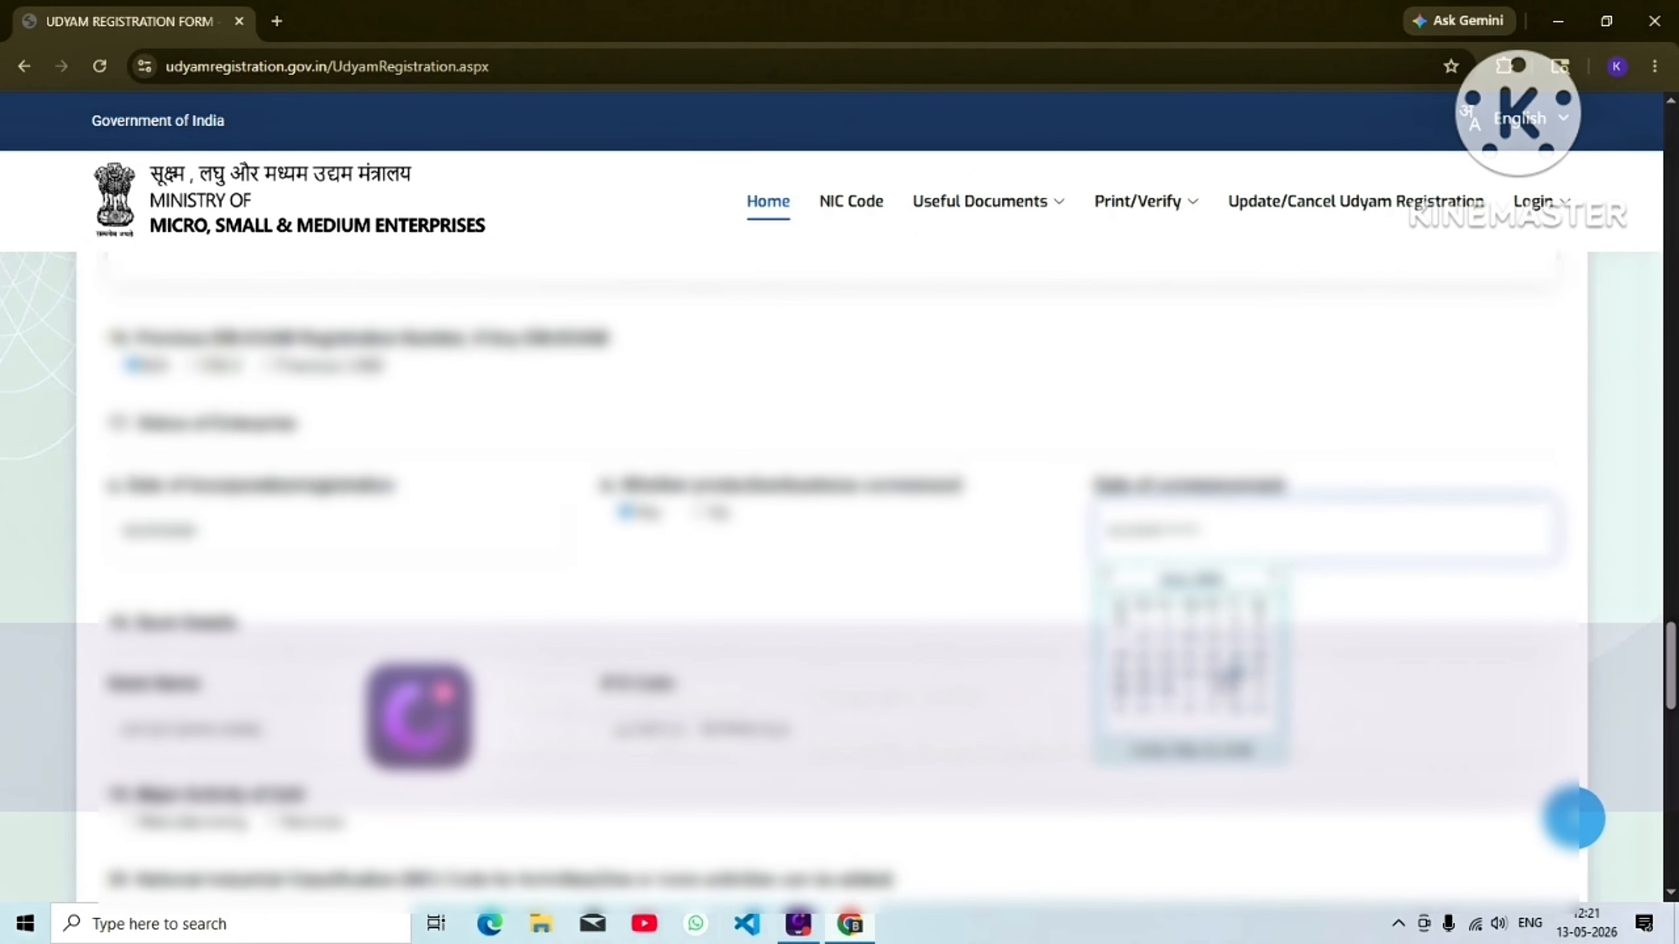
Set a past date of commencement from the previous month after the current-date warning
click(1212, 692)
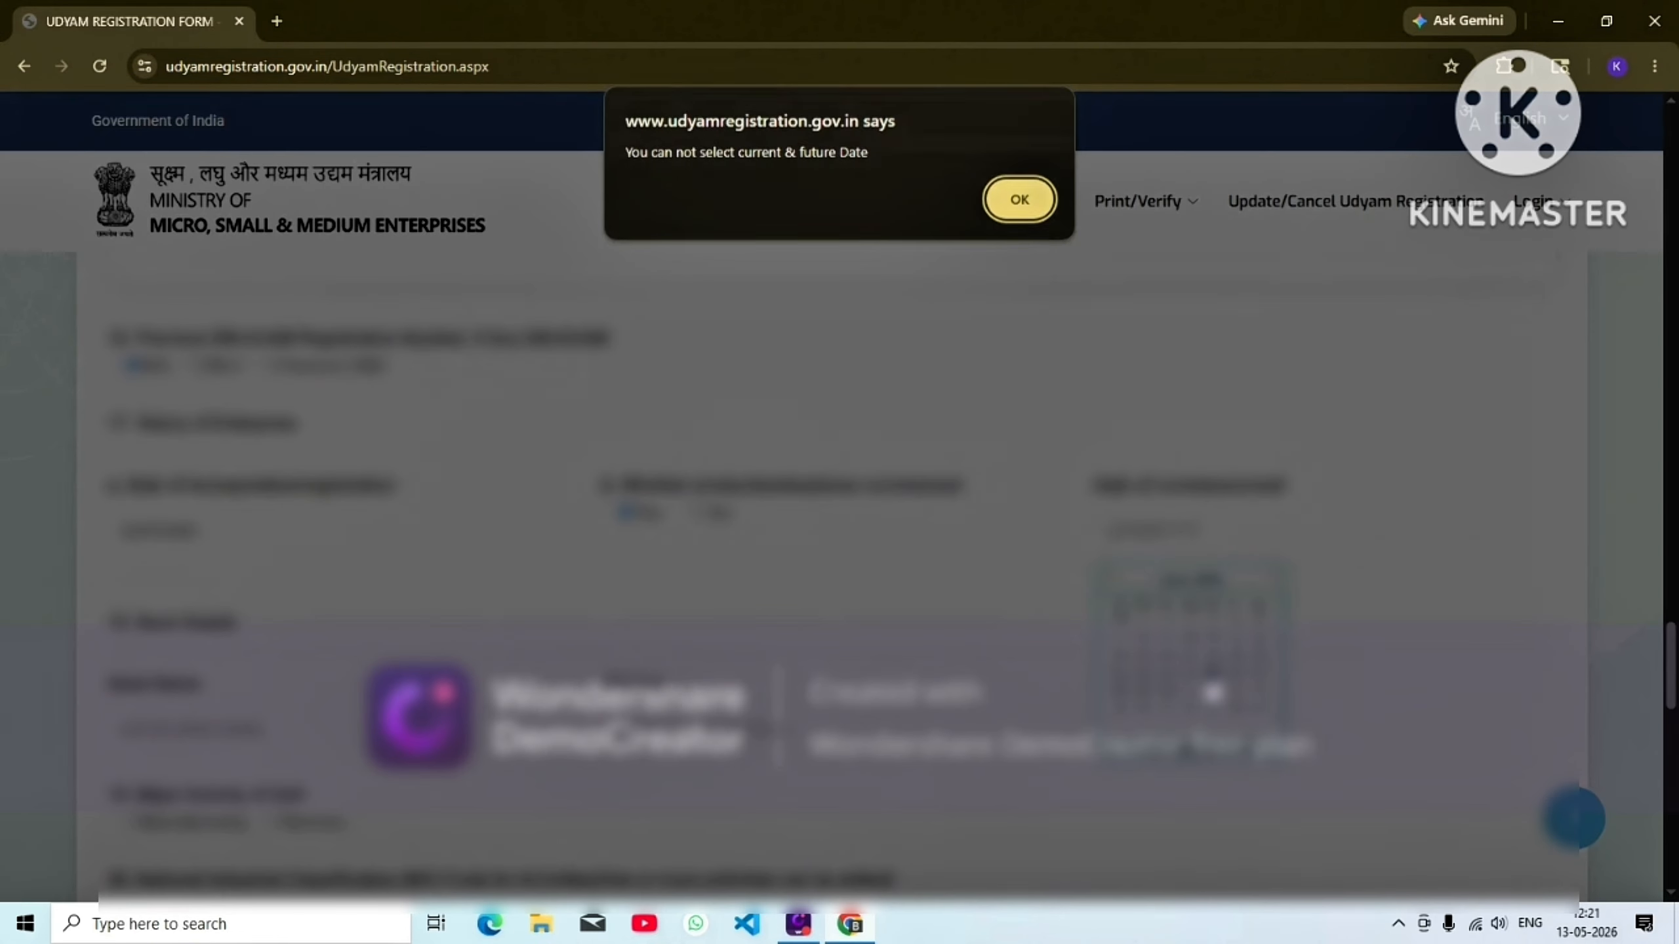
click(1023, 202)
click(1139, 537)
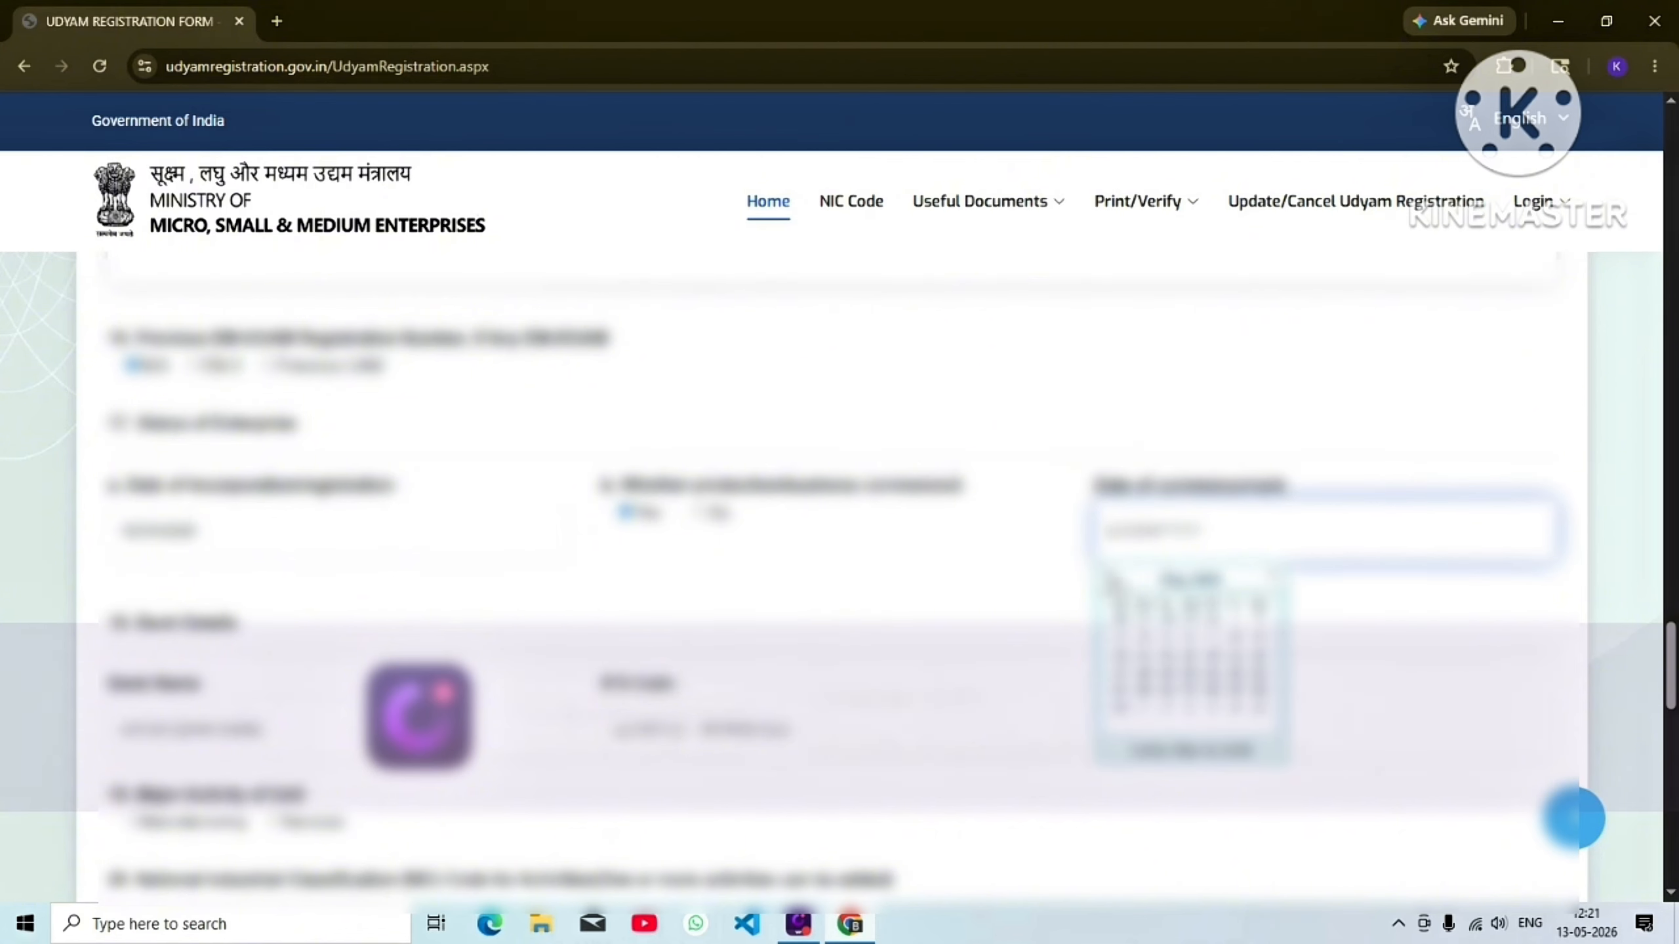
click(1111, 576)
click(1183, 669)
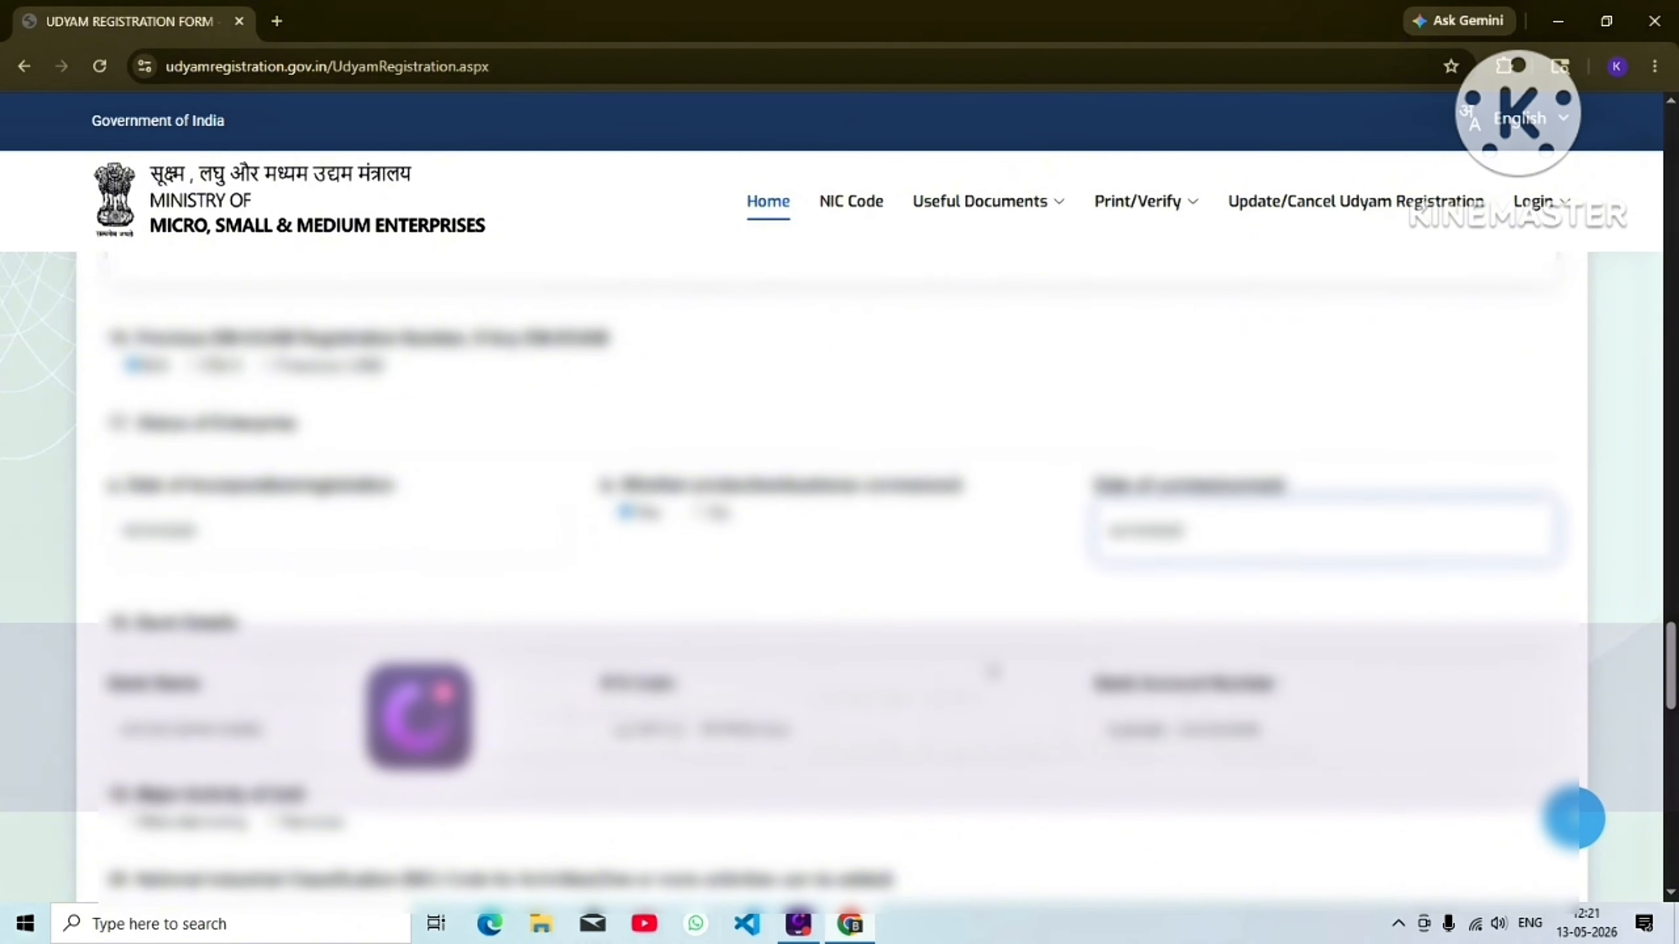
scroll(291, 619, down, 2)
click(263, 628)
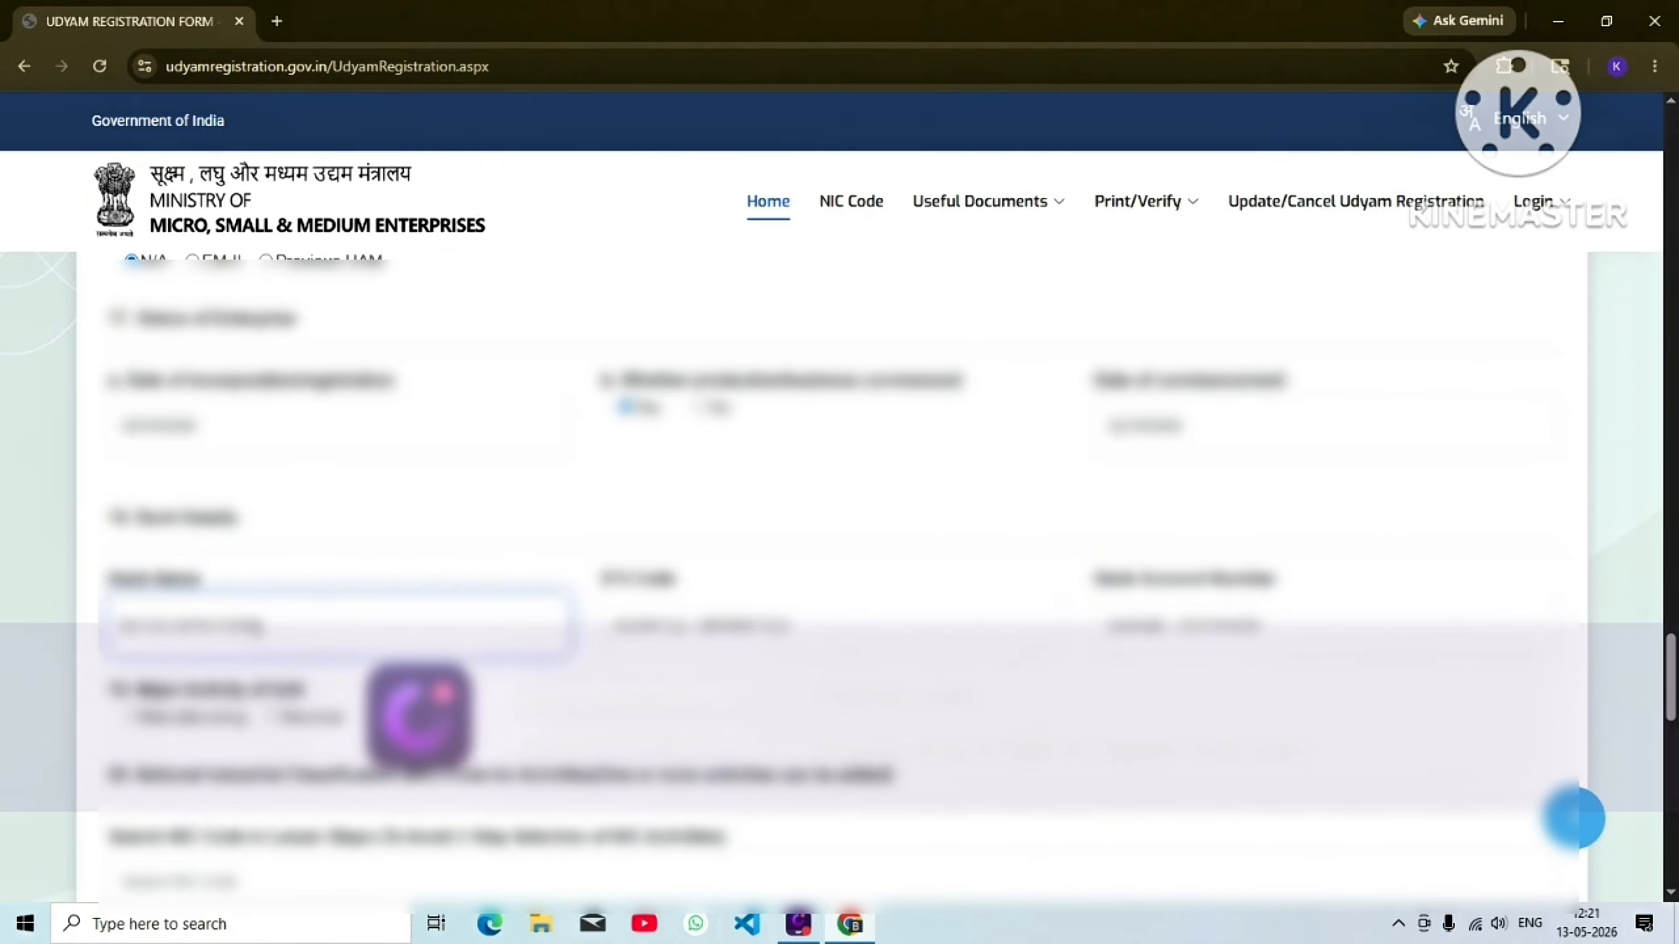
Enter the SBI bank name, IFS code and bank account number, correcting mistyped digits
text(SBI)
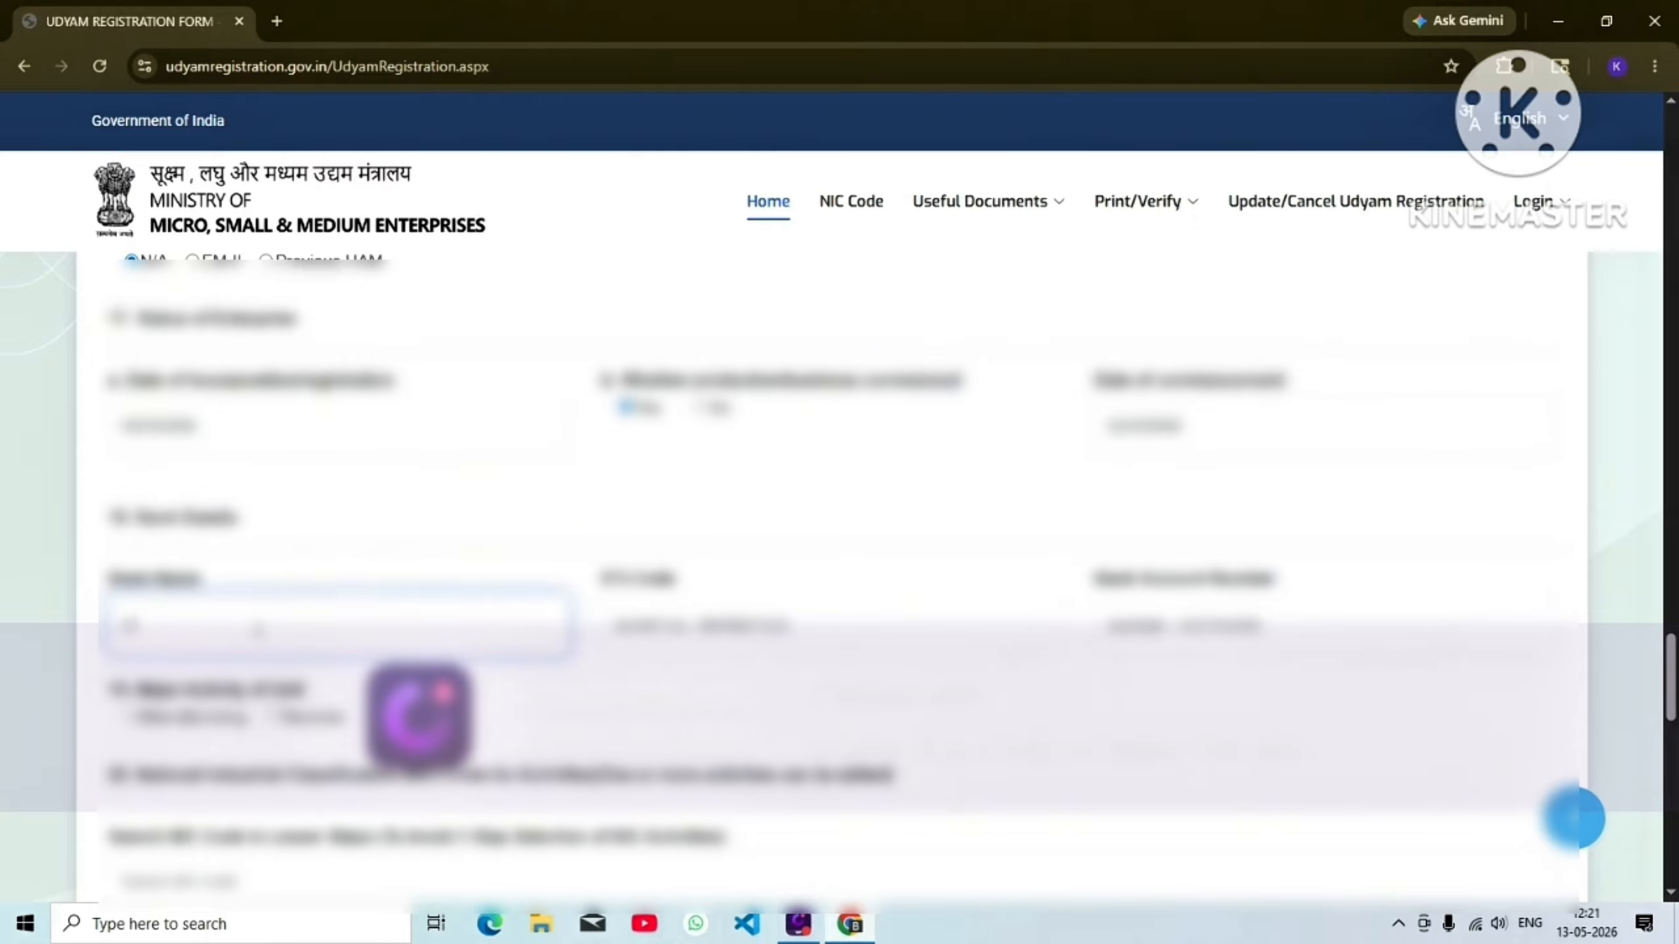
text(ANAR BANK OF)
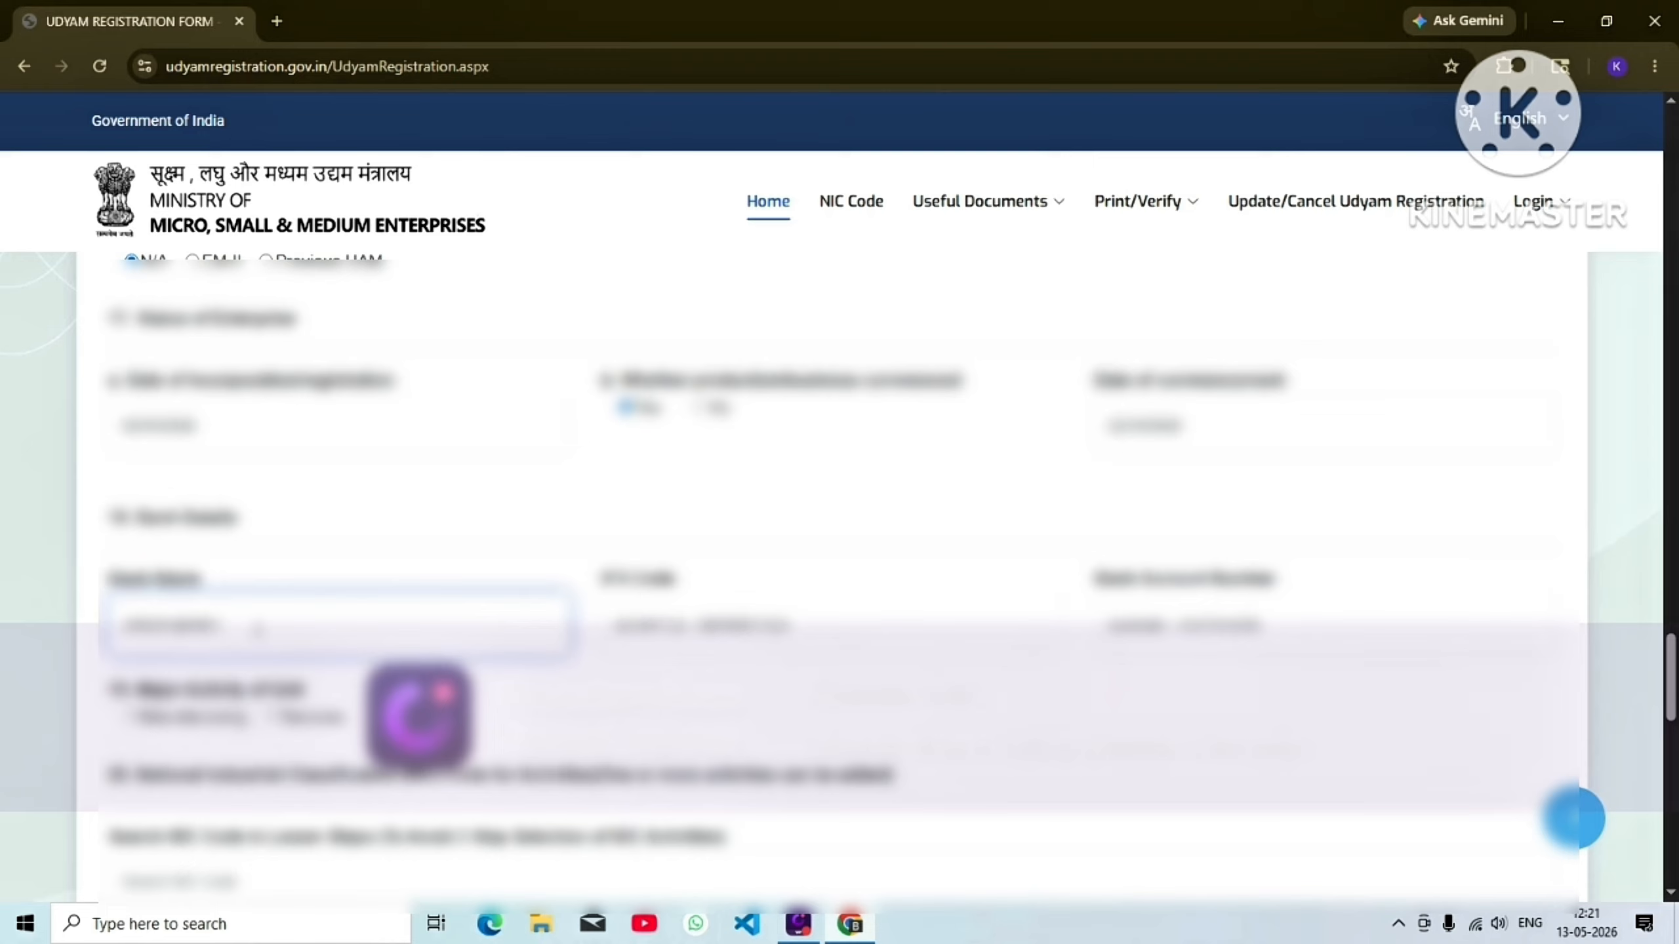
text(NDIA)
click(728, 607)
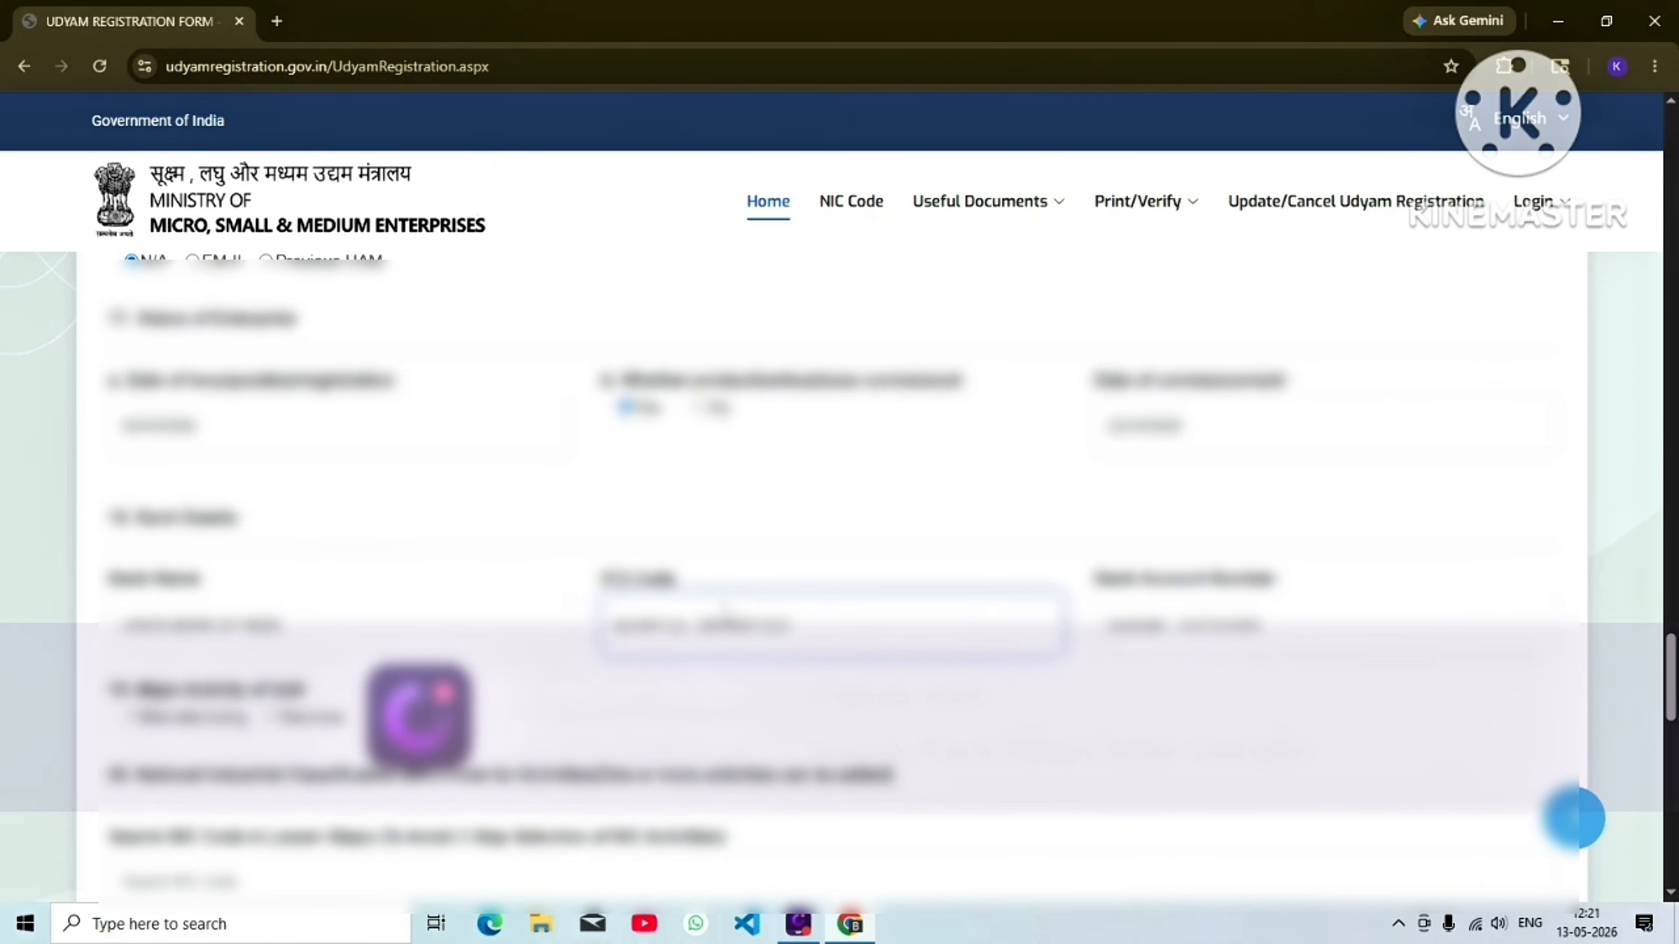
text(SBIN)
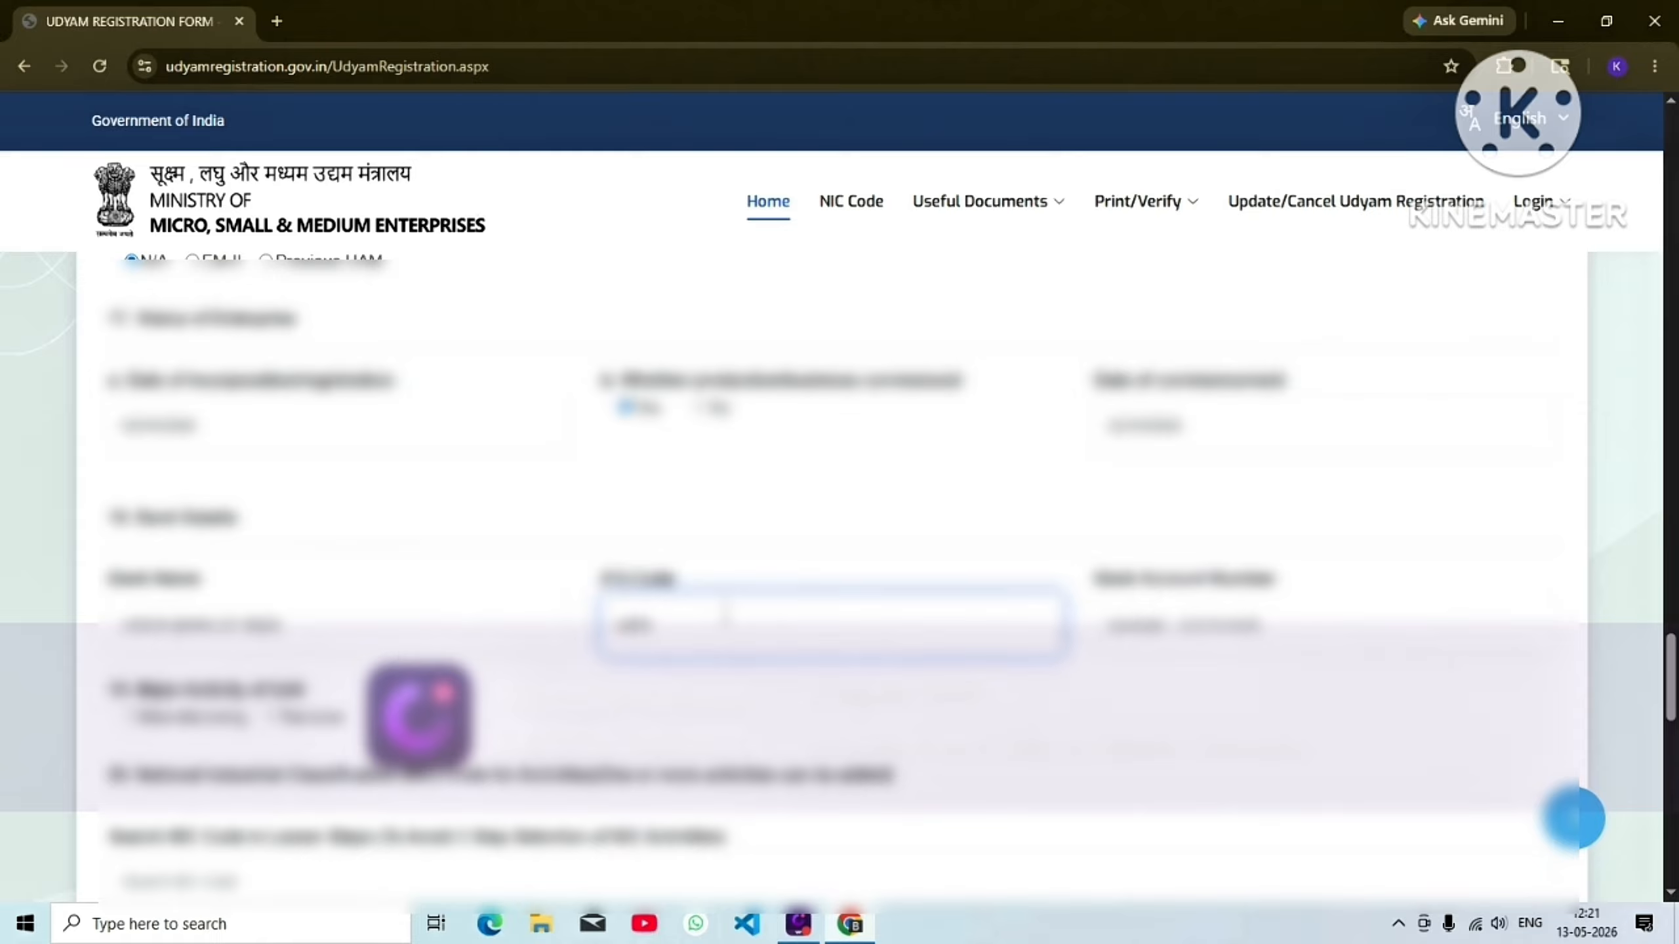
text(0000011)
click(1227, 627)
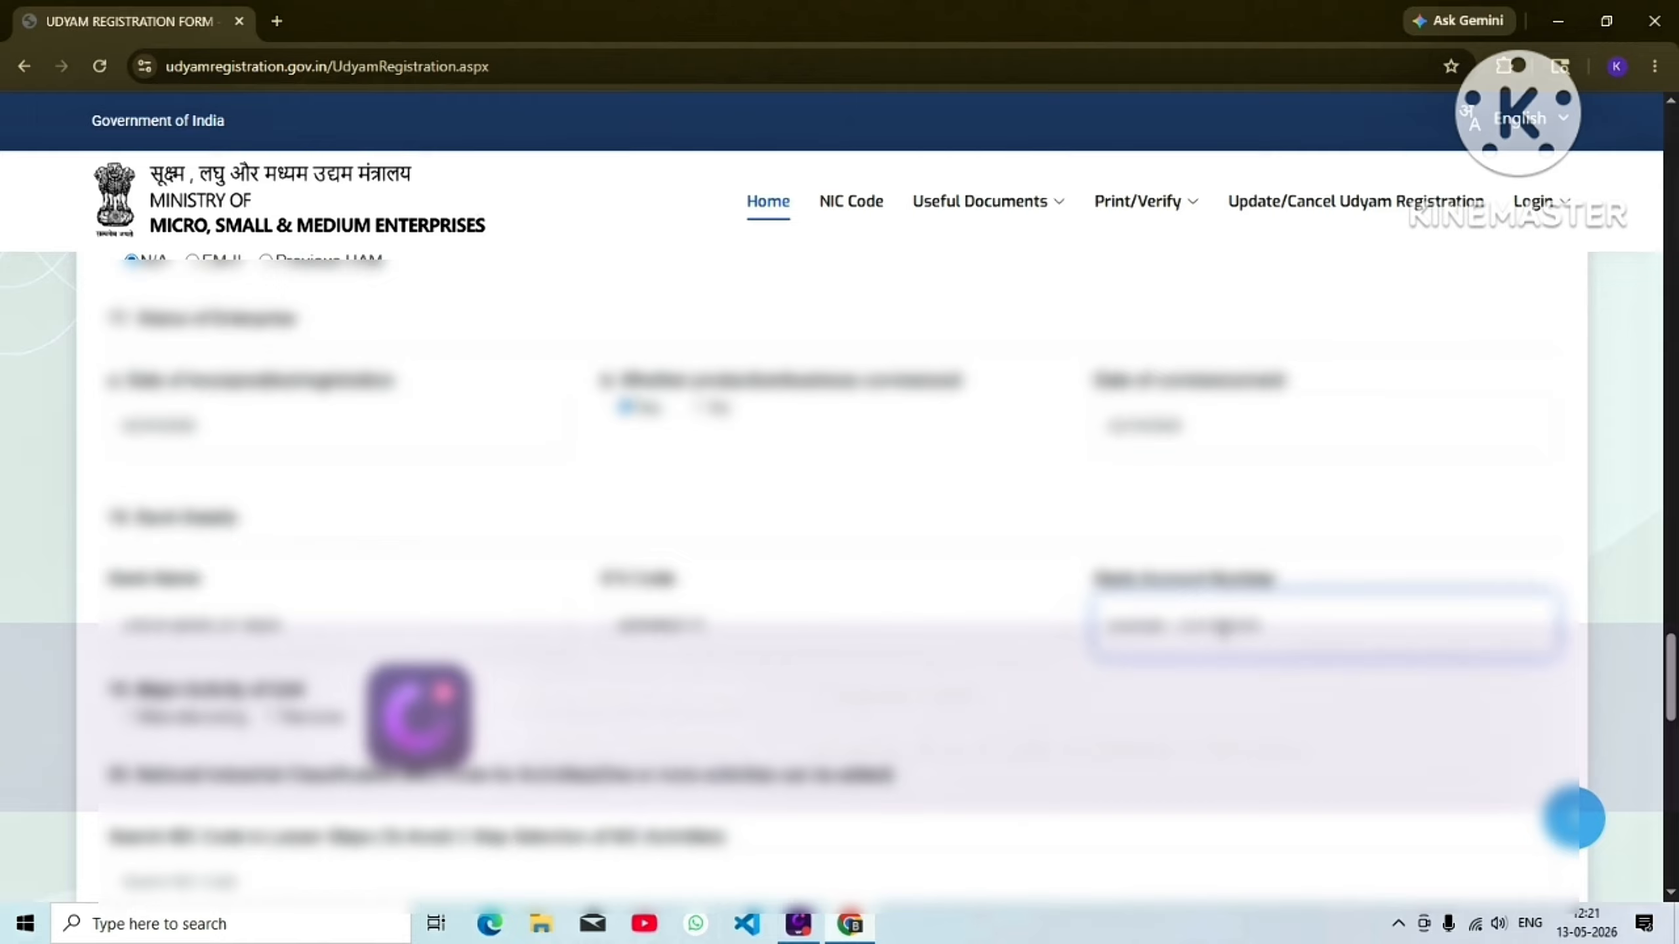
text(30)
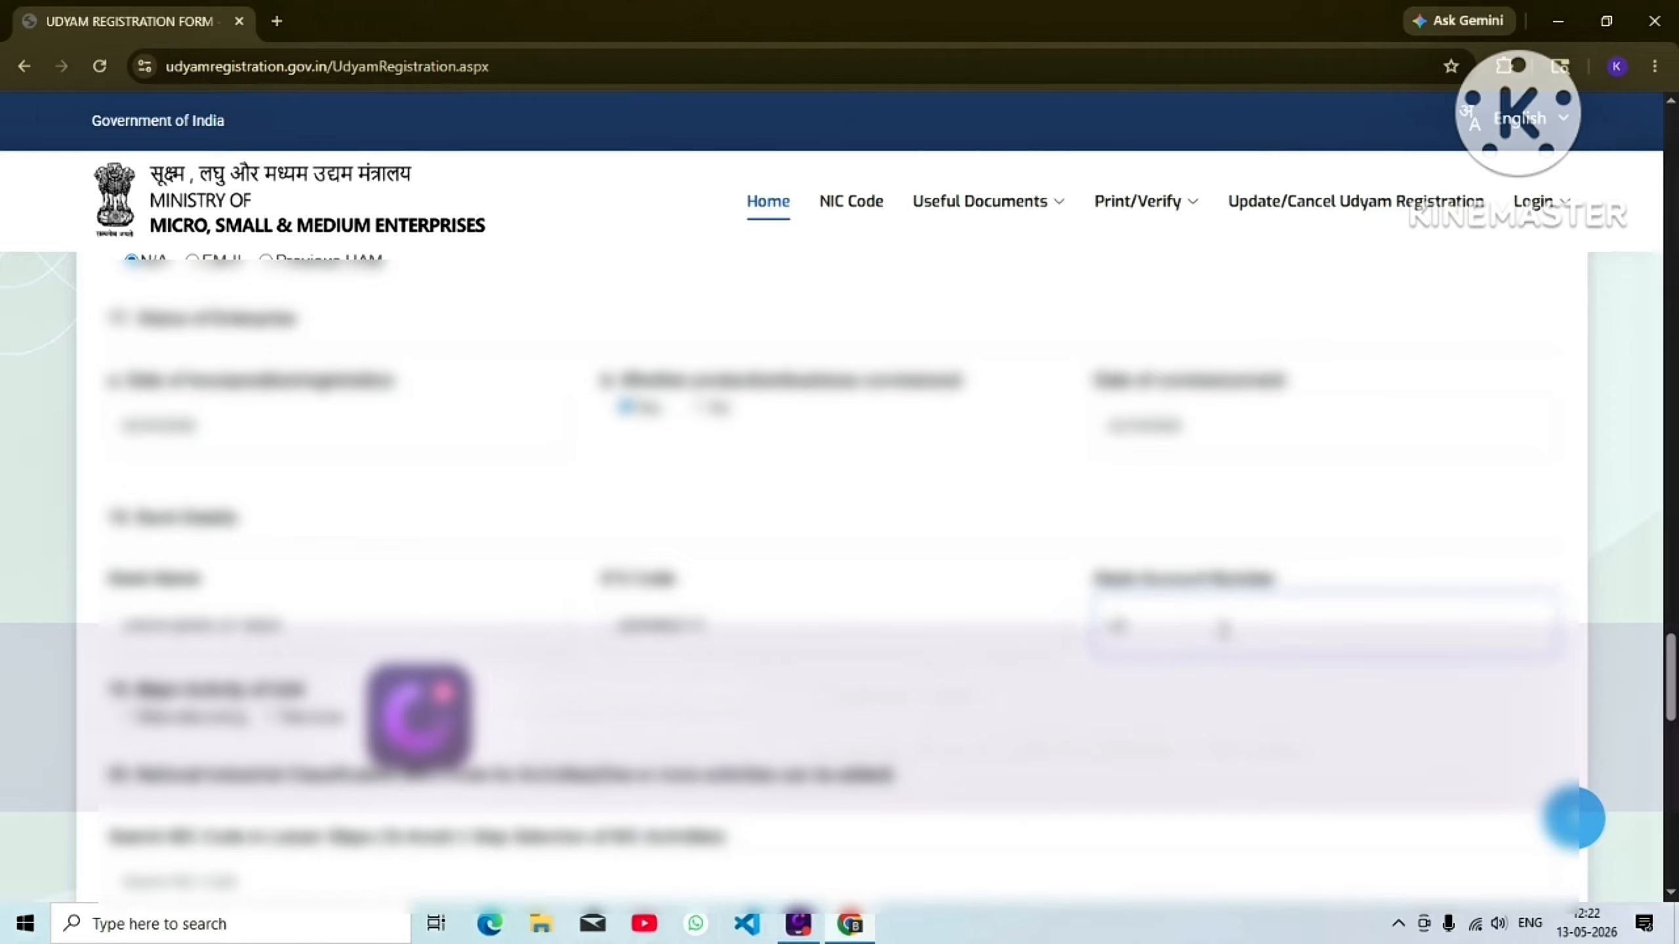
text(000)
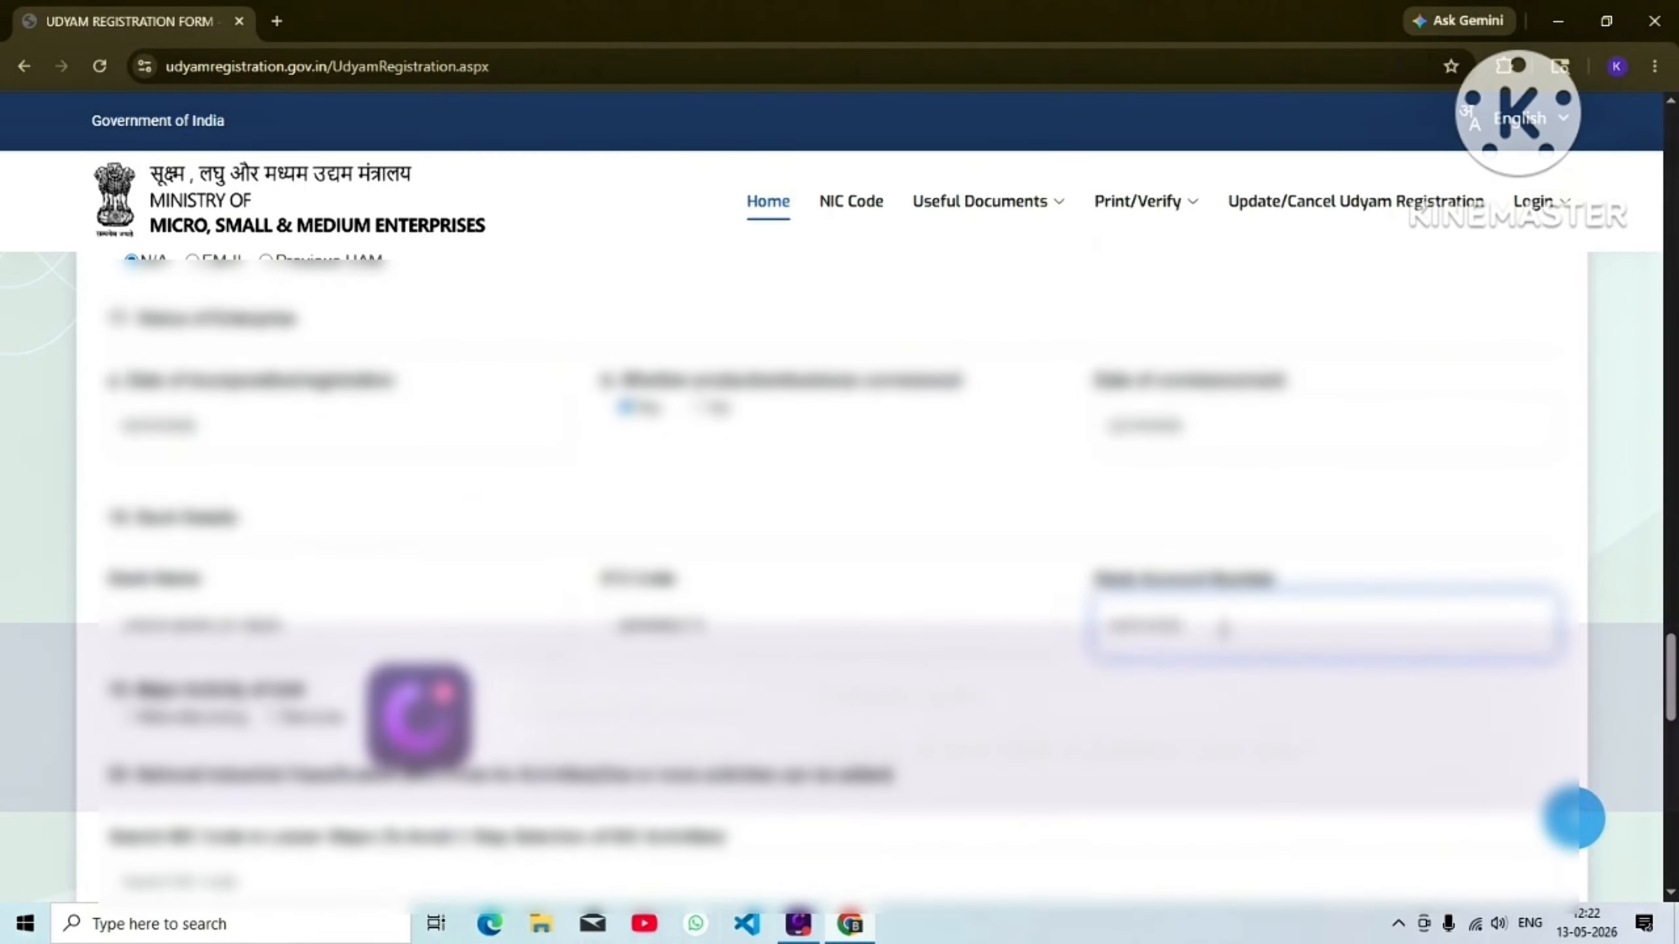
text(0000)
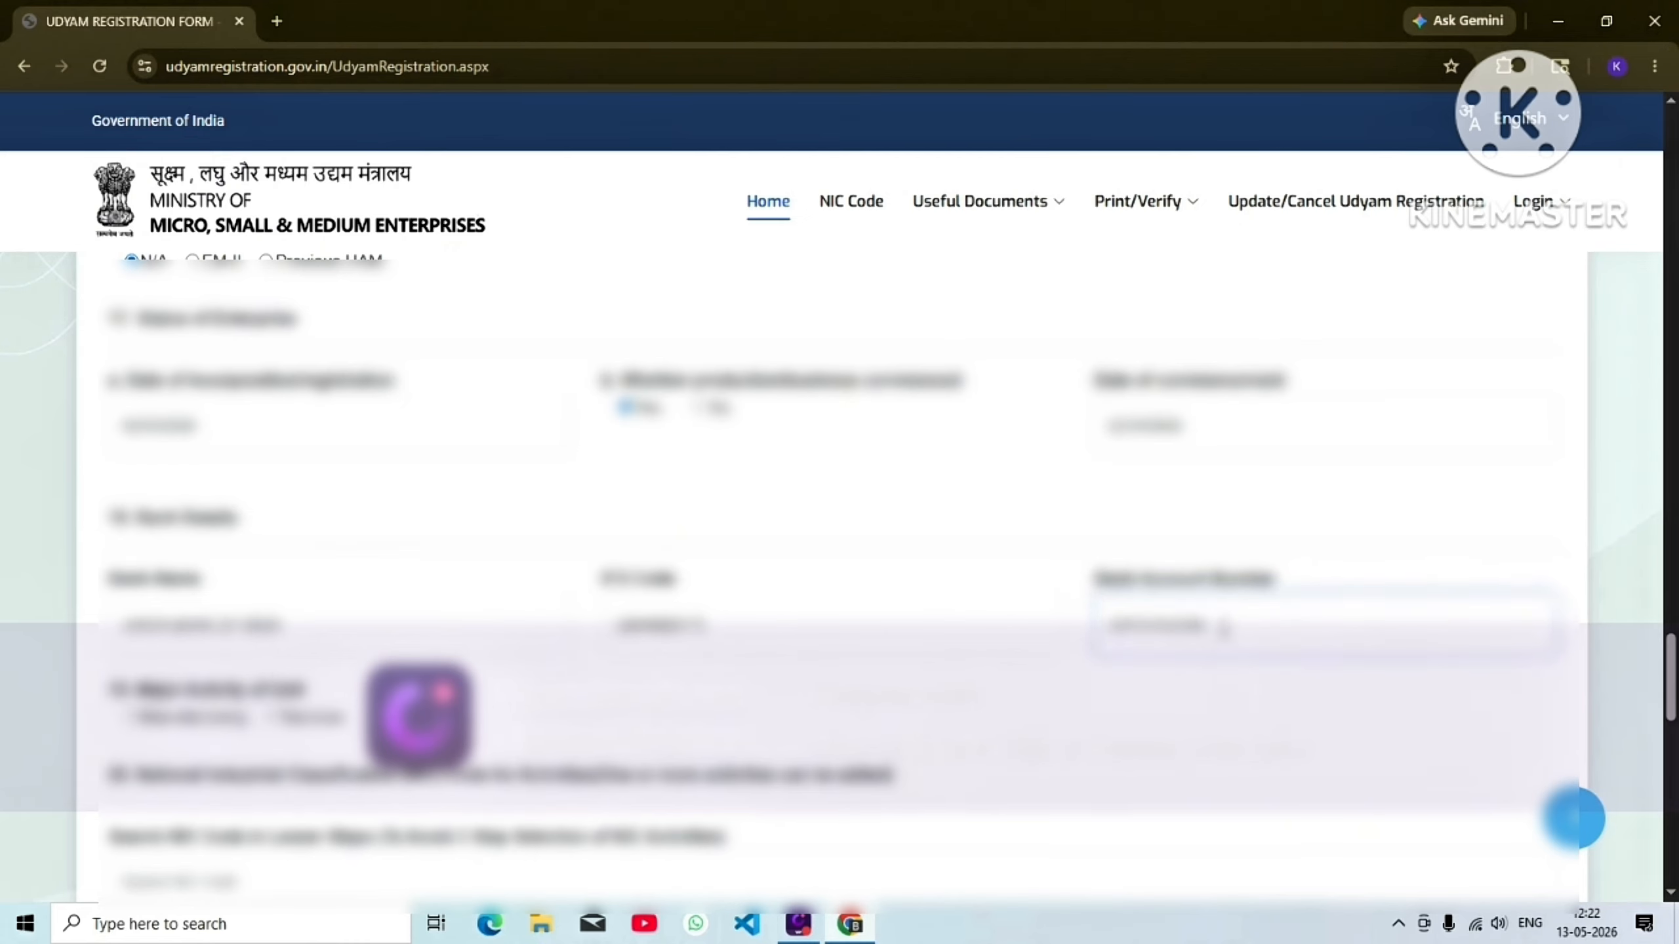
key(BackSpace)
key(BackSpace)
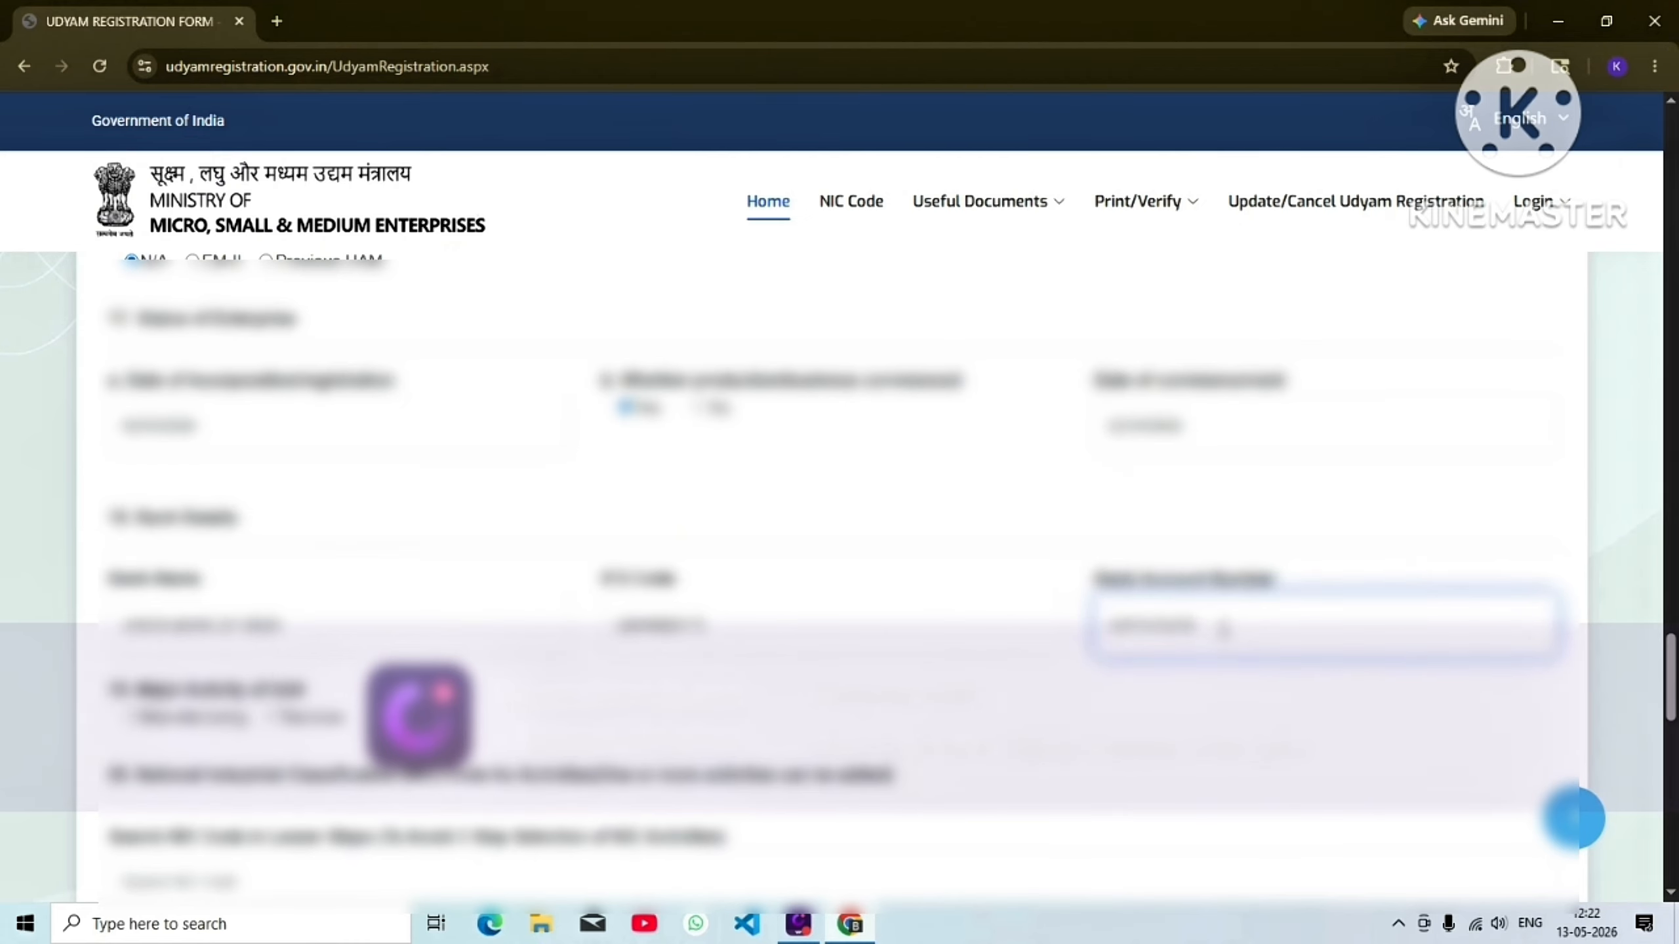
Finish the account number and choose Services as the unit's major activity
text(000)
scroll(391, 625, down, 2)
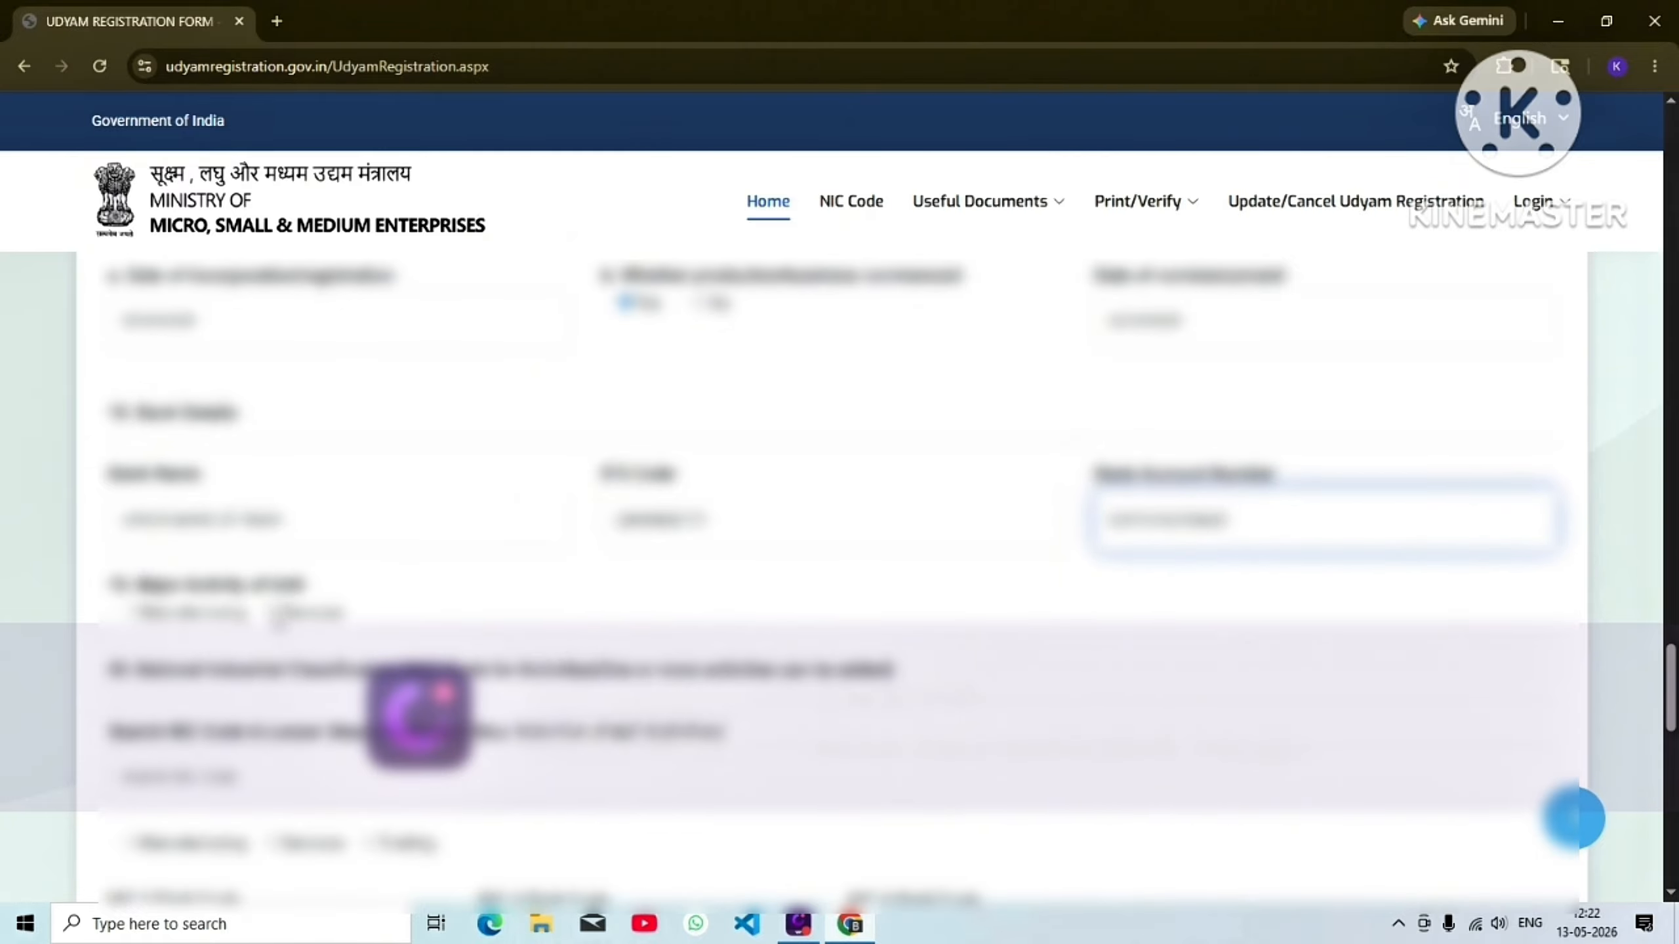
click(274, 614)
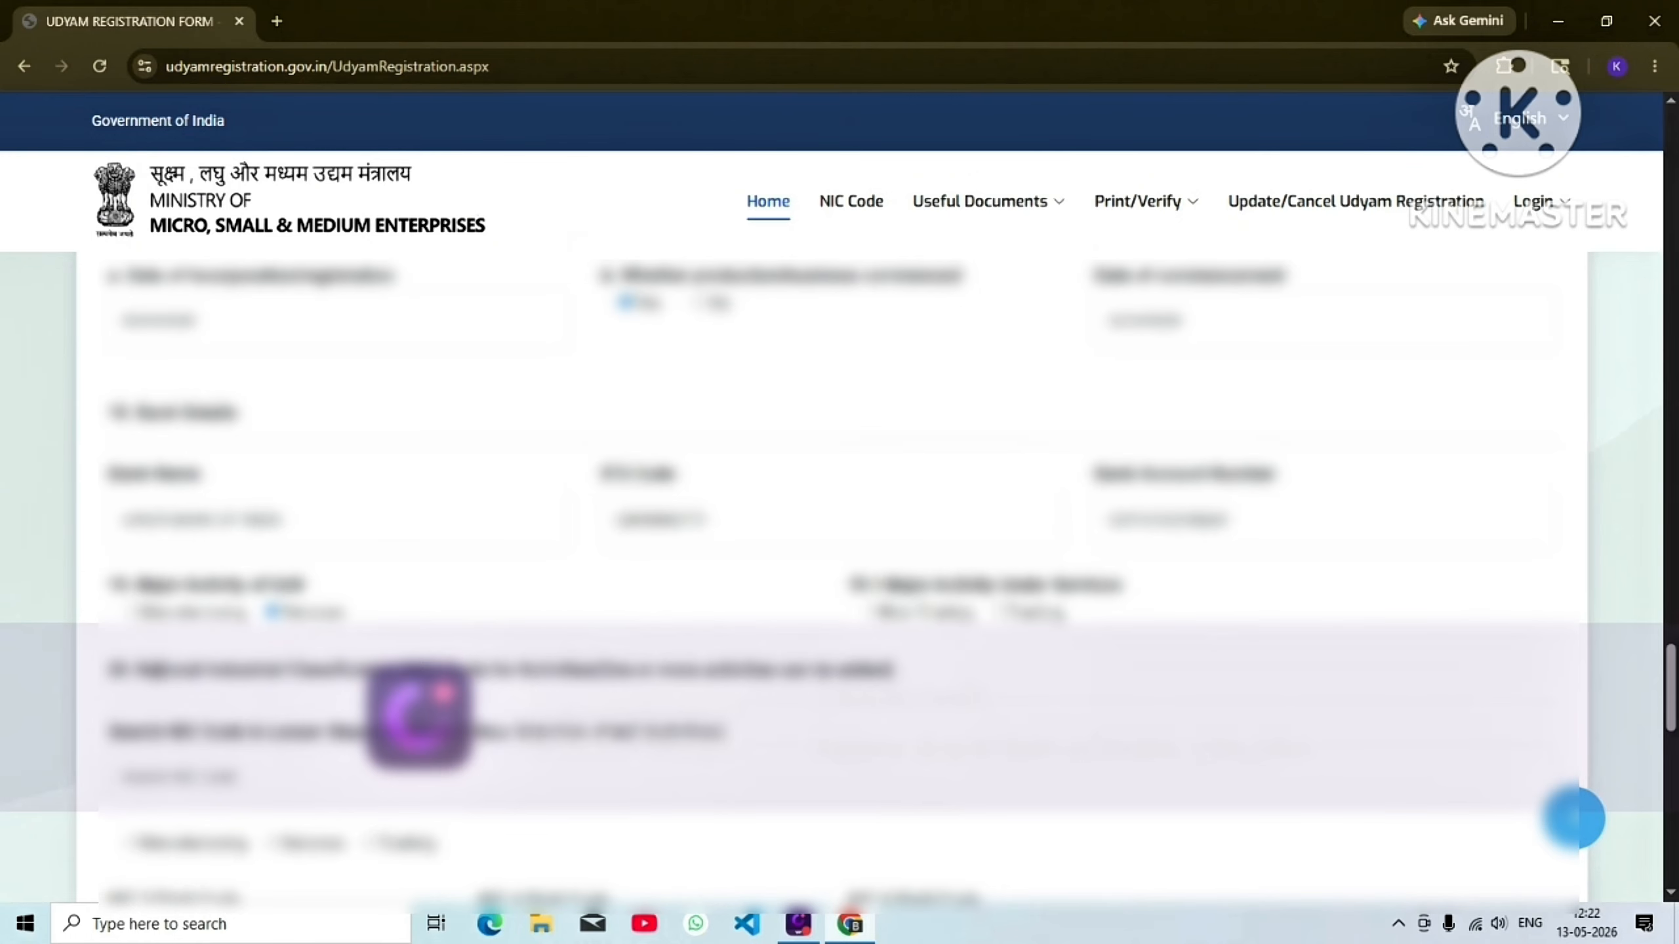
scroll(304, 691, down, 2)
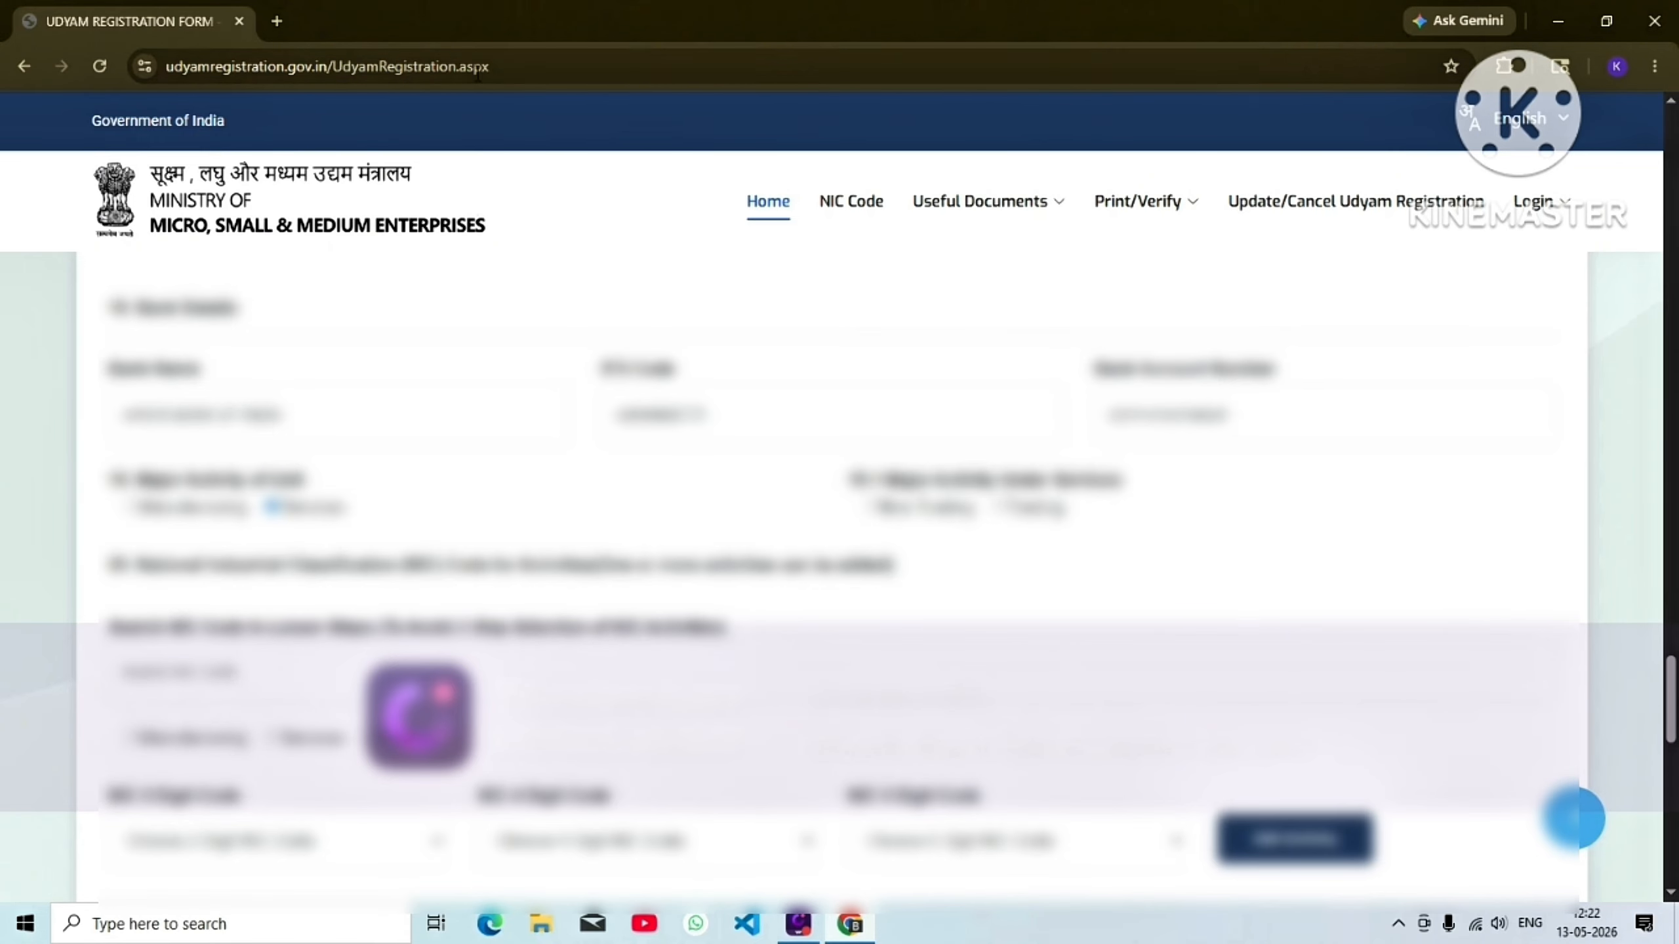
Search Google in a new tab for the internet cafe NIC code and expand the overview
click(276, 21)
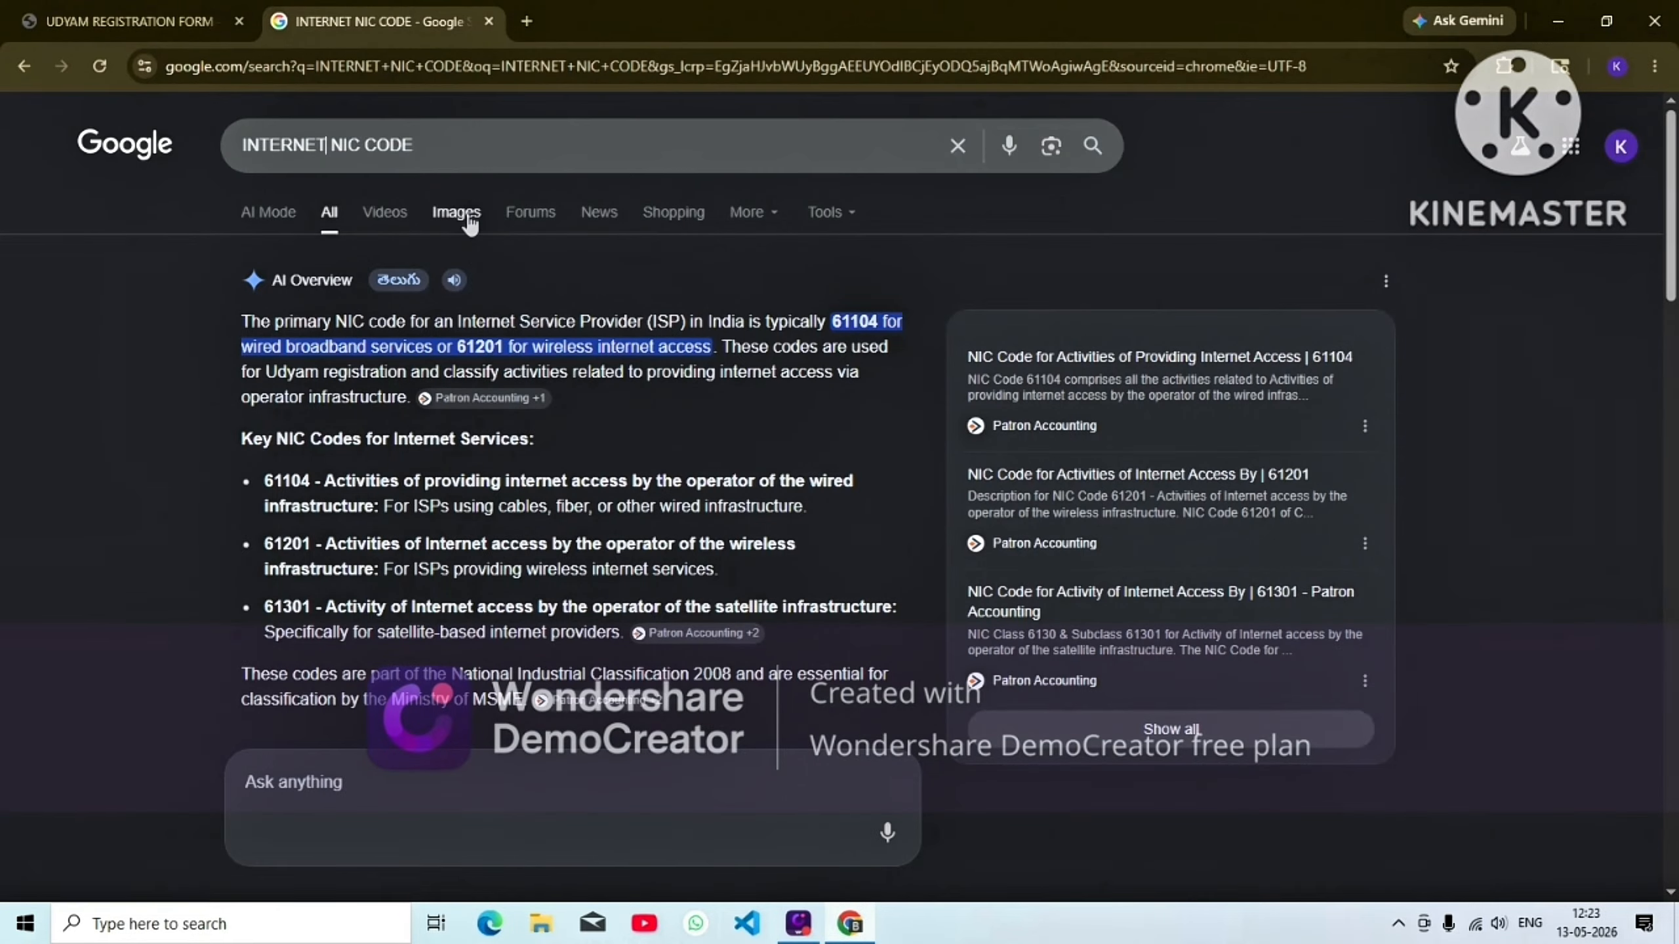
text(CAFE)
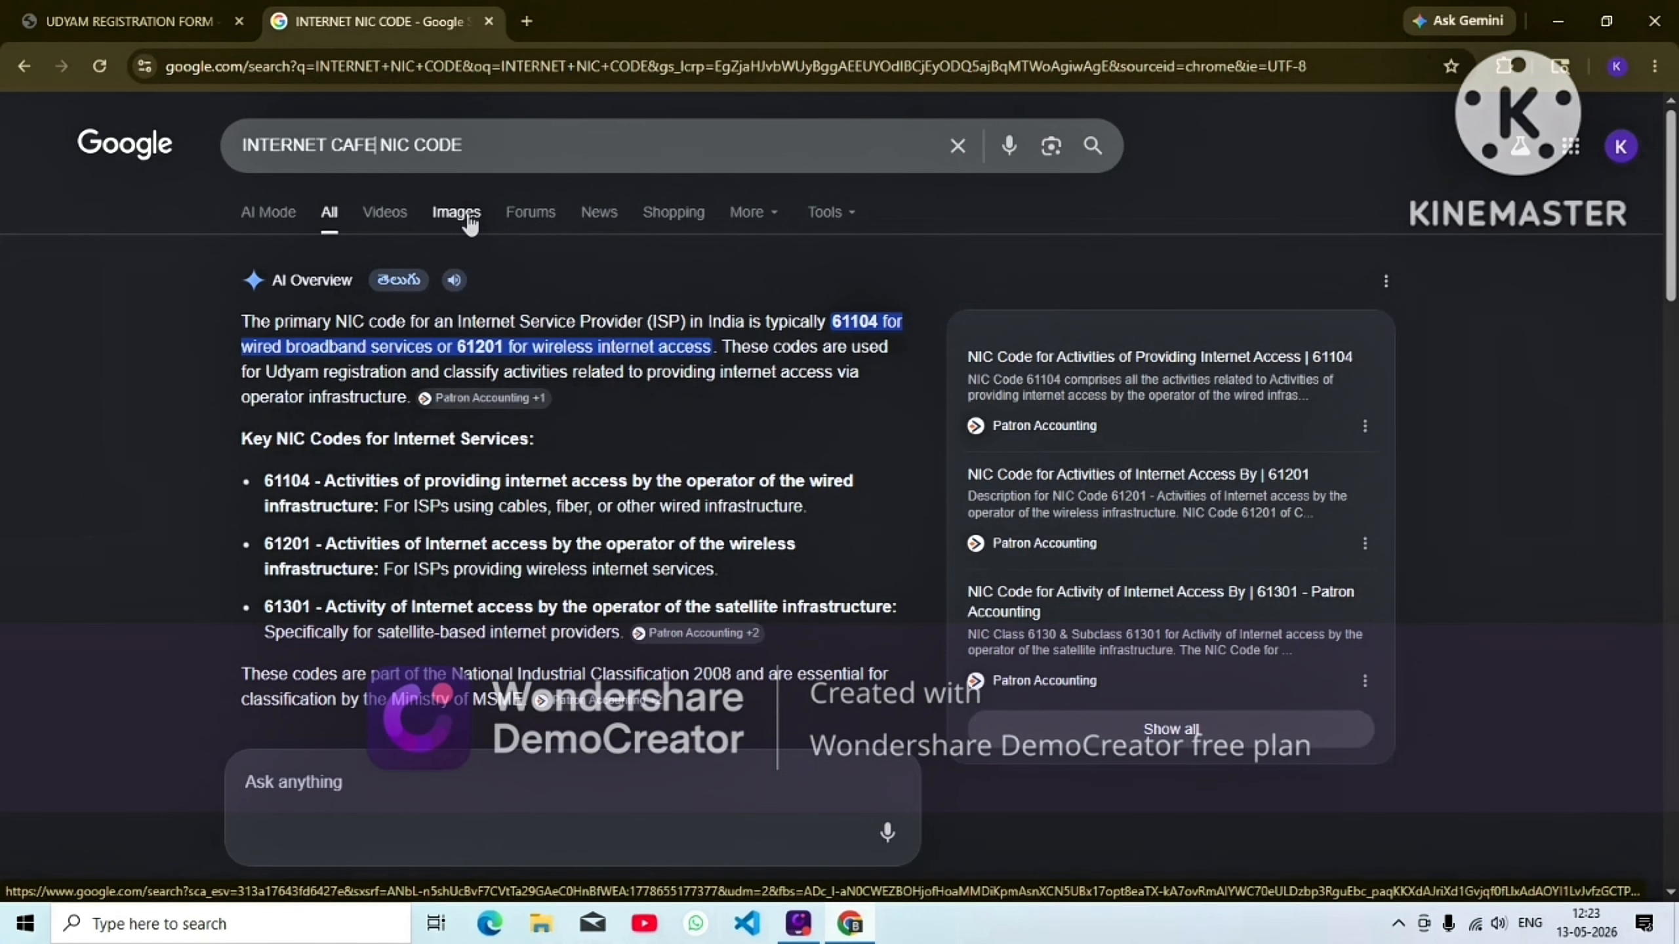
key(Return)
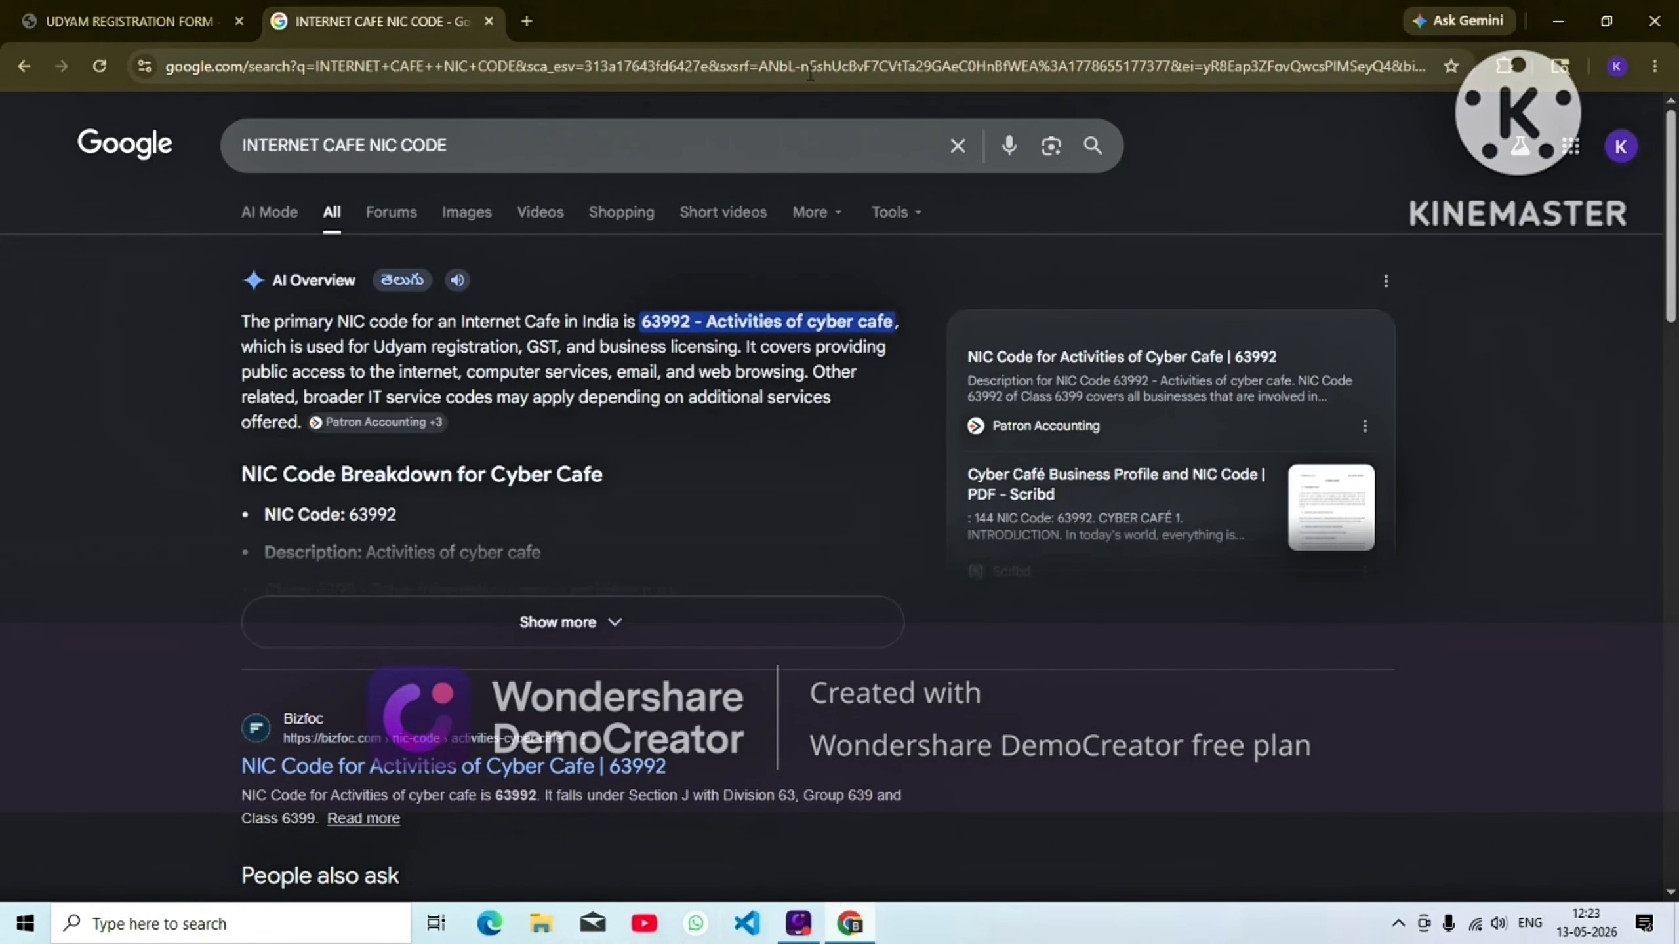
click(589, 635)
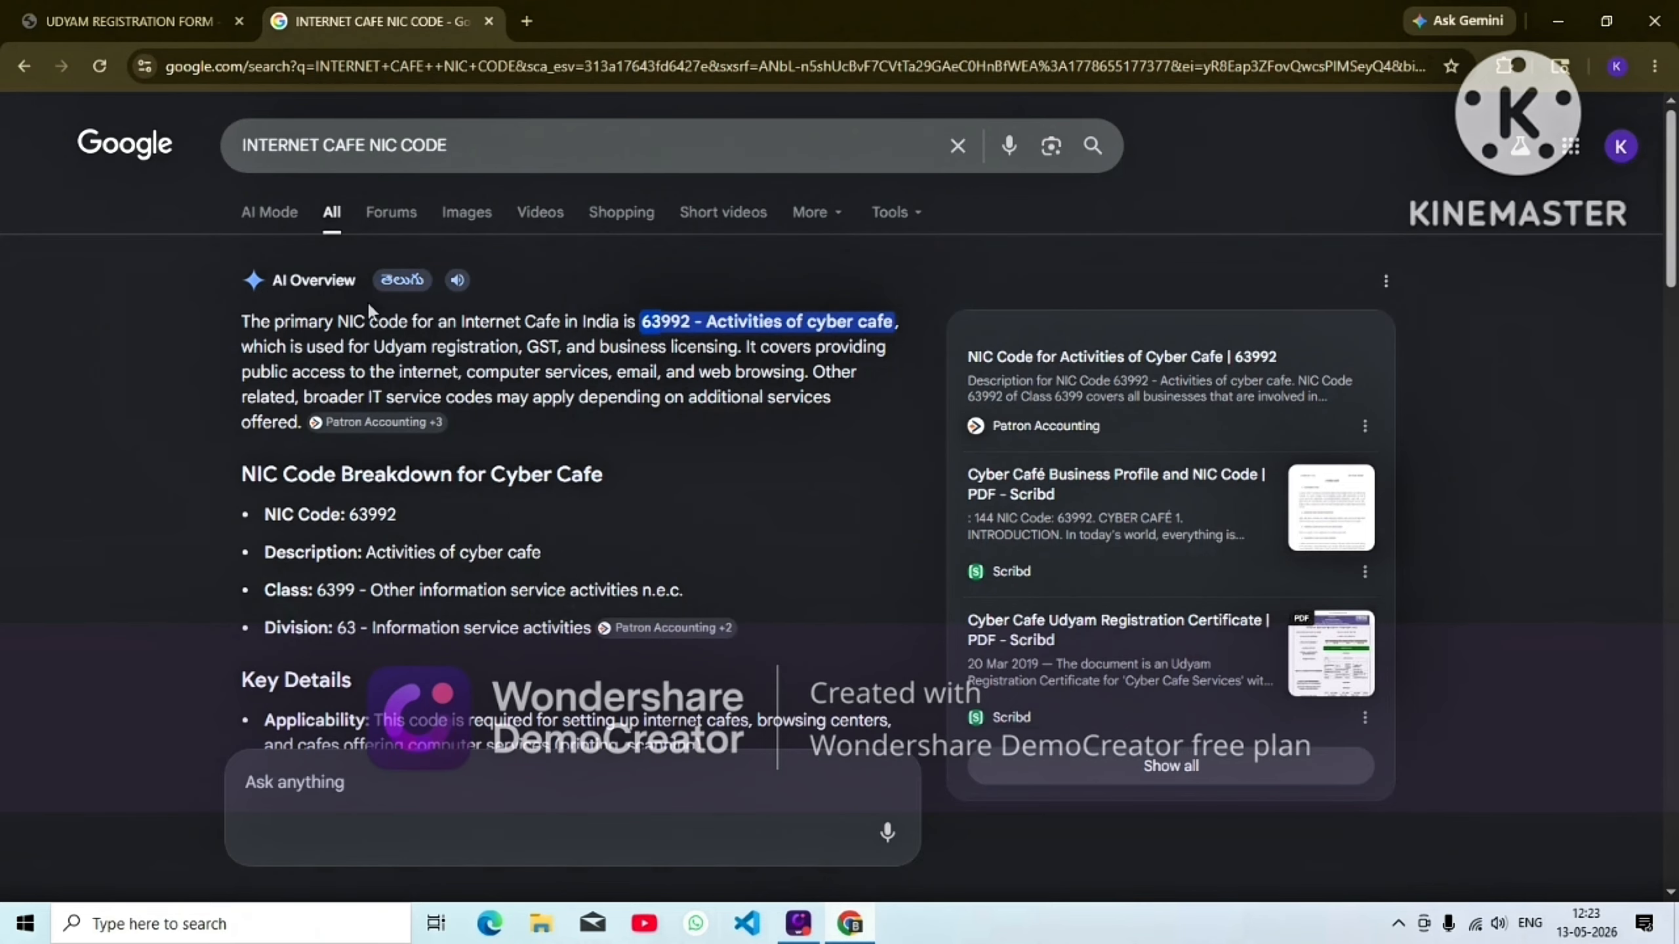
Choose Services and the 2-digit NIC code 63 for information service activities
click(133, 20)
scroll(233, 761, down, 3)
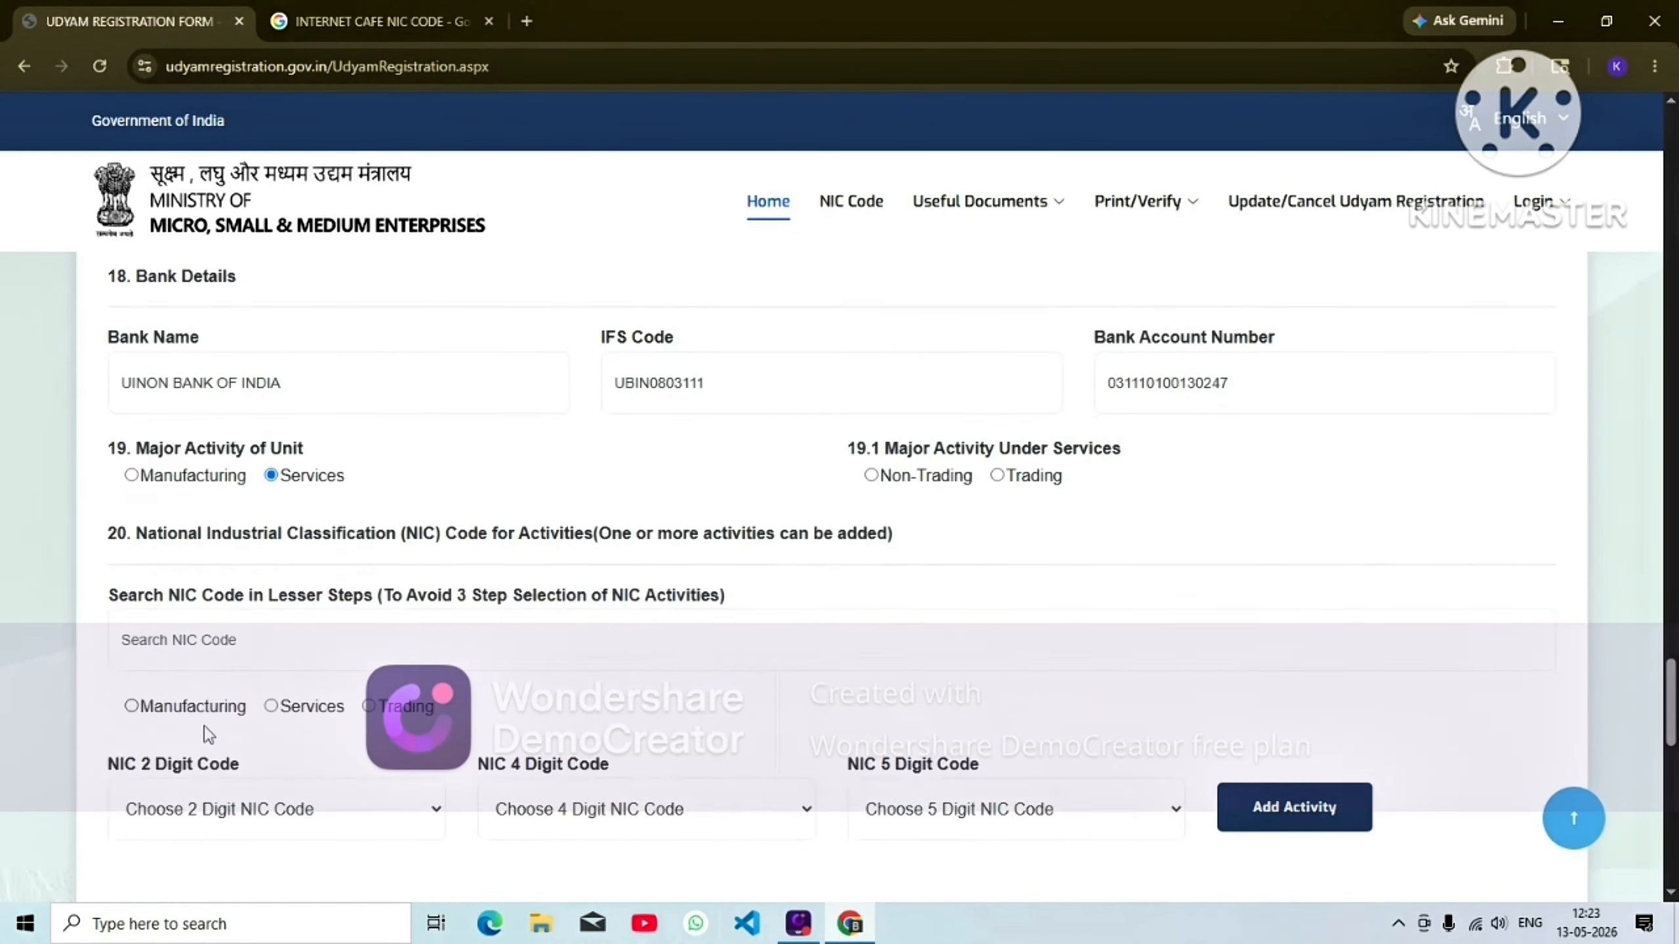
click(270, 529)
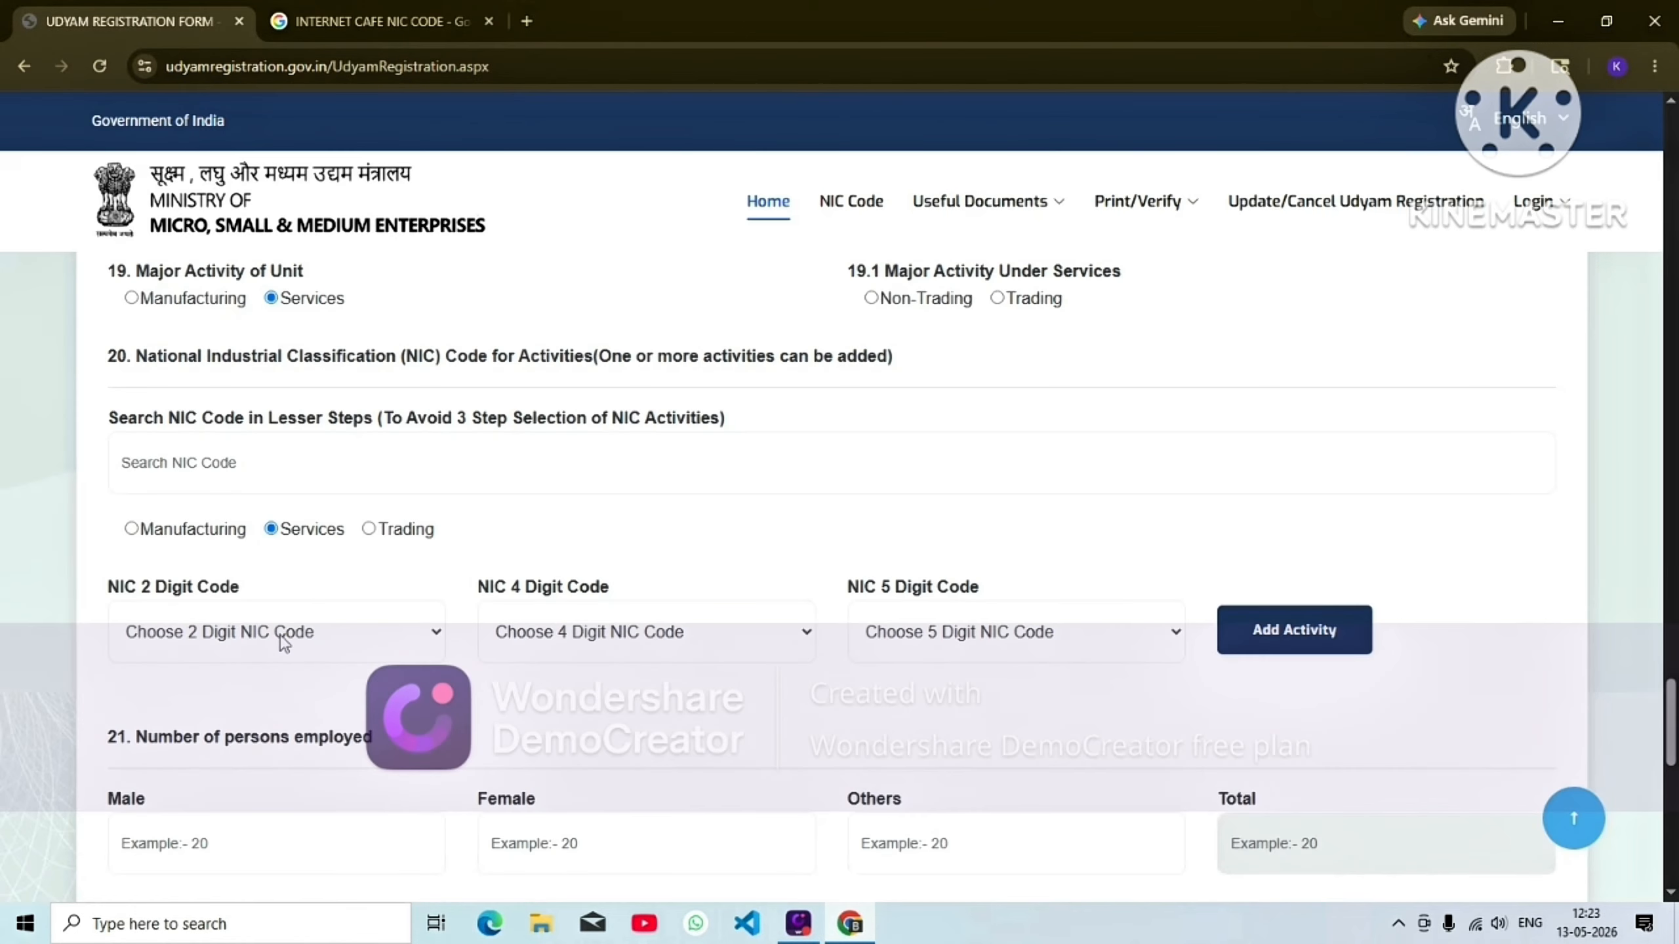
click(280, 636)
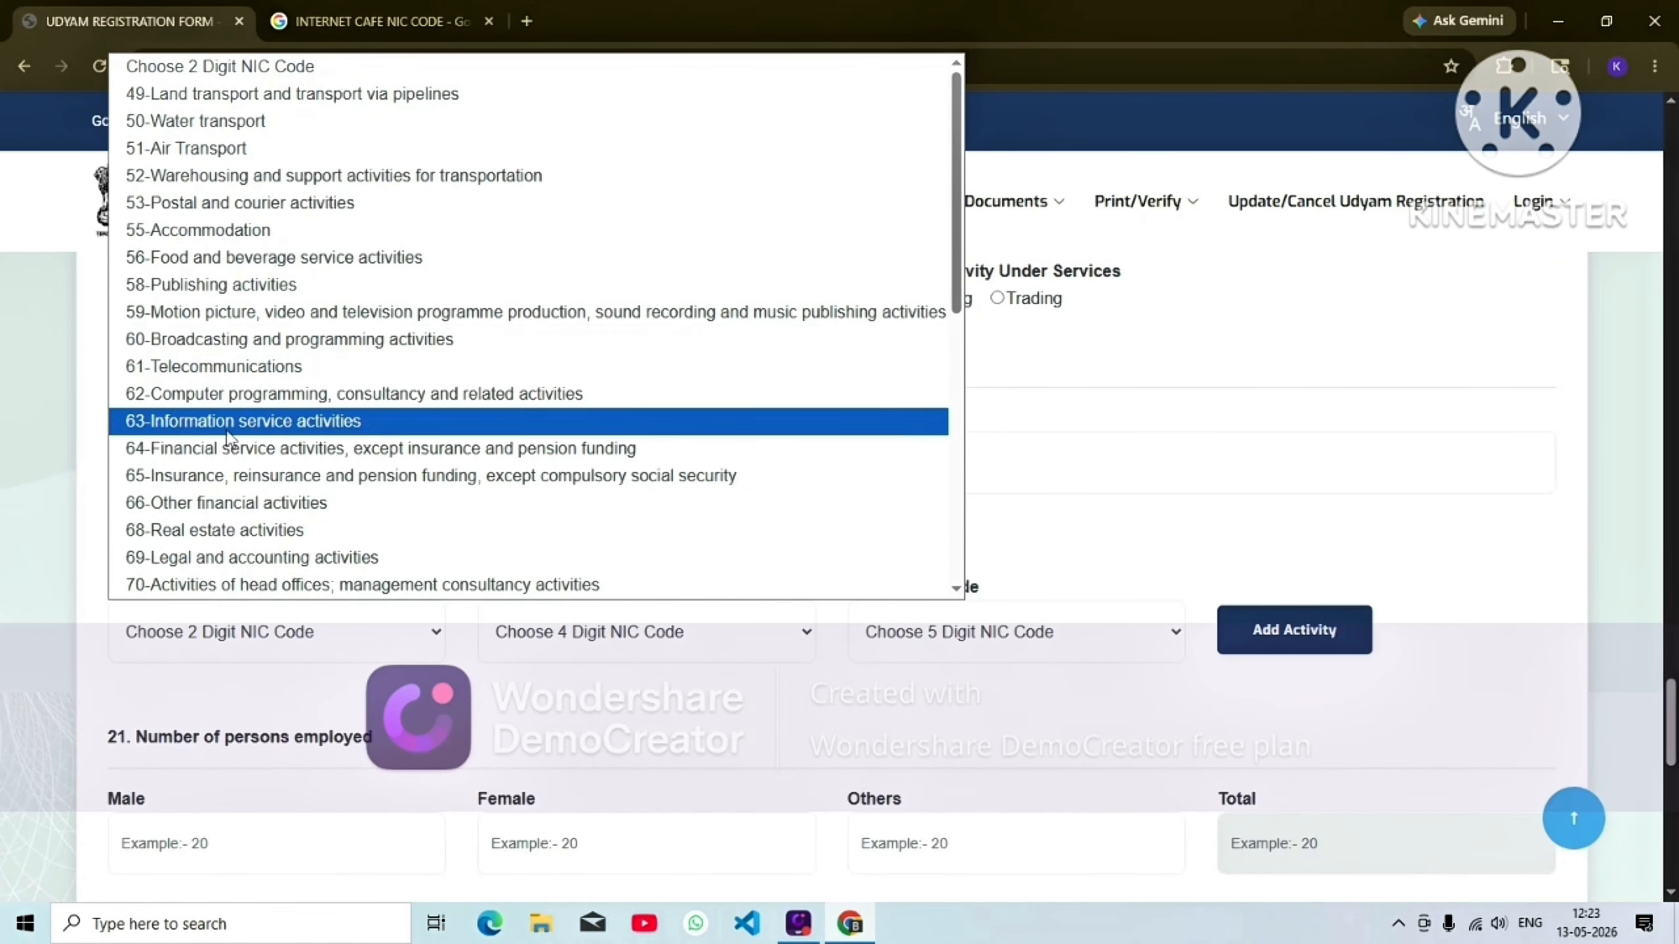
click(258, 426)
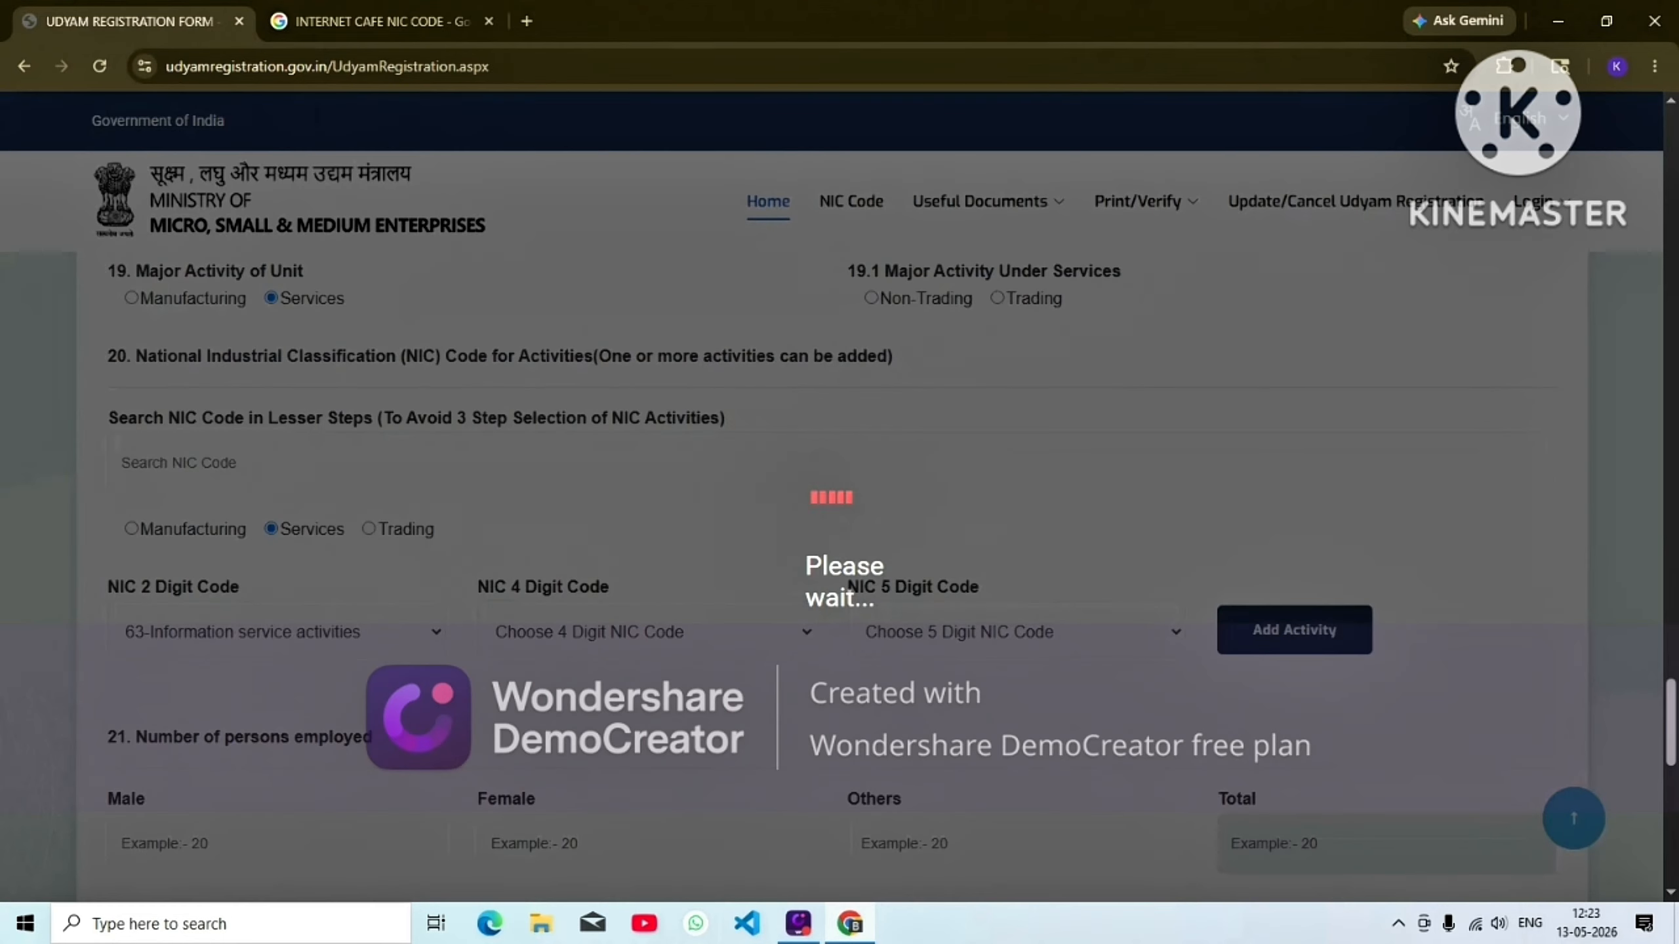
click(370, 21)
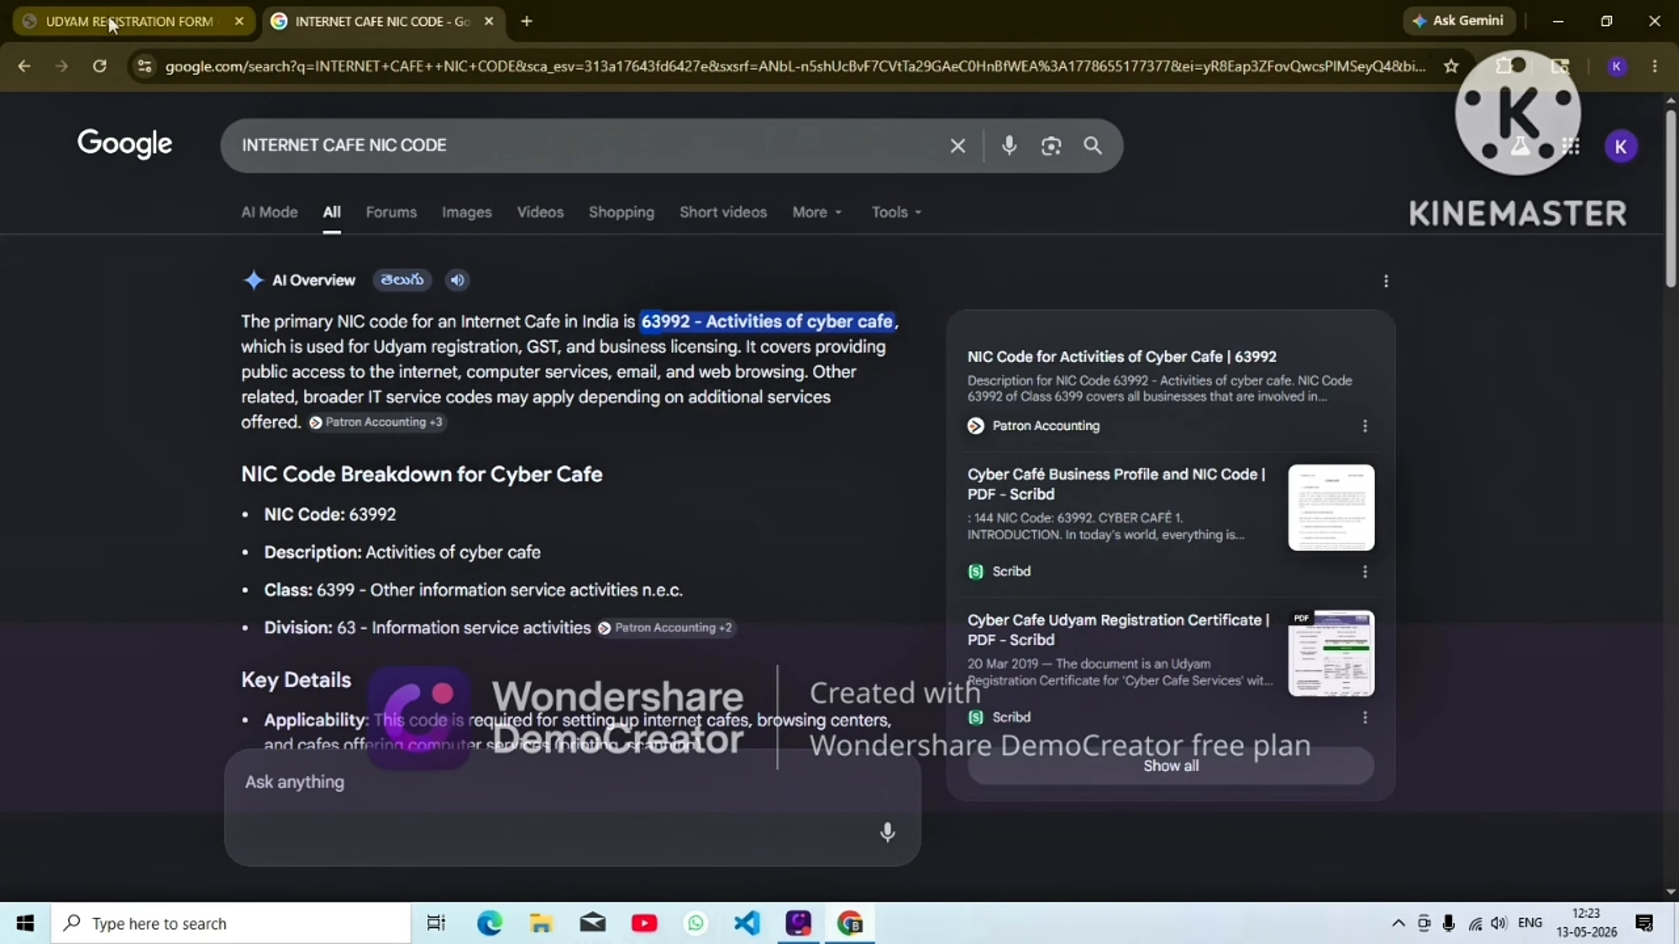
click(144, 13)
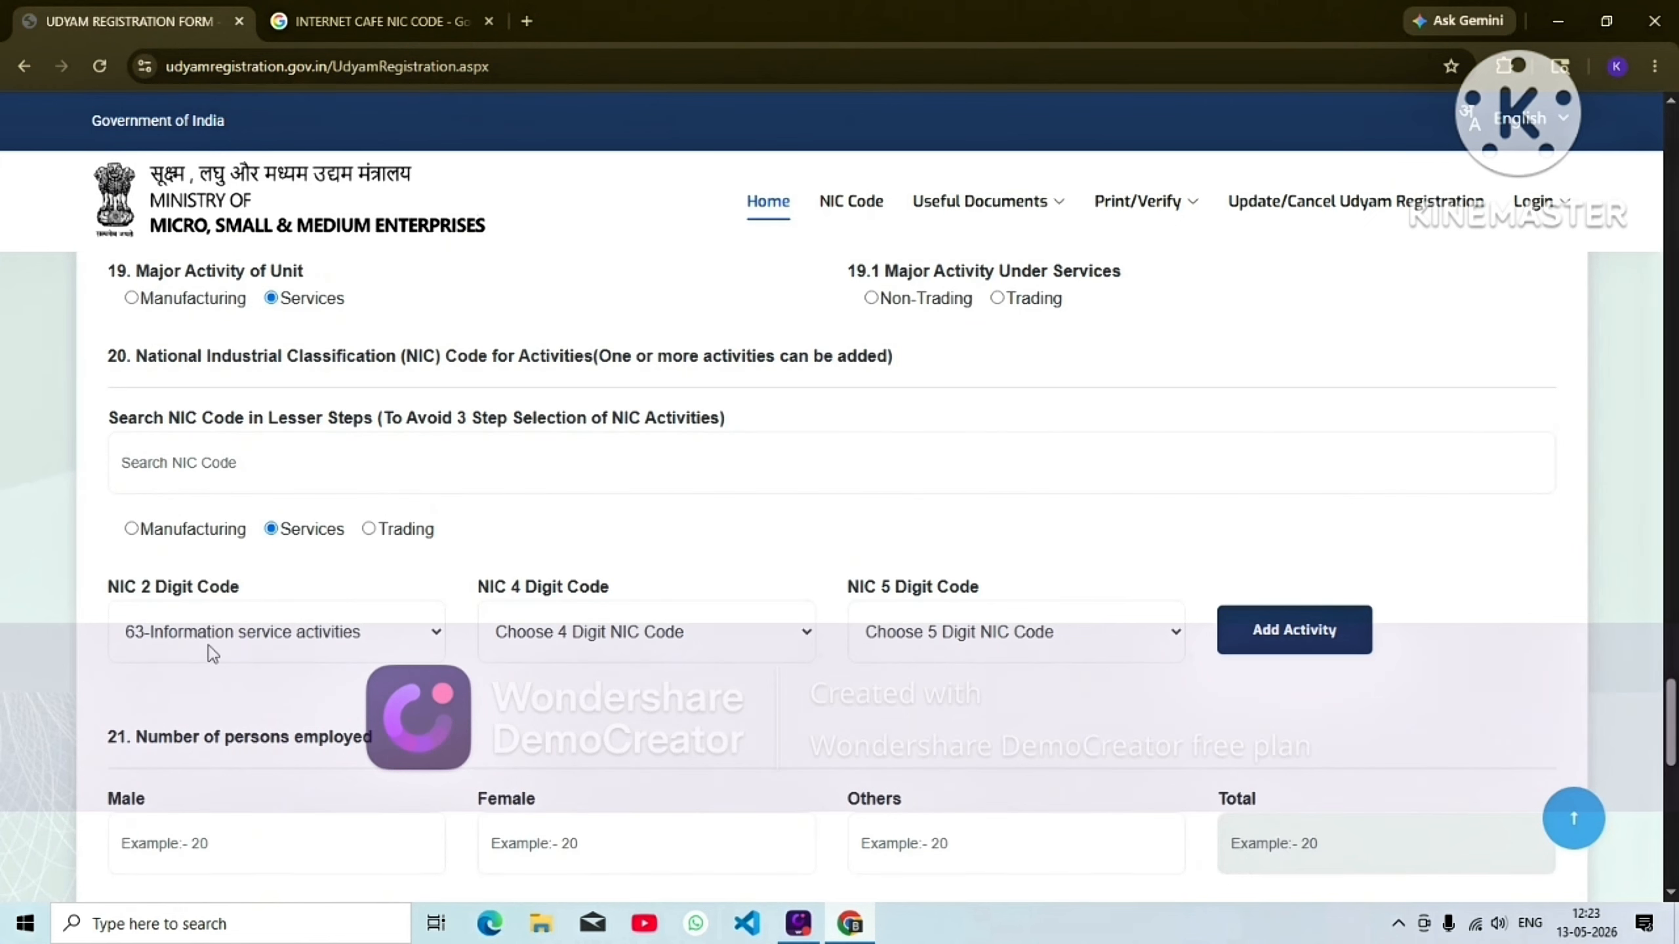
Select NIC codes 6399 and 63999, add the activity, and review the Google answer's sources
click(594, 650)
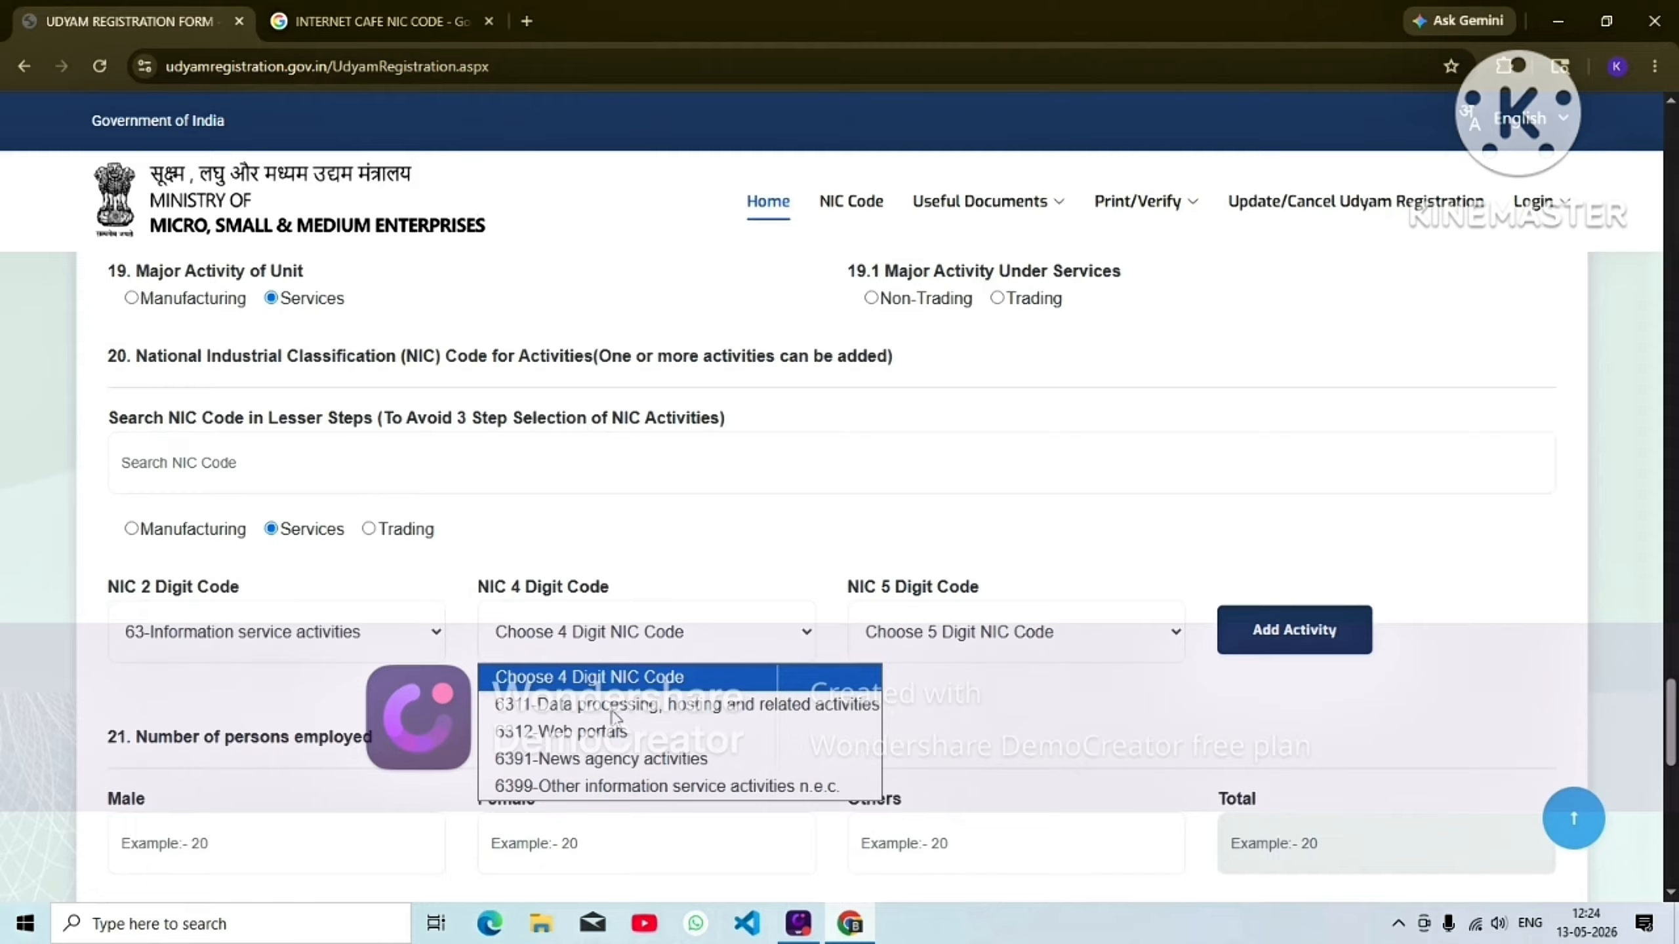
click(628, 787)
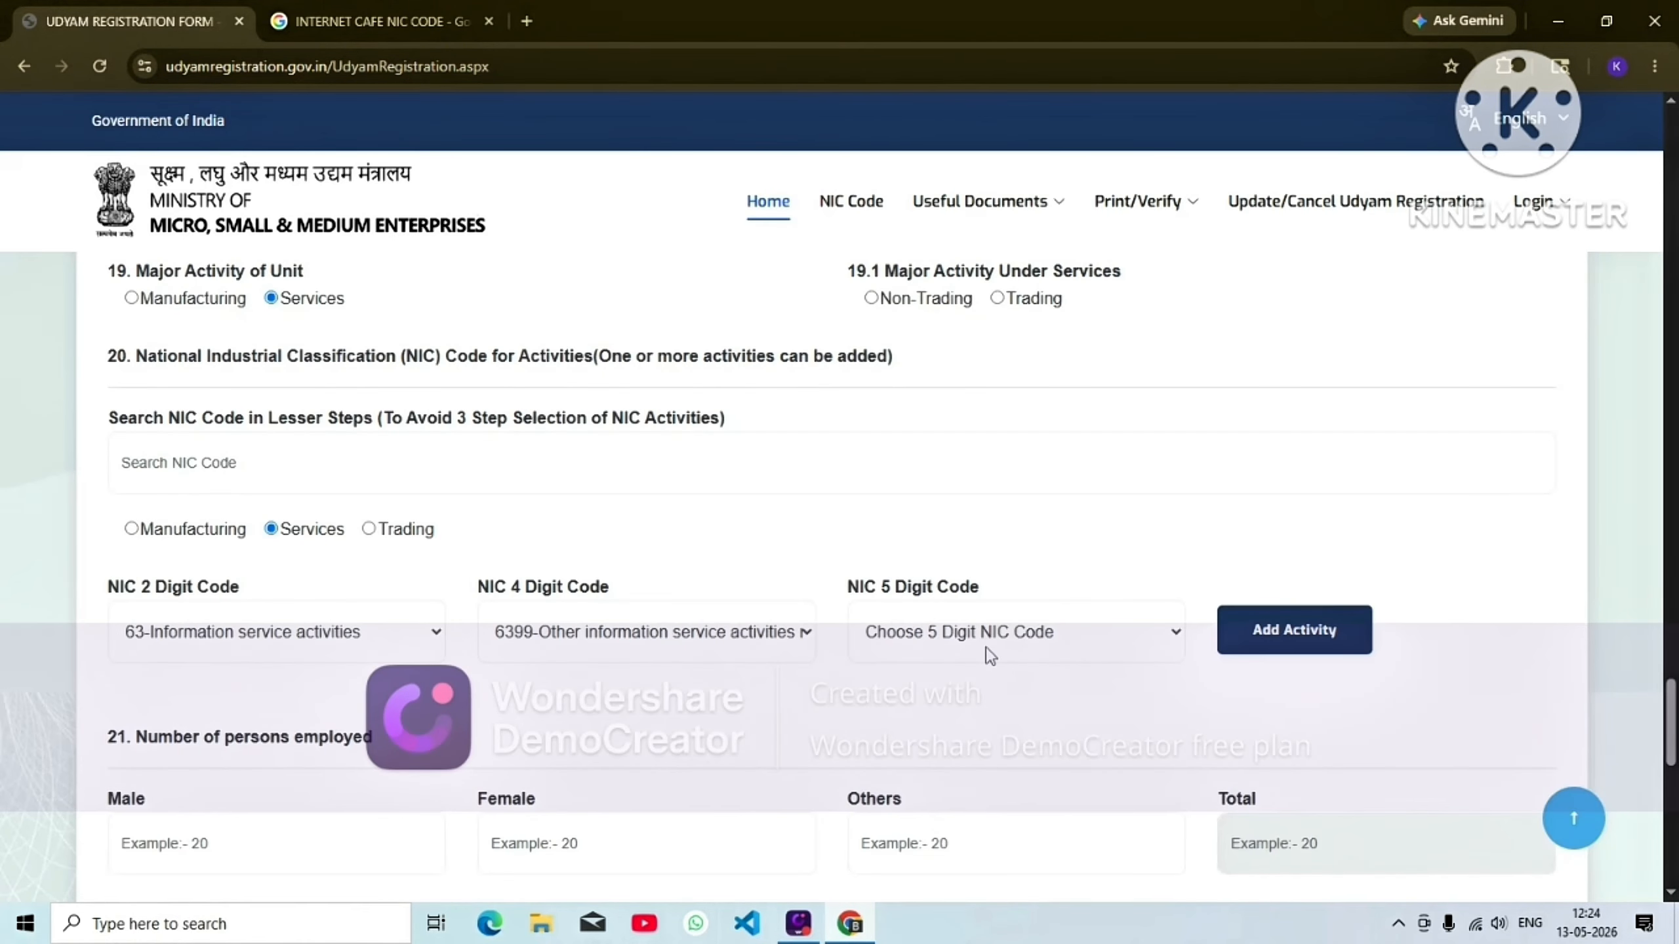
click(783, 645)
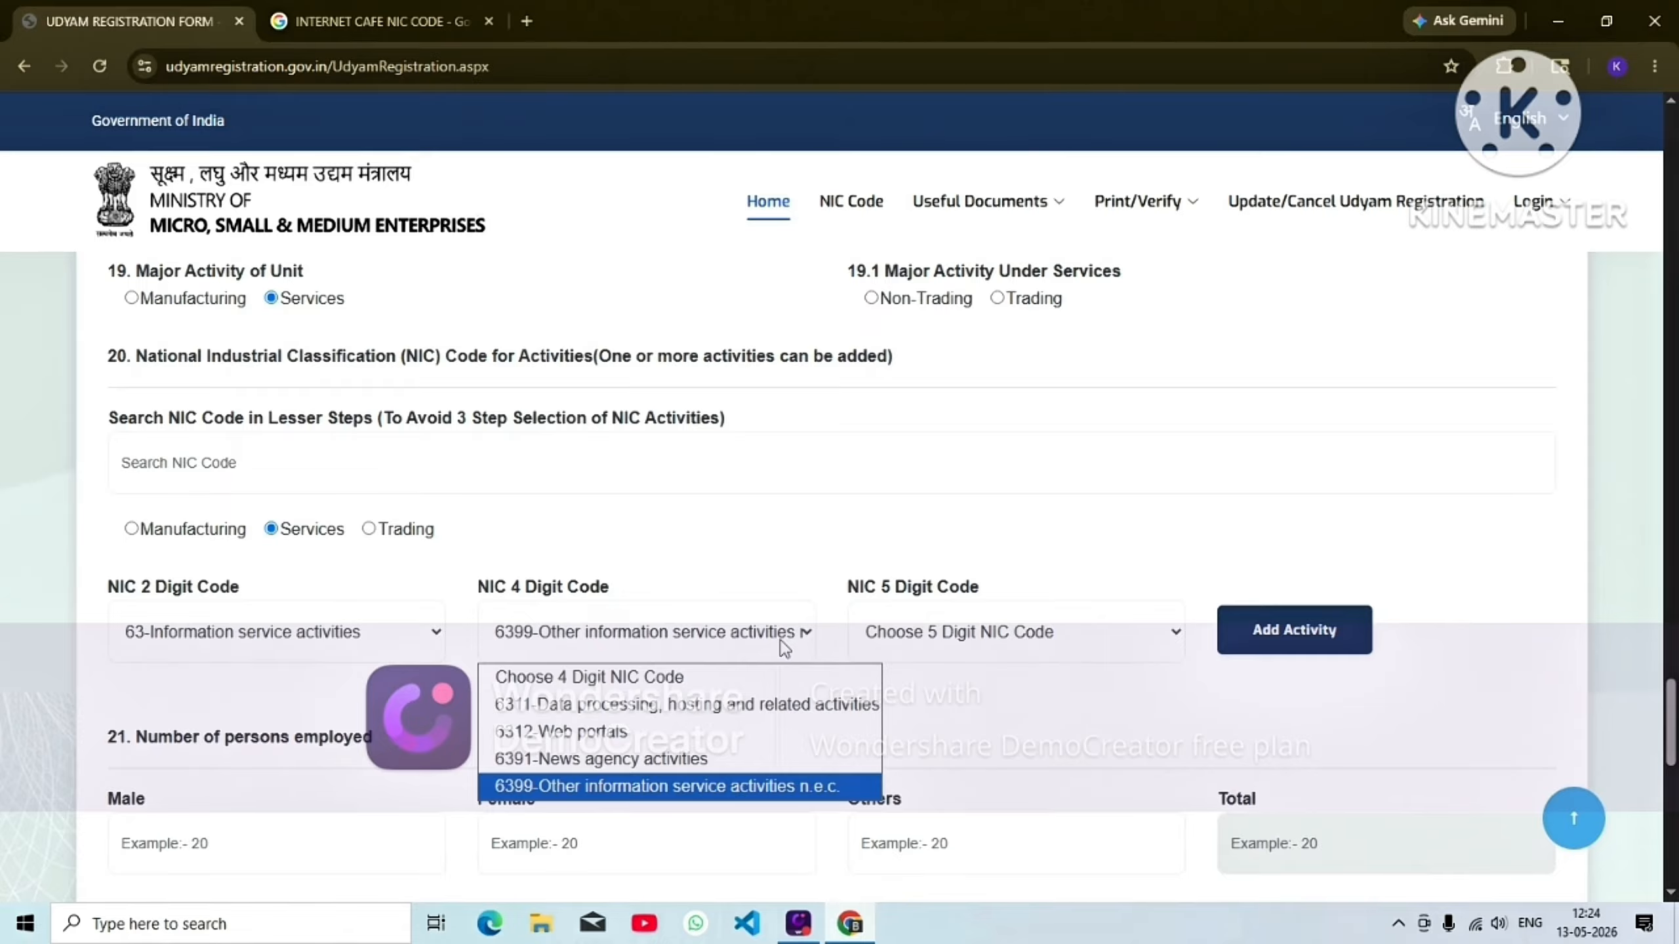
click(767, 787)
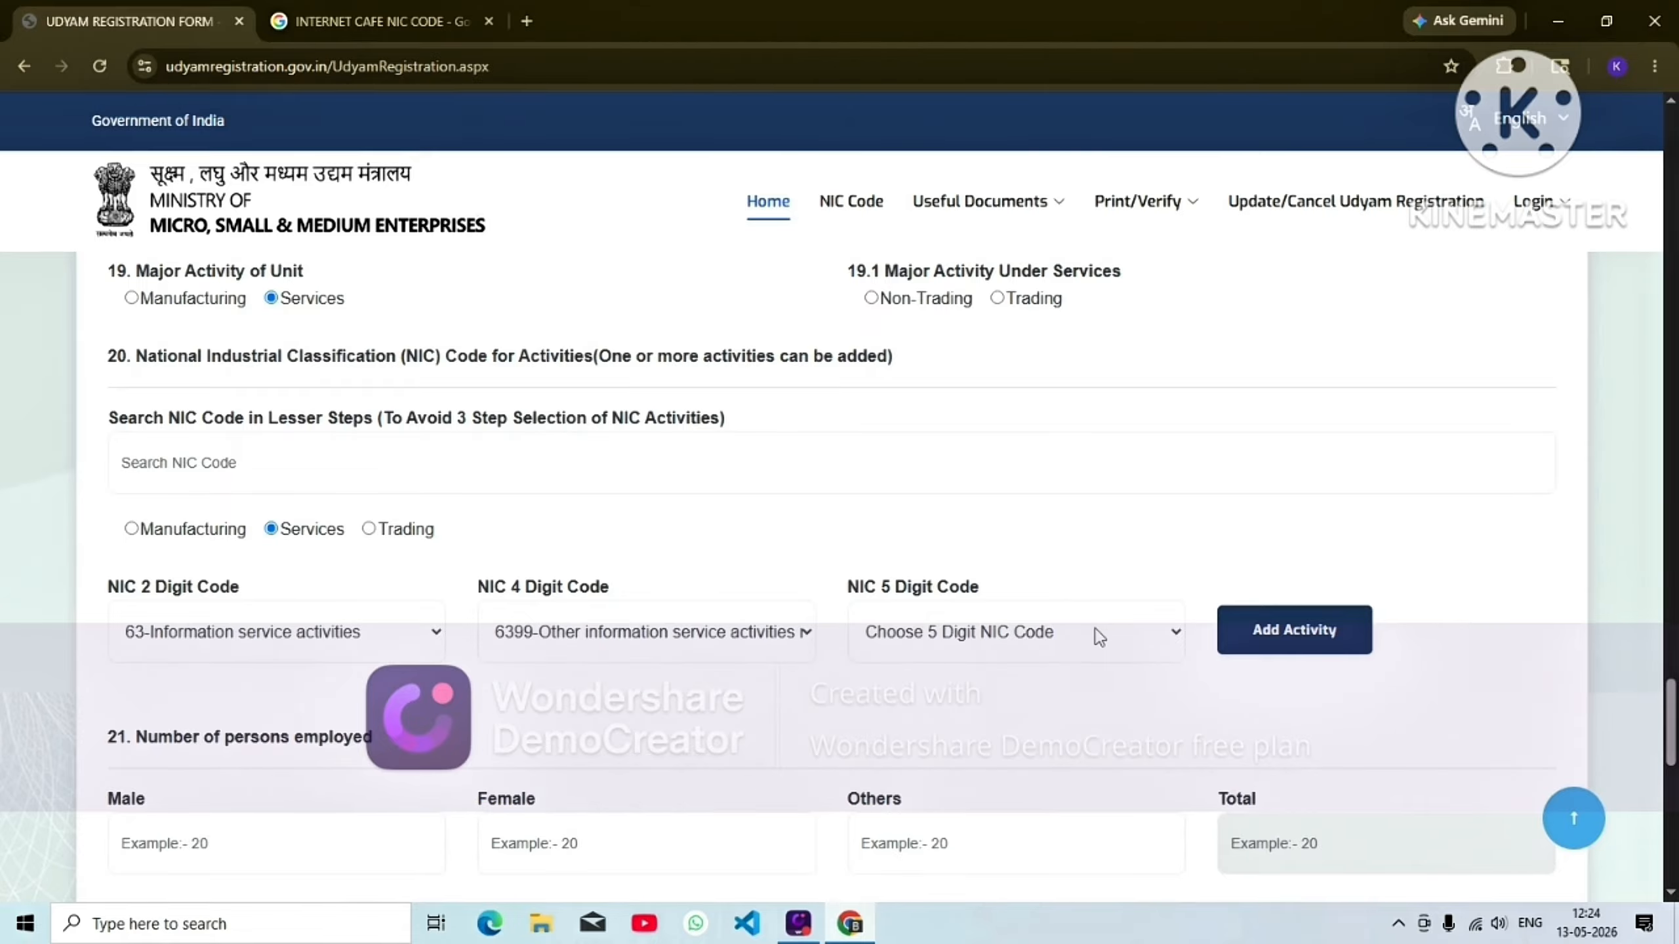
click(1079, 641)
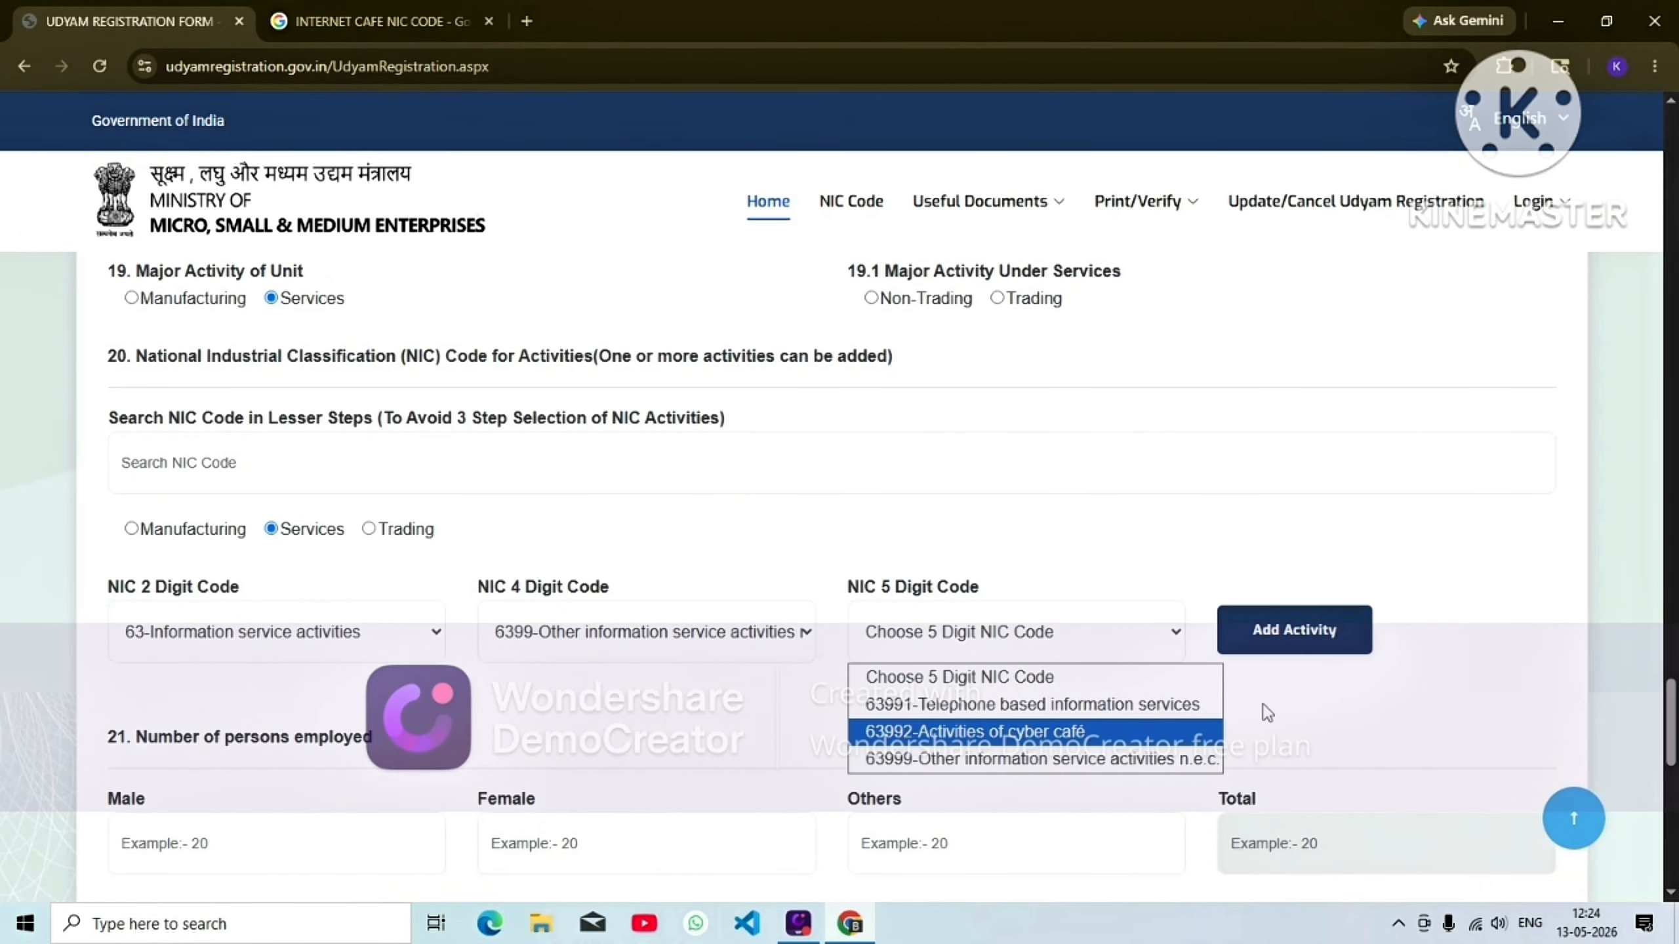
click(1164, 766)
click(1312, 647)
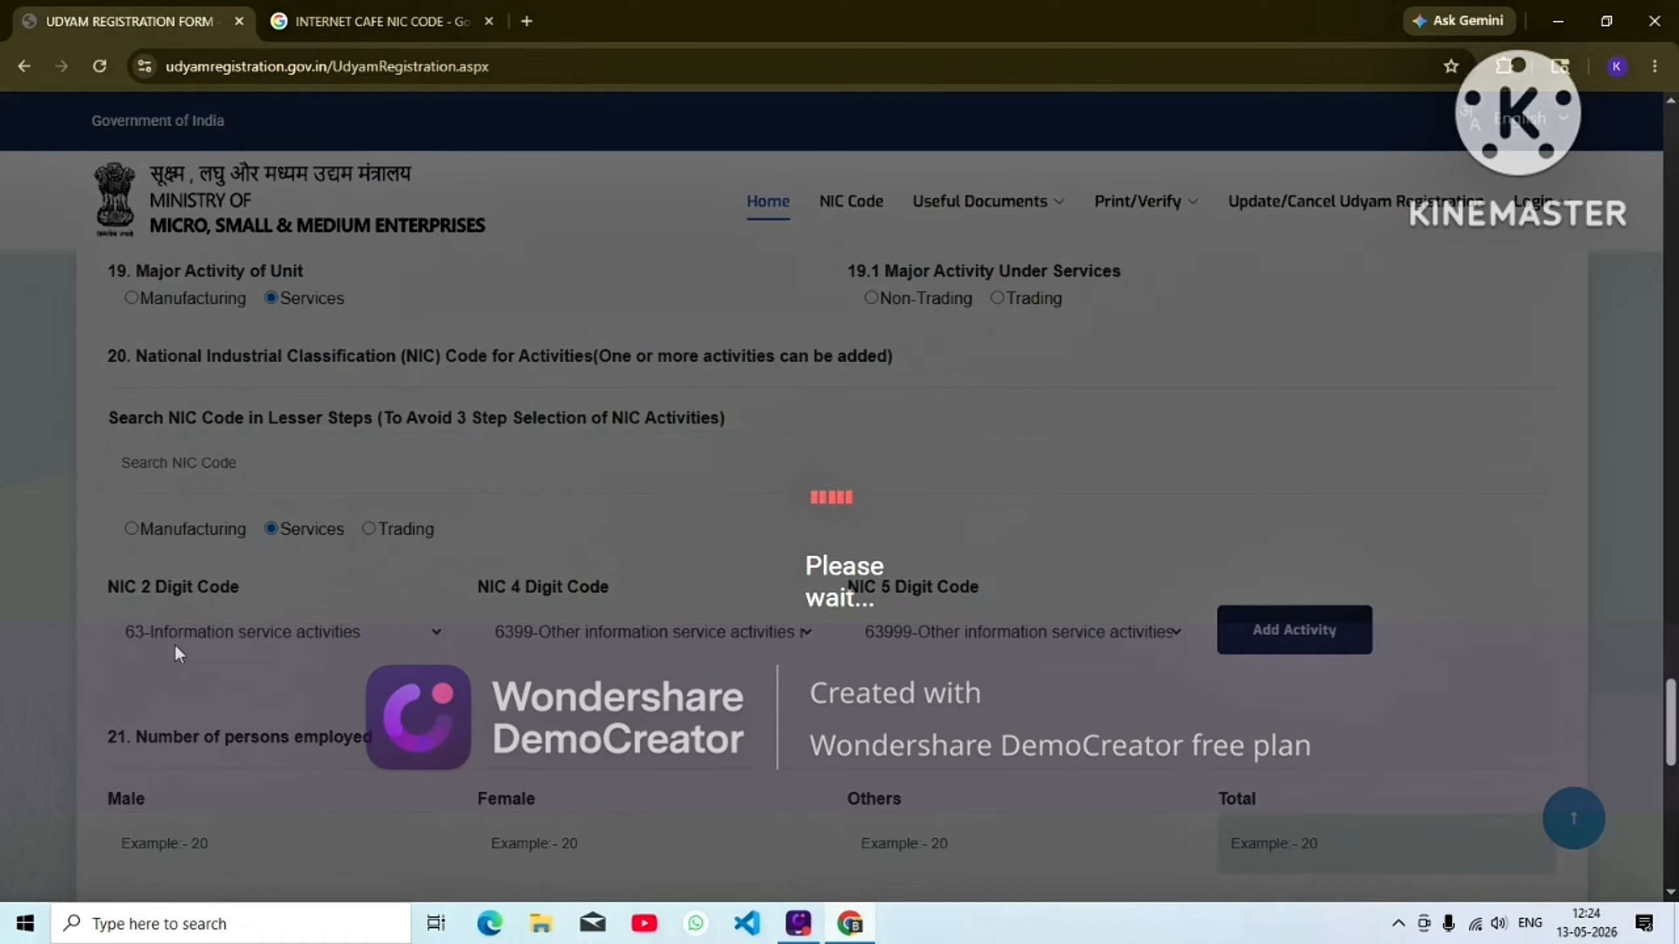
click(308, 16)
click(361, 423)
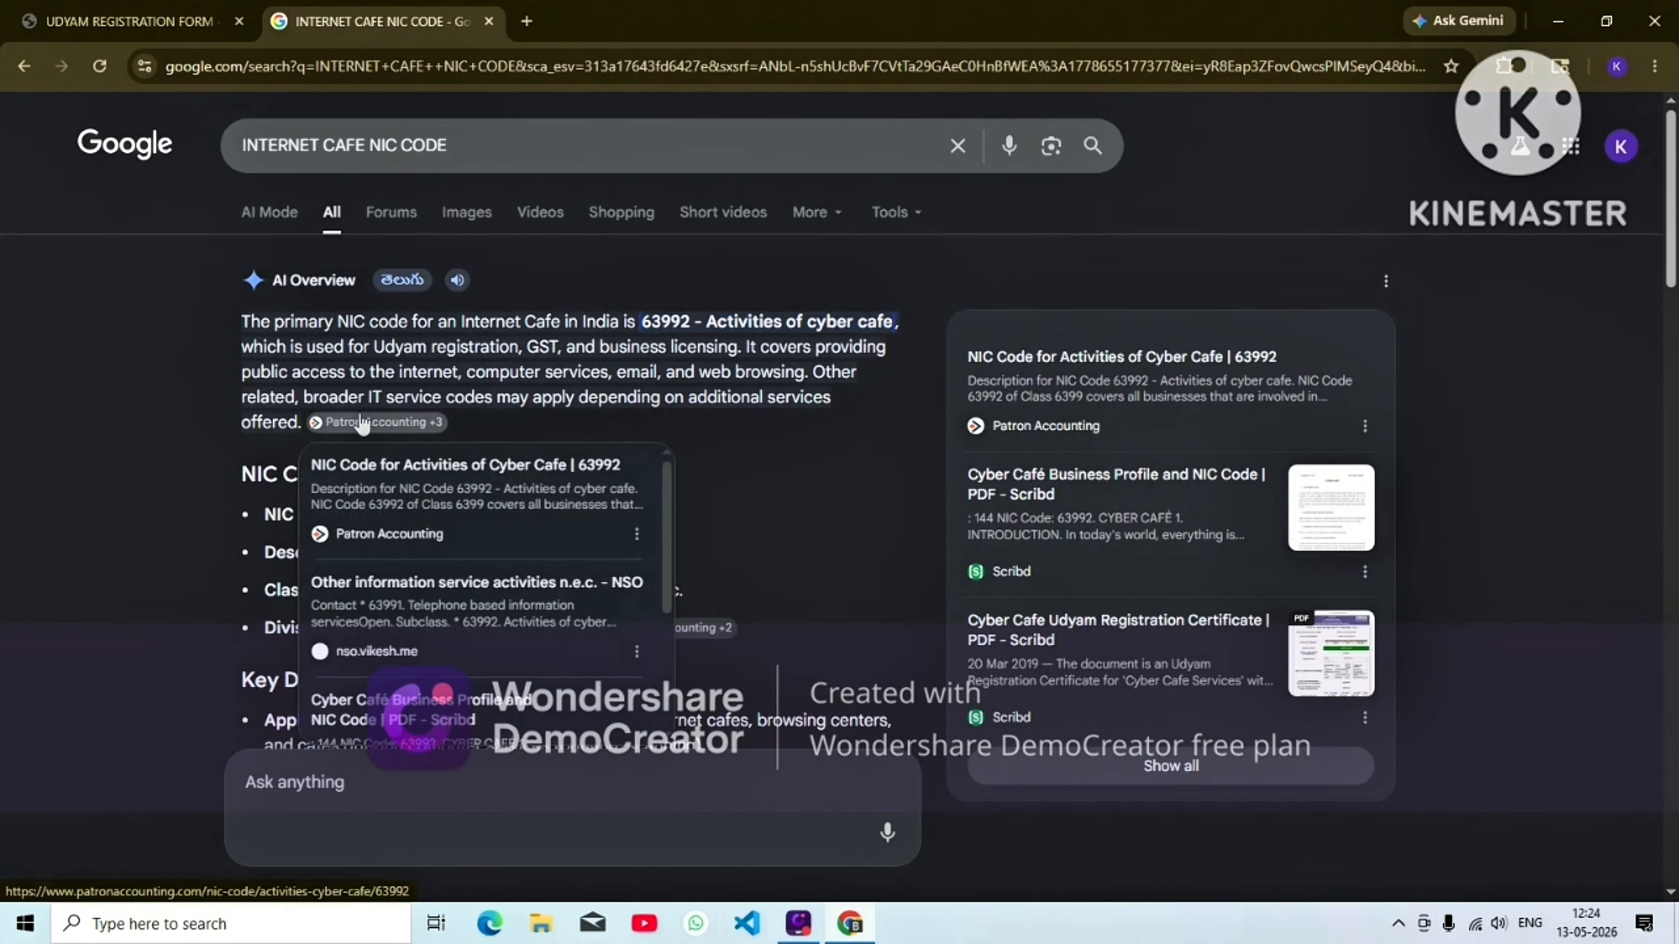
click(269, 278)
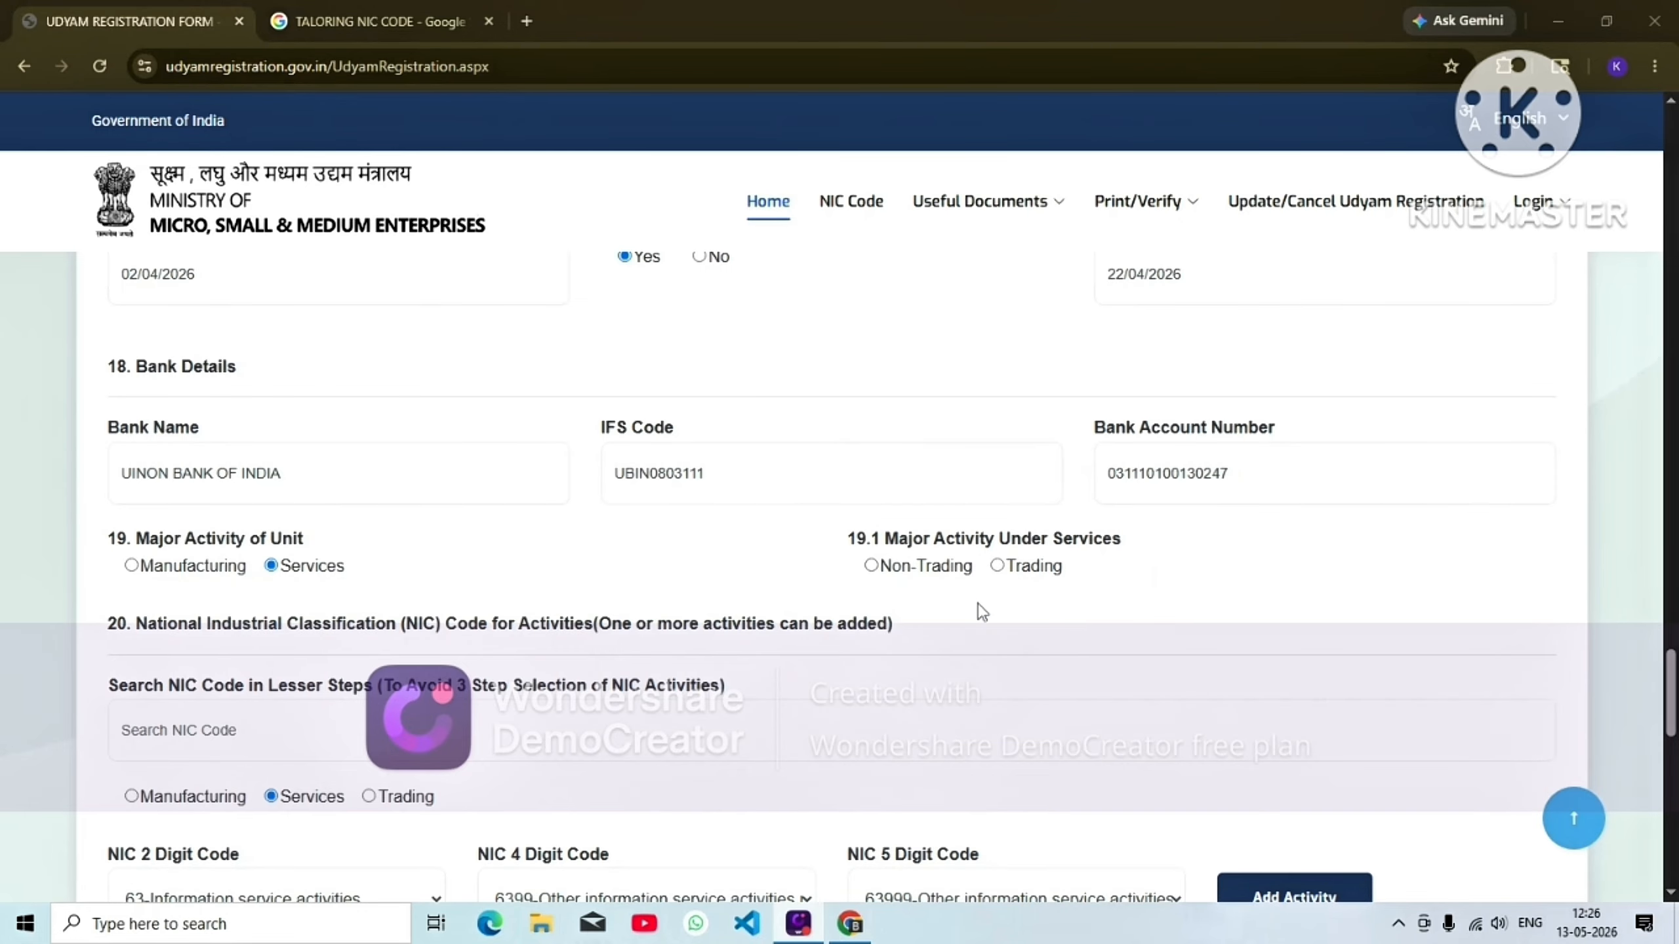
Choose Non-Trading and add the 63/6399/63999 Services row to the activities table
click(870, 566)
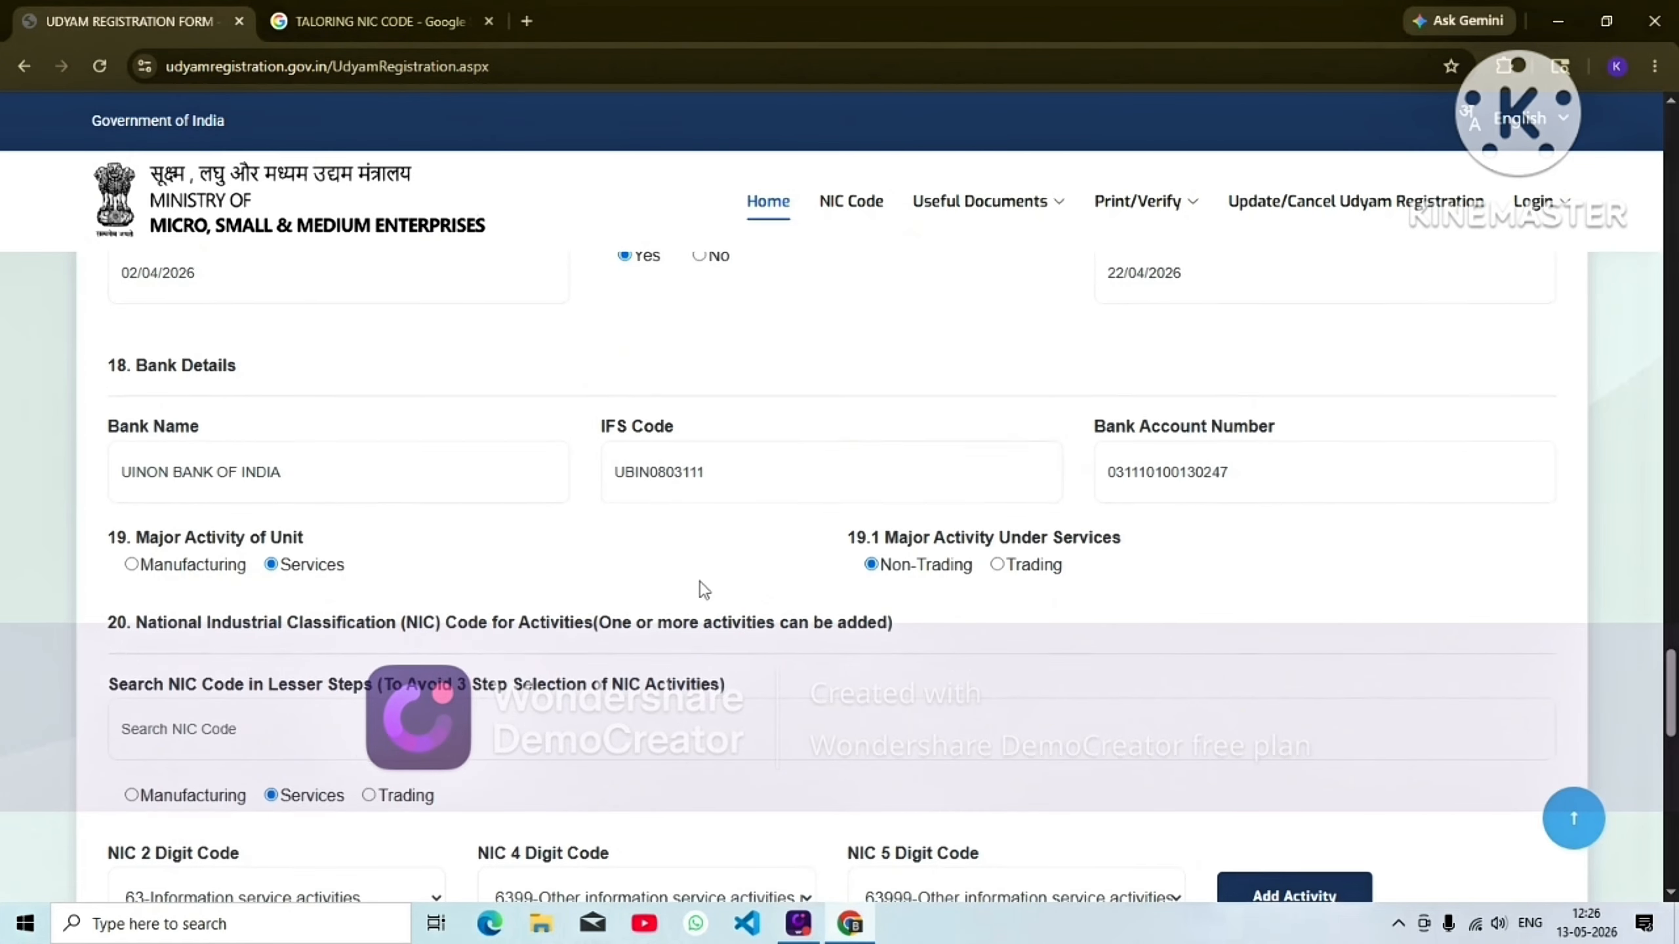
scroll(701, 588, down, 5)
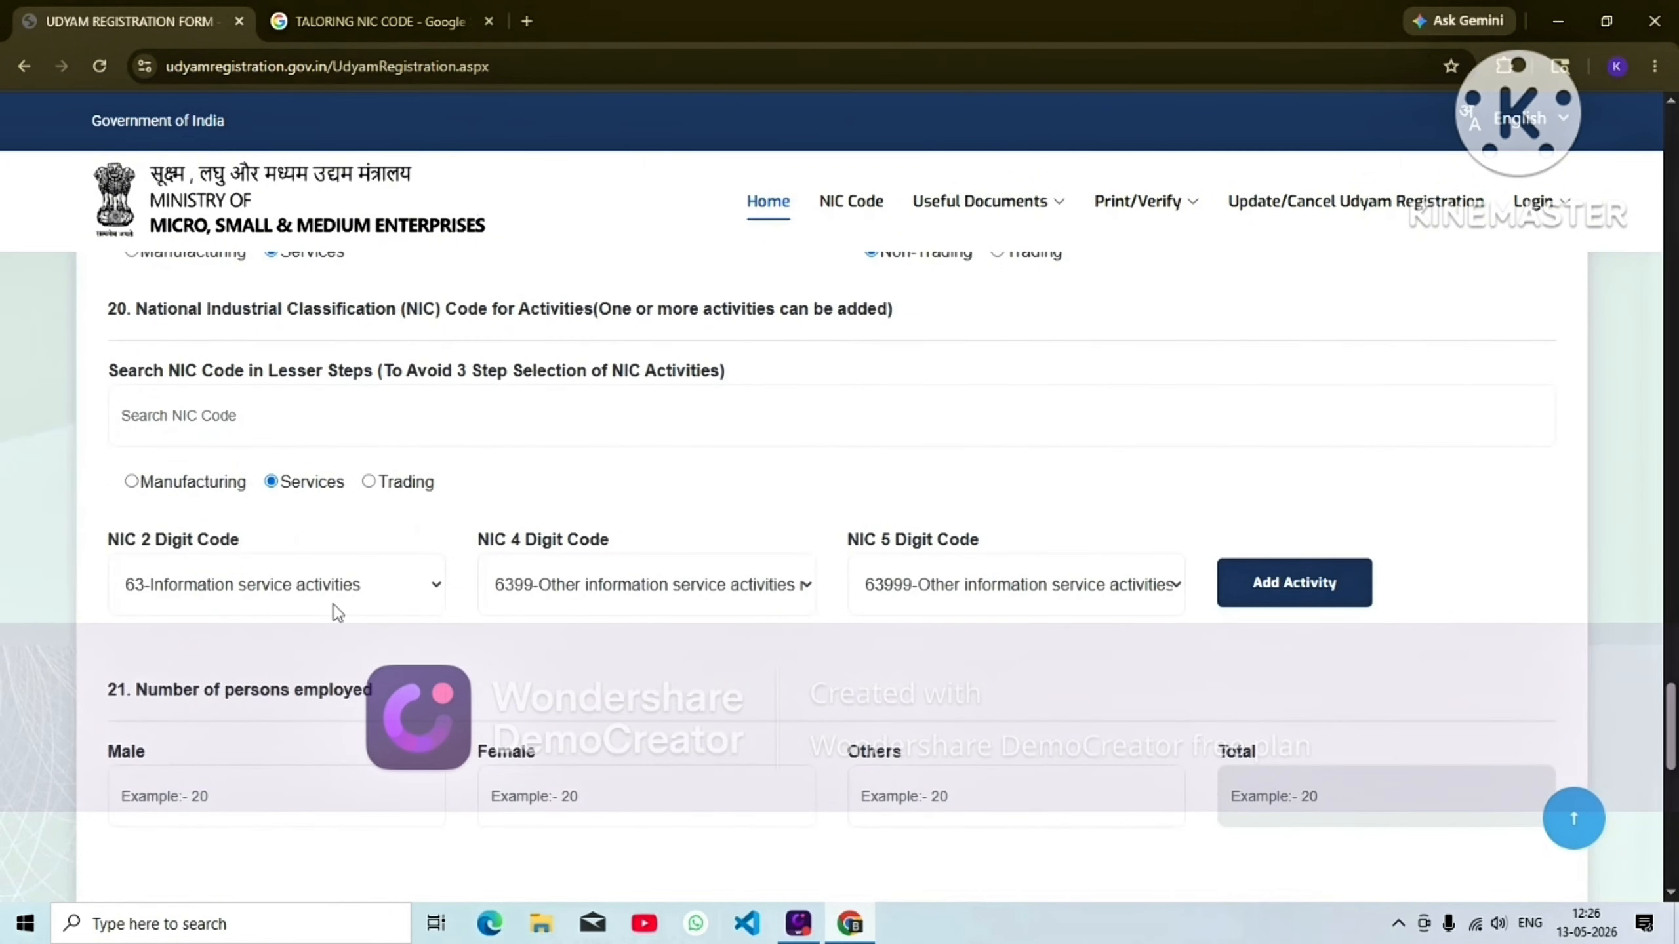
click(1320, 598)
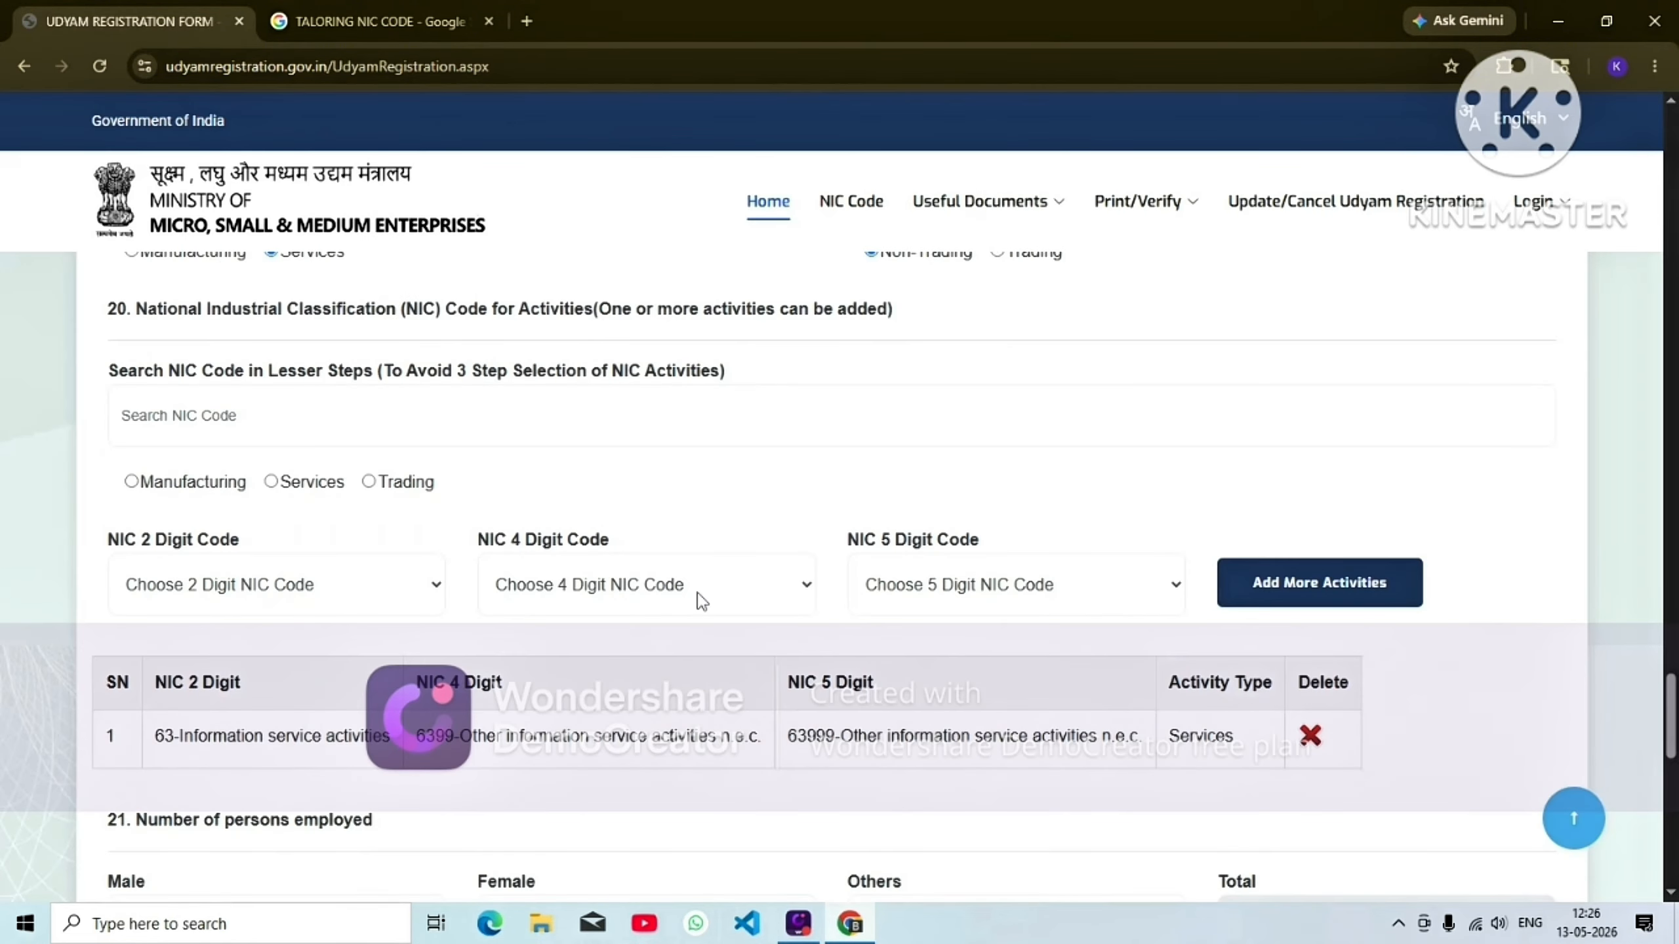
scroll(228, 691, down, 3)
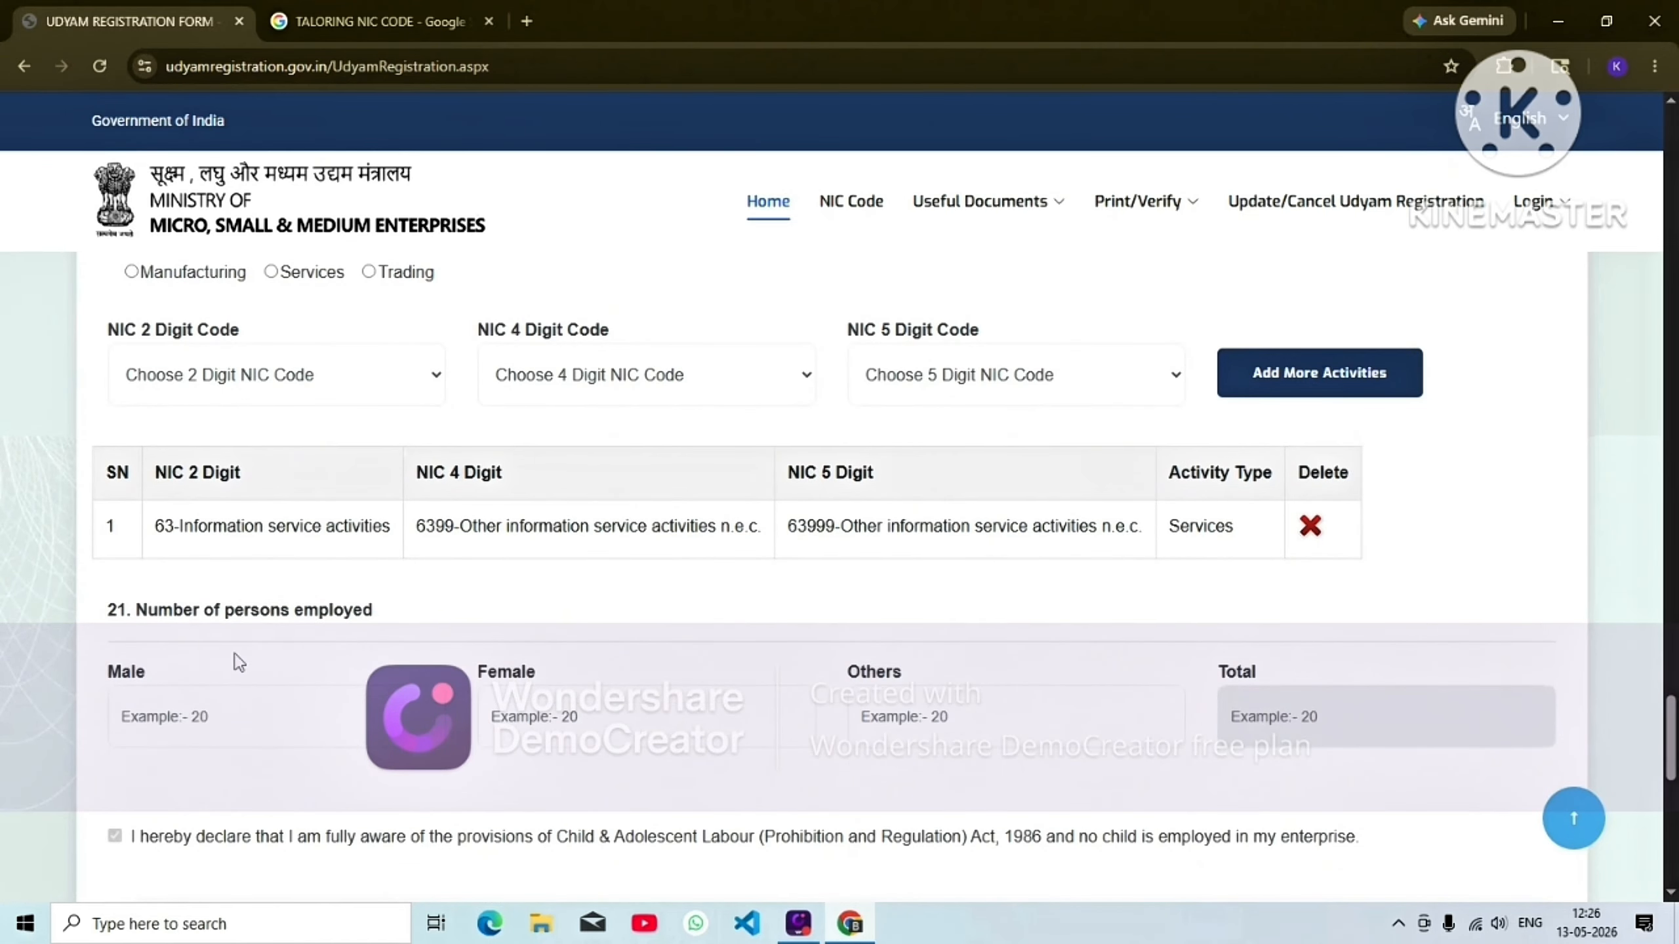
Enter persons employed as Male 1, Female 0 and Others 0
click(249, 712)
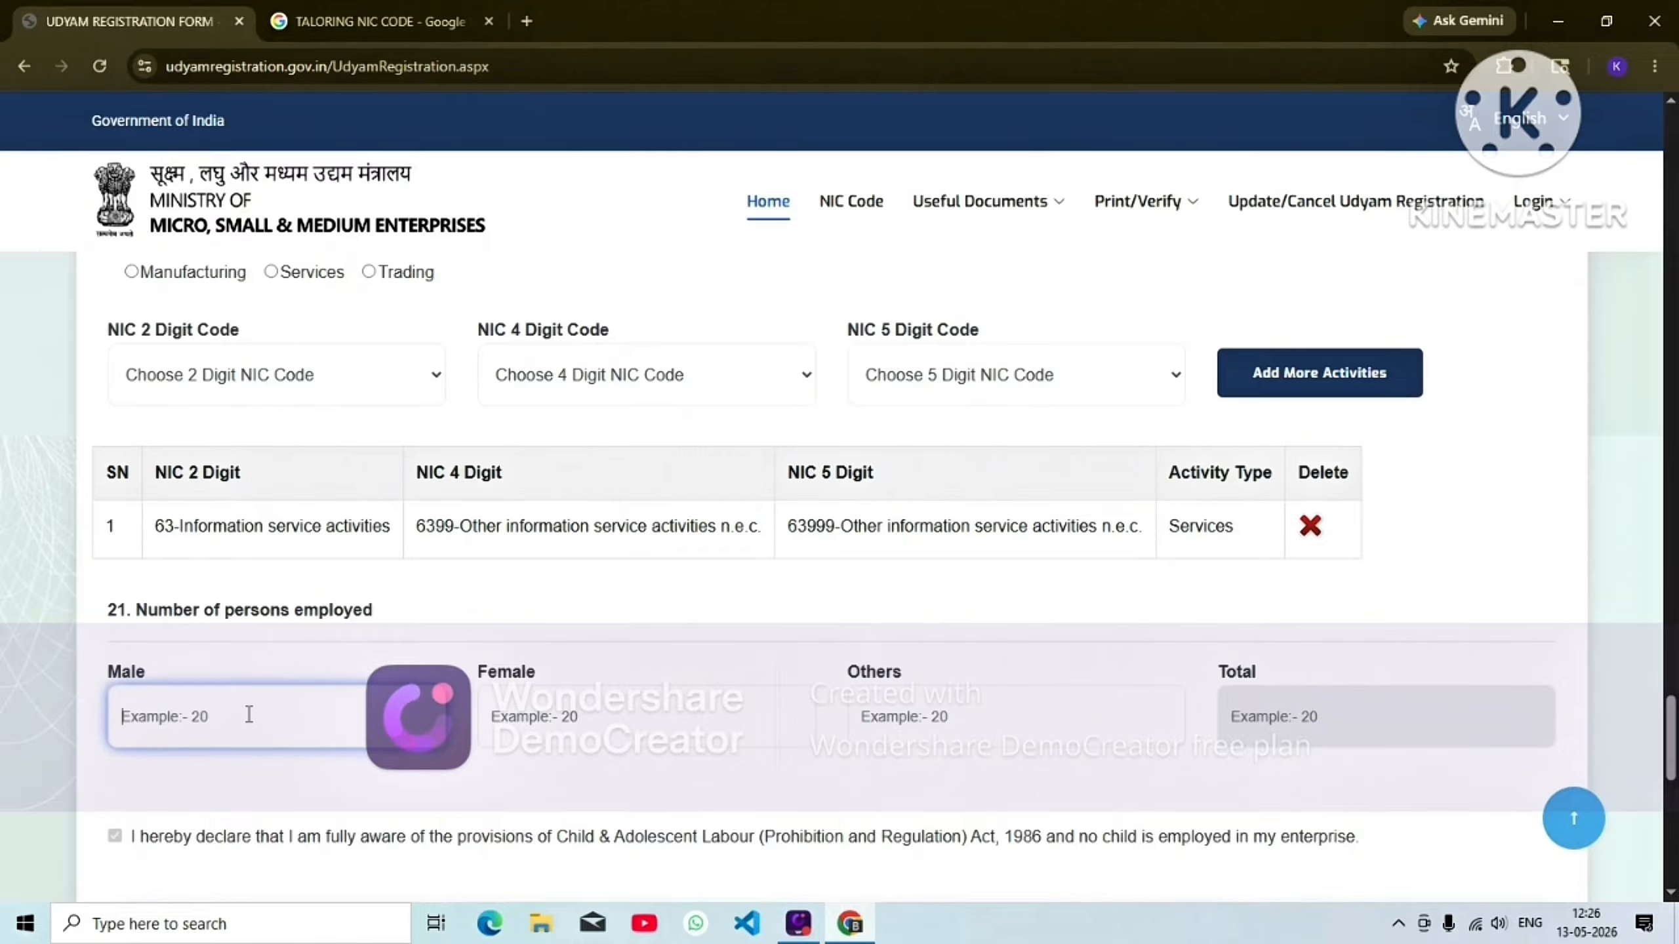
text(1)
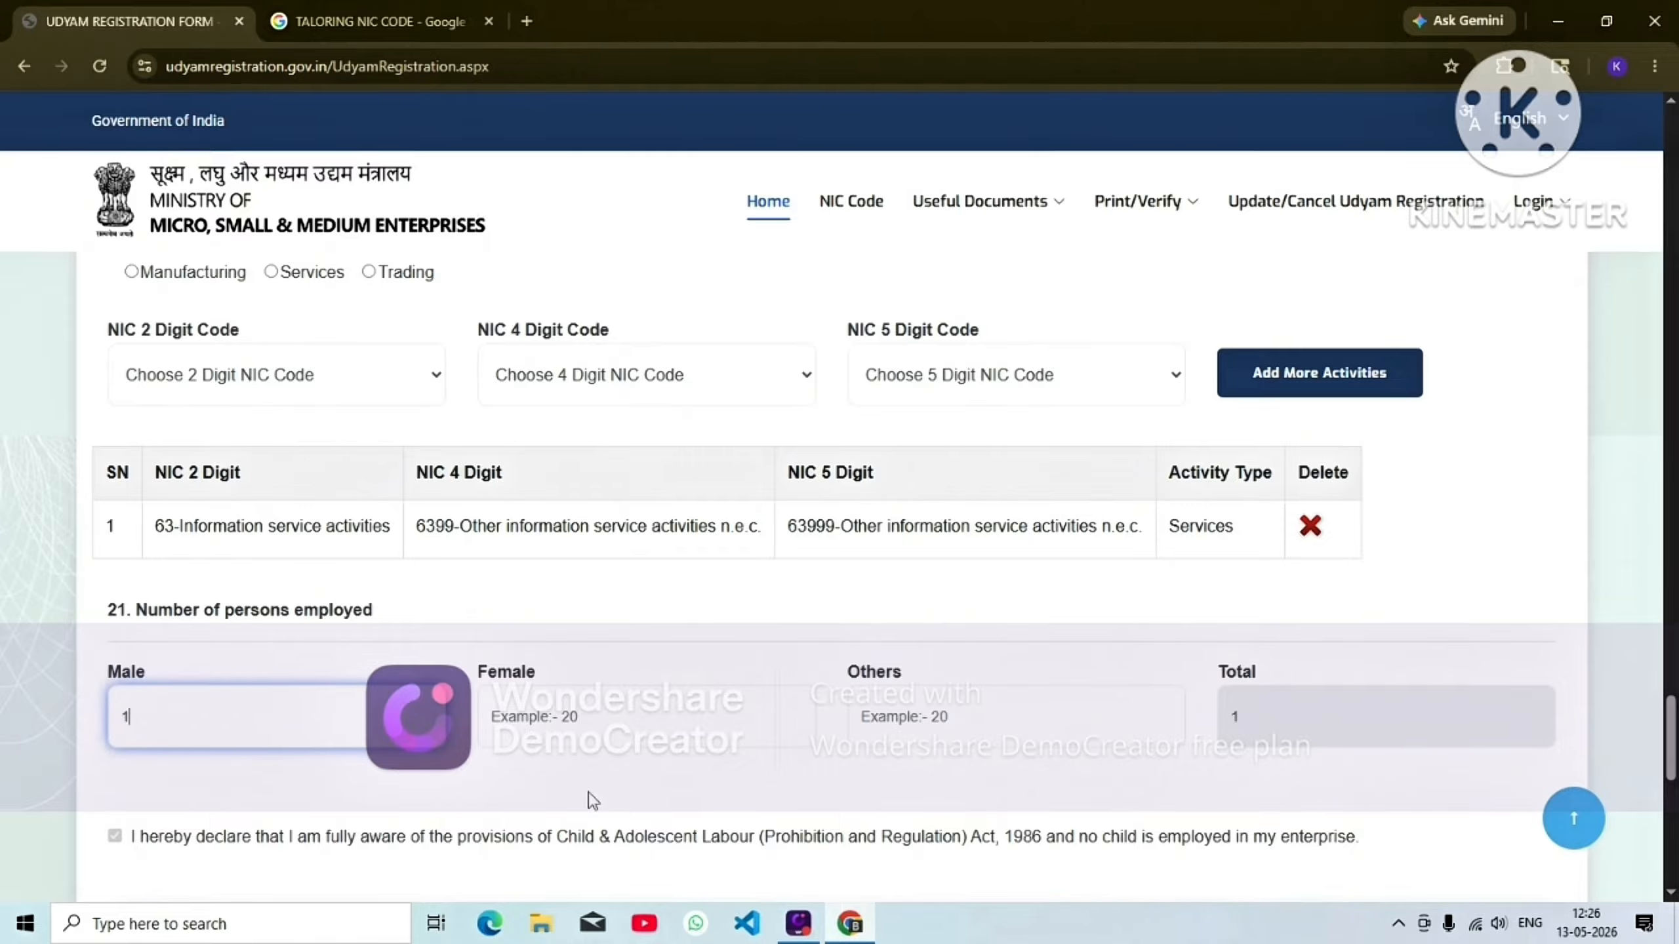
click(583, 721)
text(0)
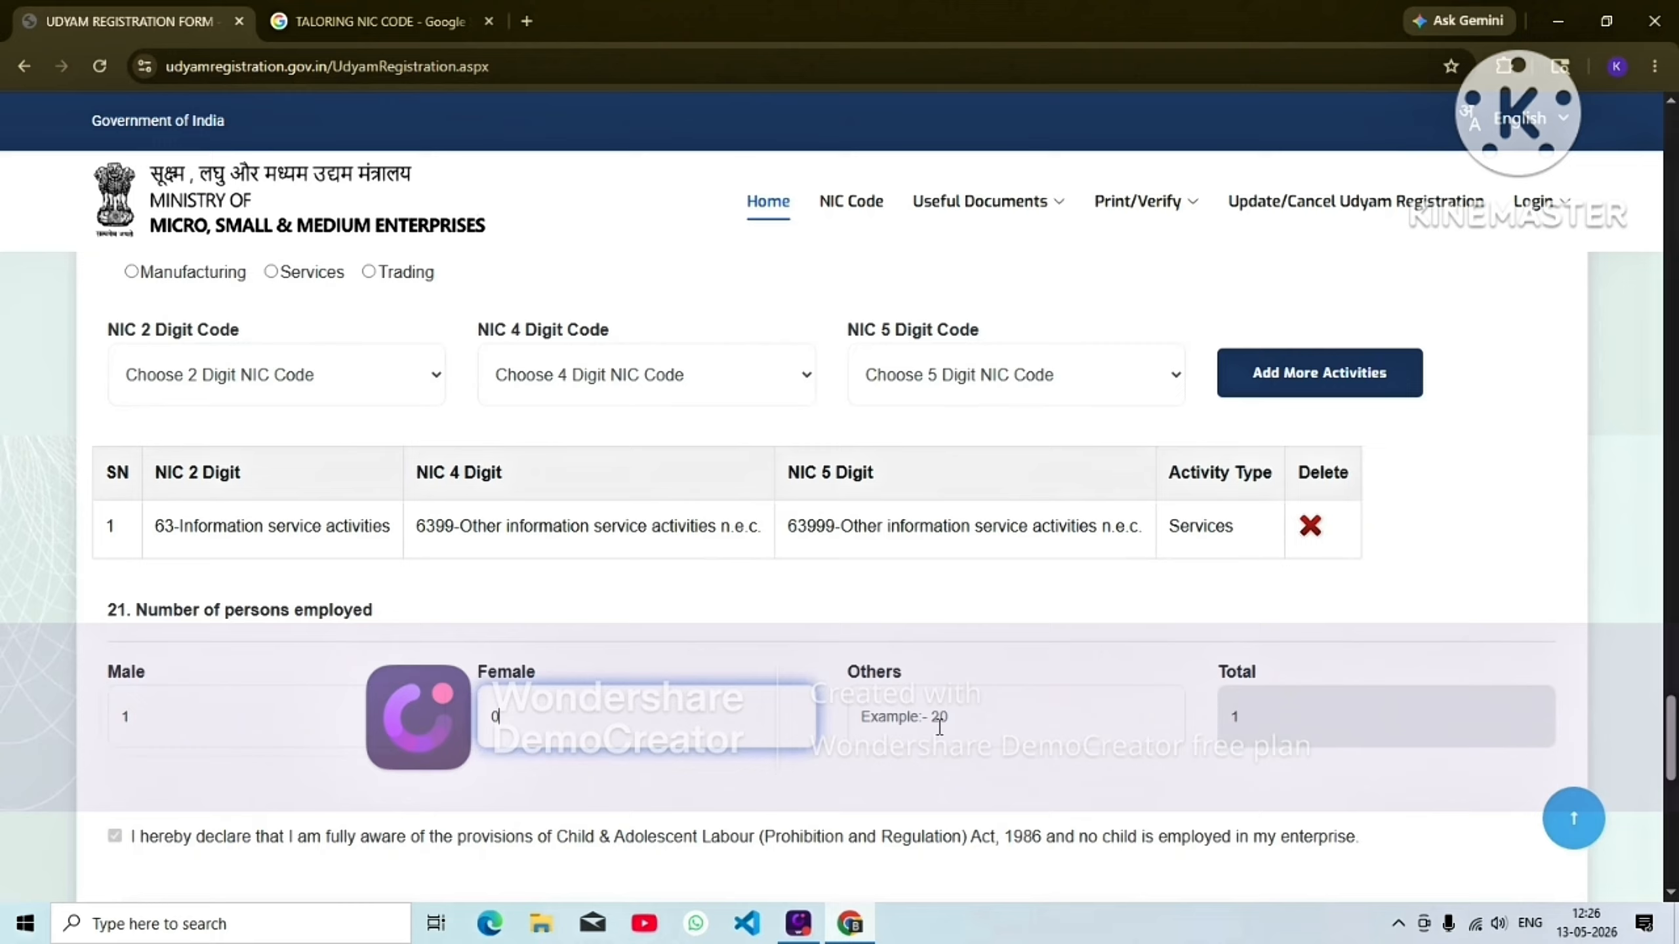
click(939, 726)
text(0)
scroll(939, 727, down, 3)
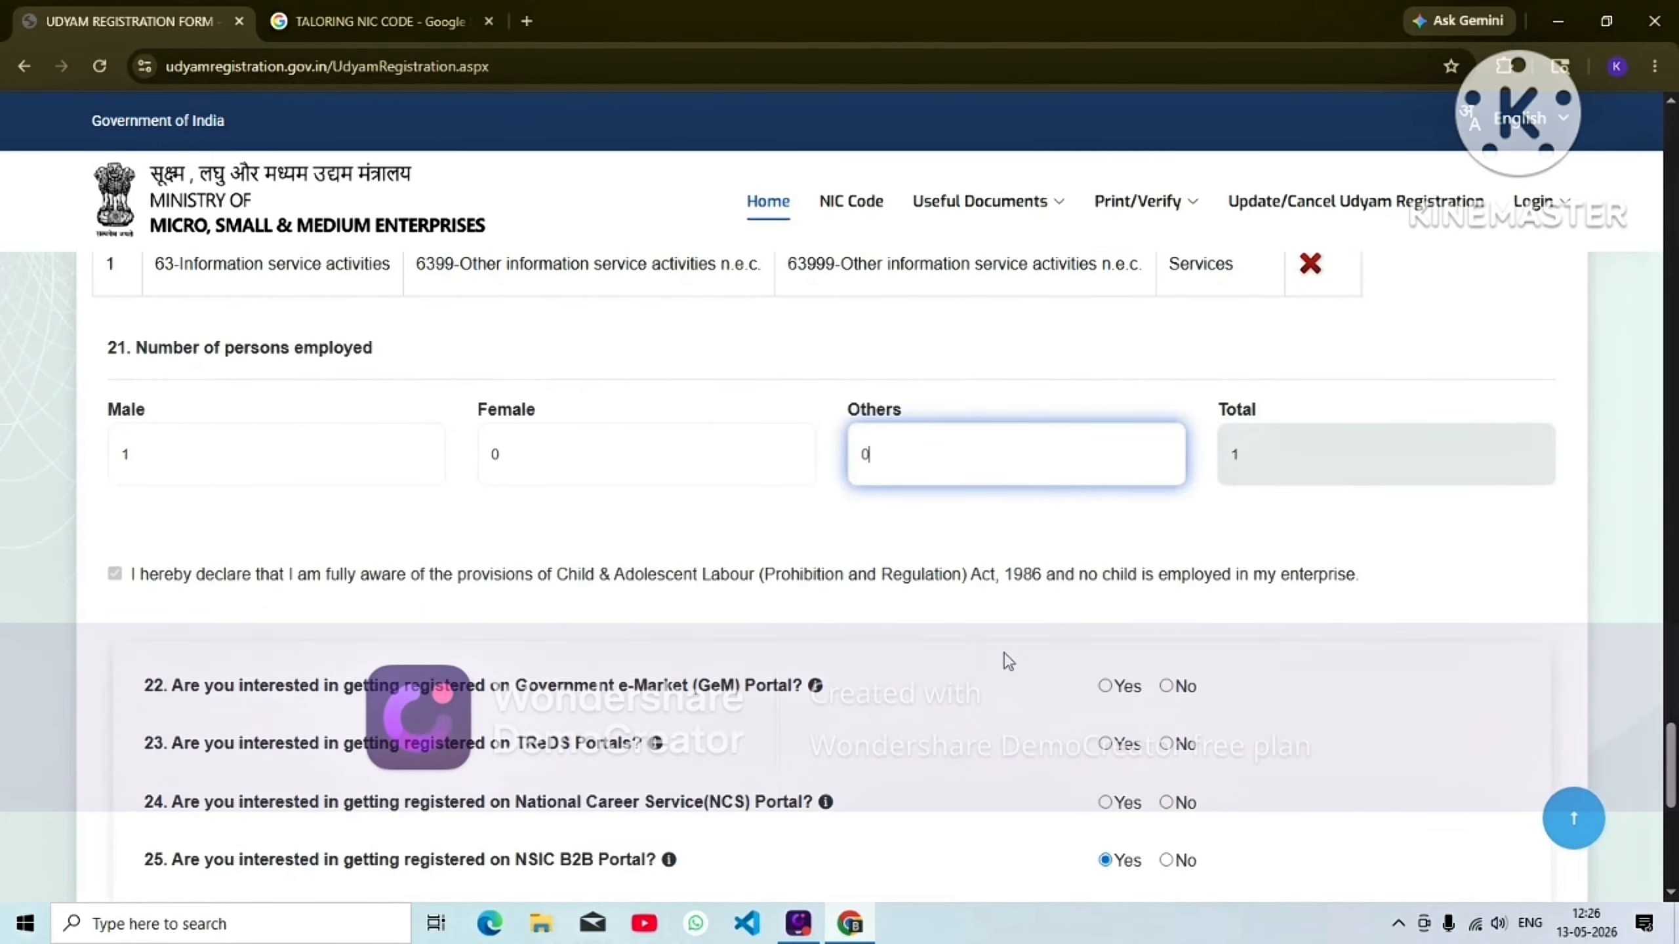
Answer No to the TReDS, NCS and Skill India questions and submit to get the final OTP
scroll(1123, 529, down, 3)
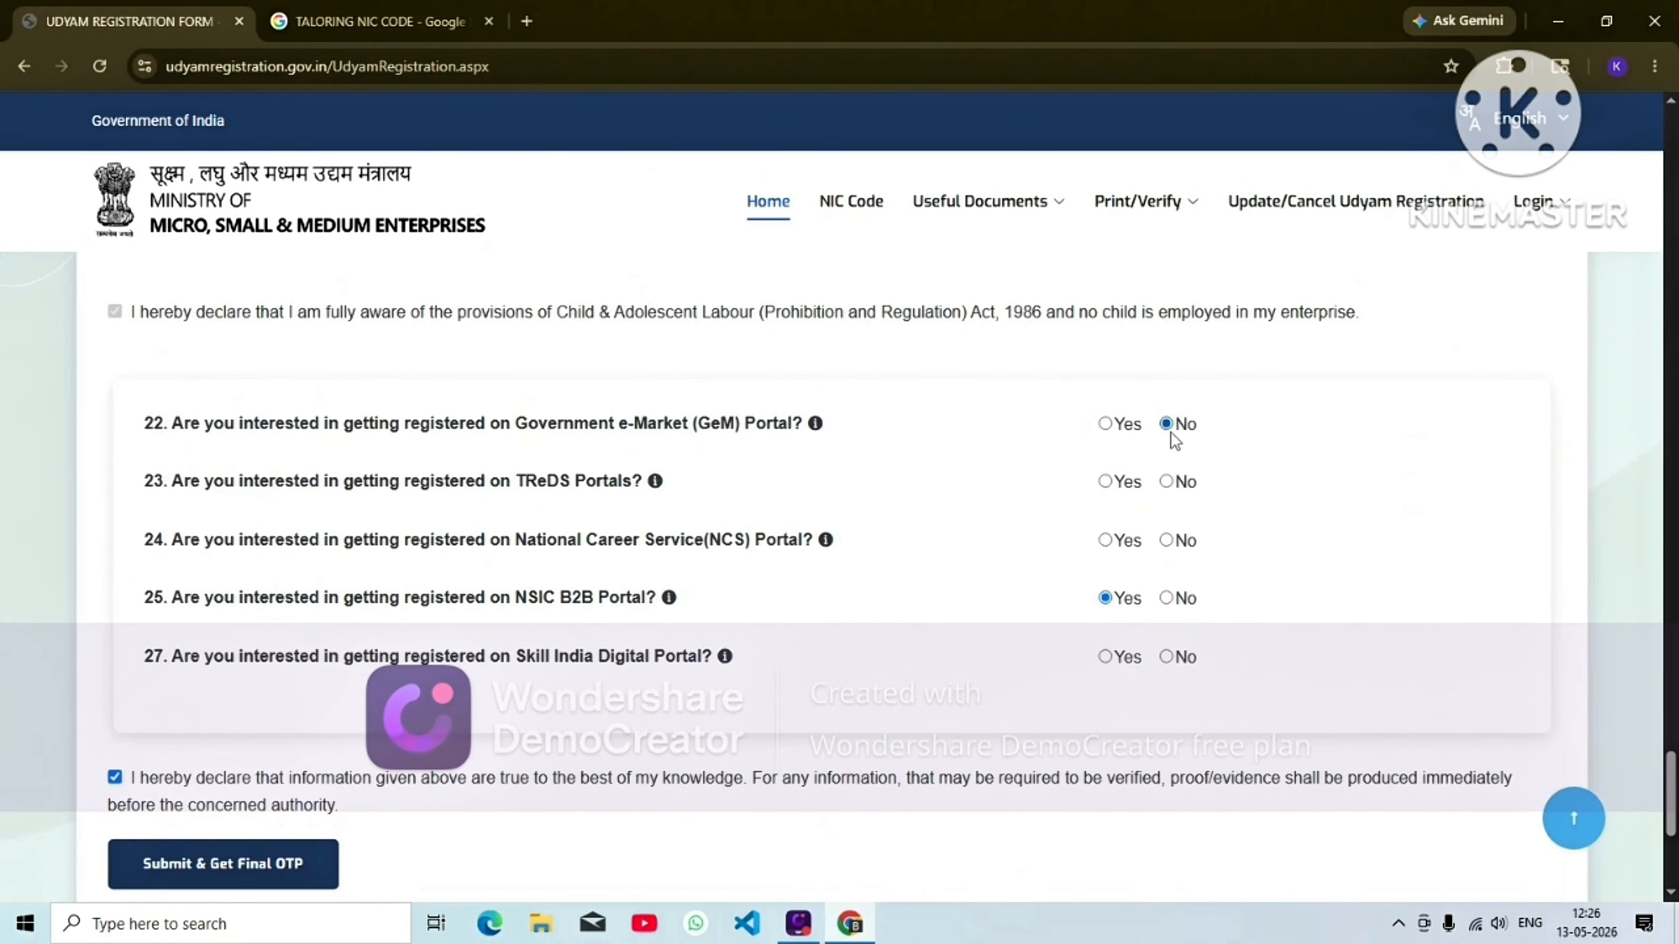
click(1167, 483)
click(1168, 542)
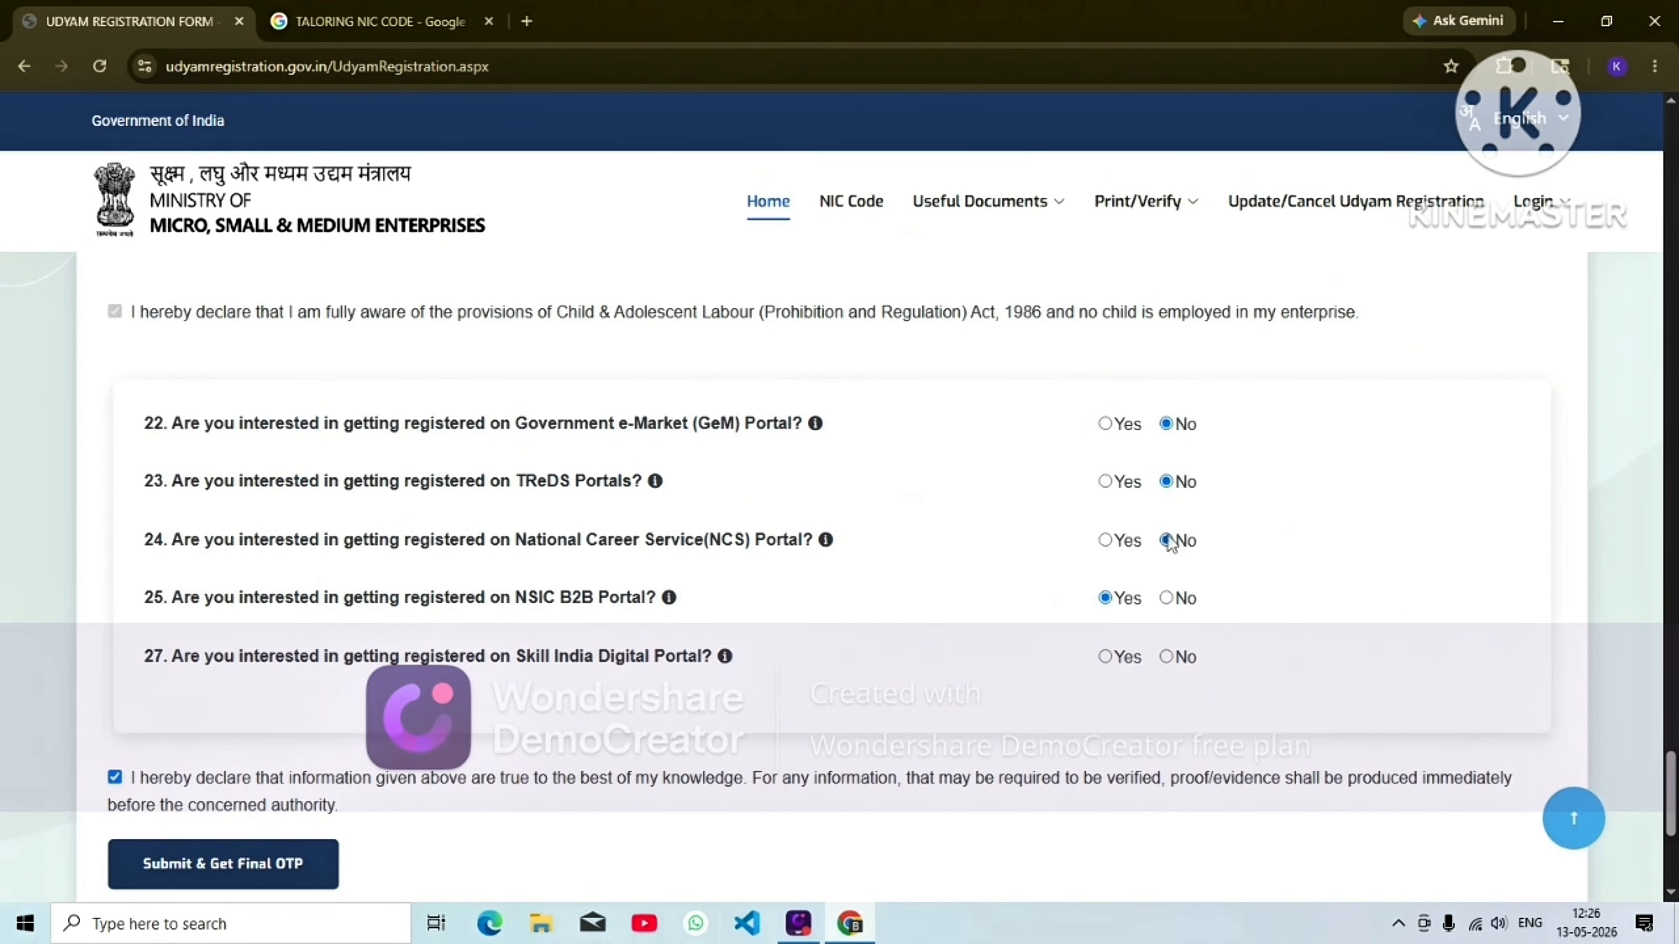
click(1169, 659)
click(306, 874)
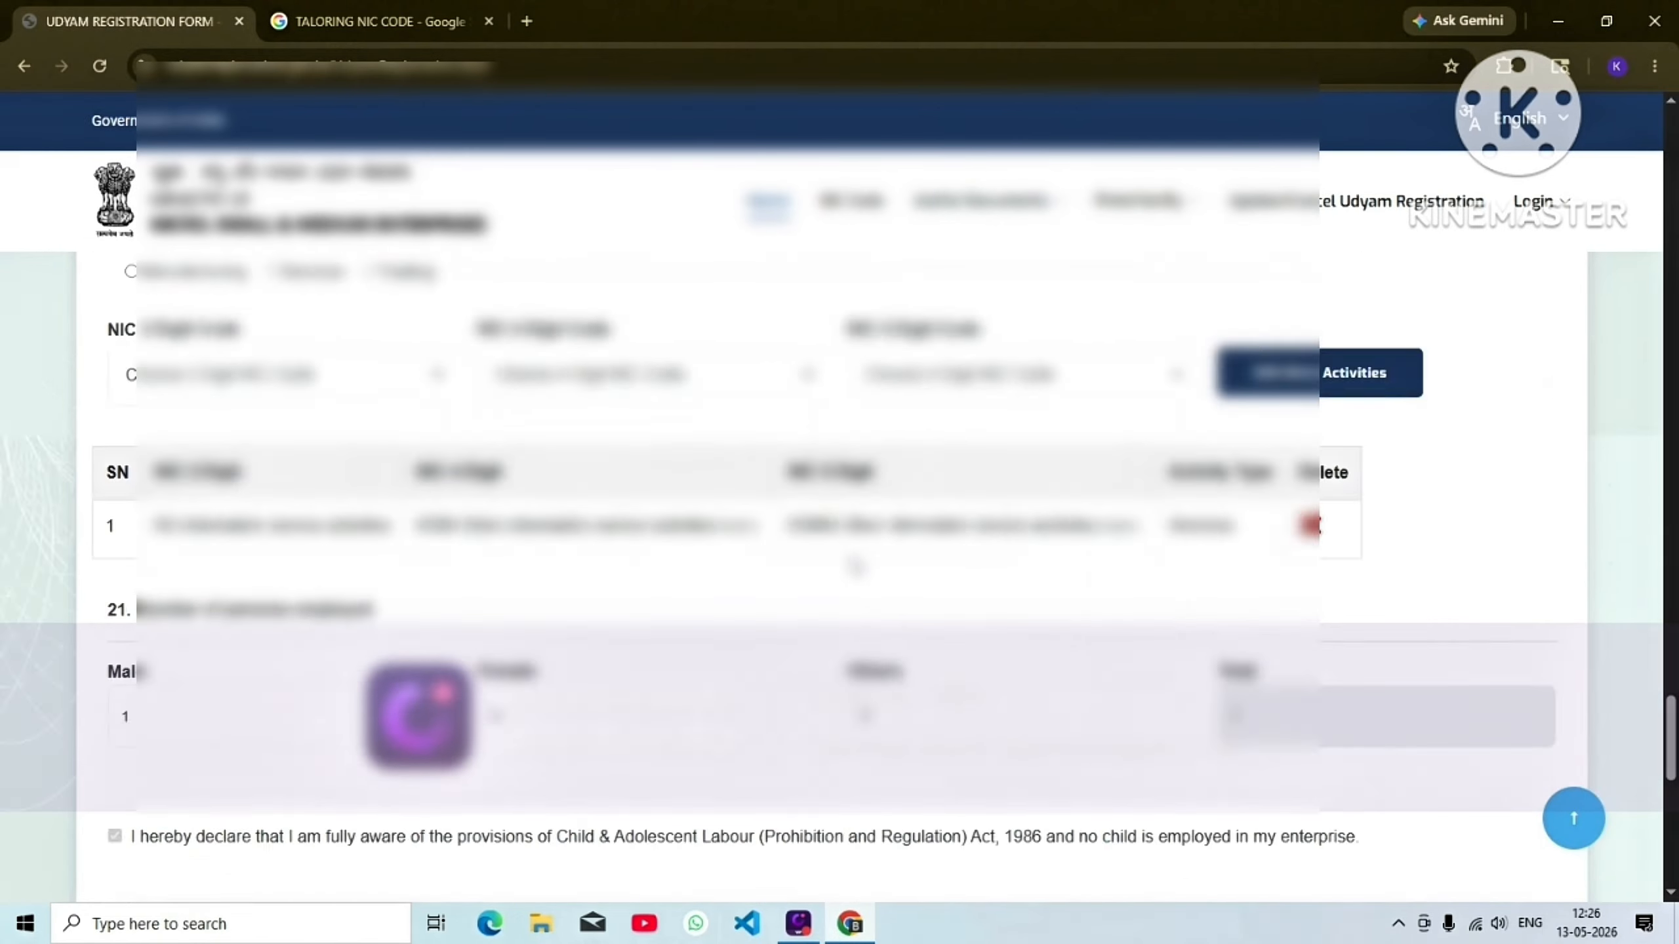
Dismiss the confirmation prompt and review the form from PAN Verification down to the submit section
scroll(855, 567, up, 20)
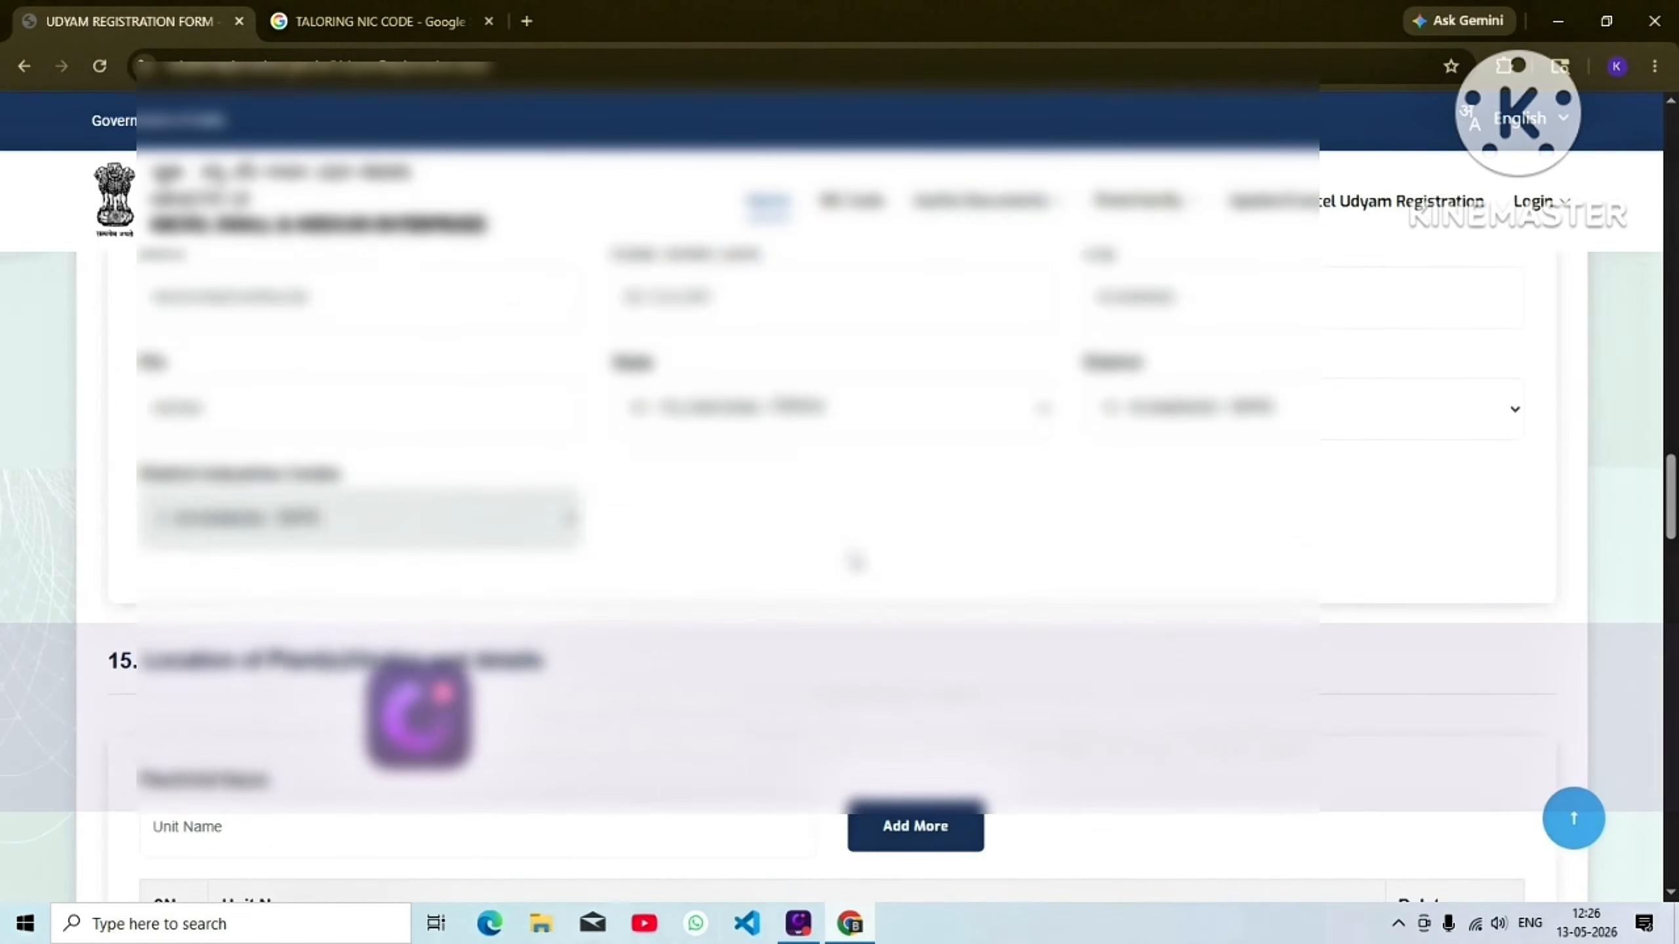
scroll(855, 562, up, 4)
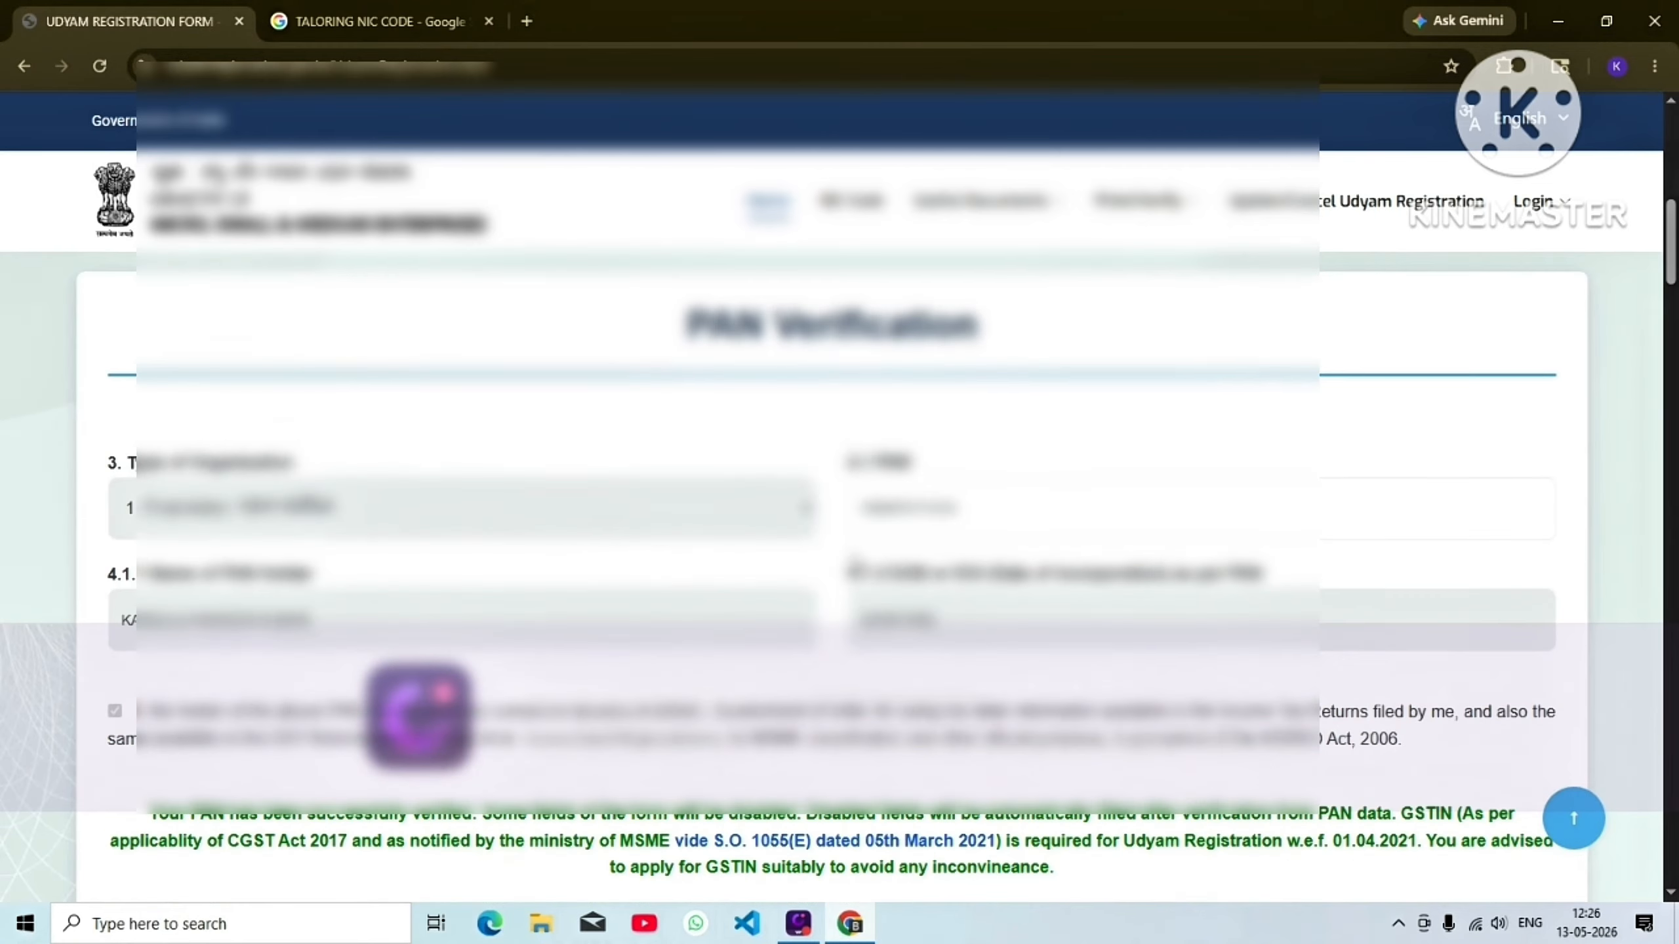
scroll(856, 562, down, 10)
scroll(839, 636, down, 8)
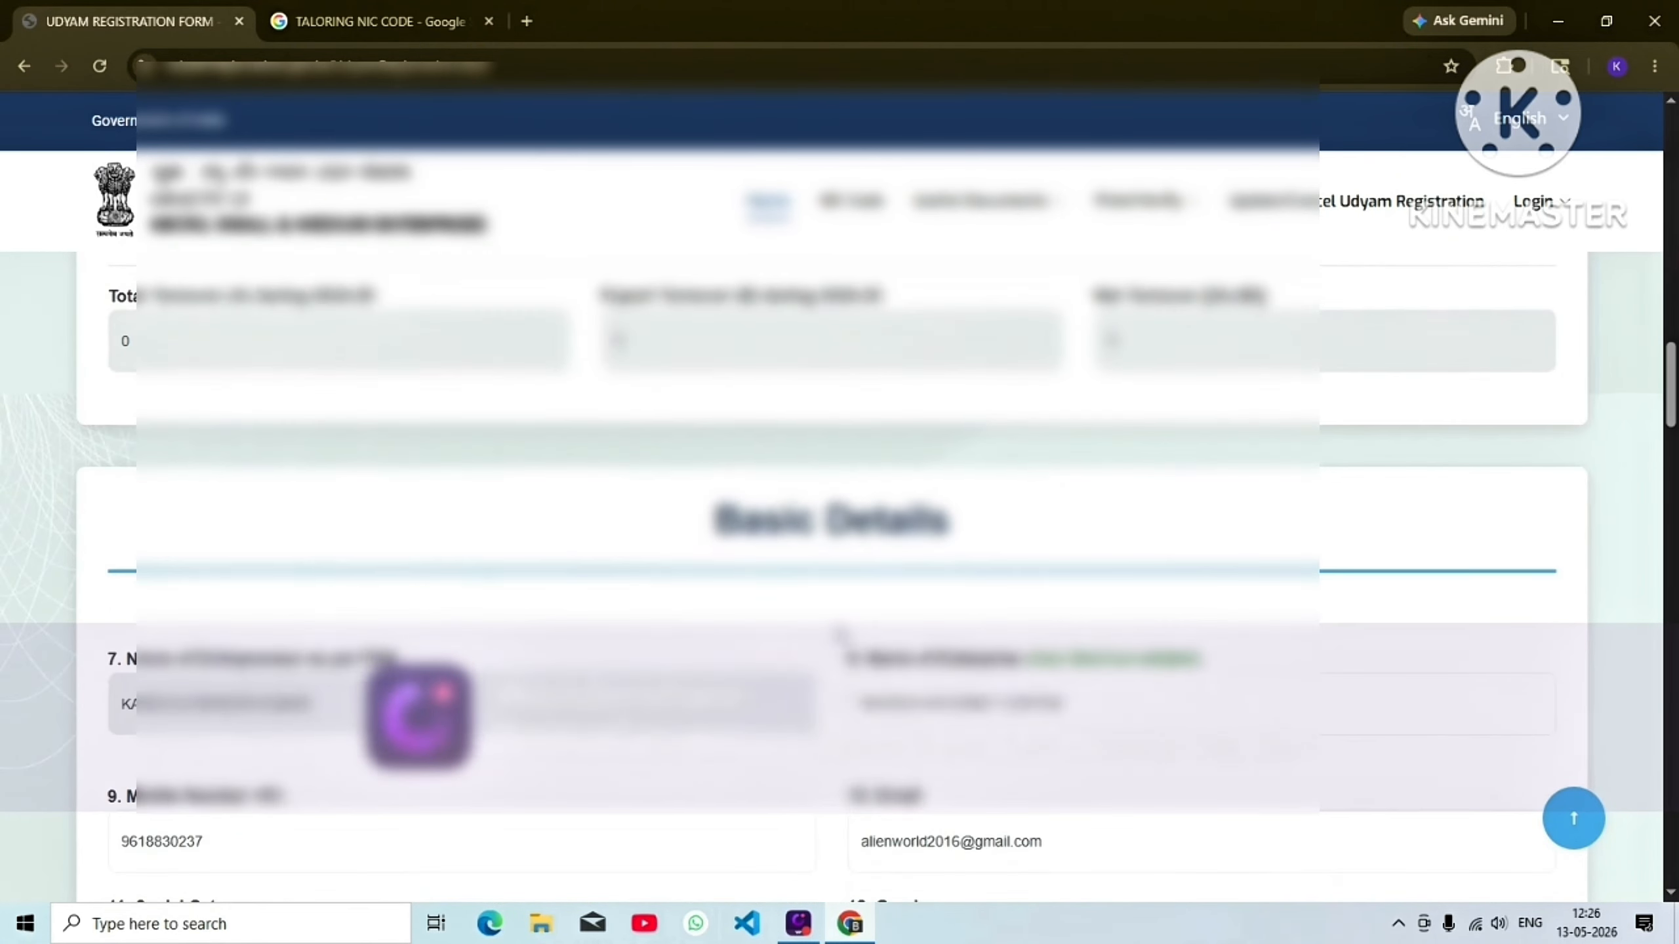
scroll(832, 651, down, 2)
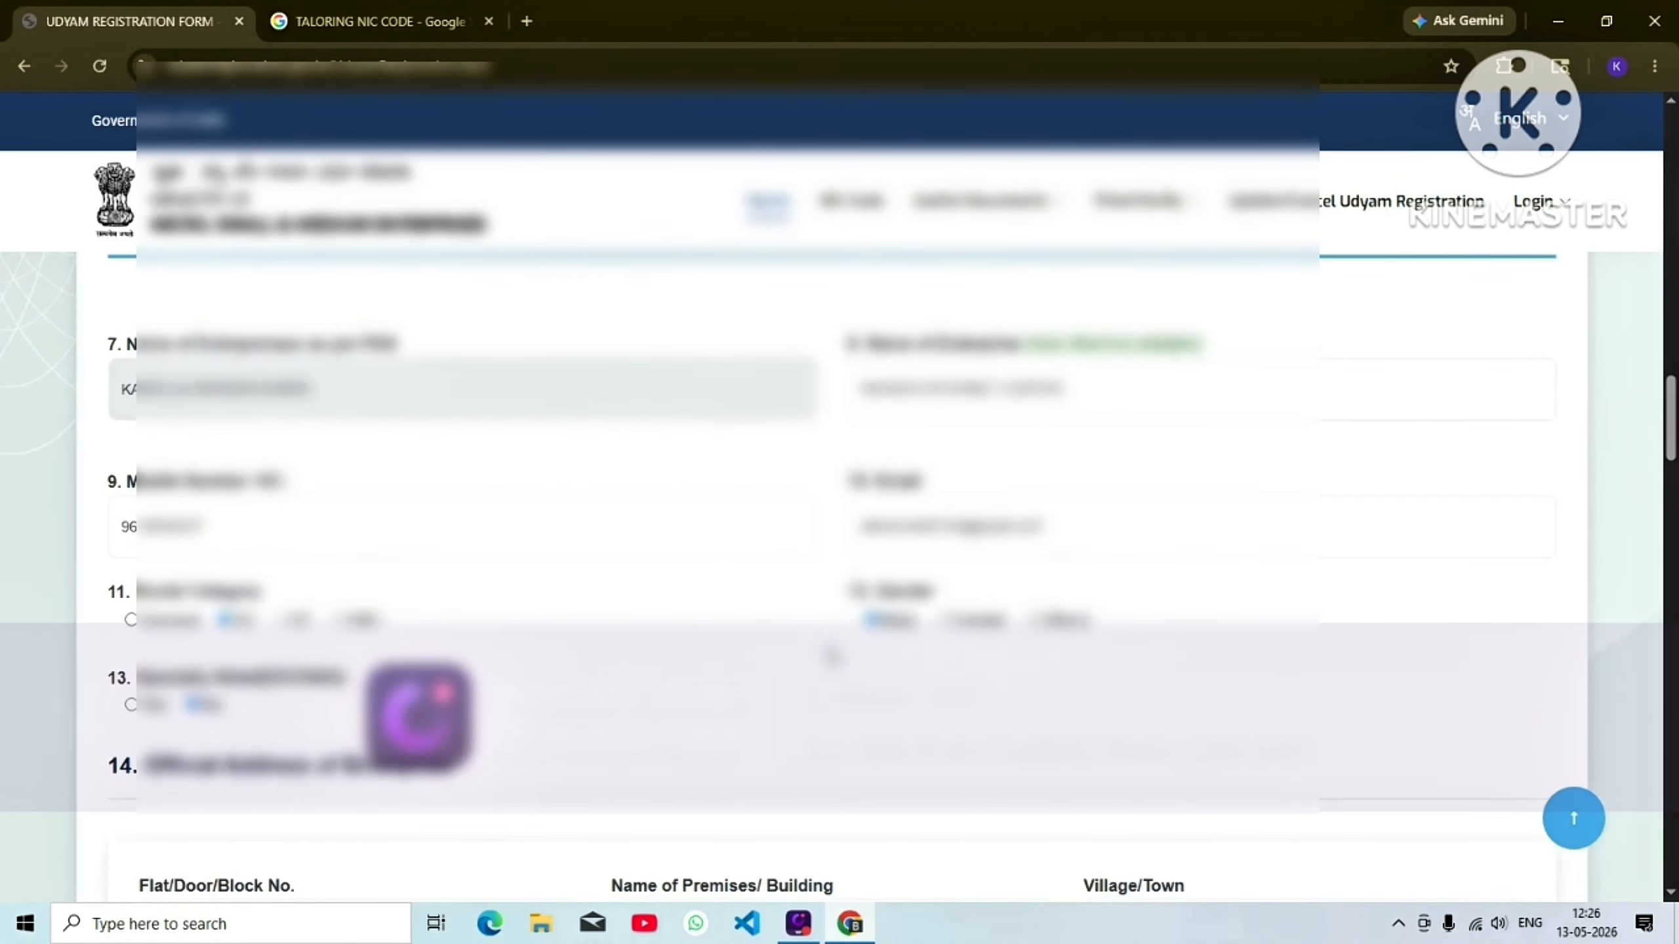
scroll(826, 655, down, 2)
scroll(825, 657, down, 10)
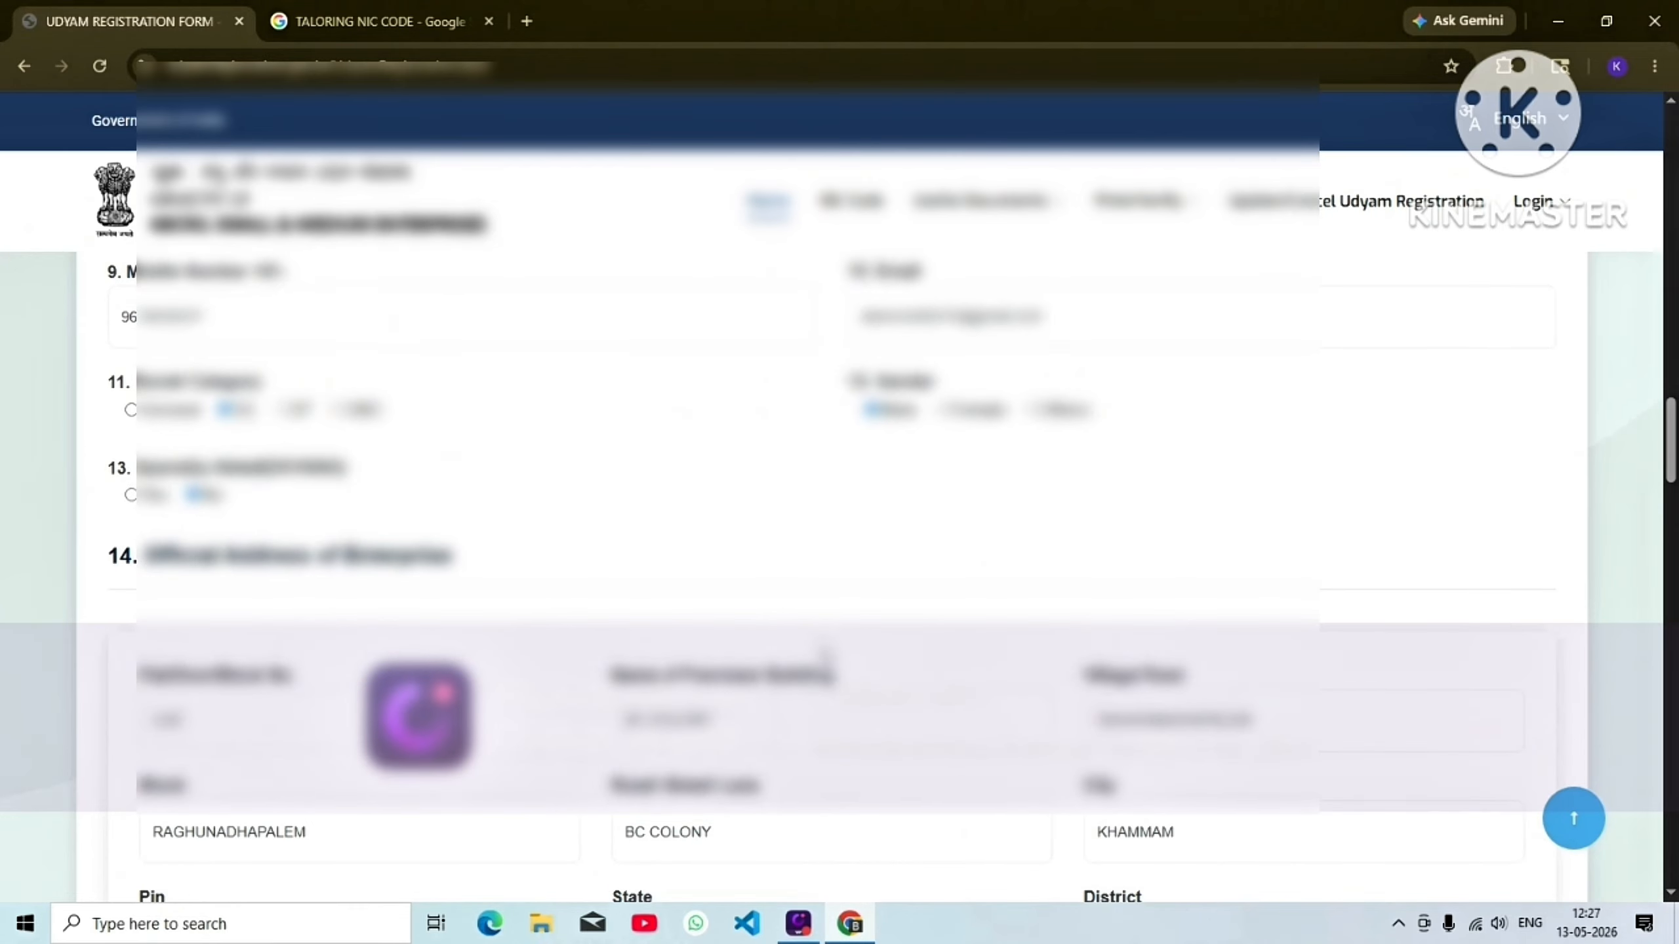
scroll(825, 656, down, 4)
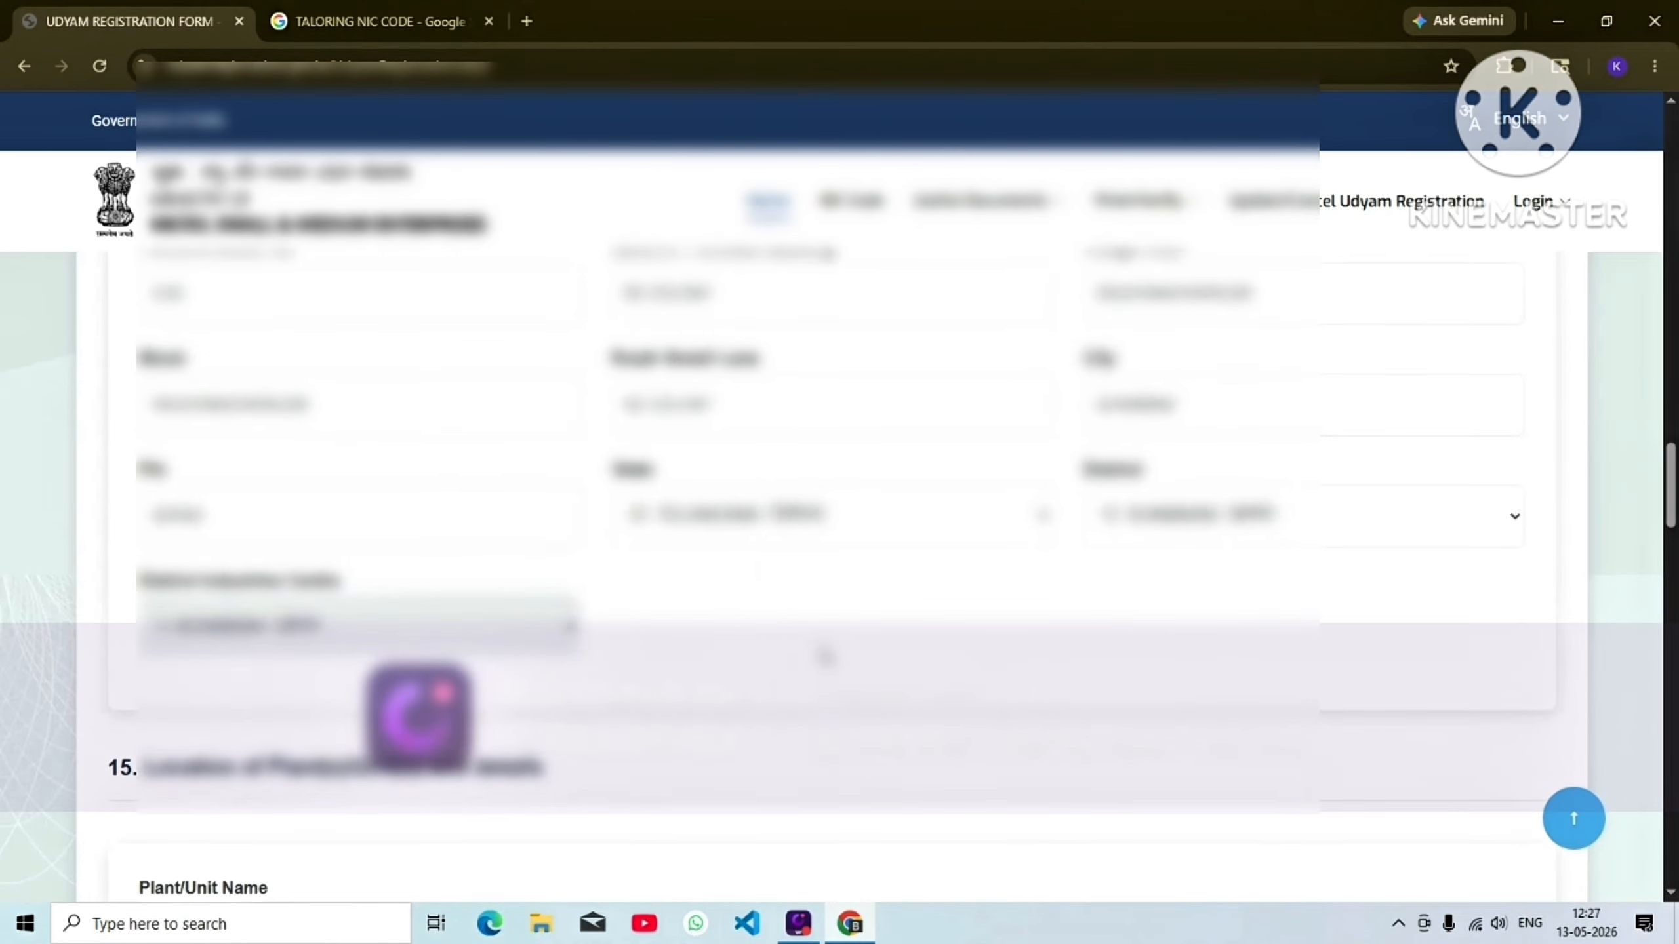
scroll(697, 588, down, 8)
scroll(701, 596, down, 20)
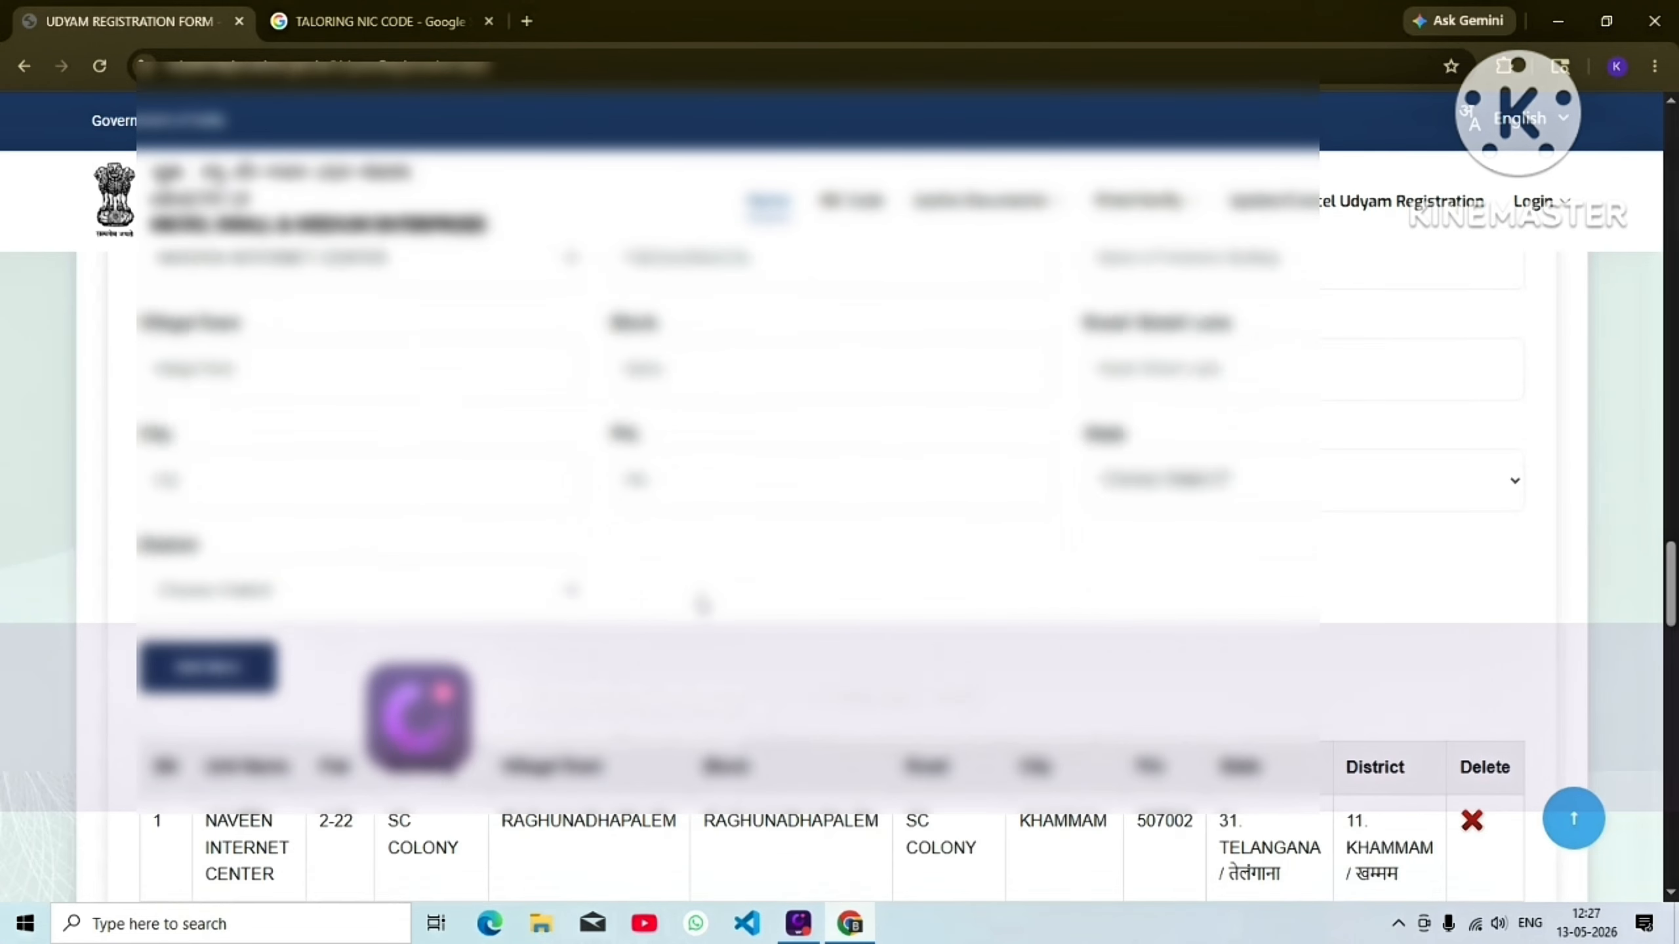
scroll(707, 655, down, 10)
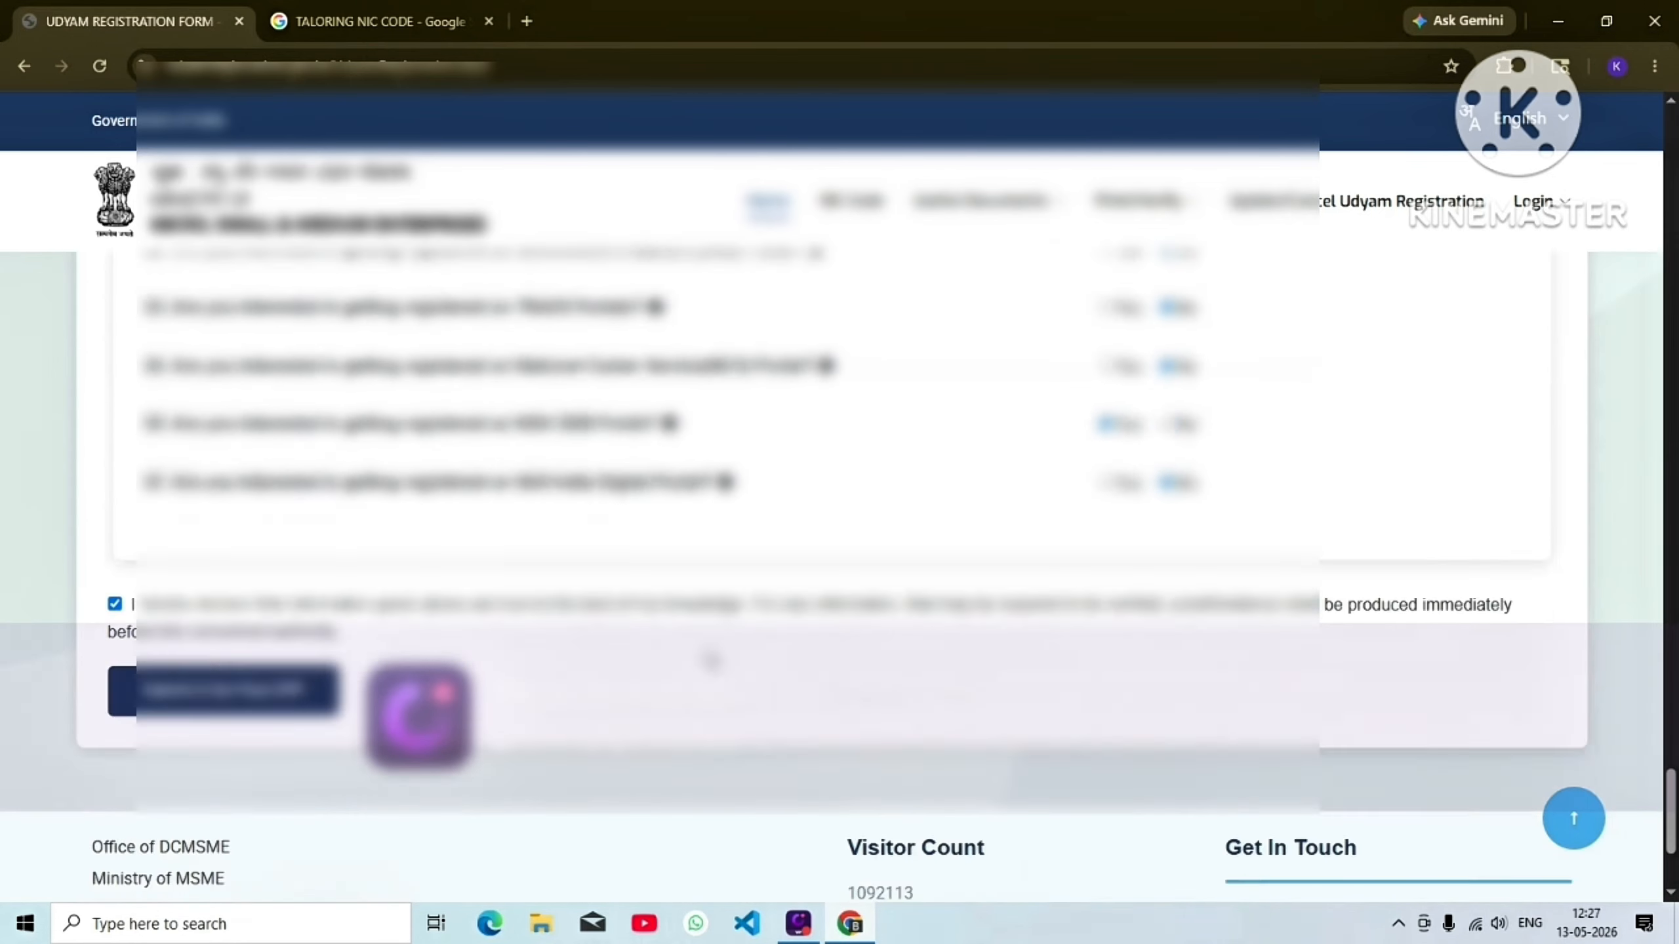
Request the final OTP, confirm the data is correct, and enter the received OTP
click(294, 451)
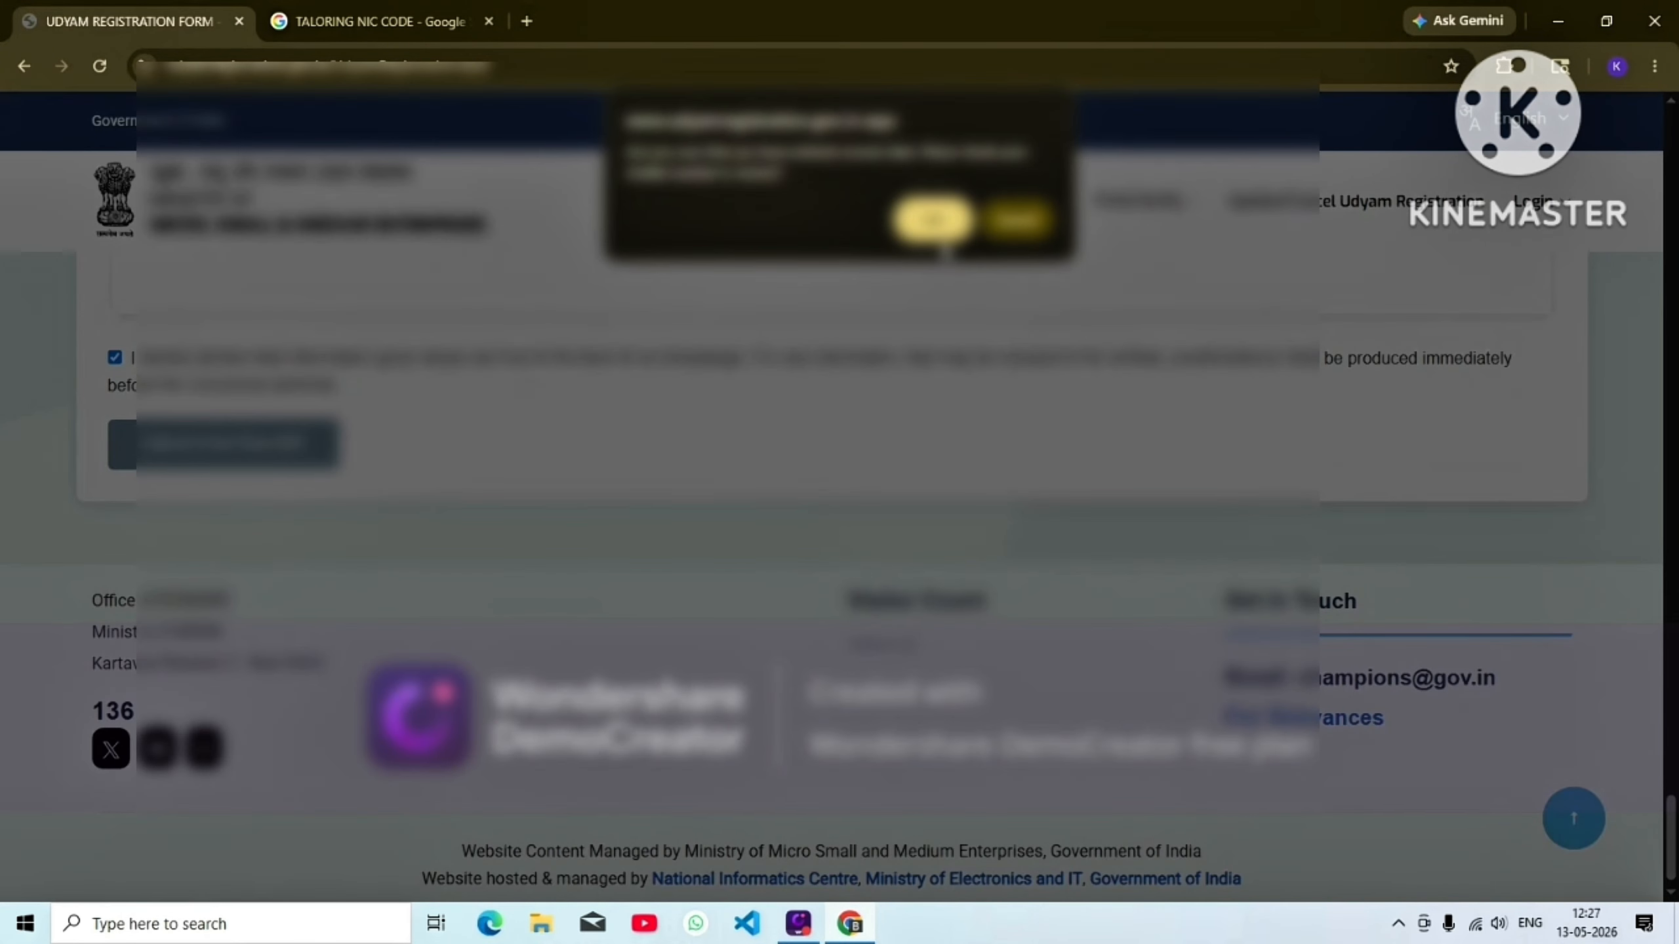
click(934, 223)
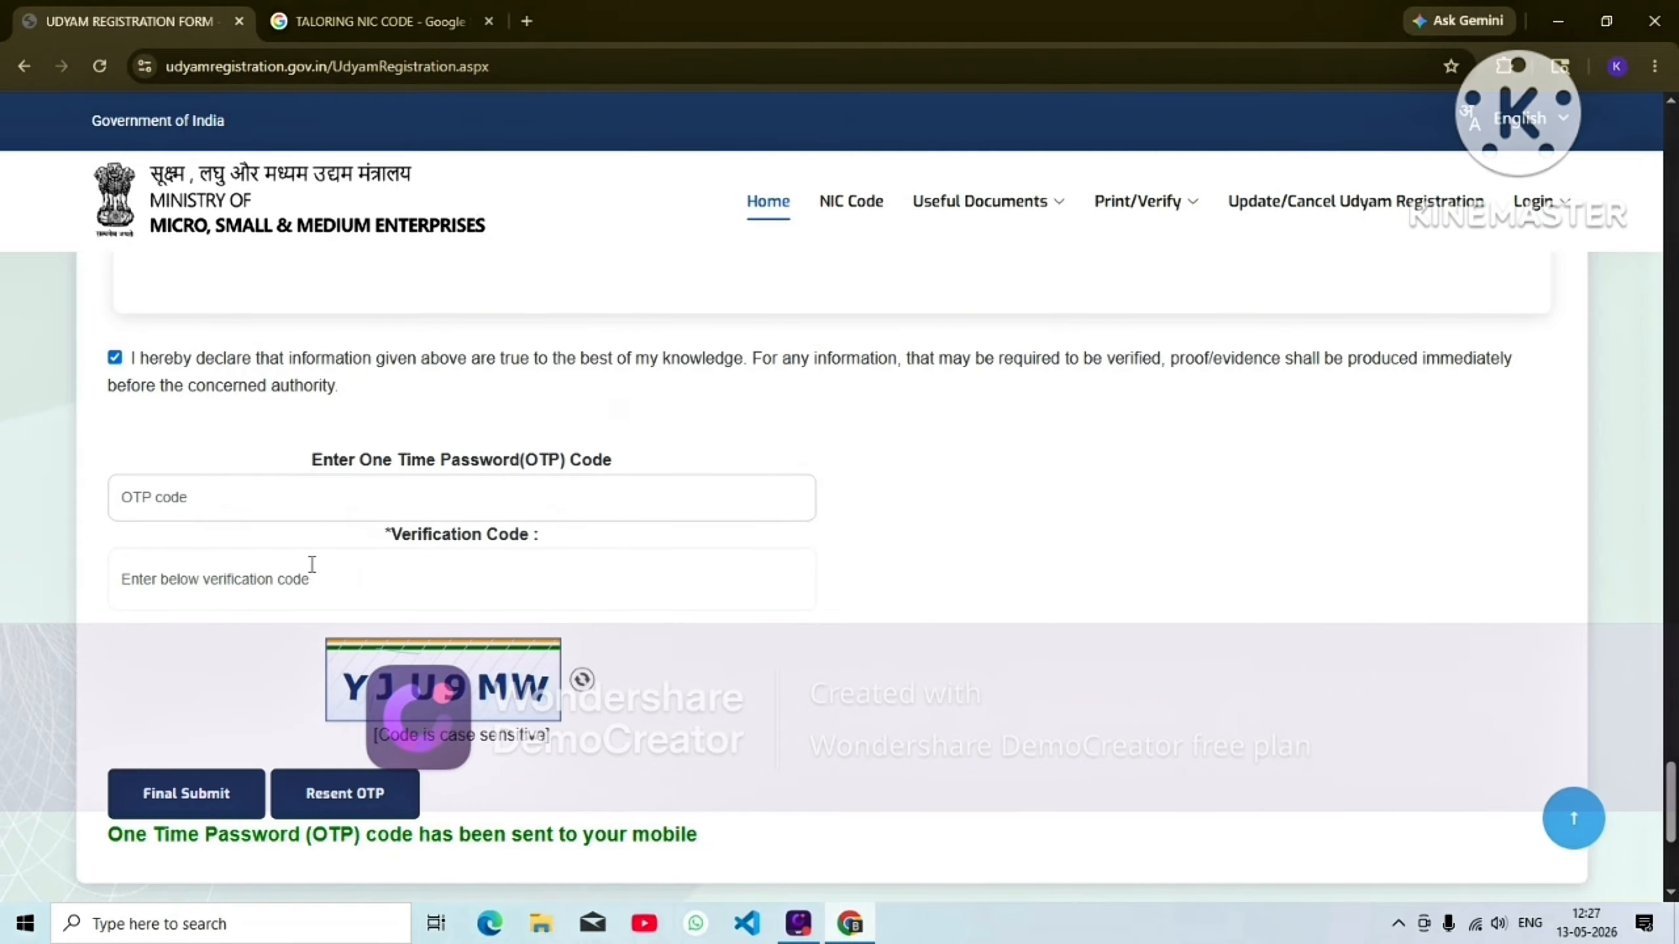
click(309, 499)
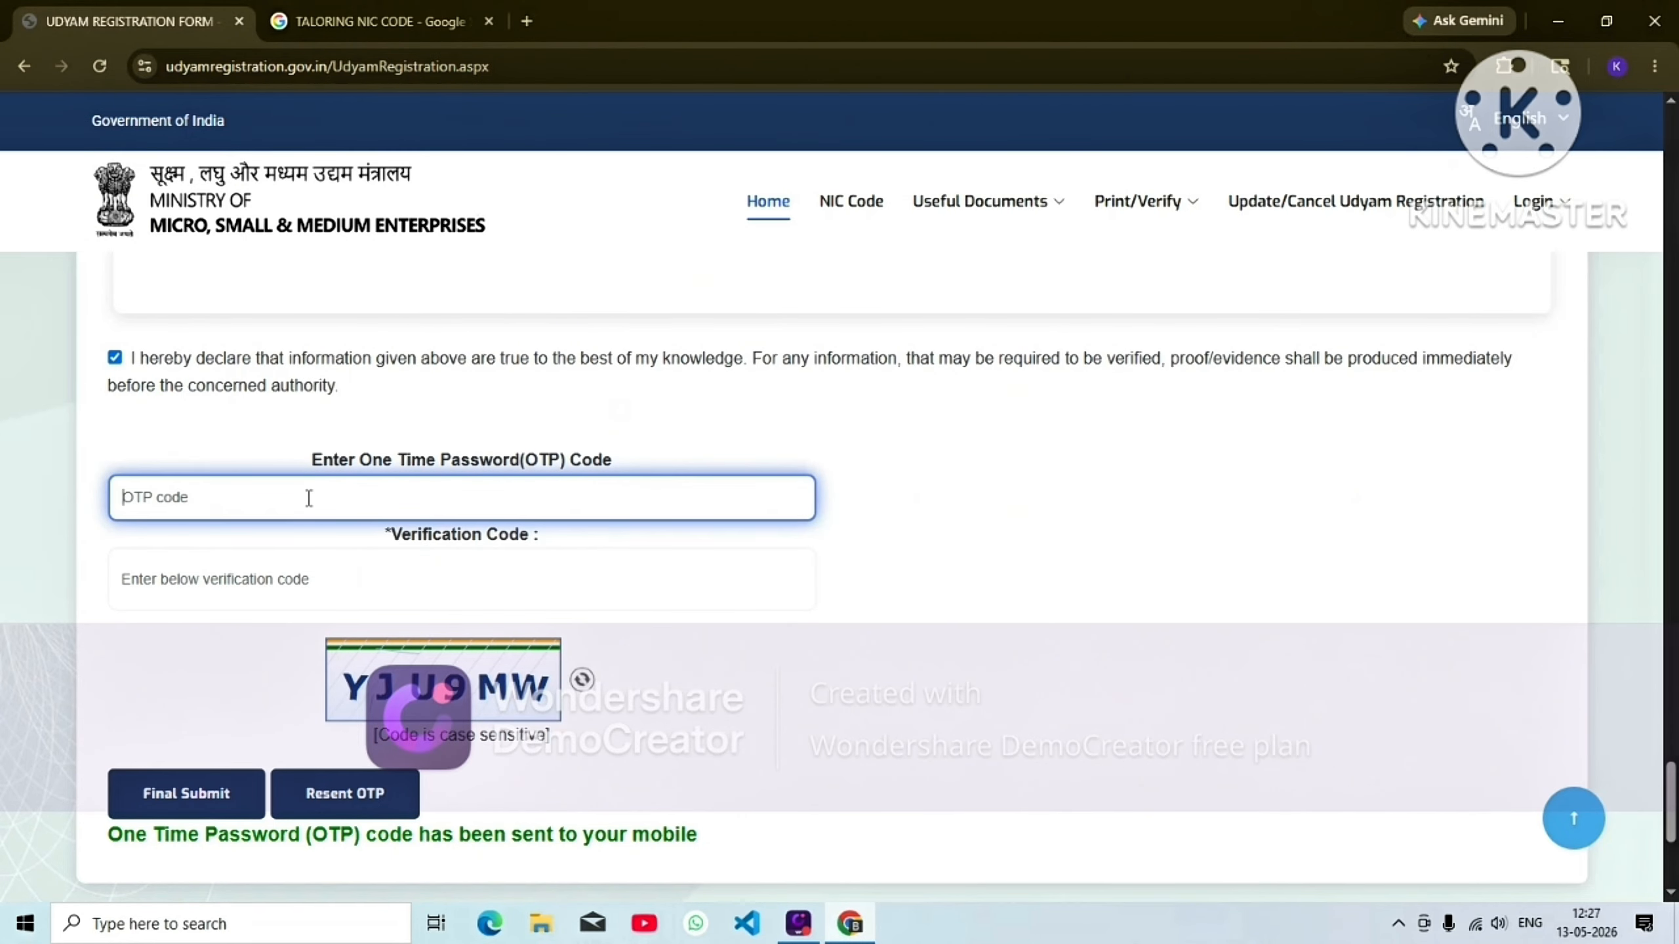
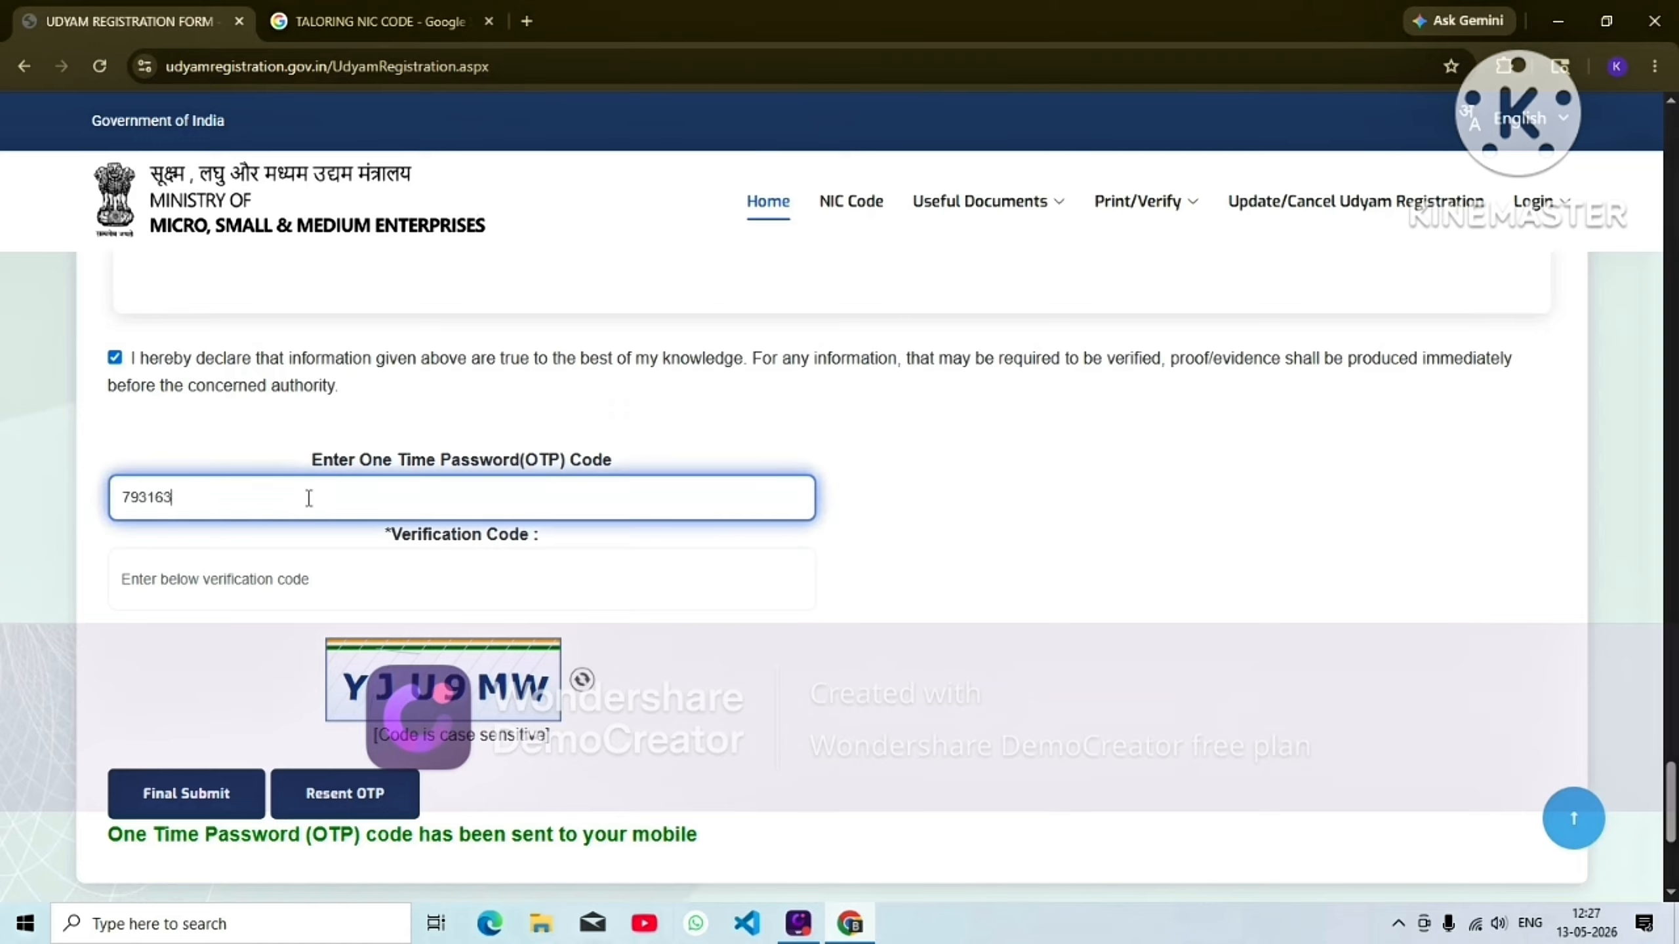
Enter the verification code, make the Final Submit, confirm it, and acknowledge the alert
click(268, 584)
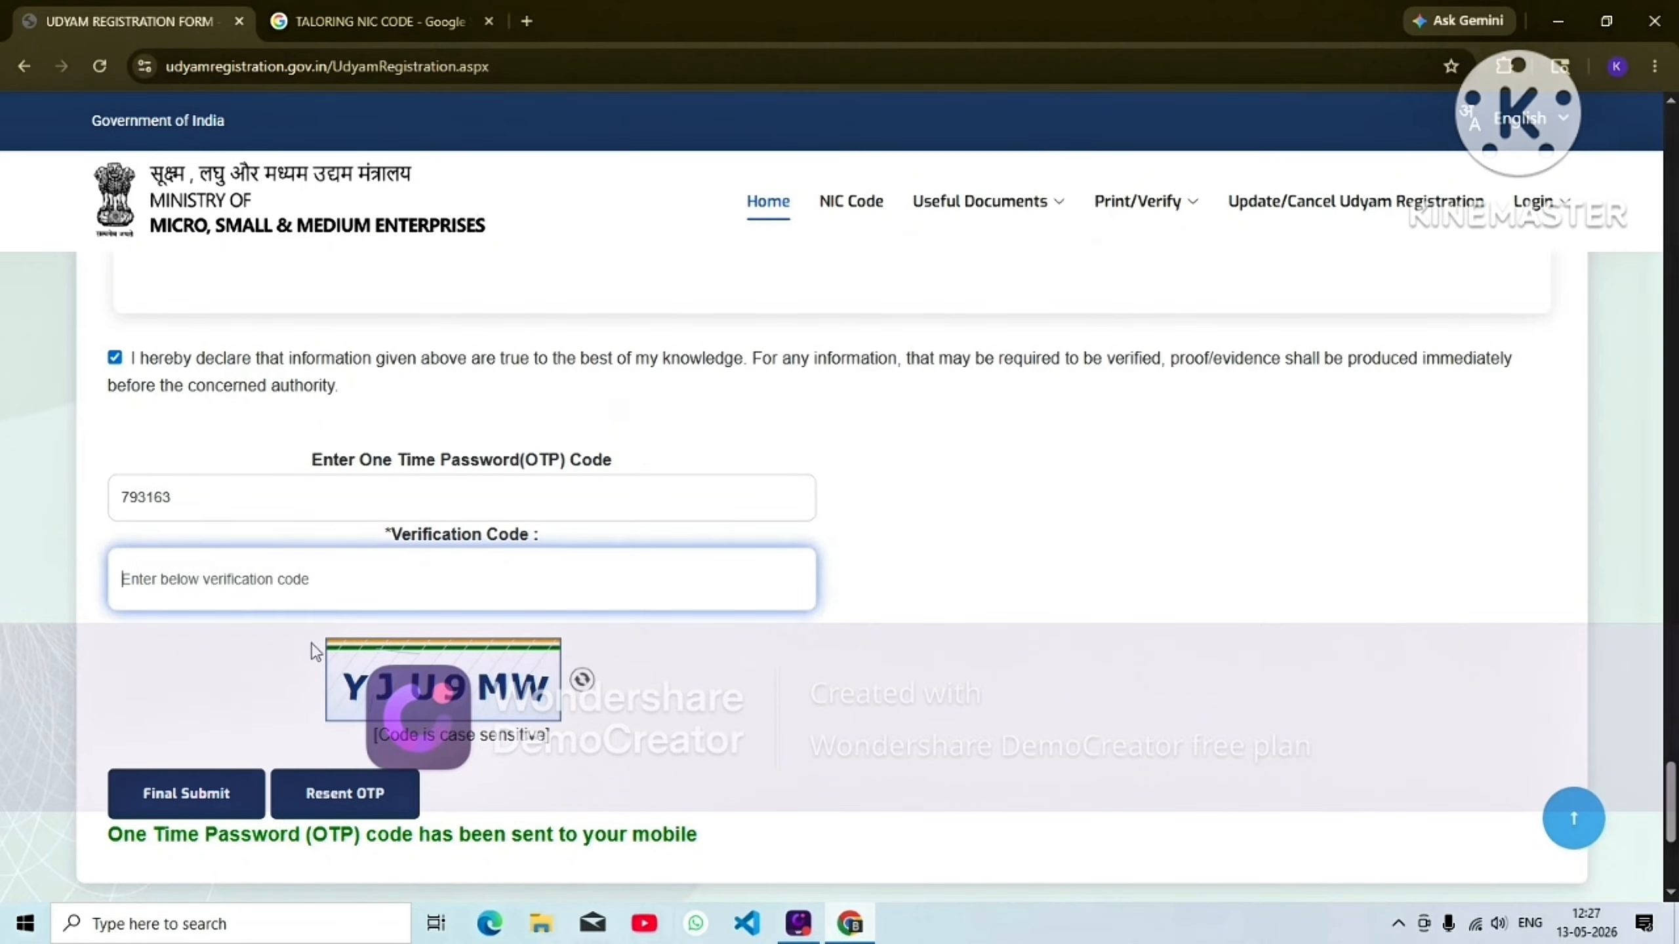
text(YJ)
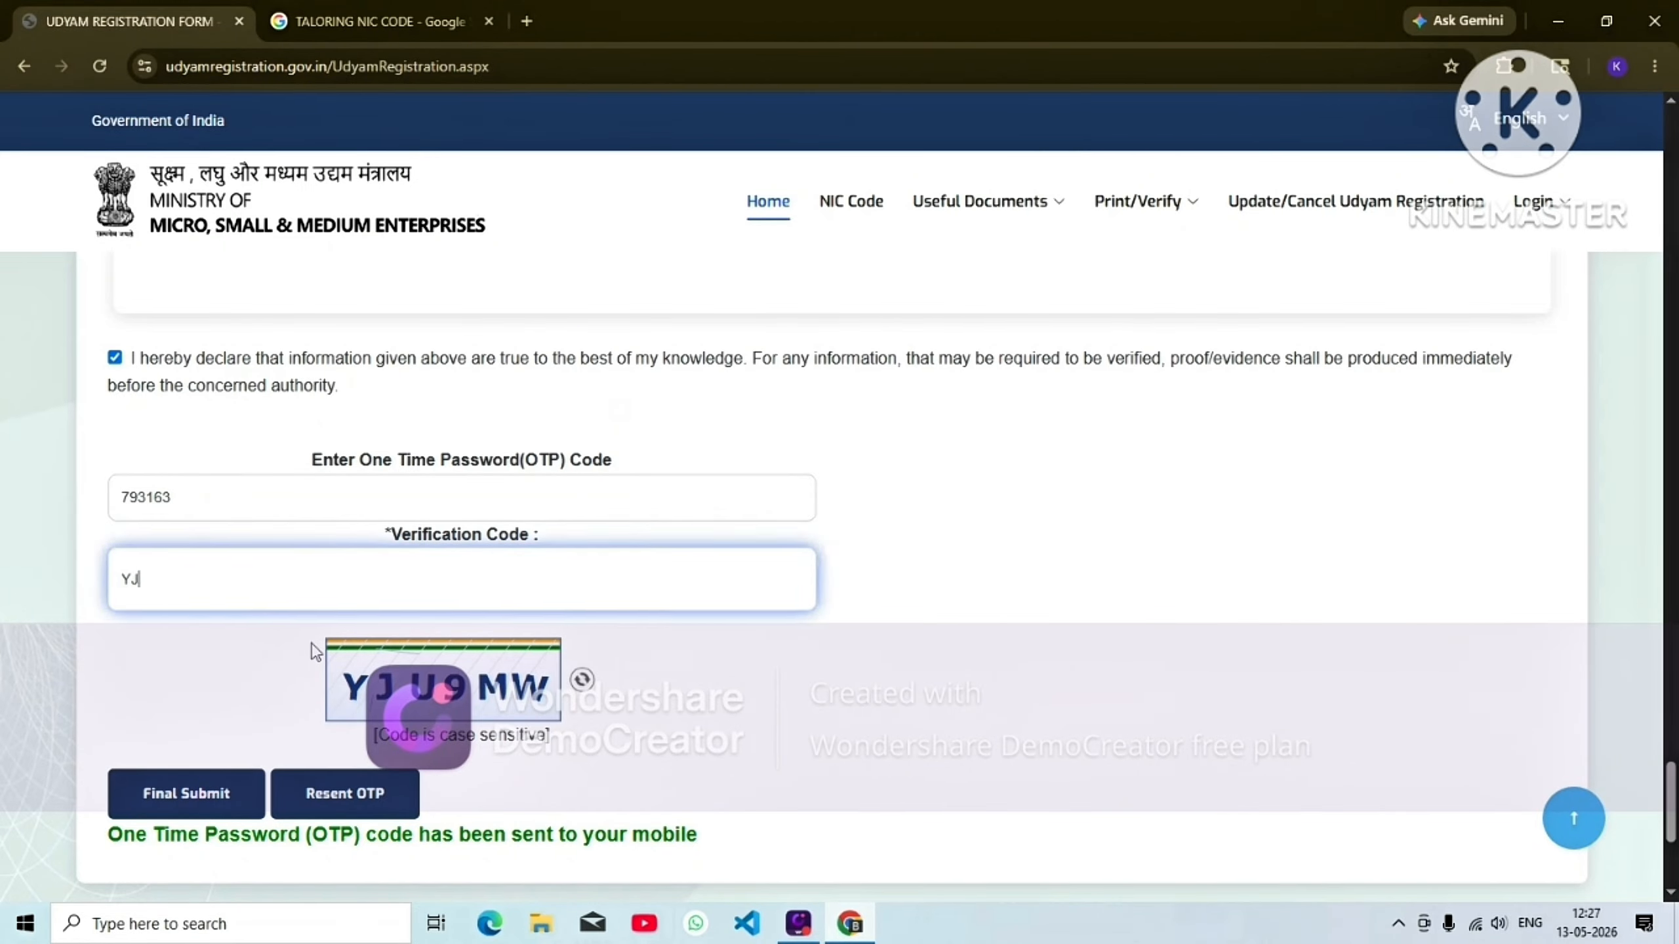
text(U9MW)
click(201, 794)
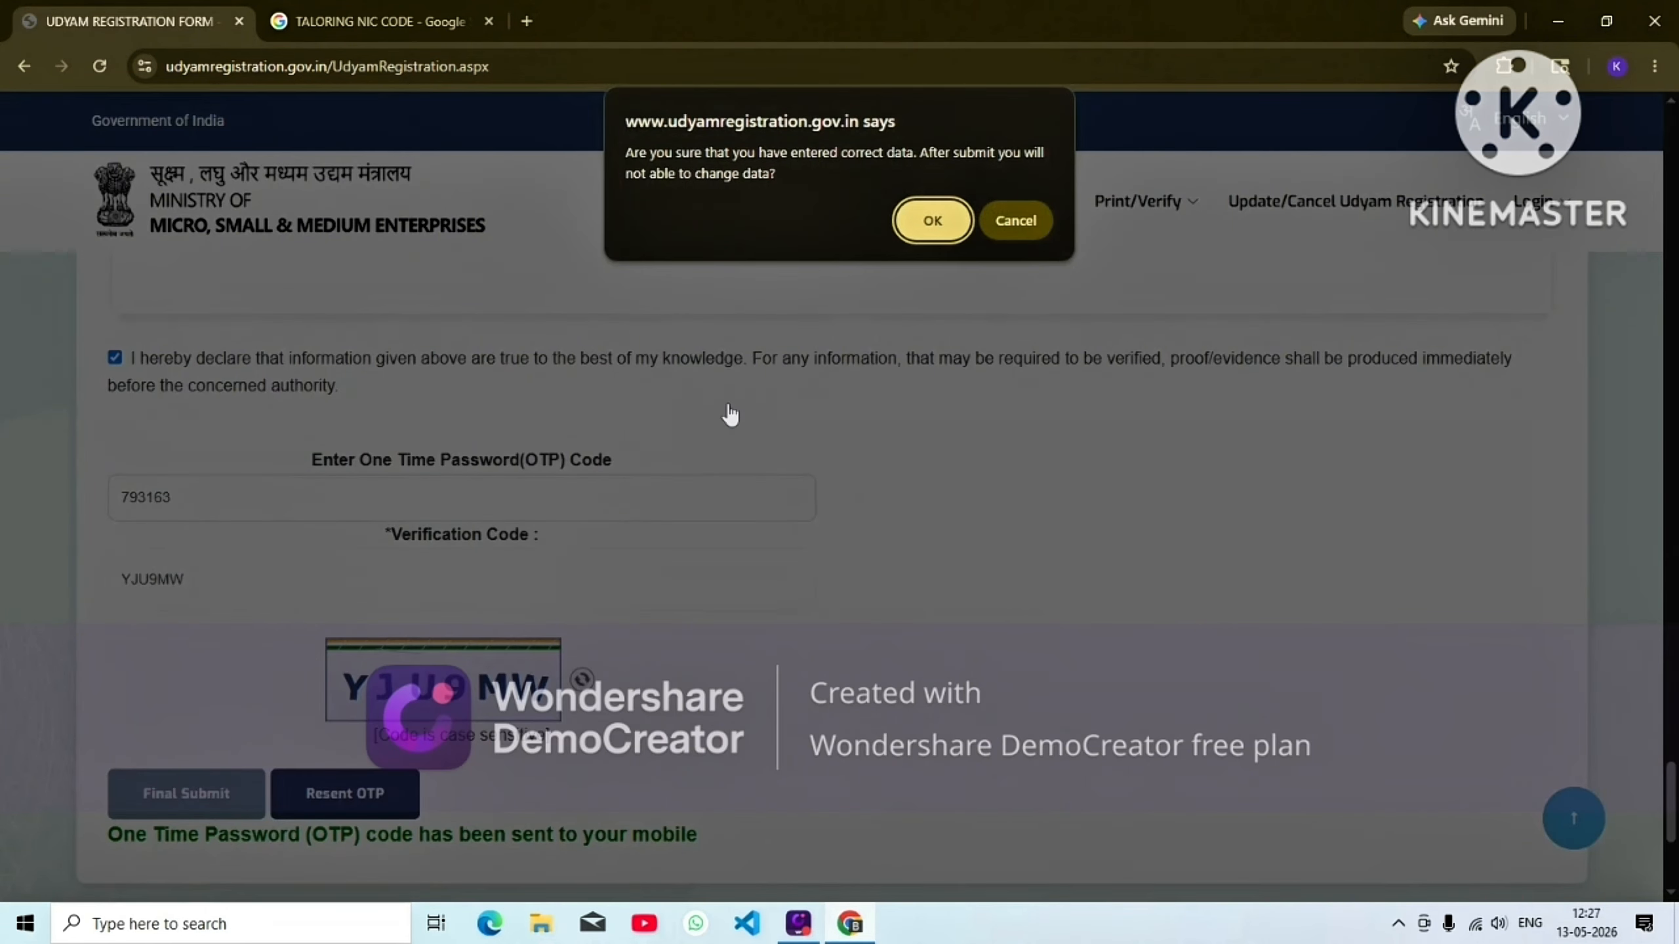
click(931, 221)
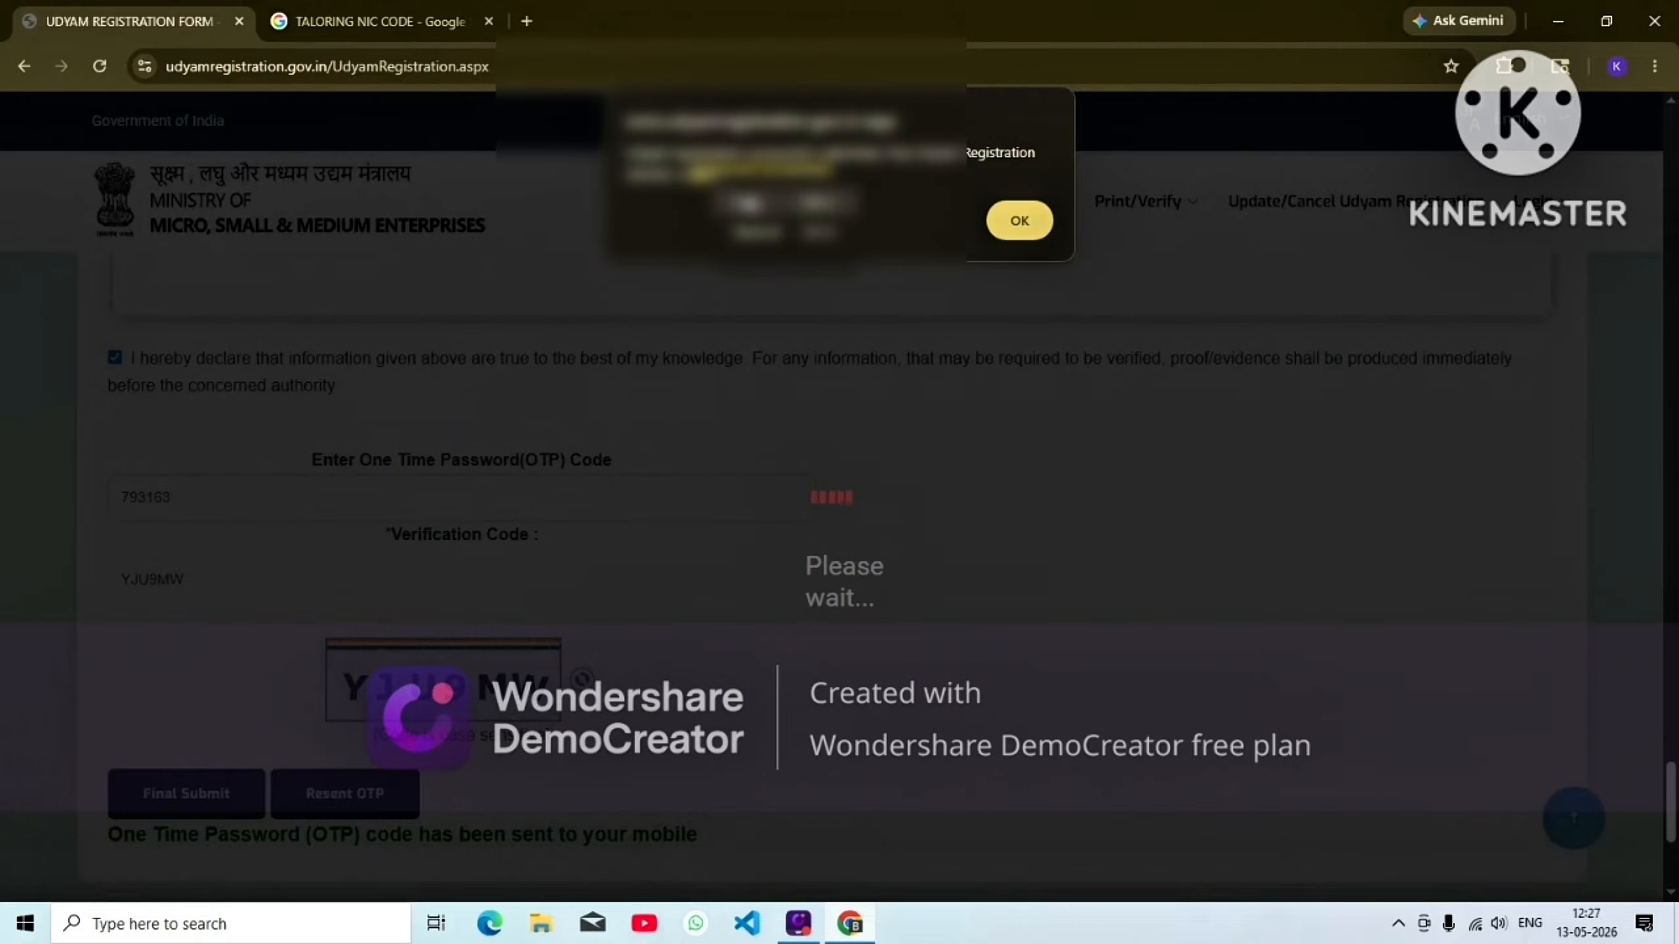
click(1020, 221)
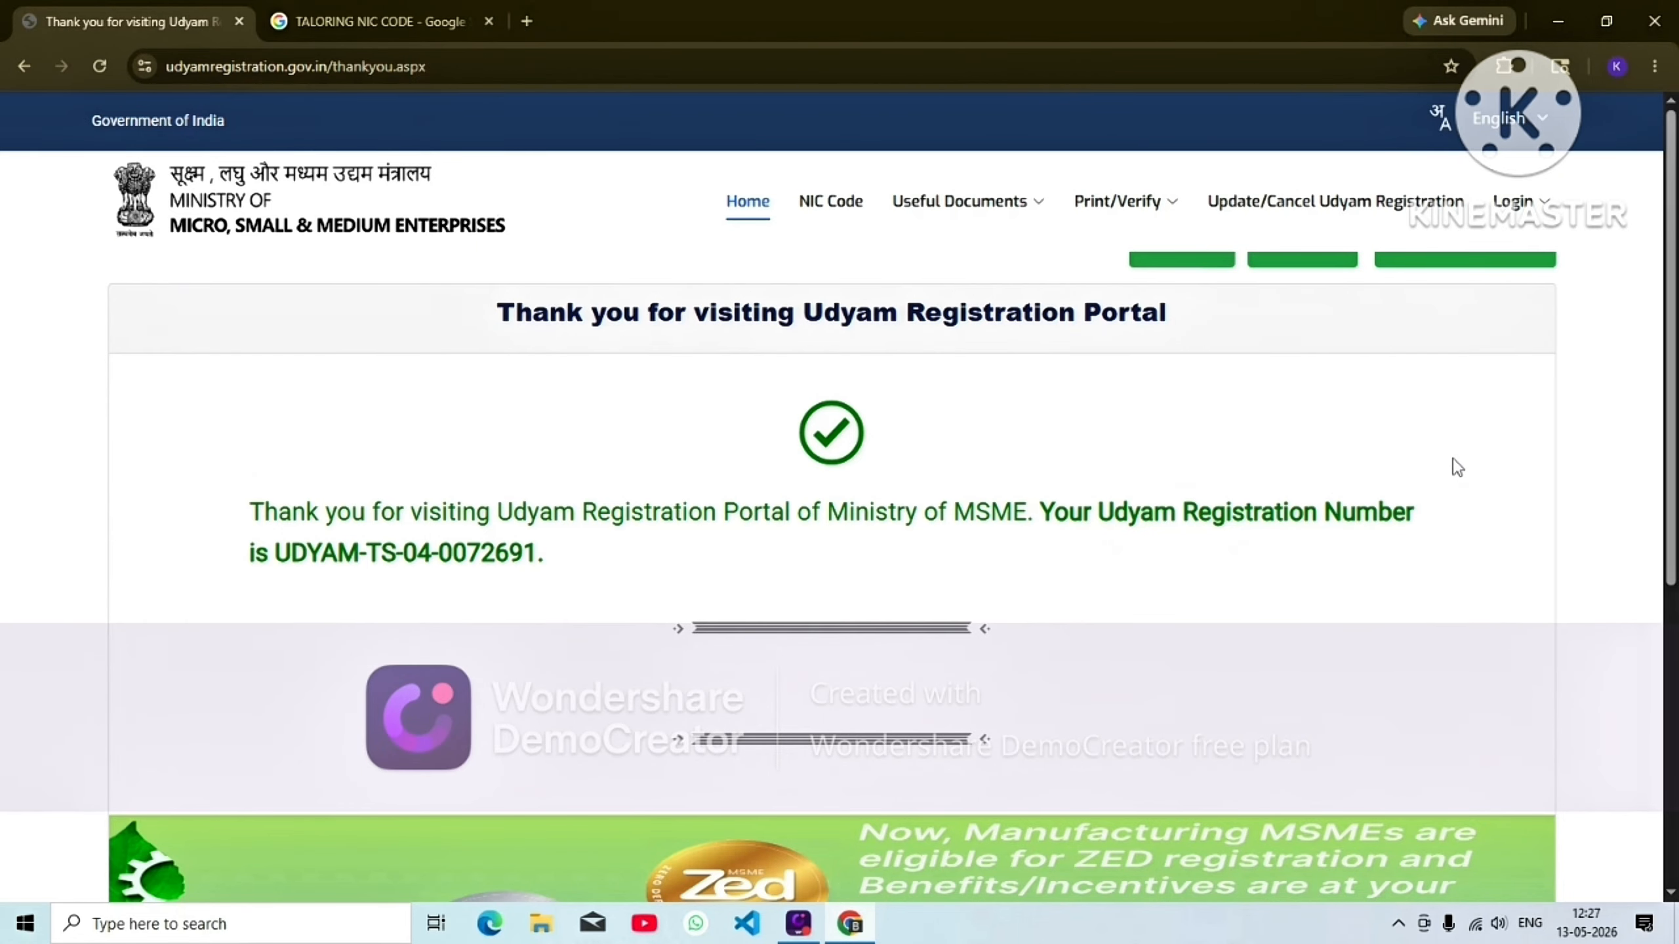
Show the Login menu's dropdown from the thank-you page's top navigation
mouse_move(1551, 211)
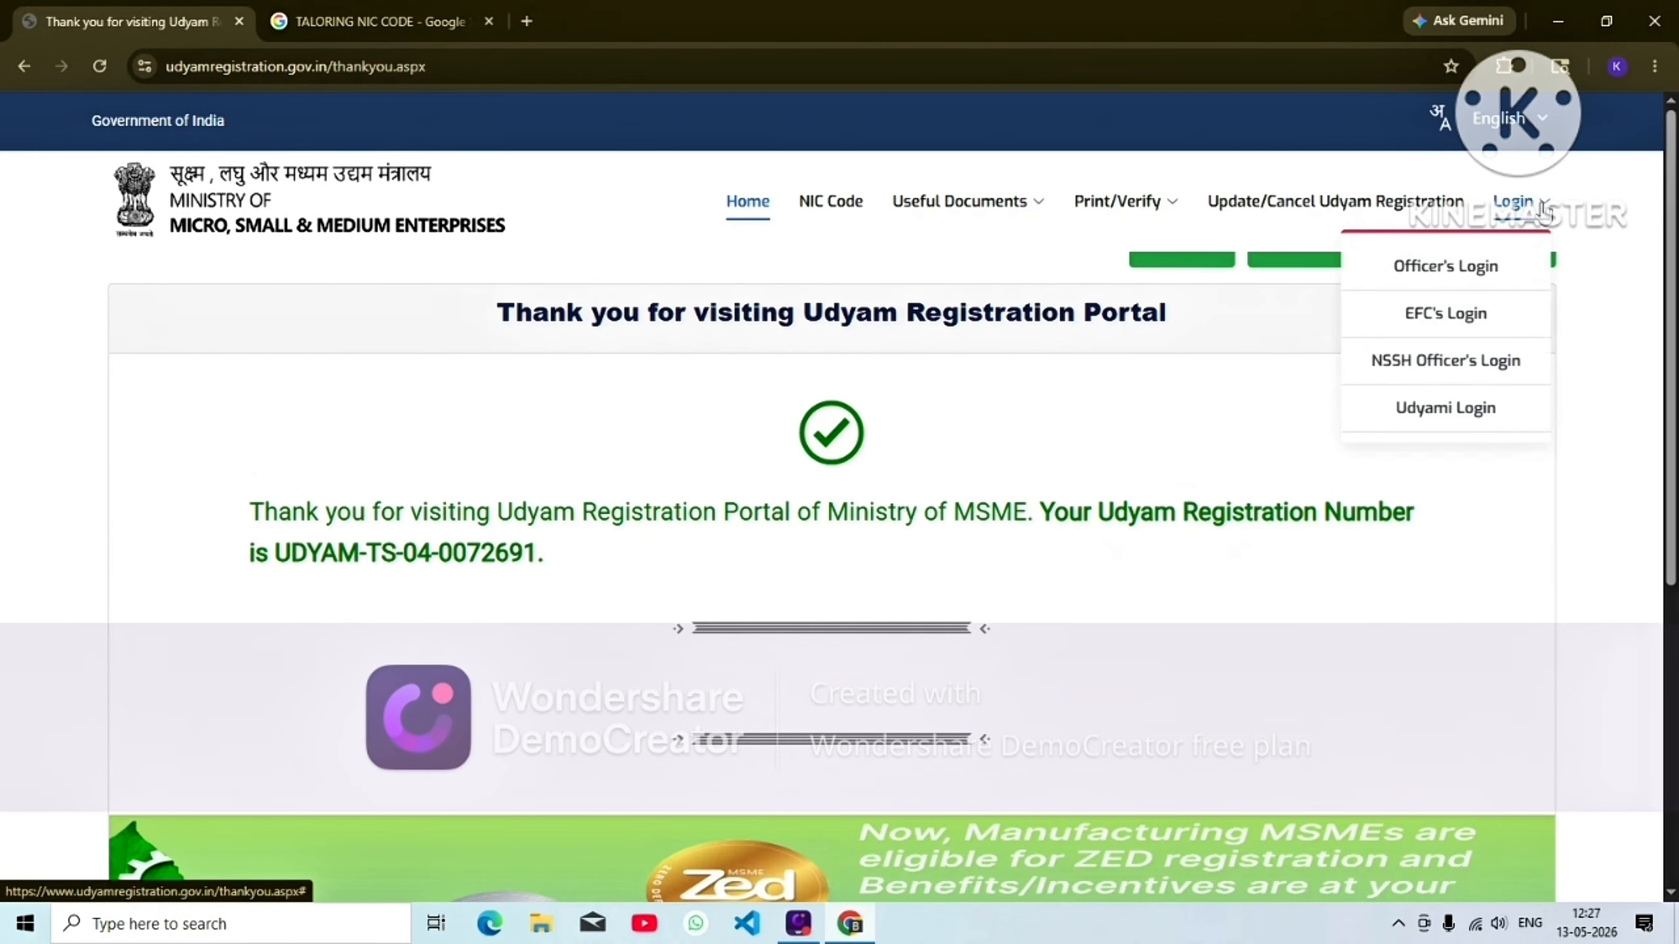
On Udyami Login, paste the registration number, enter mobile number and captcha, and request an OTP
click(1478, 410)
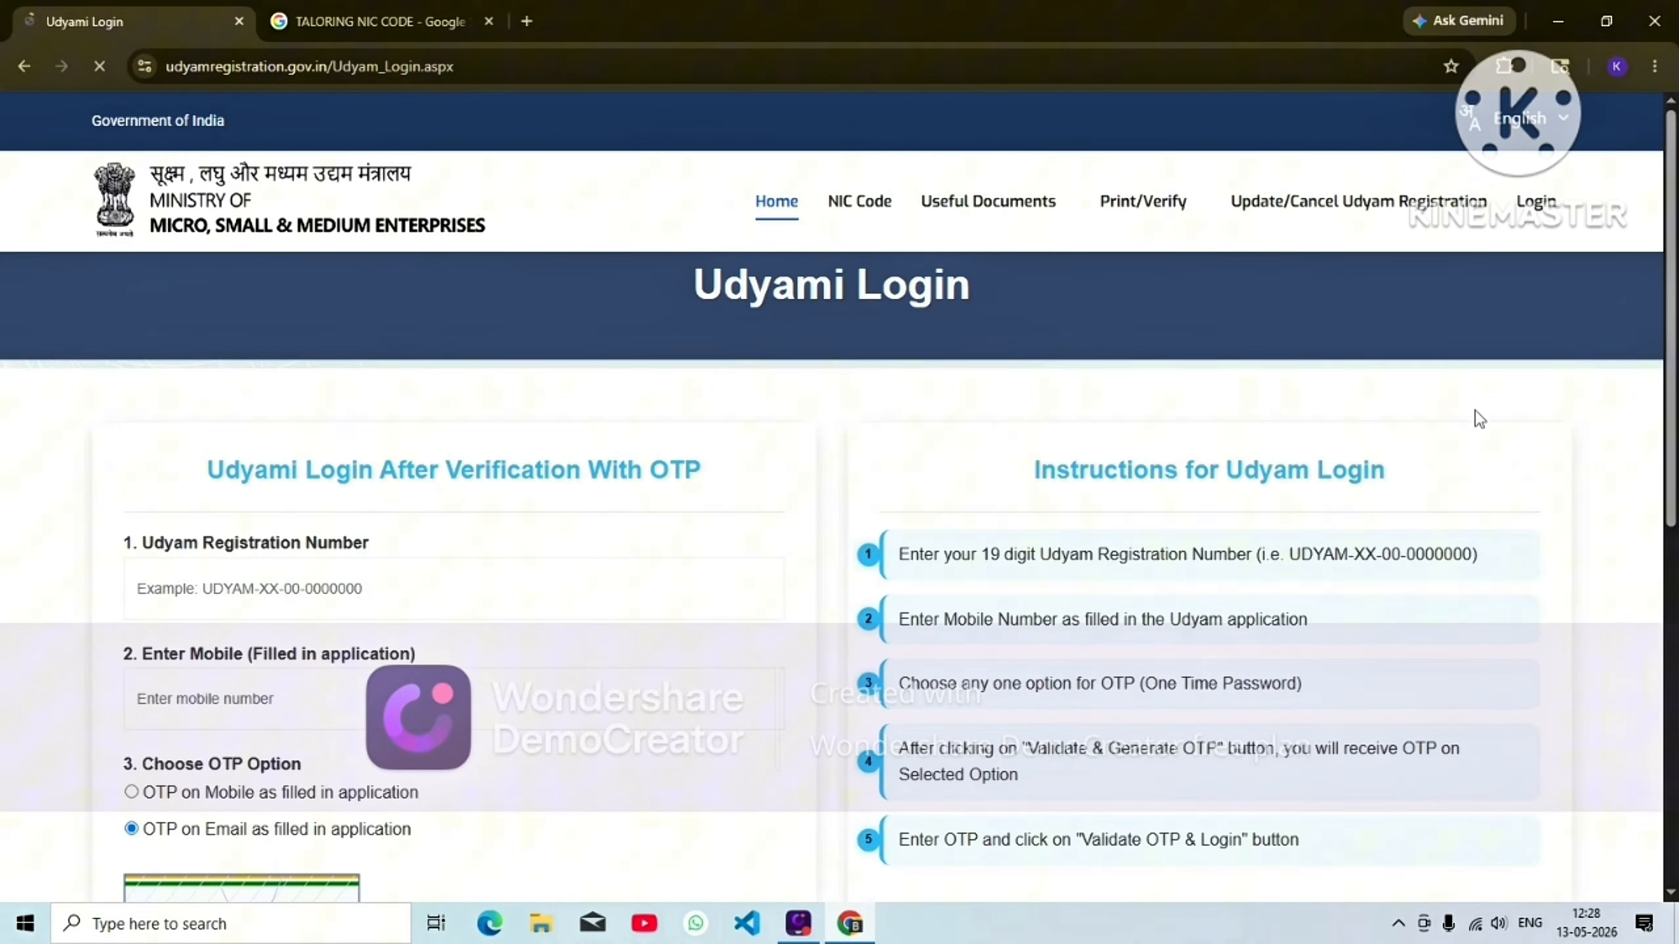
click(342, 588)
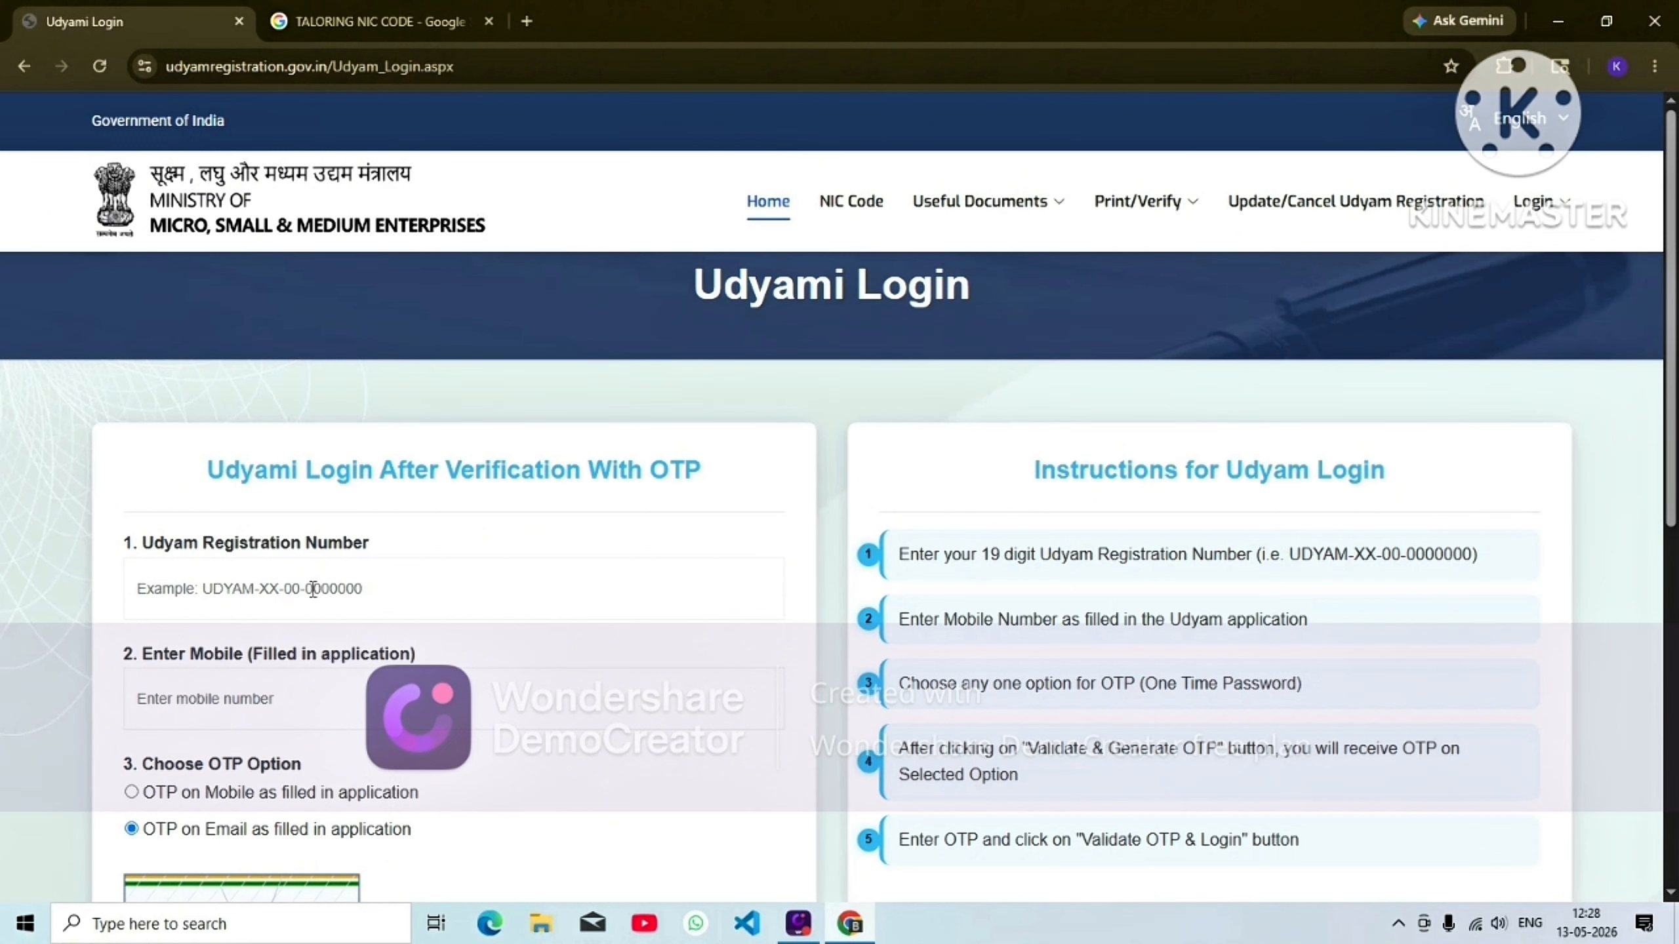
right_click(311, 588)
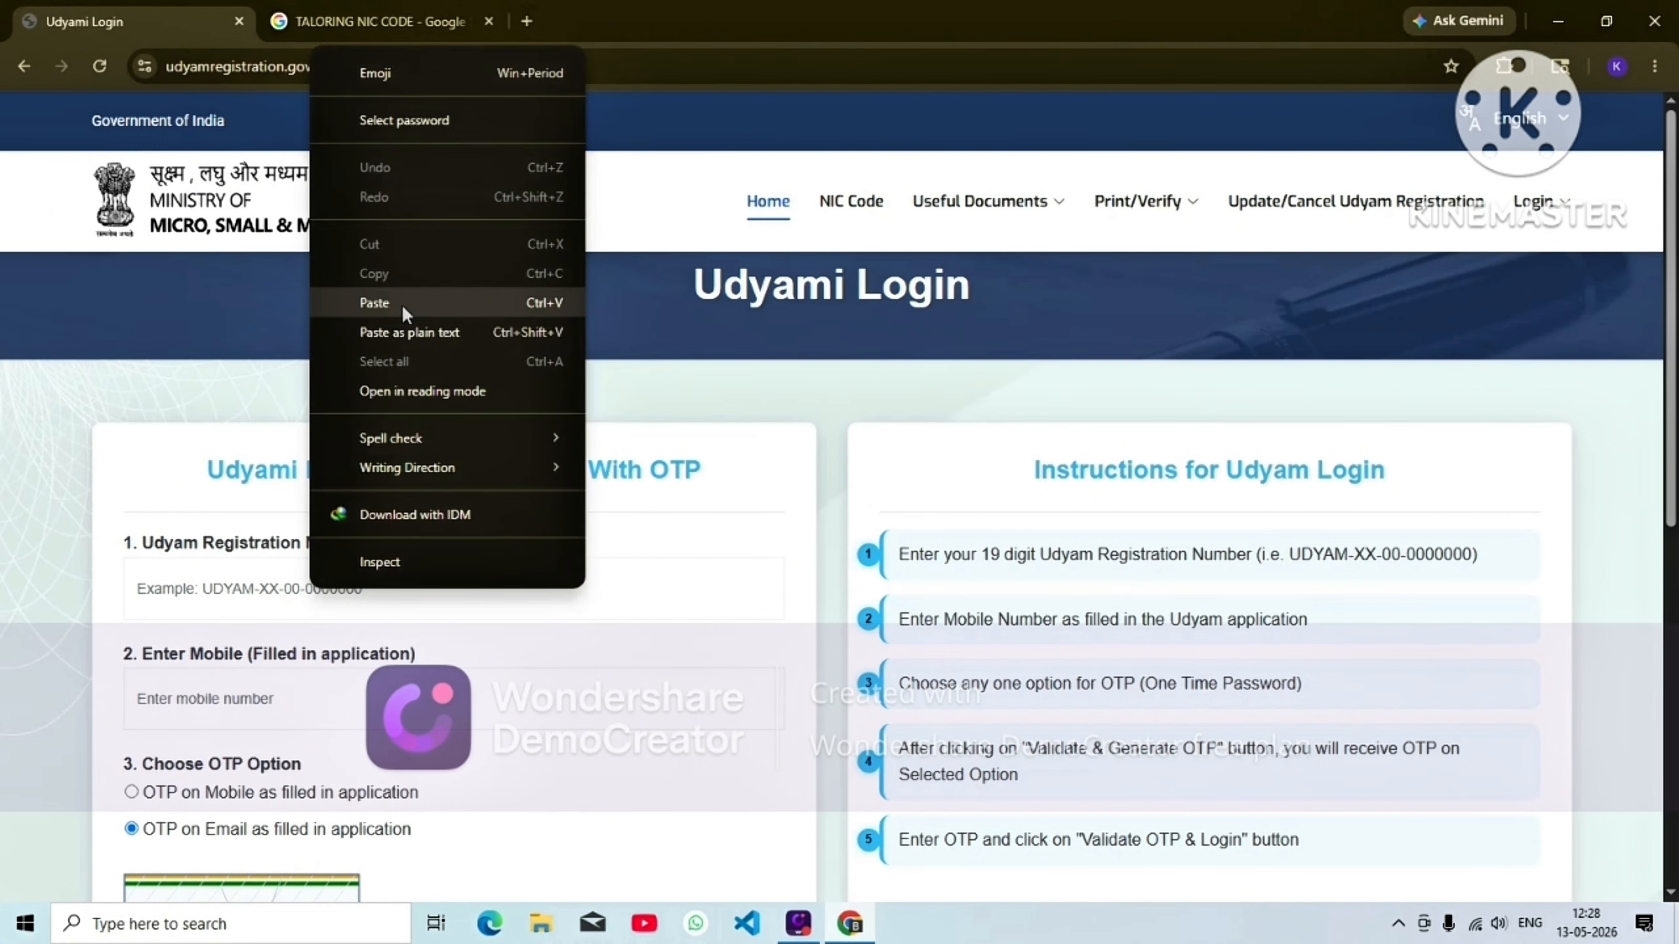
click(401, 304)
scroll(340, 598, down, 2)
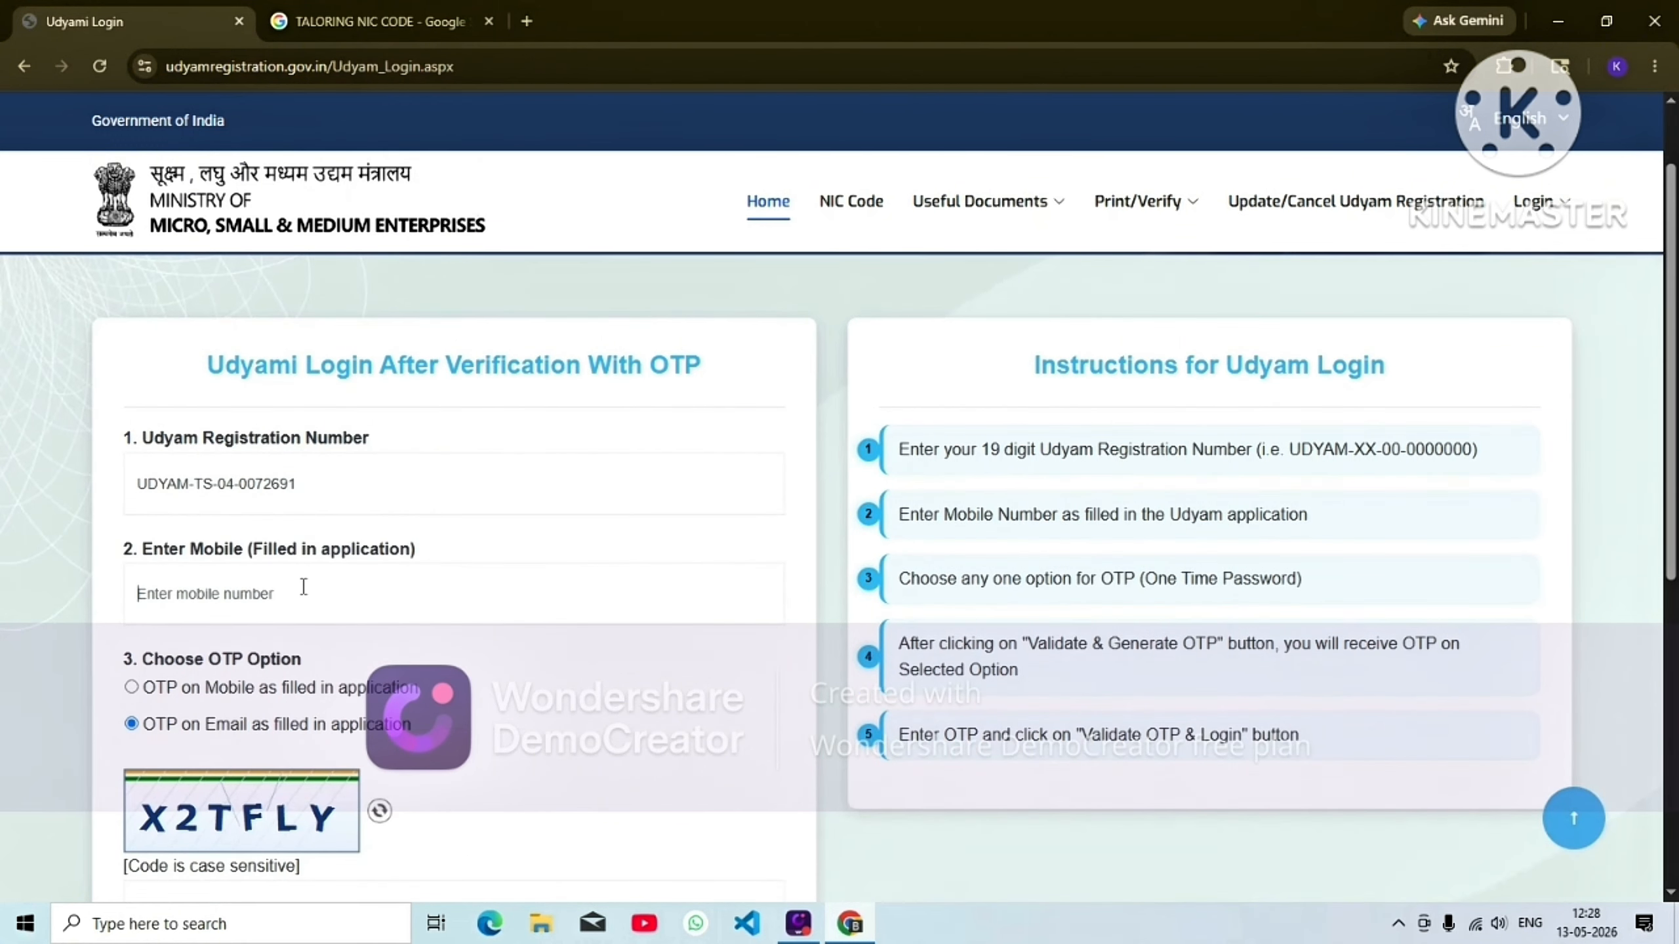
text(9)
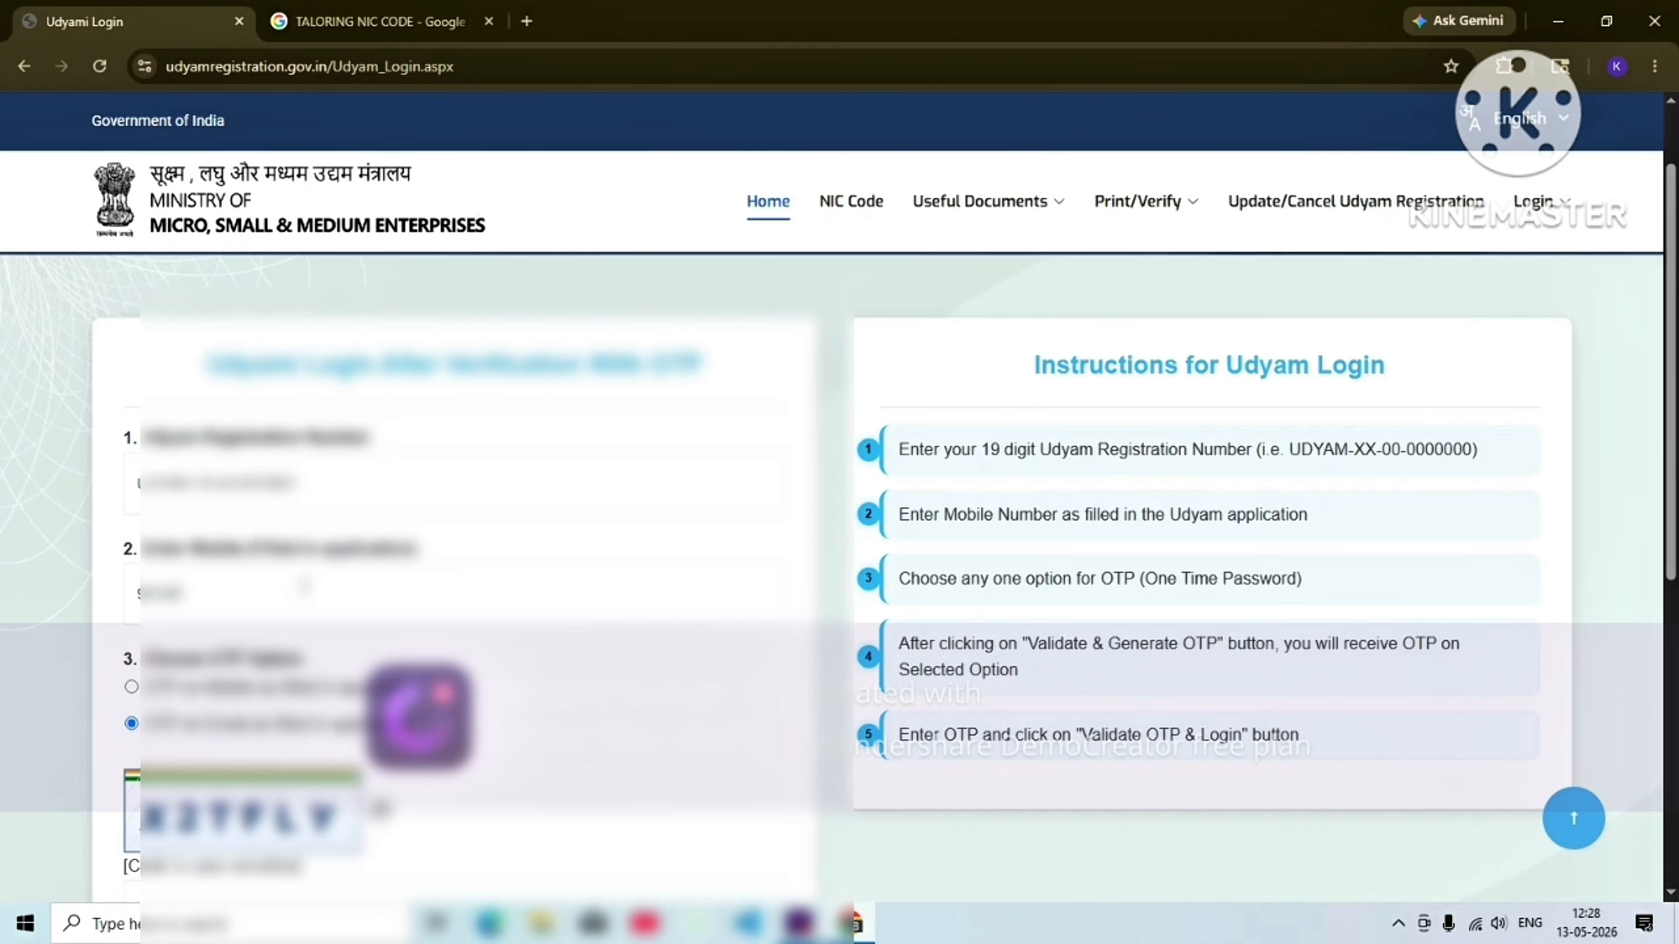
text(???)
scroll(463, 529, down, 3)
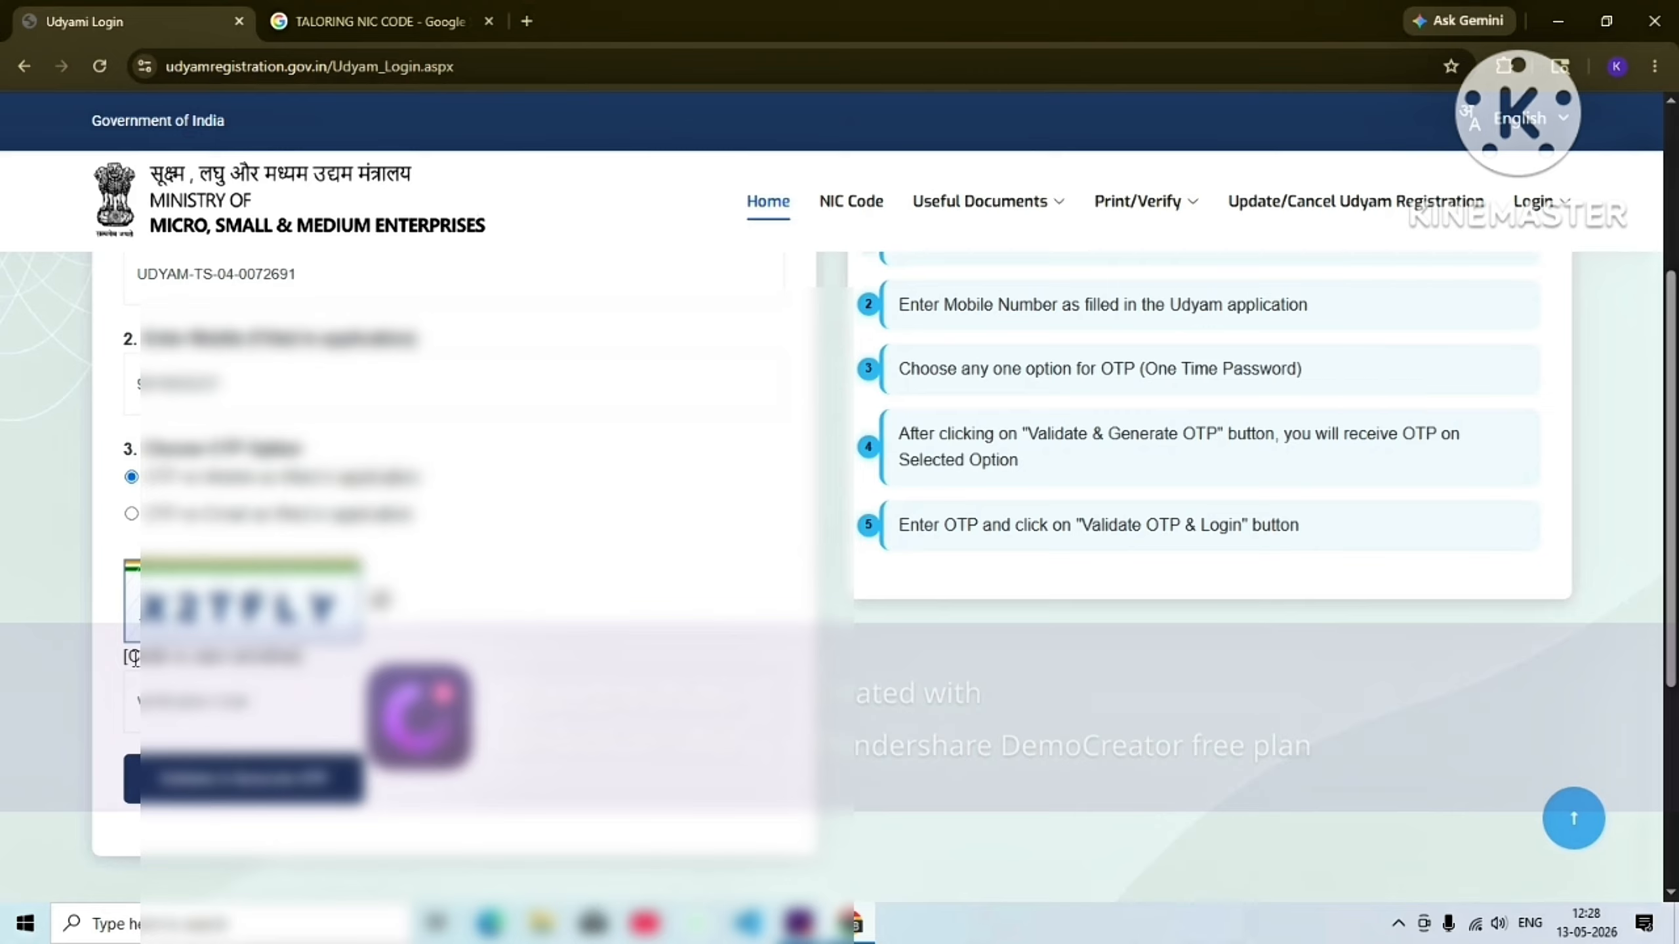
text(X)
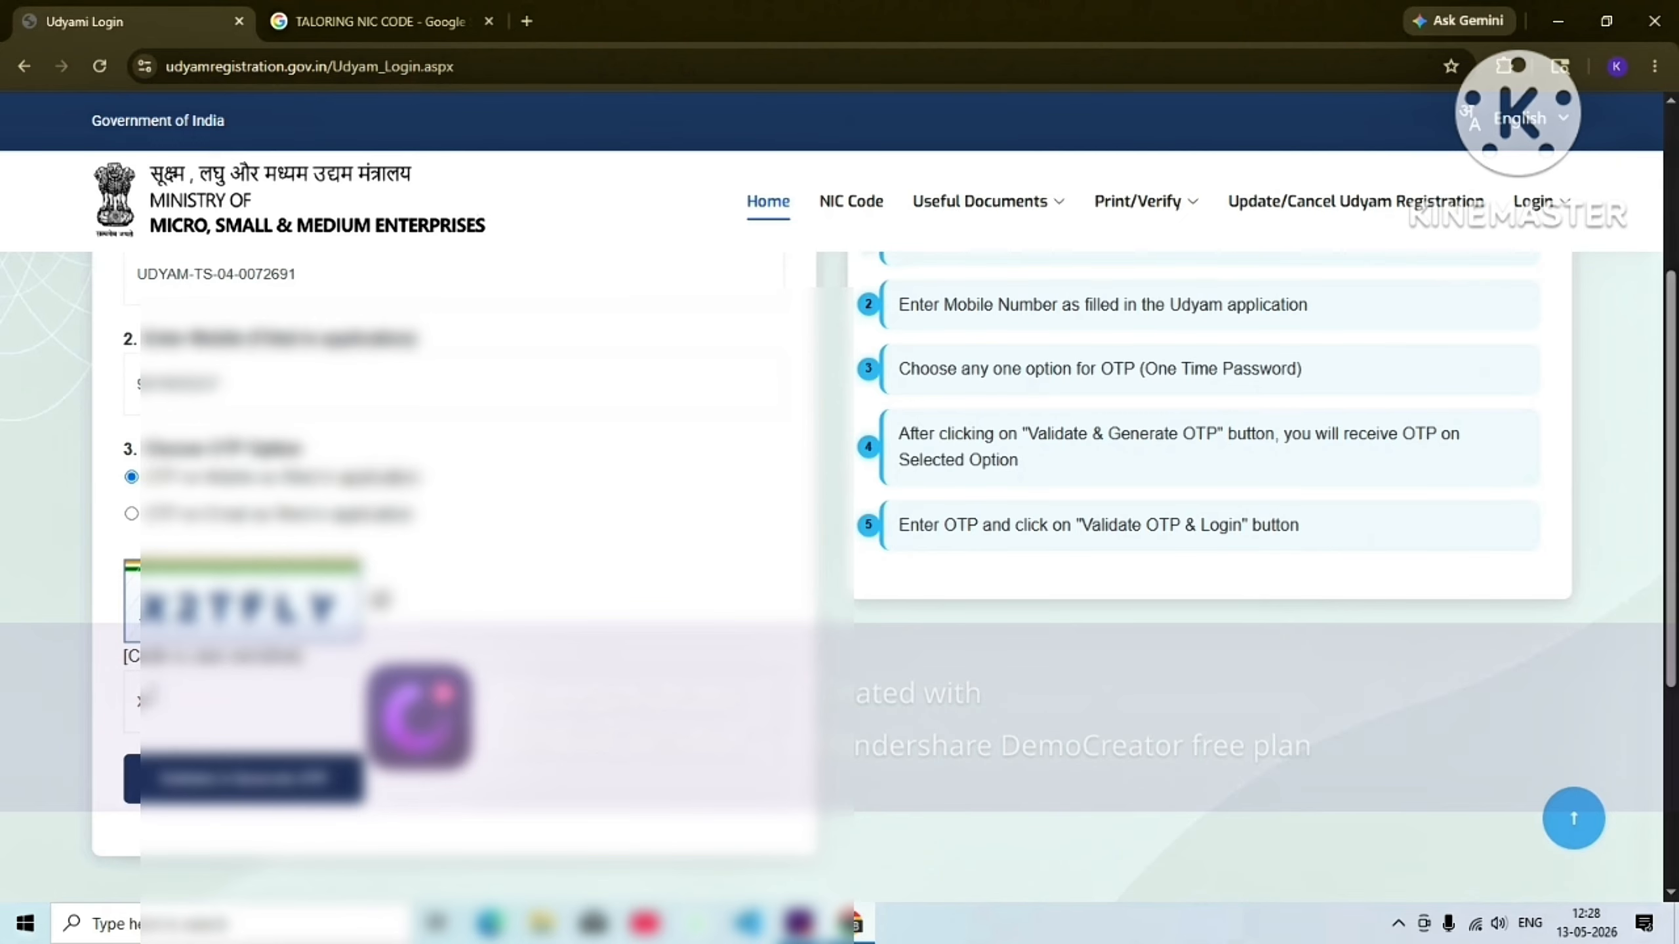
text(2)
click(219, 800)
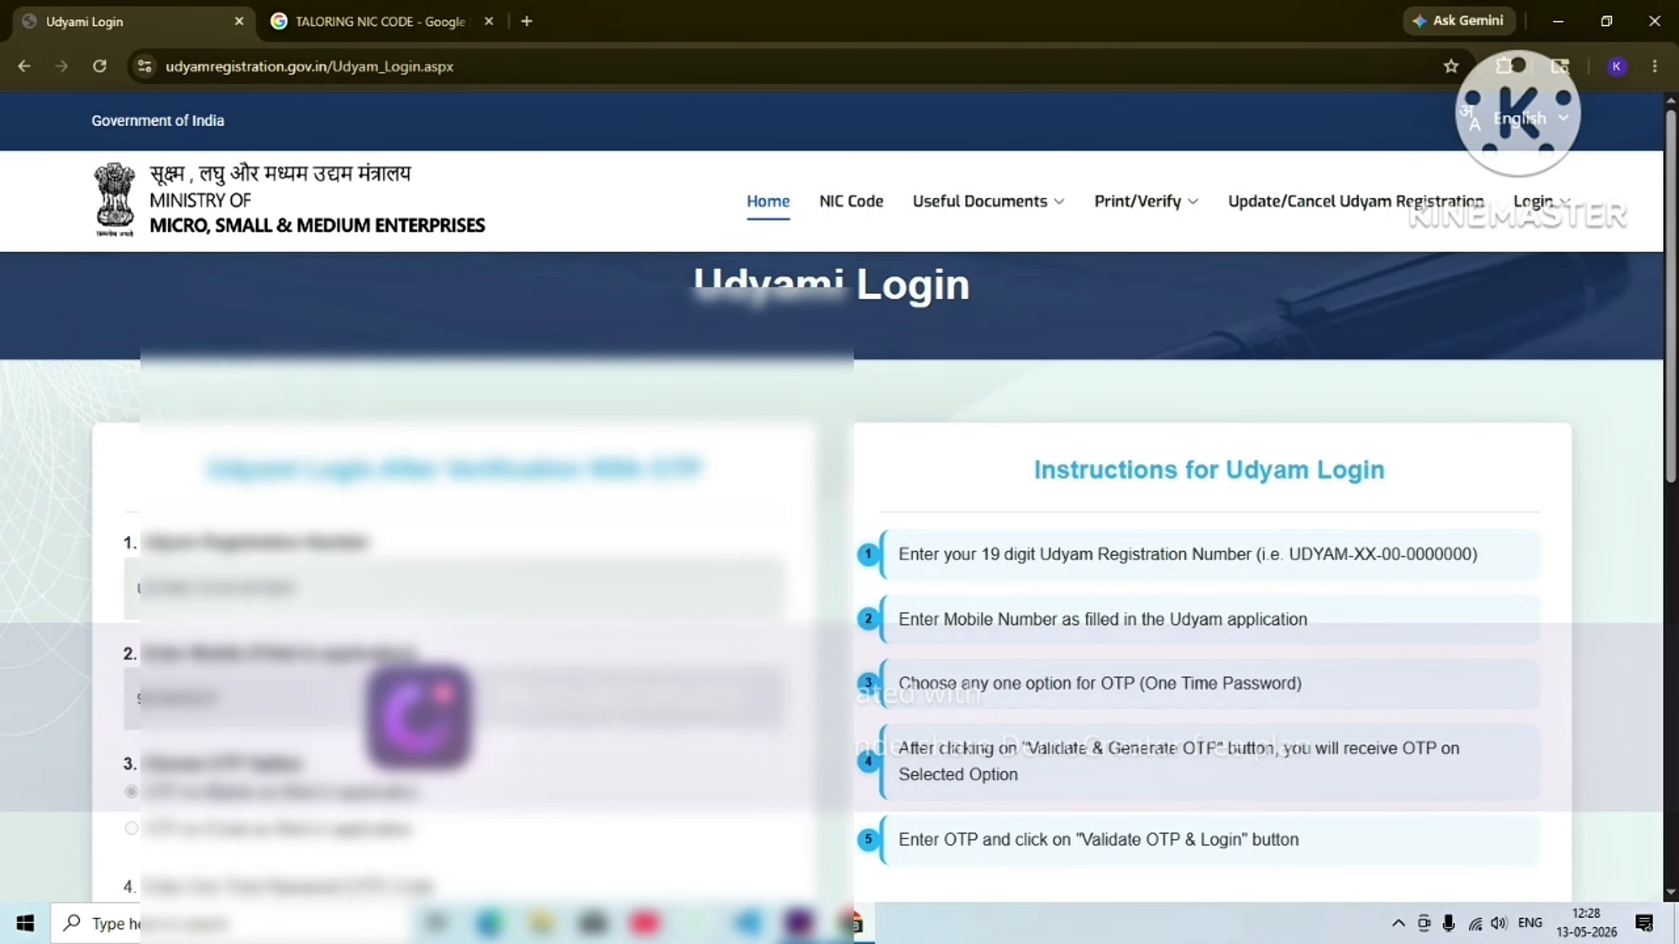
Enter the mobile OTP and verification code and log in to the dashboard
scroll(840, 529, down, 5)
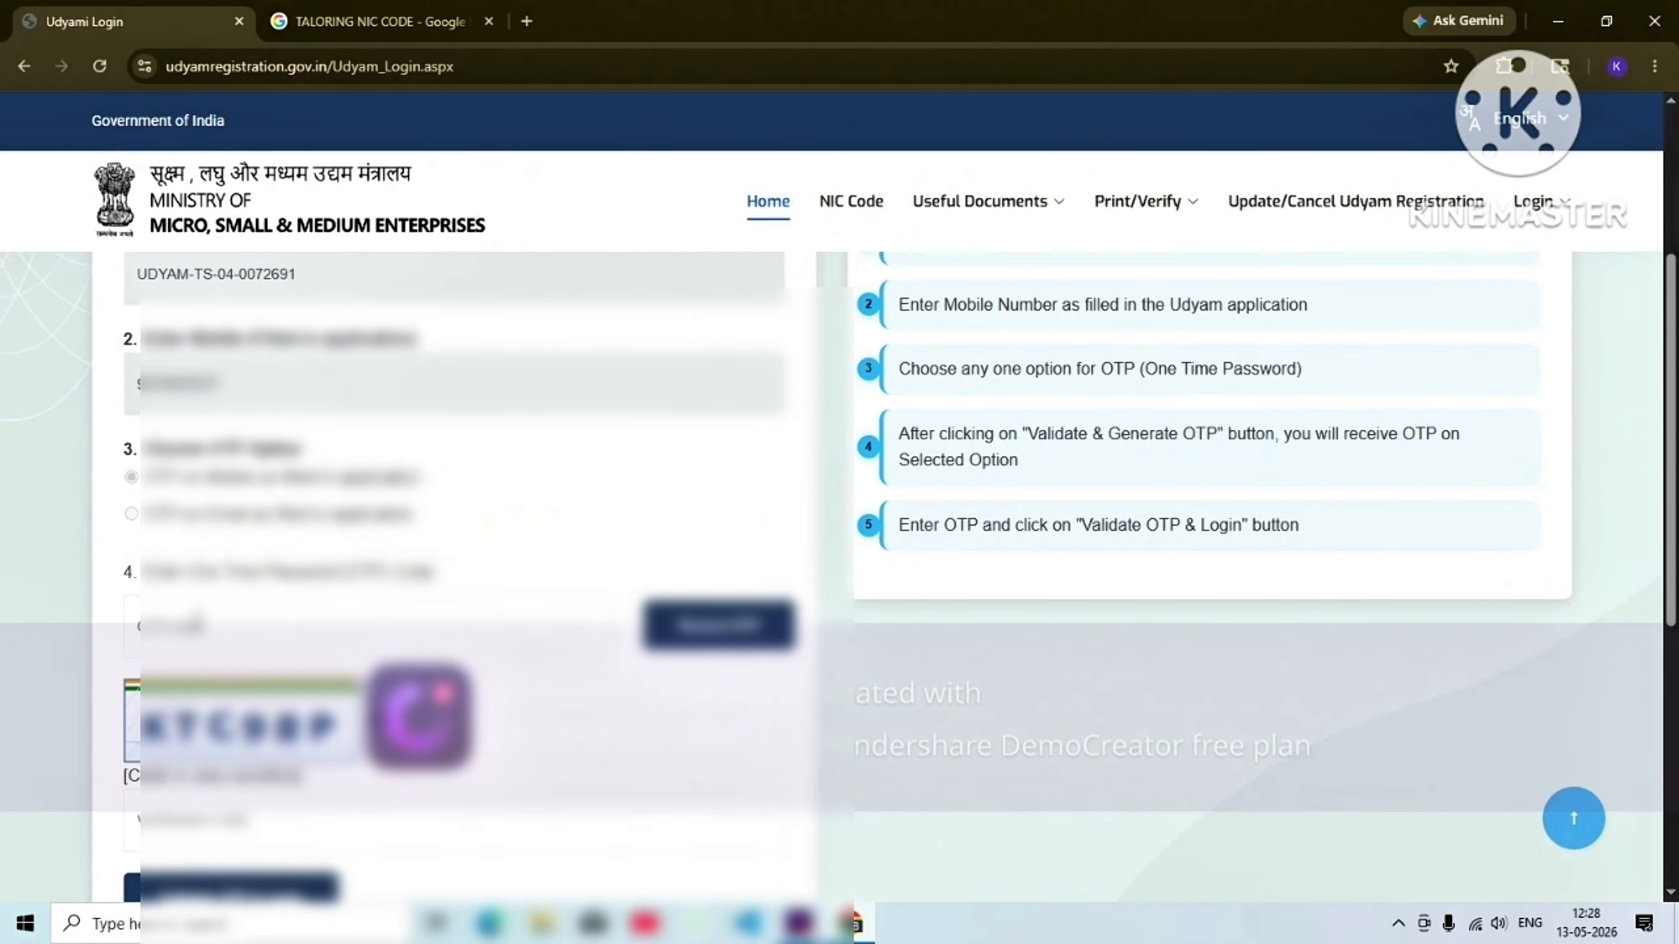
text(8)
scroll(839, 575, down, 3)
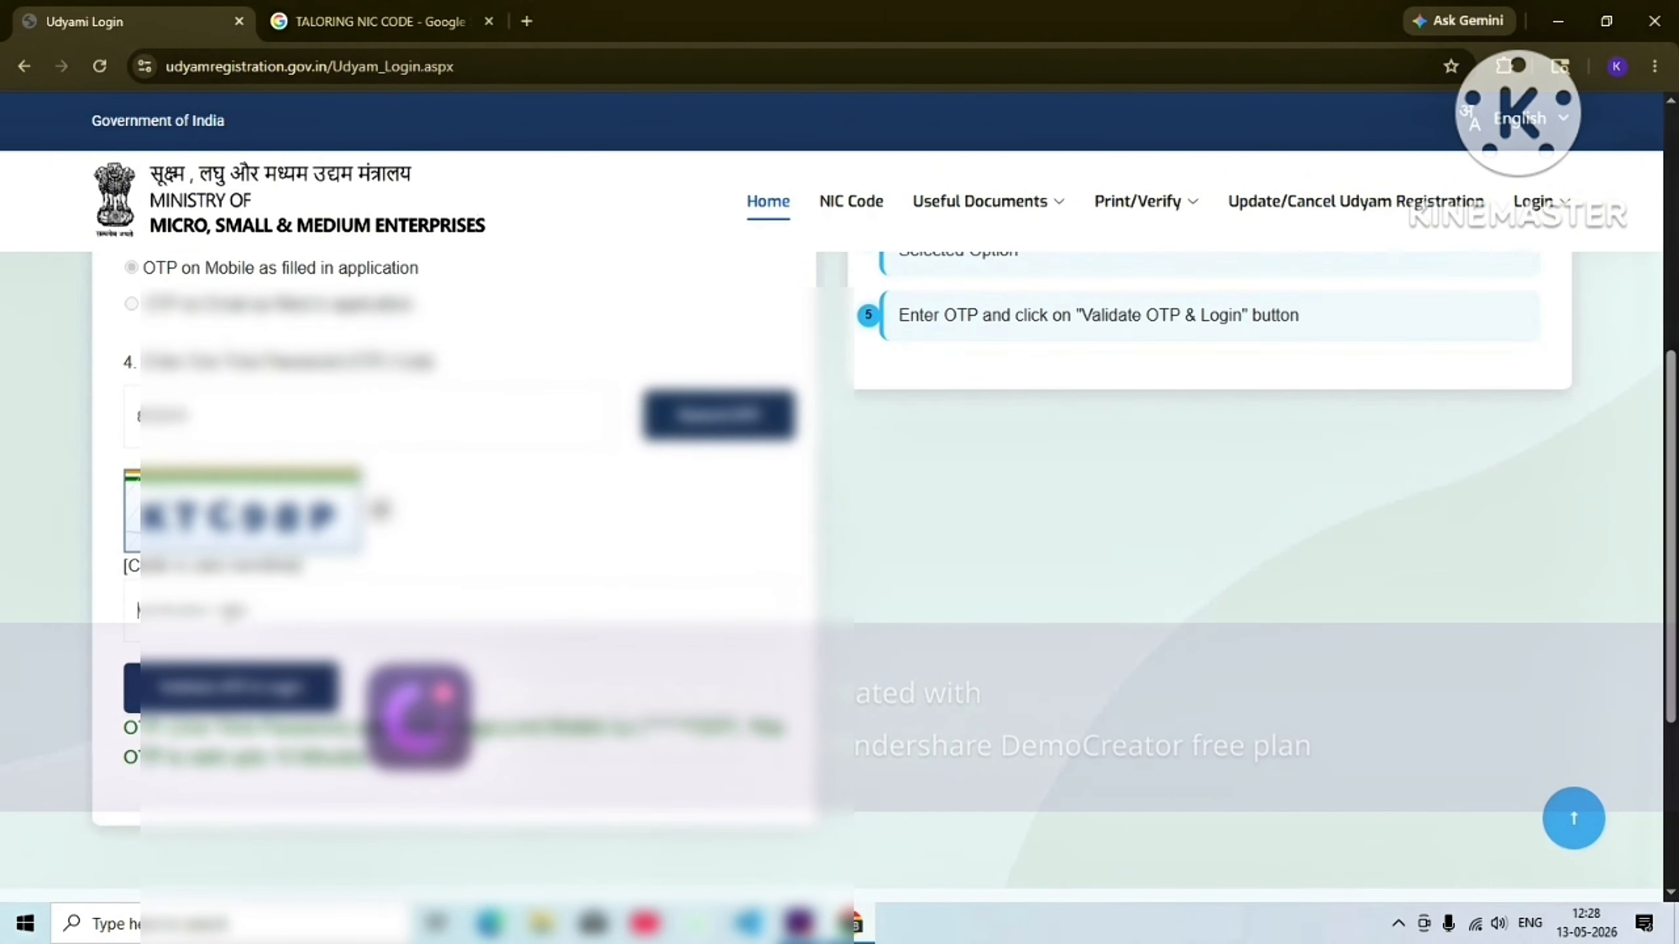
text(K)
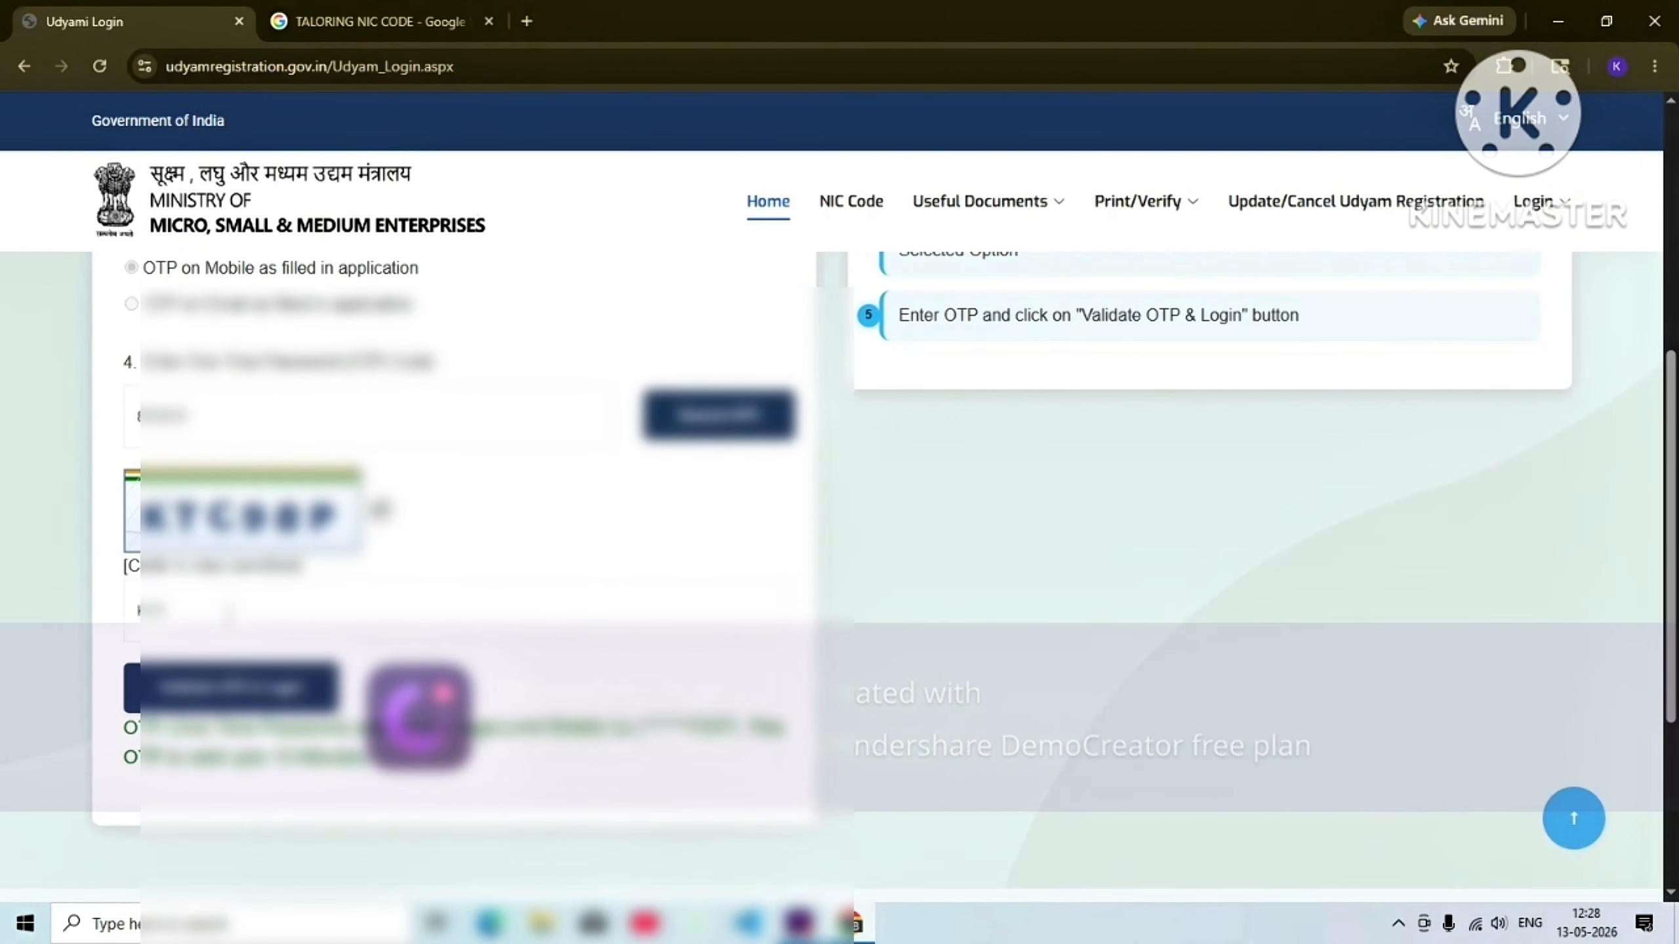
text(8P)
click(235, 681)
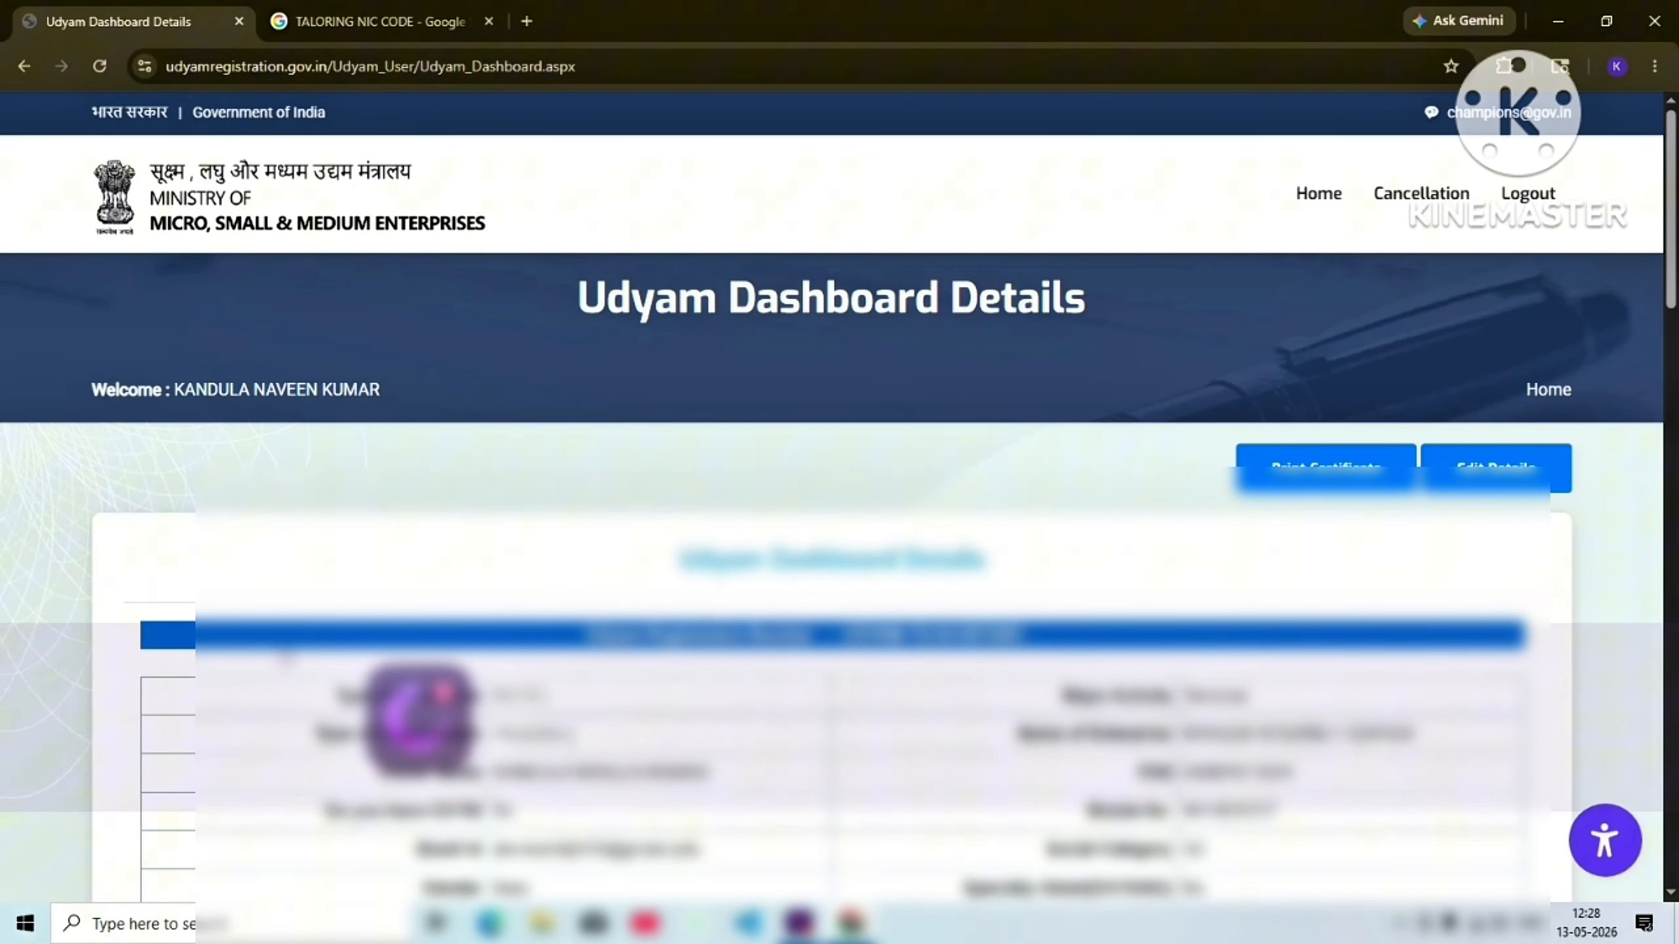
Open Print Certificate from the Udyam dashboard
click(1312, 486)
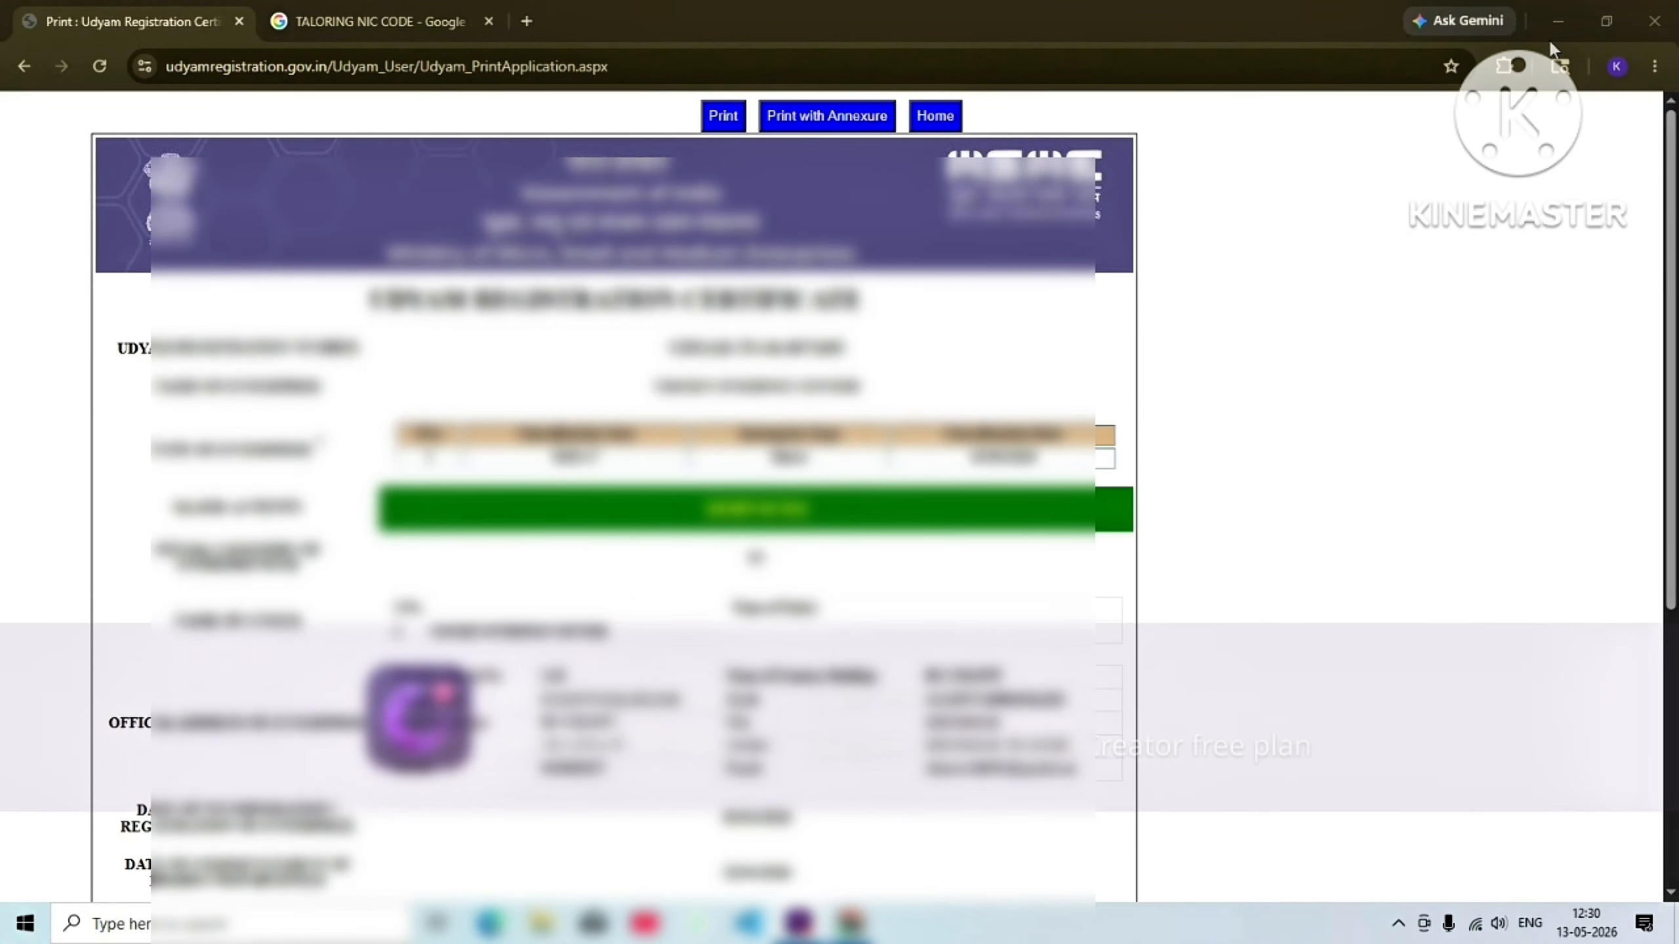
Print the certificate without annexure to Save as PDF and save it on the Desktop
click(718, 125)
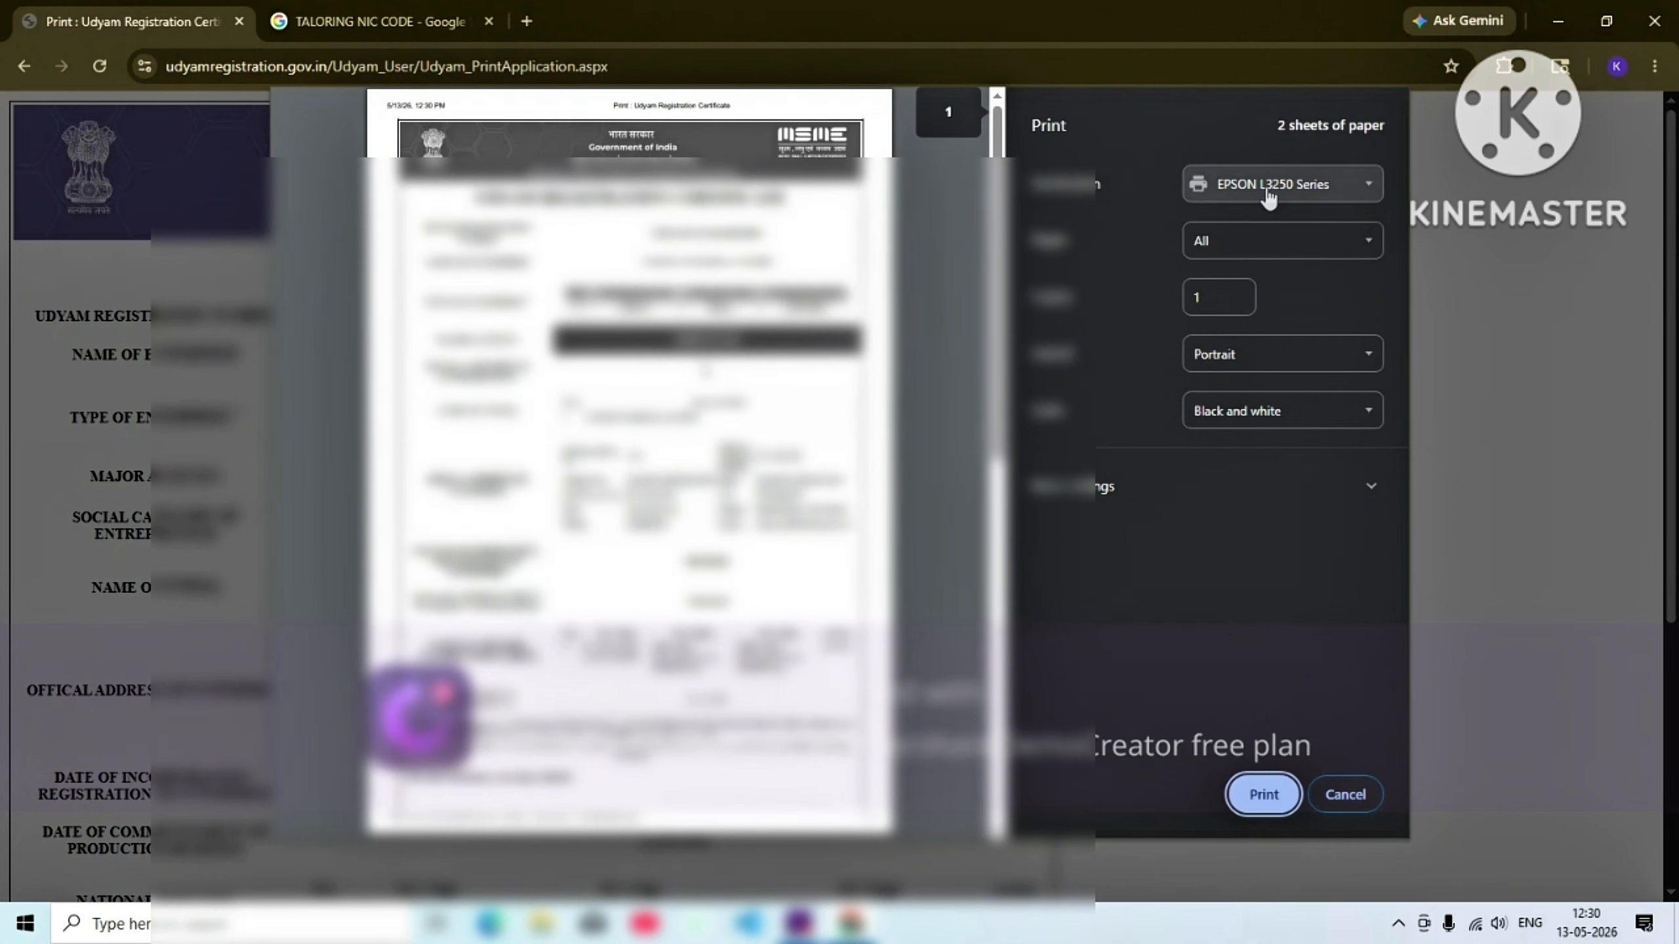
click(1266, 196)
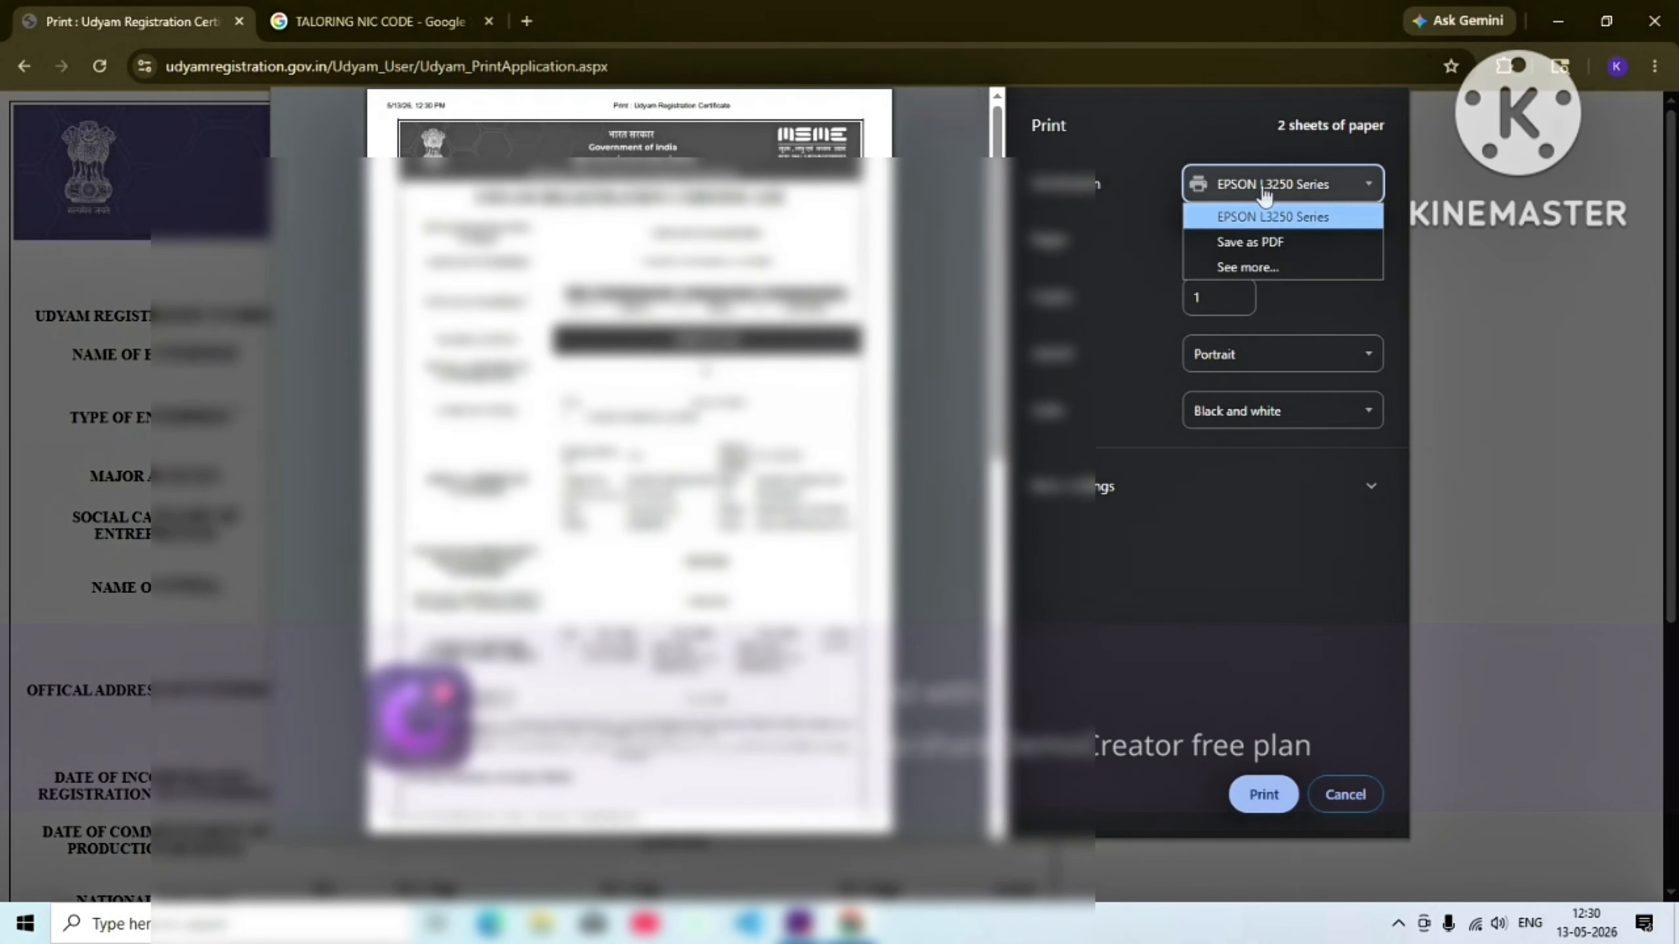
click(1260, 242)
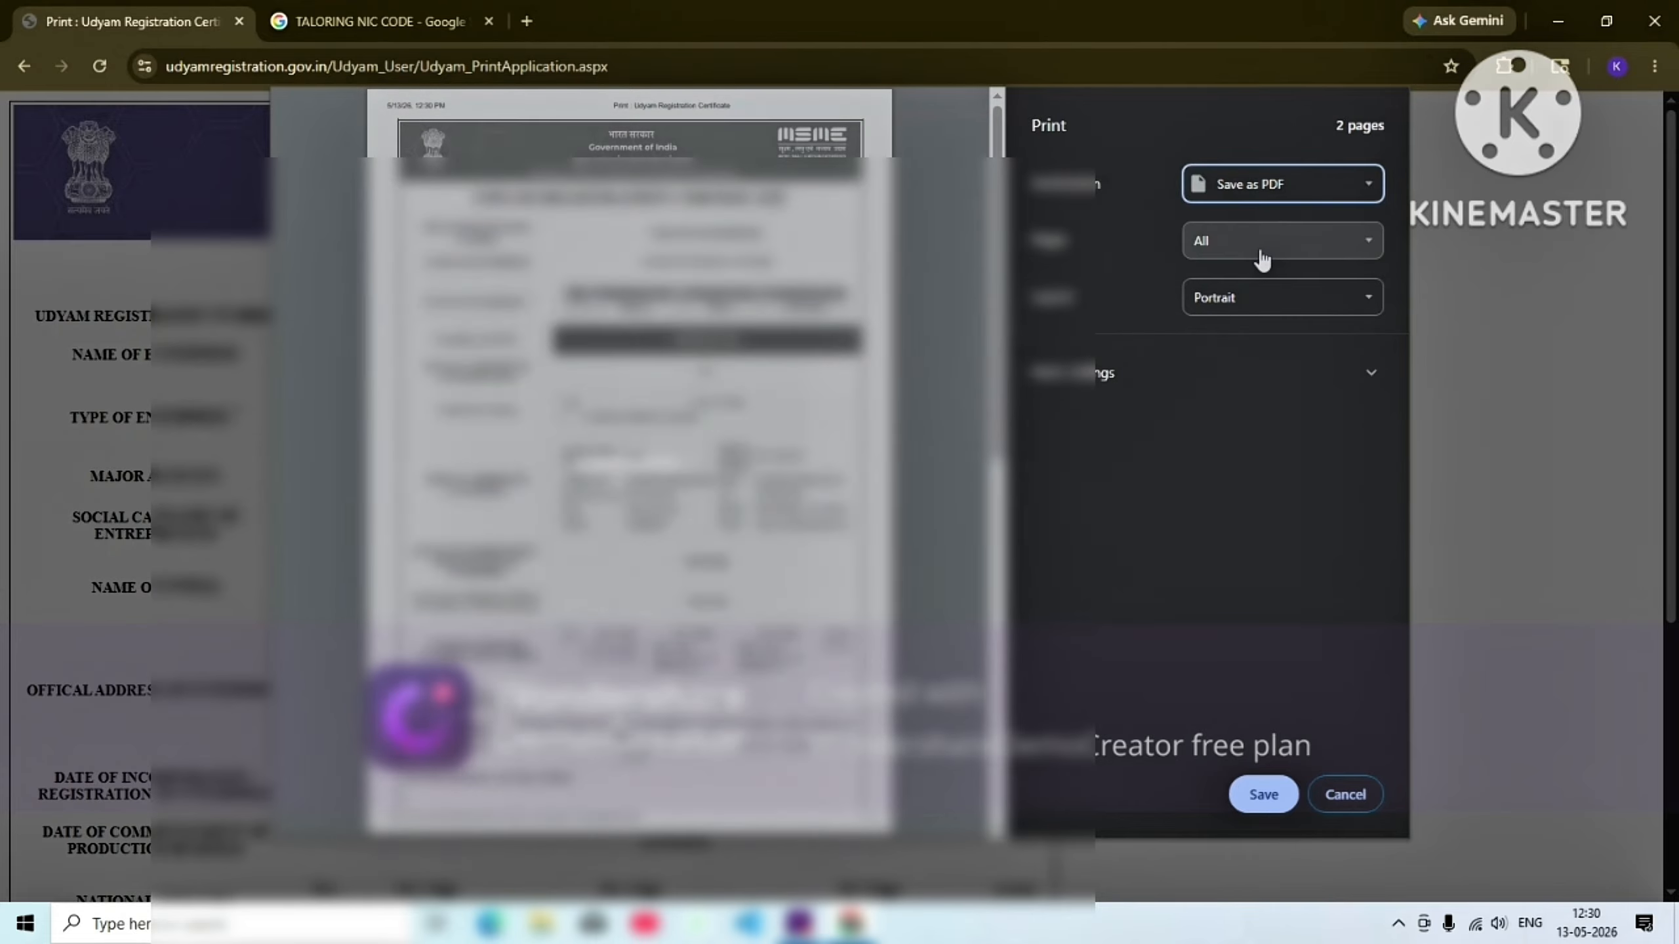
click(1263, 797)
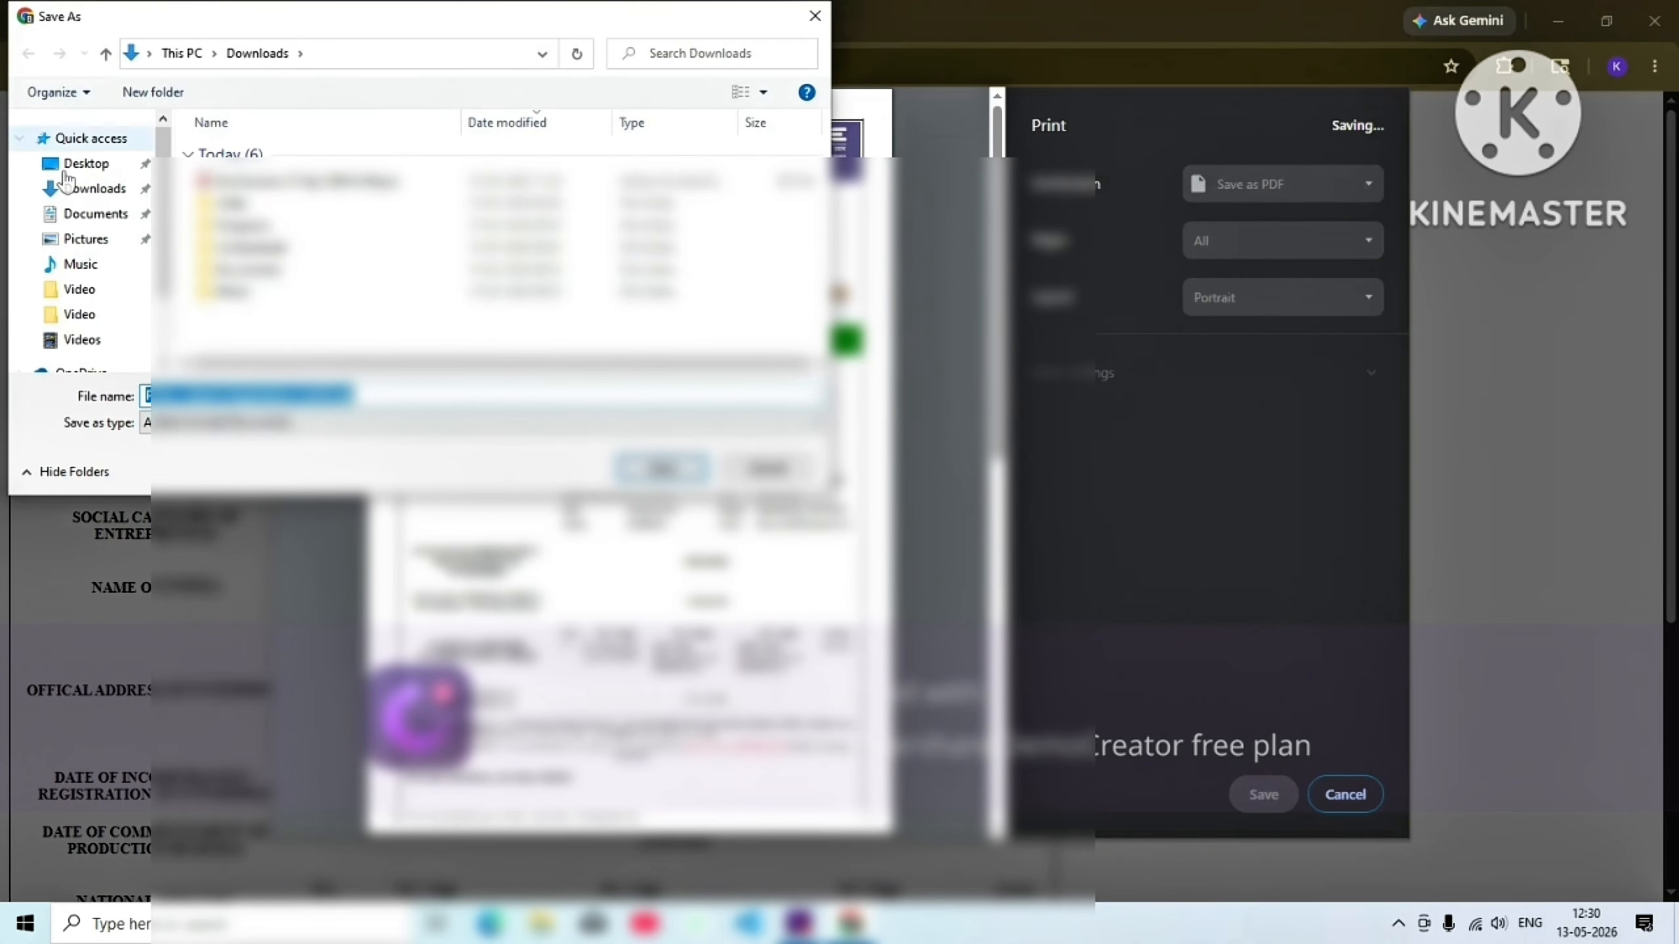
click(98, 168)
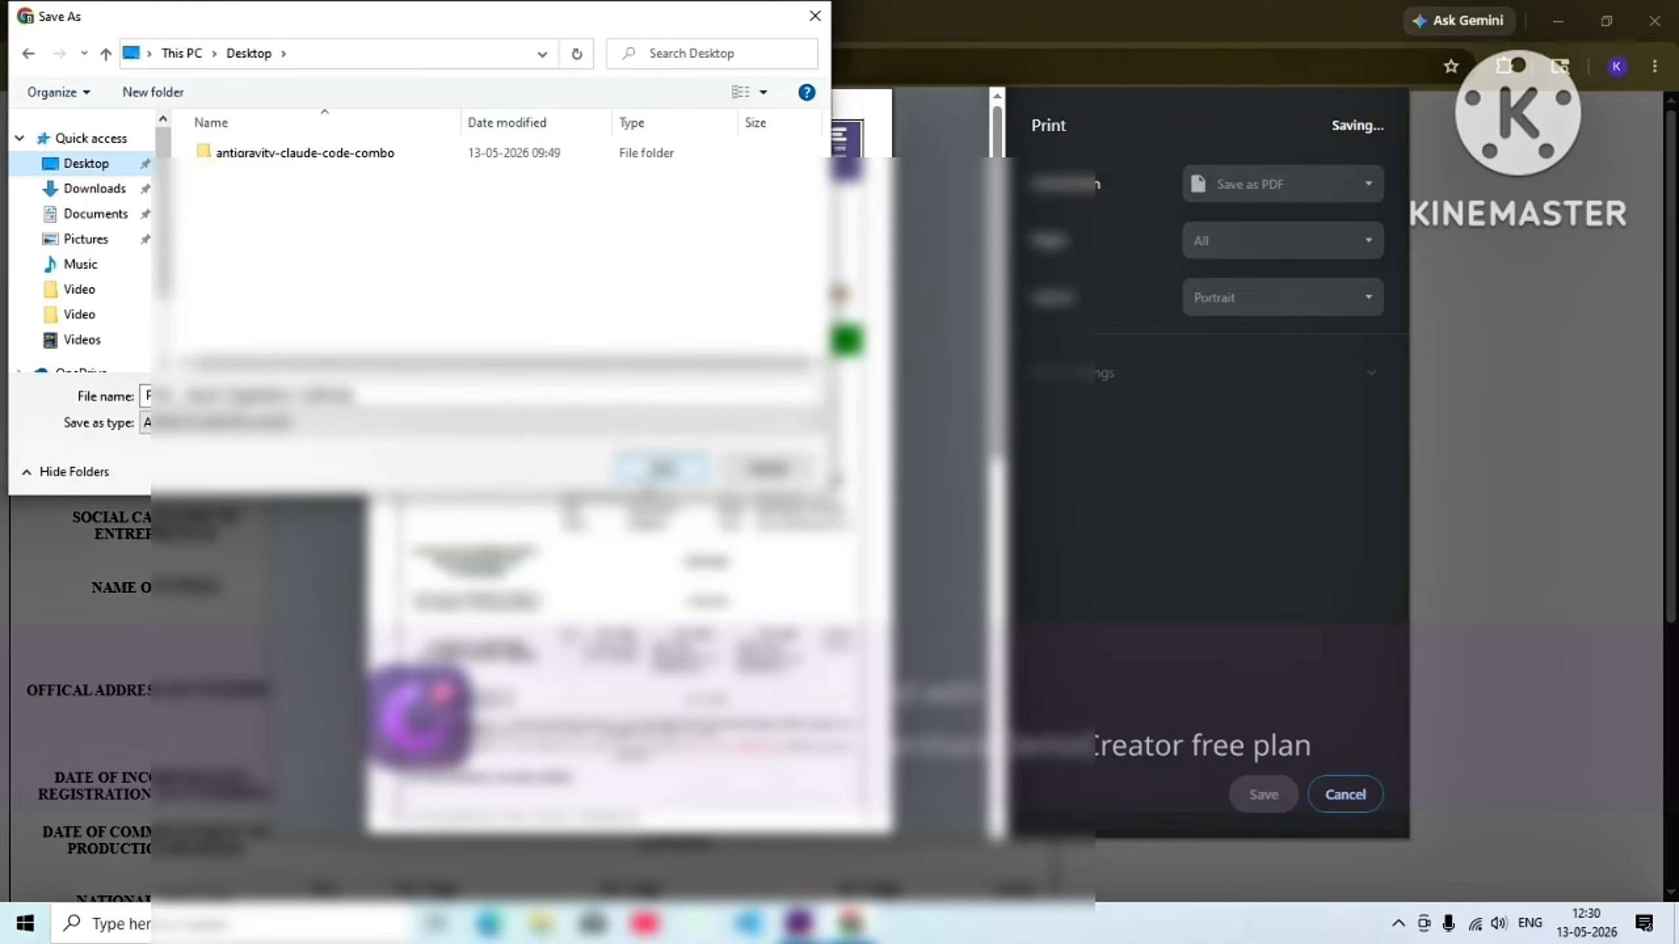
click(656, 470)
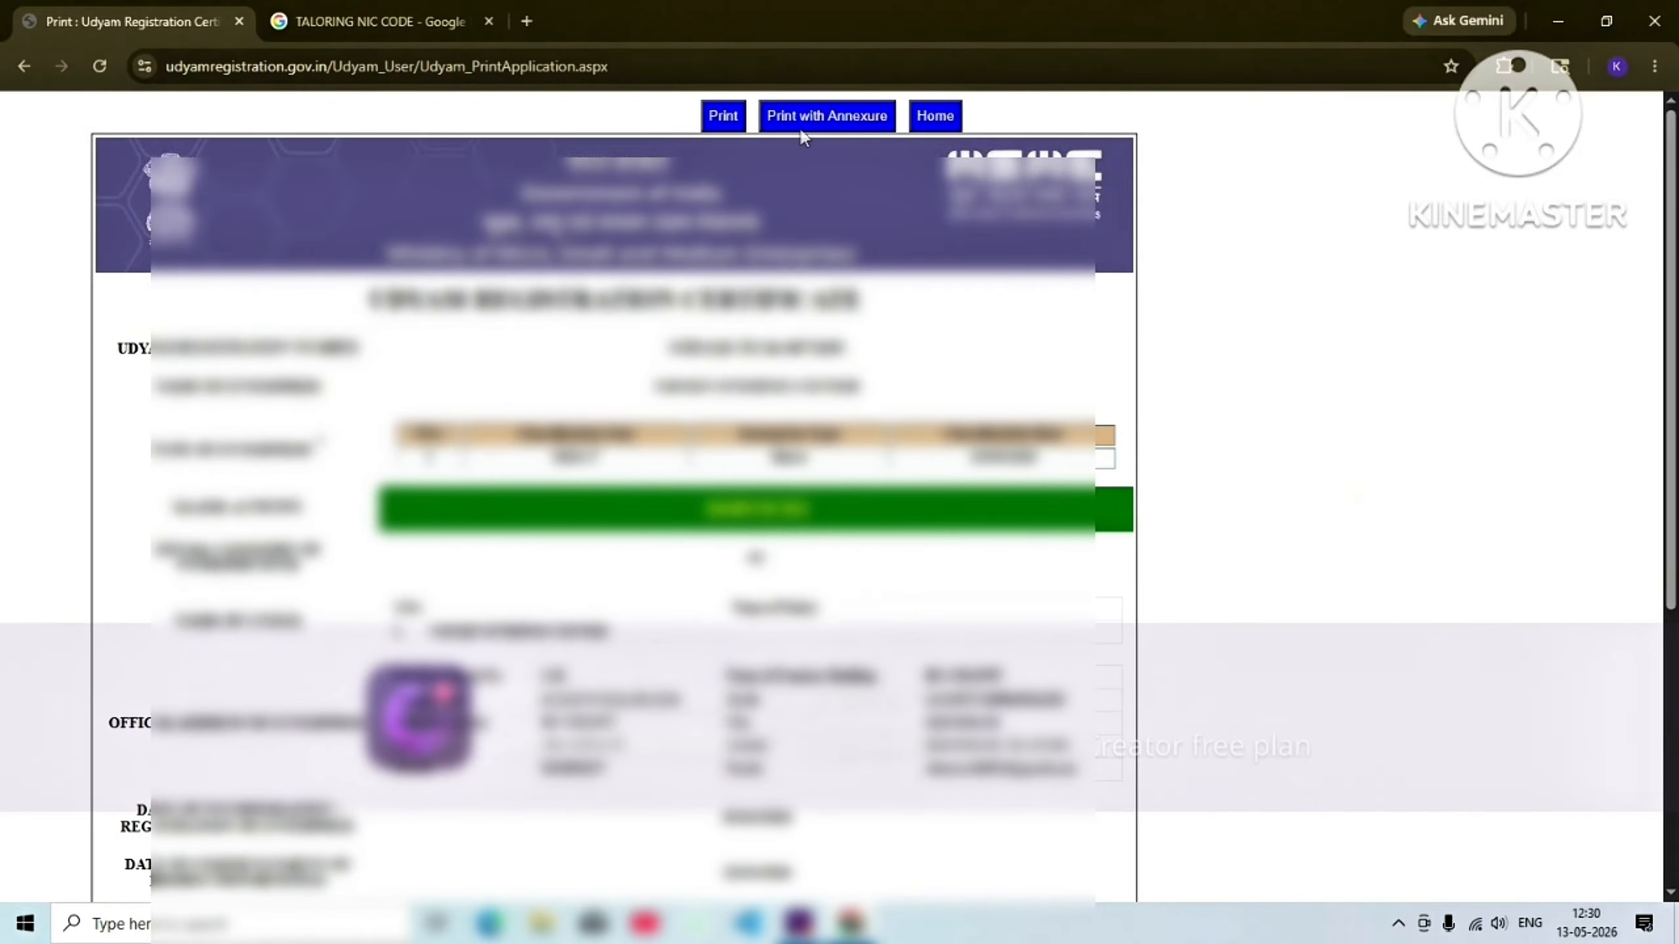
Print the certificate with annexure to PDF, declining to overwrite the existing file
click(810, 127)
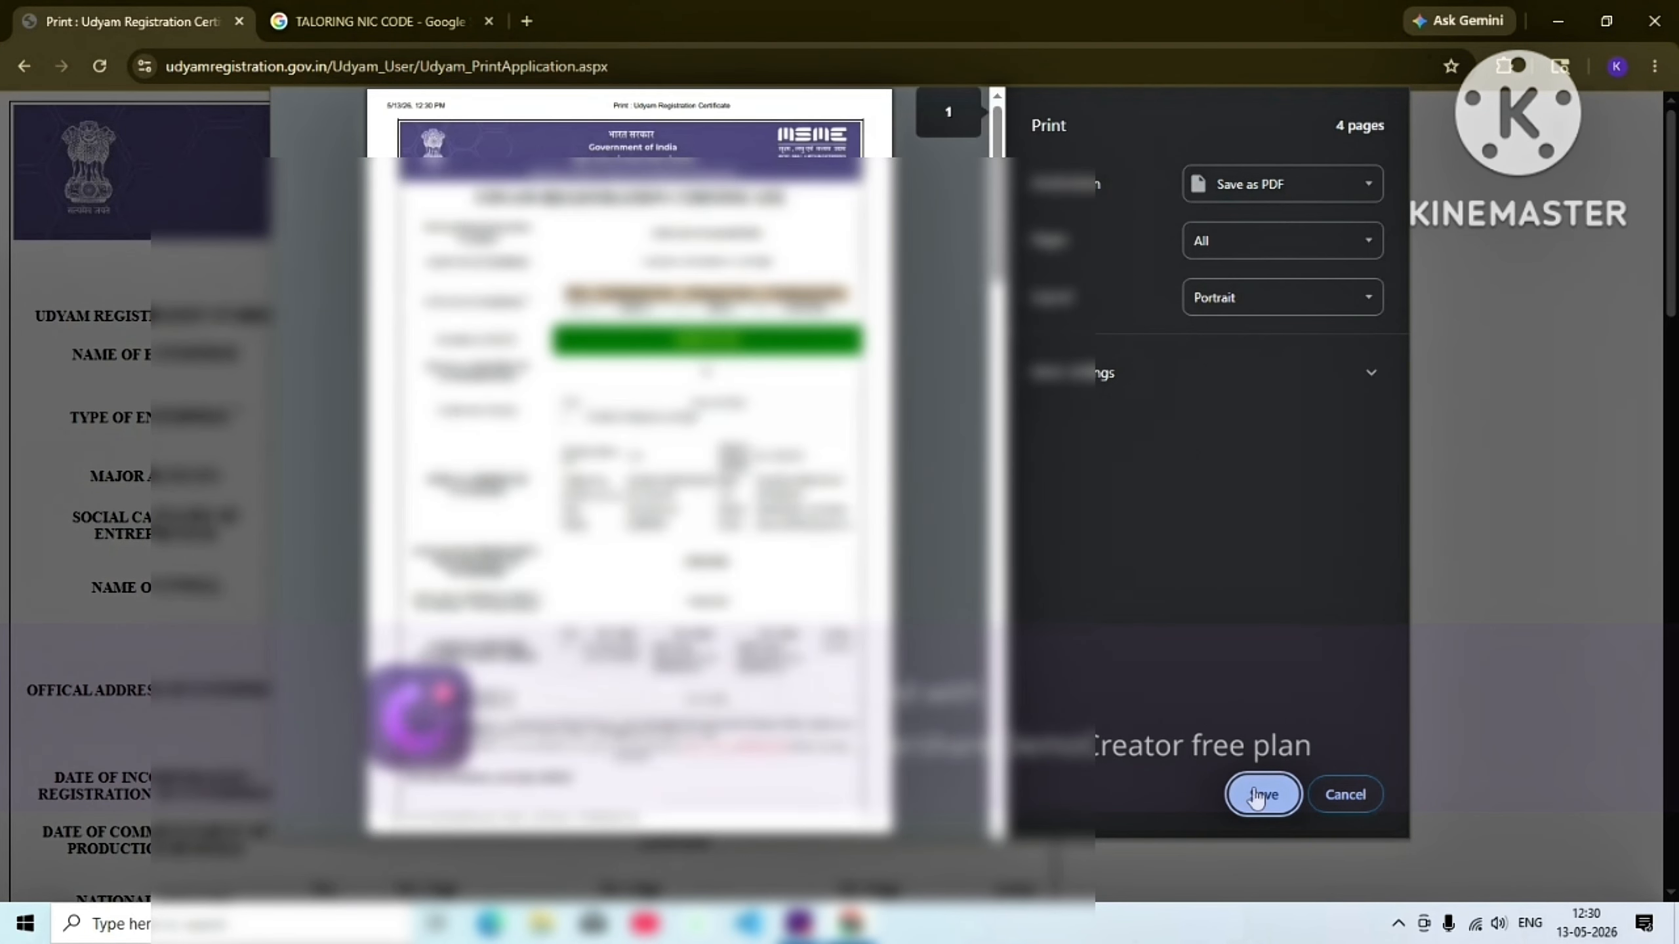
click(1260, 794)
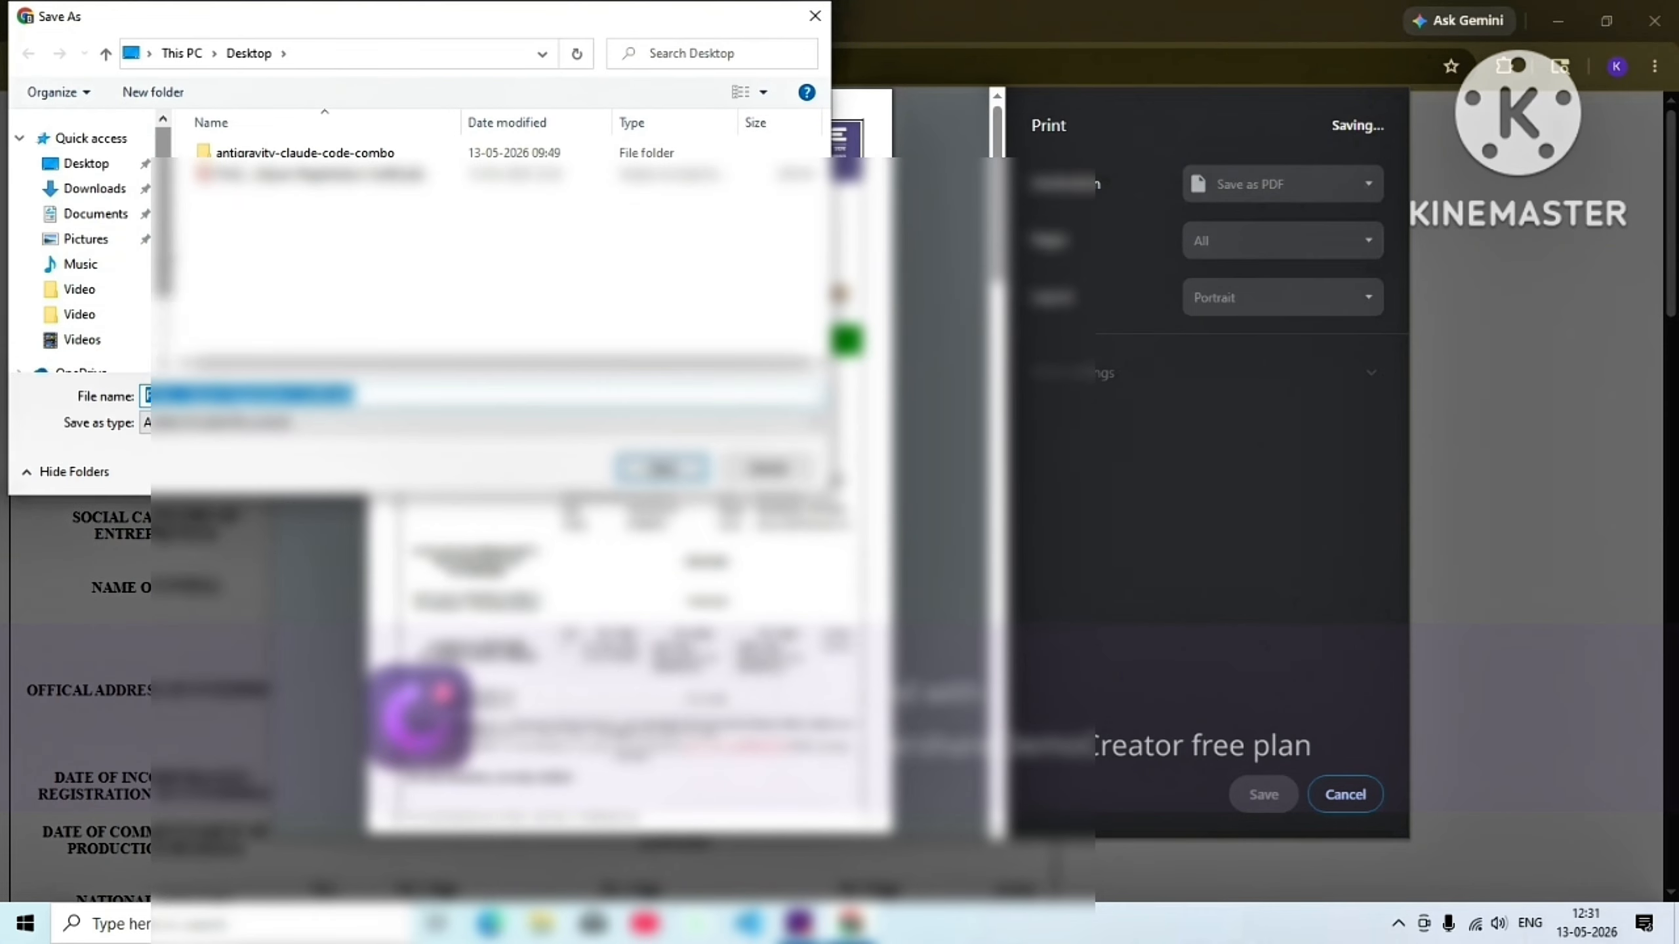
click(665, 471)
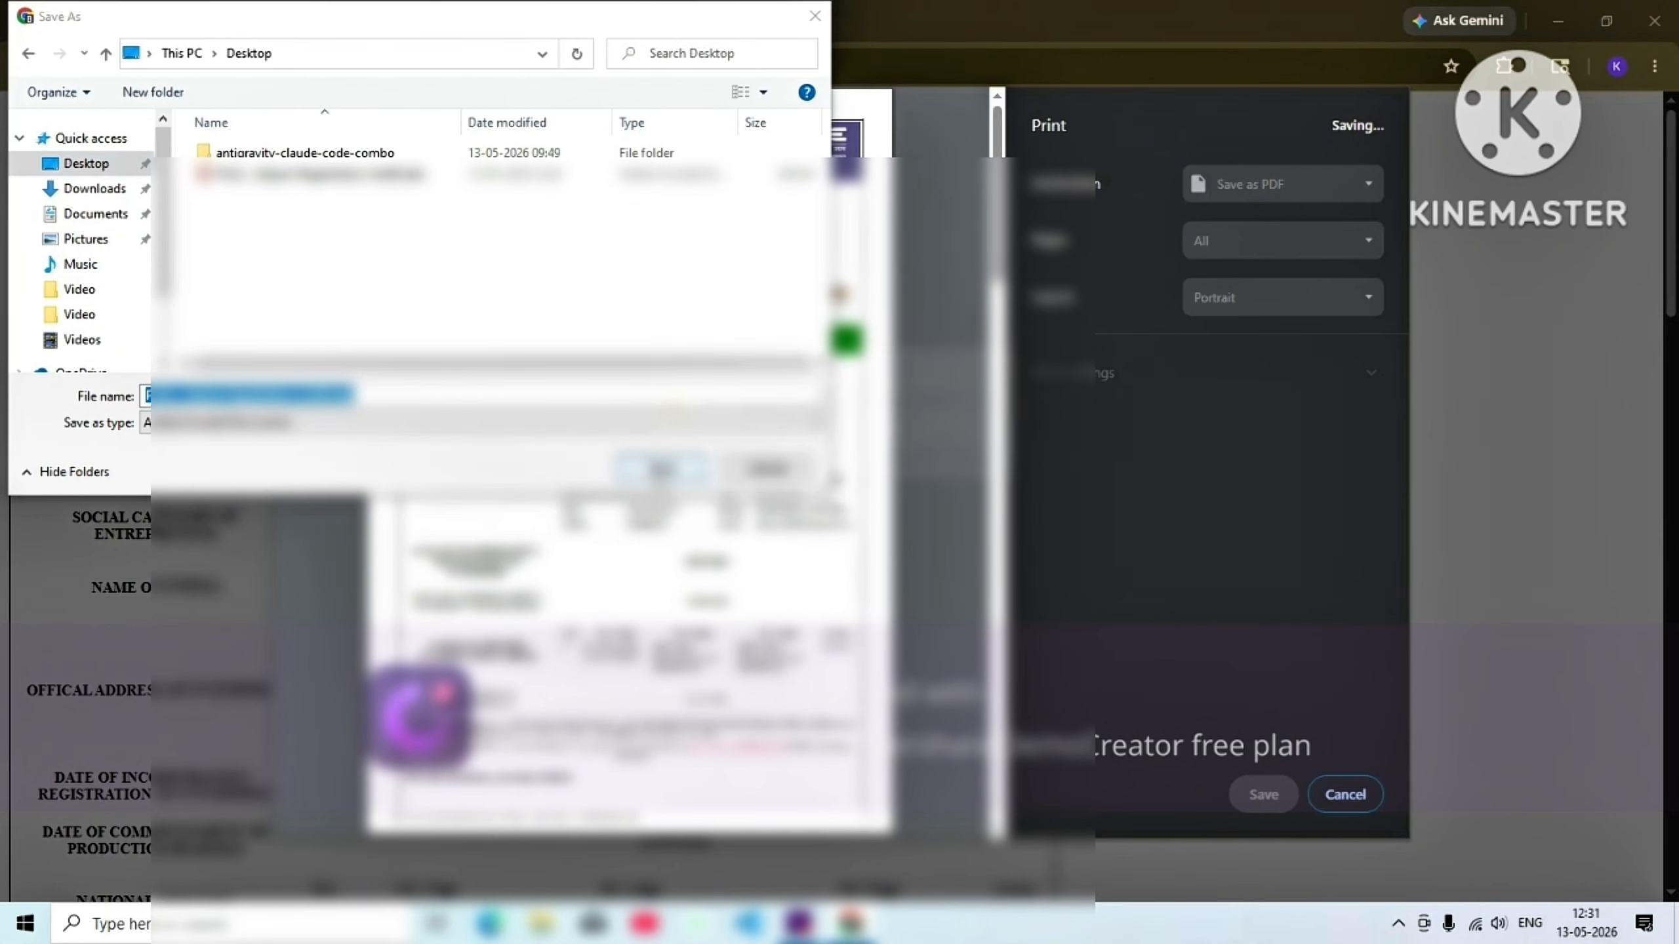
click(957, 465)
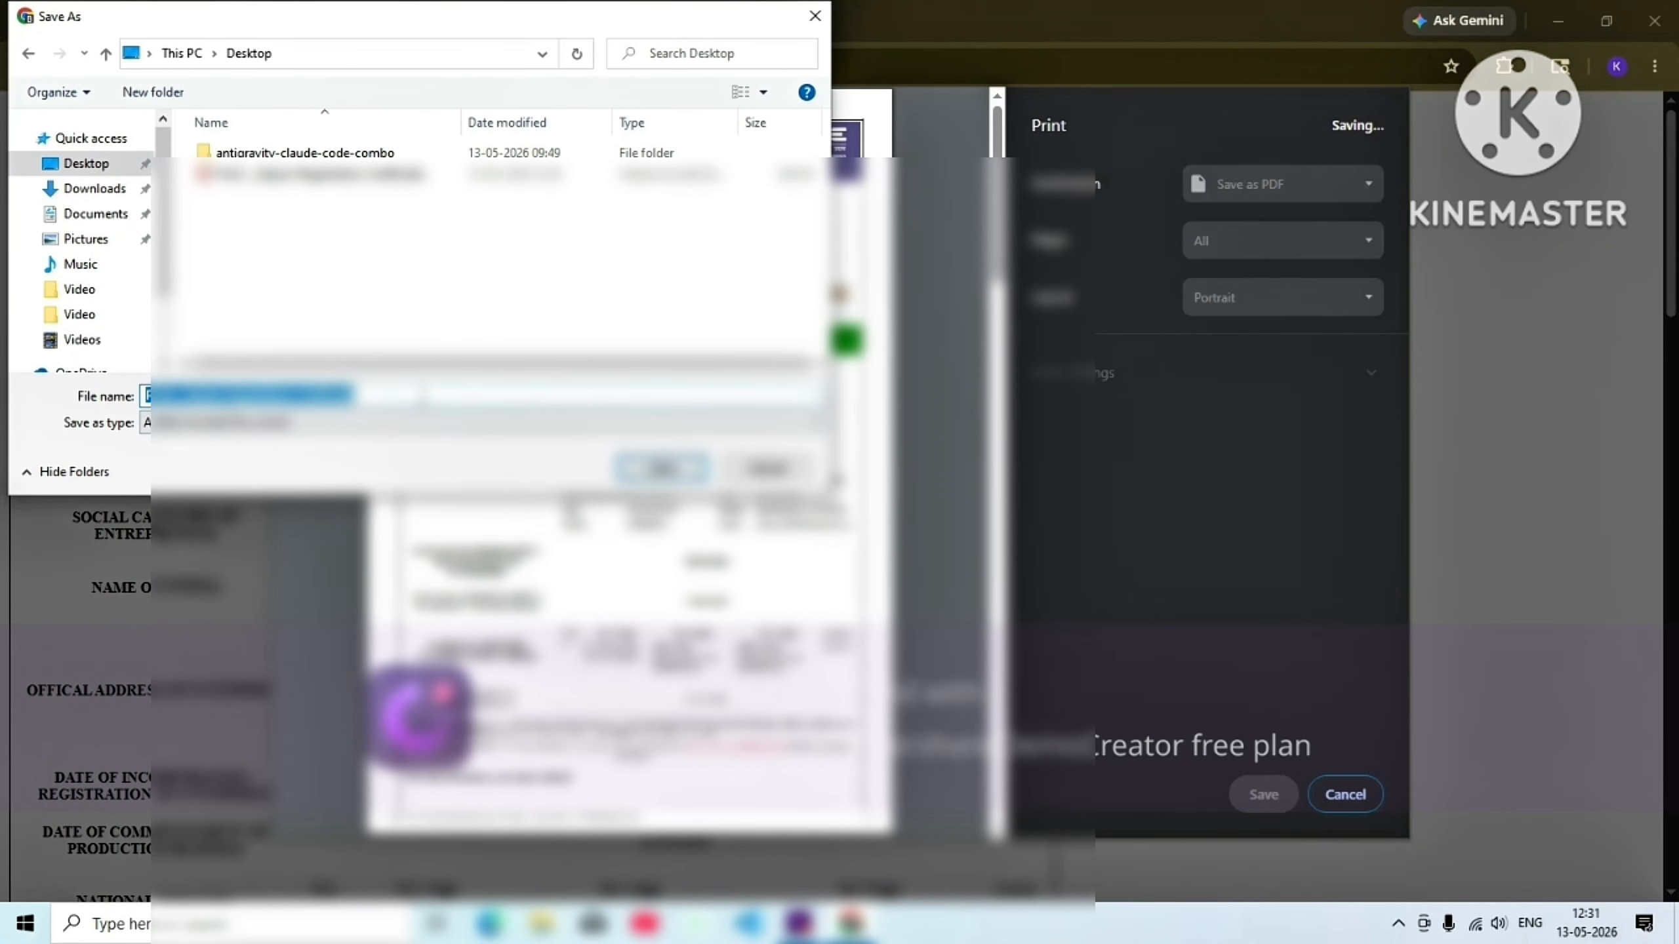
Save the annexure PDF with '1' appended to the file name, then return Home
click(425, 391)
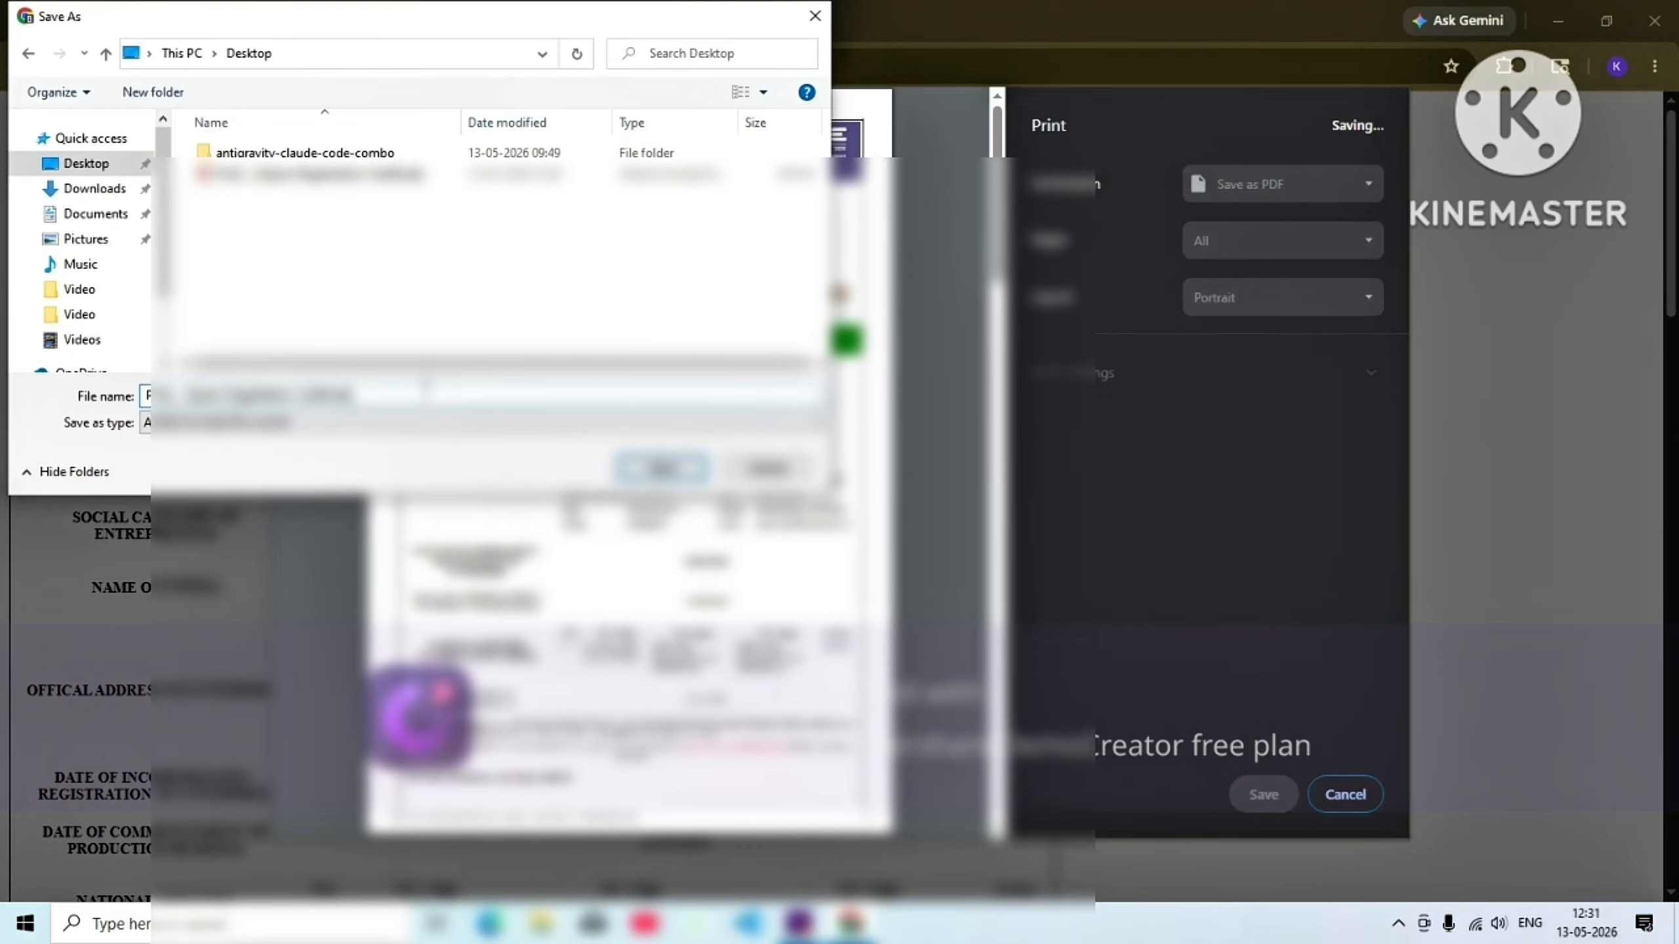
text(1)
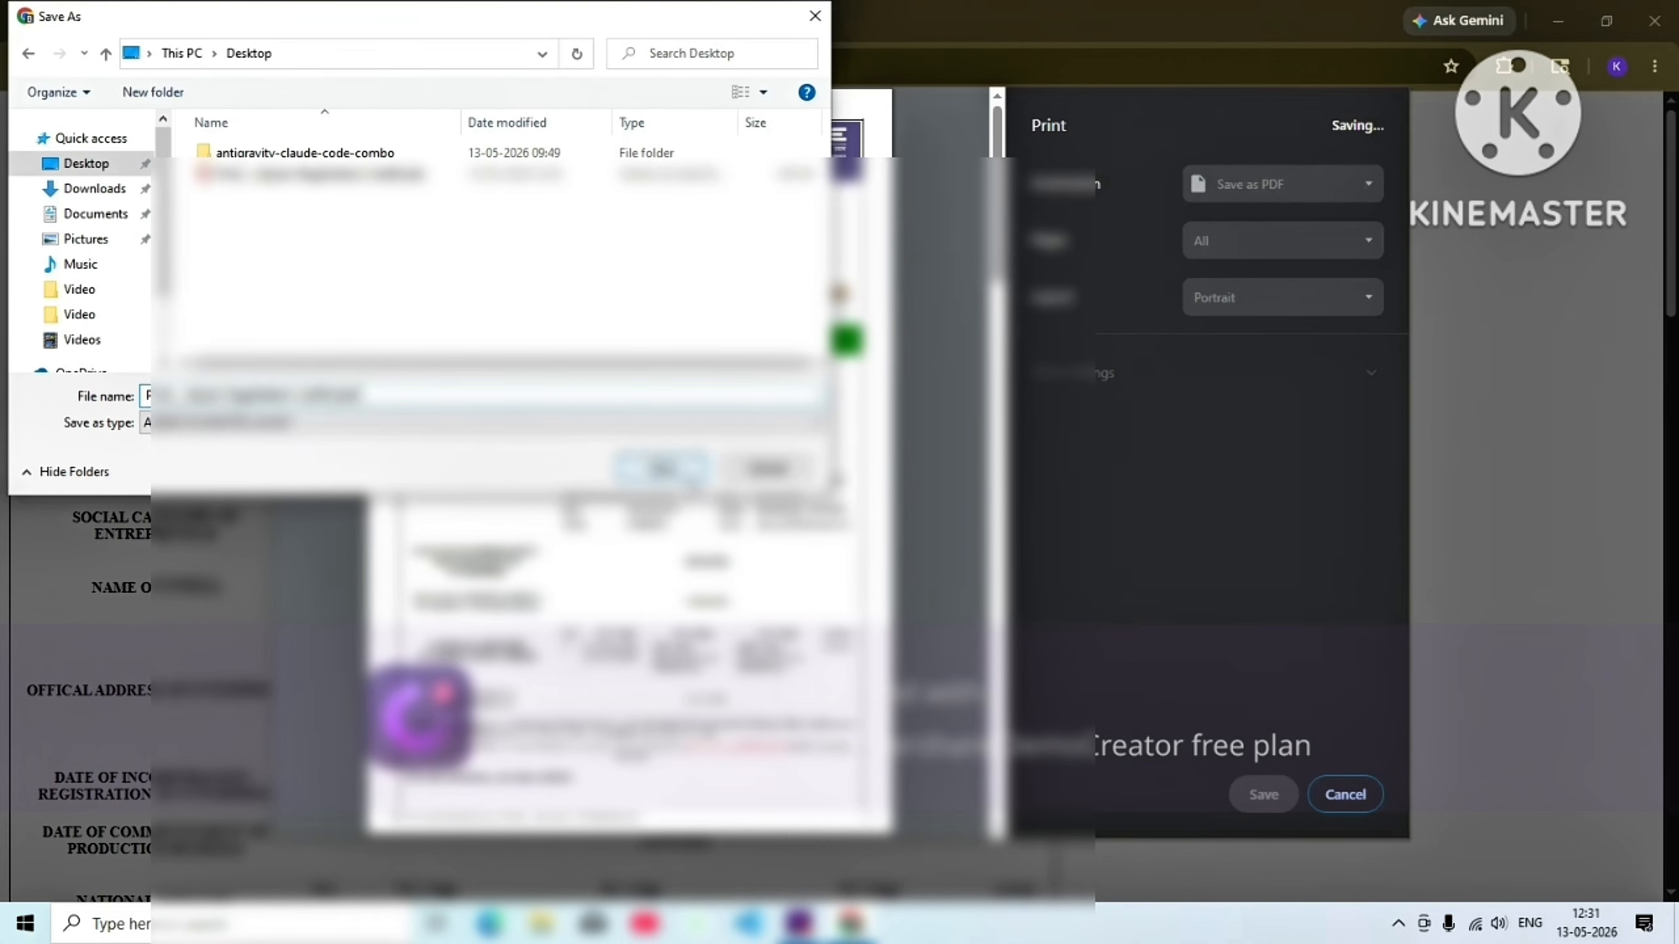
click(663, 470)
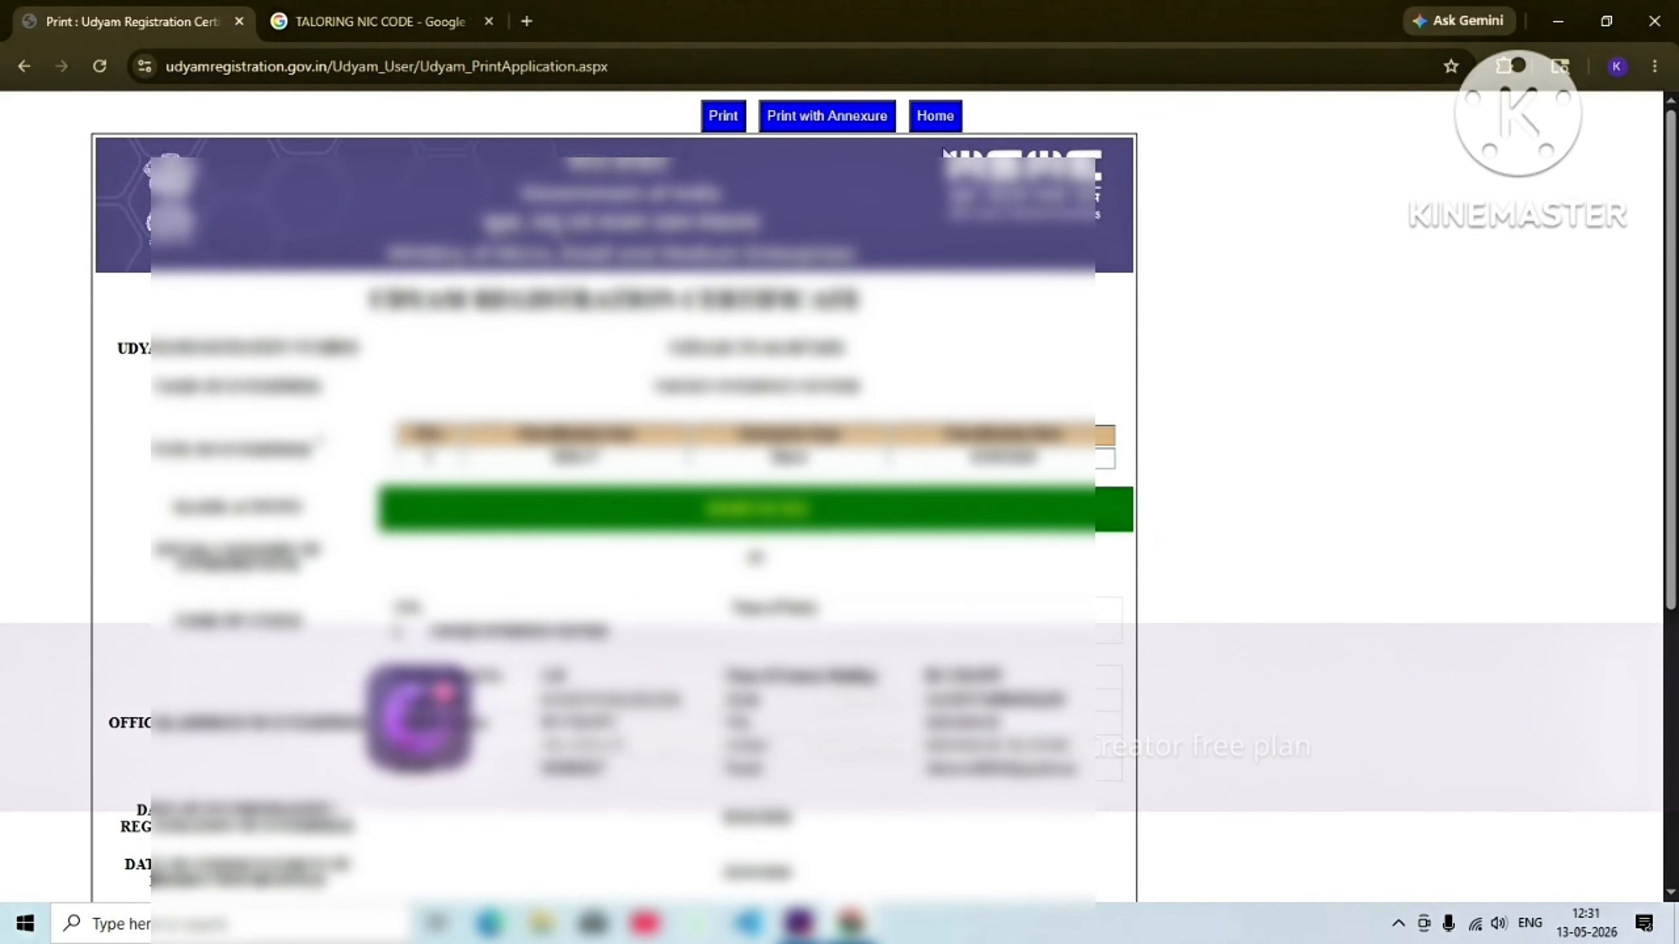
click(934, 117)
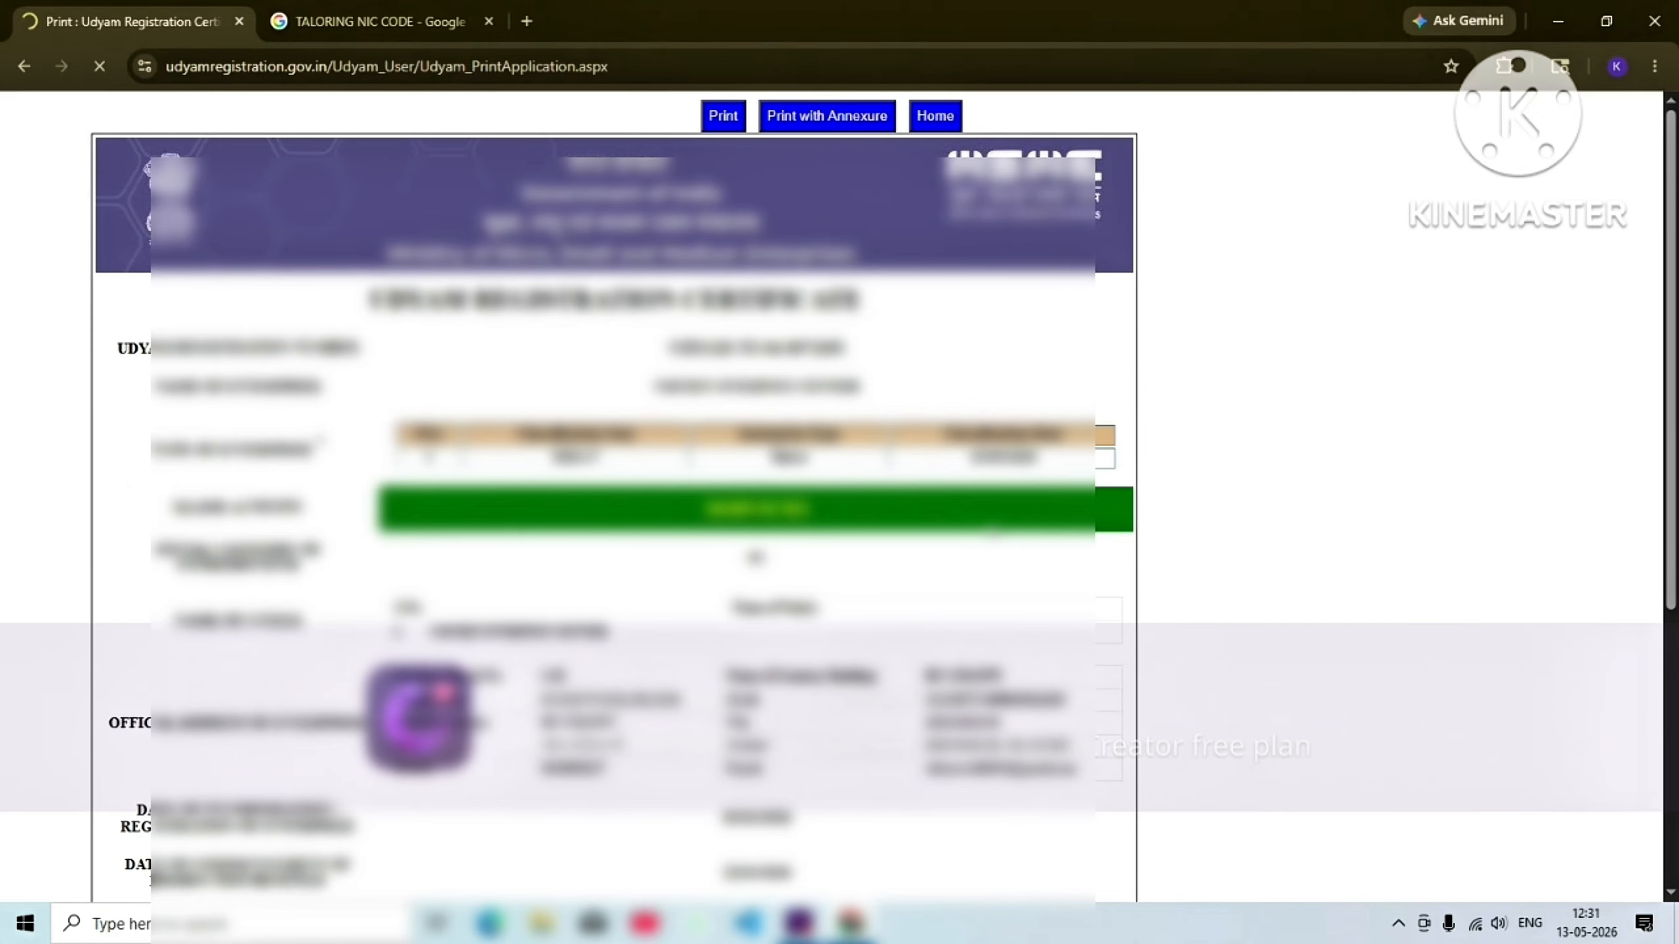